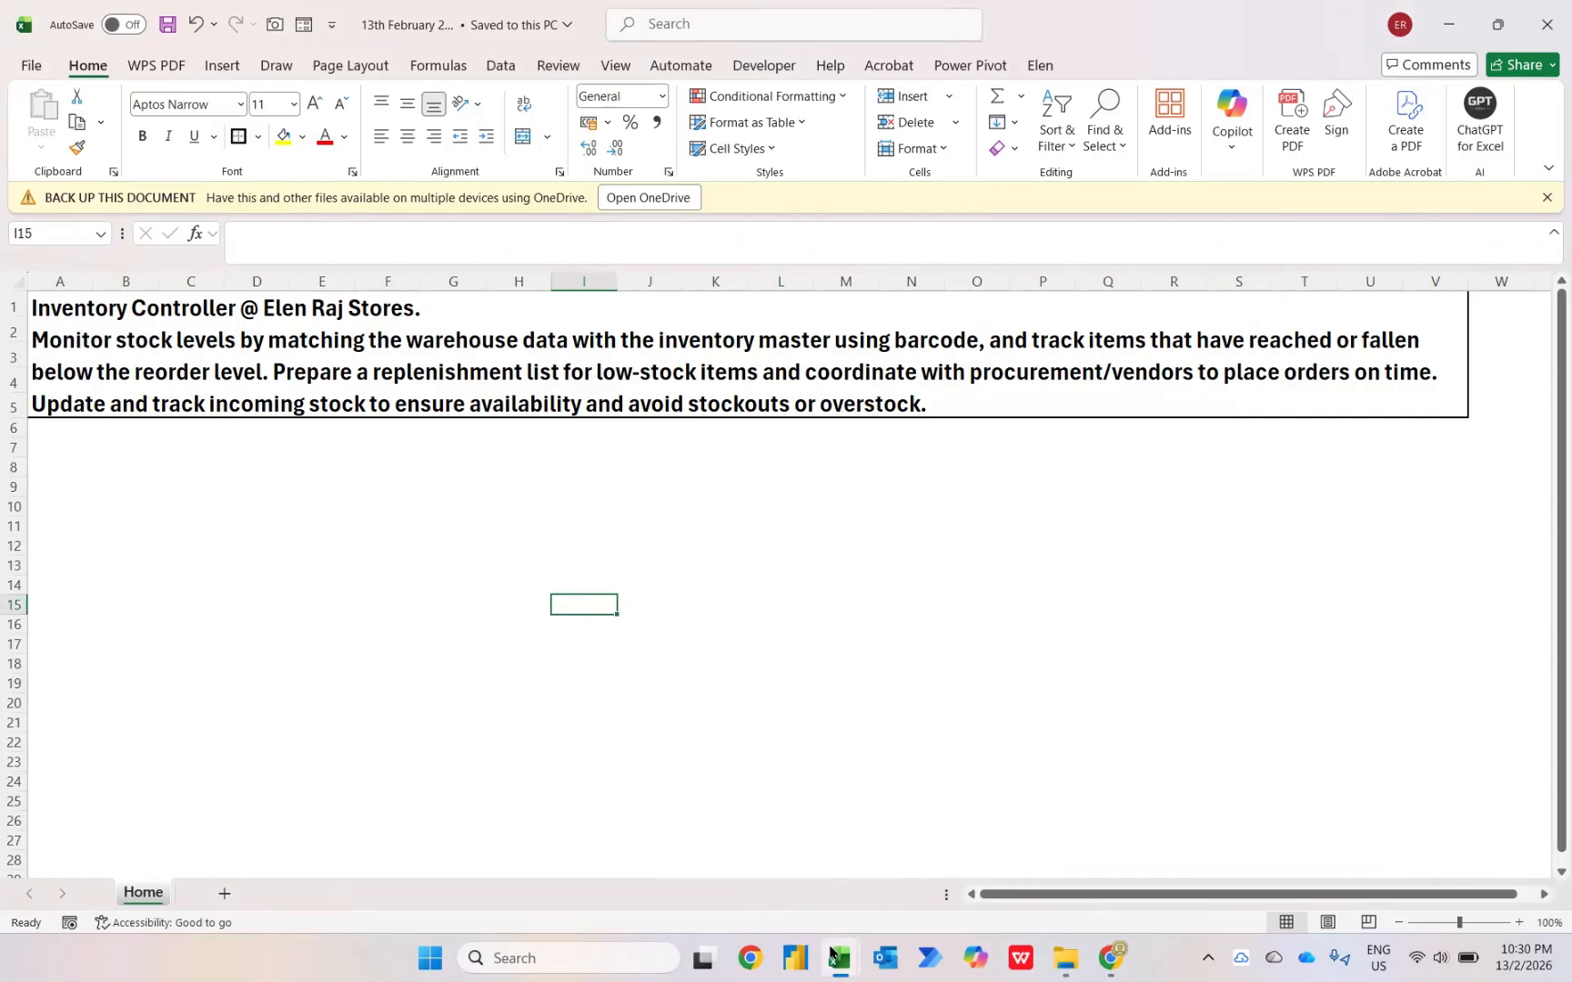
# Examine the Warehouse sheet of the Inventories workbook, going through its columns from GRN to Cost Per Unit.
pyautogui.moveTo(831, 955)
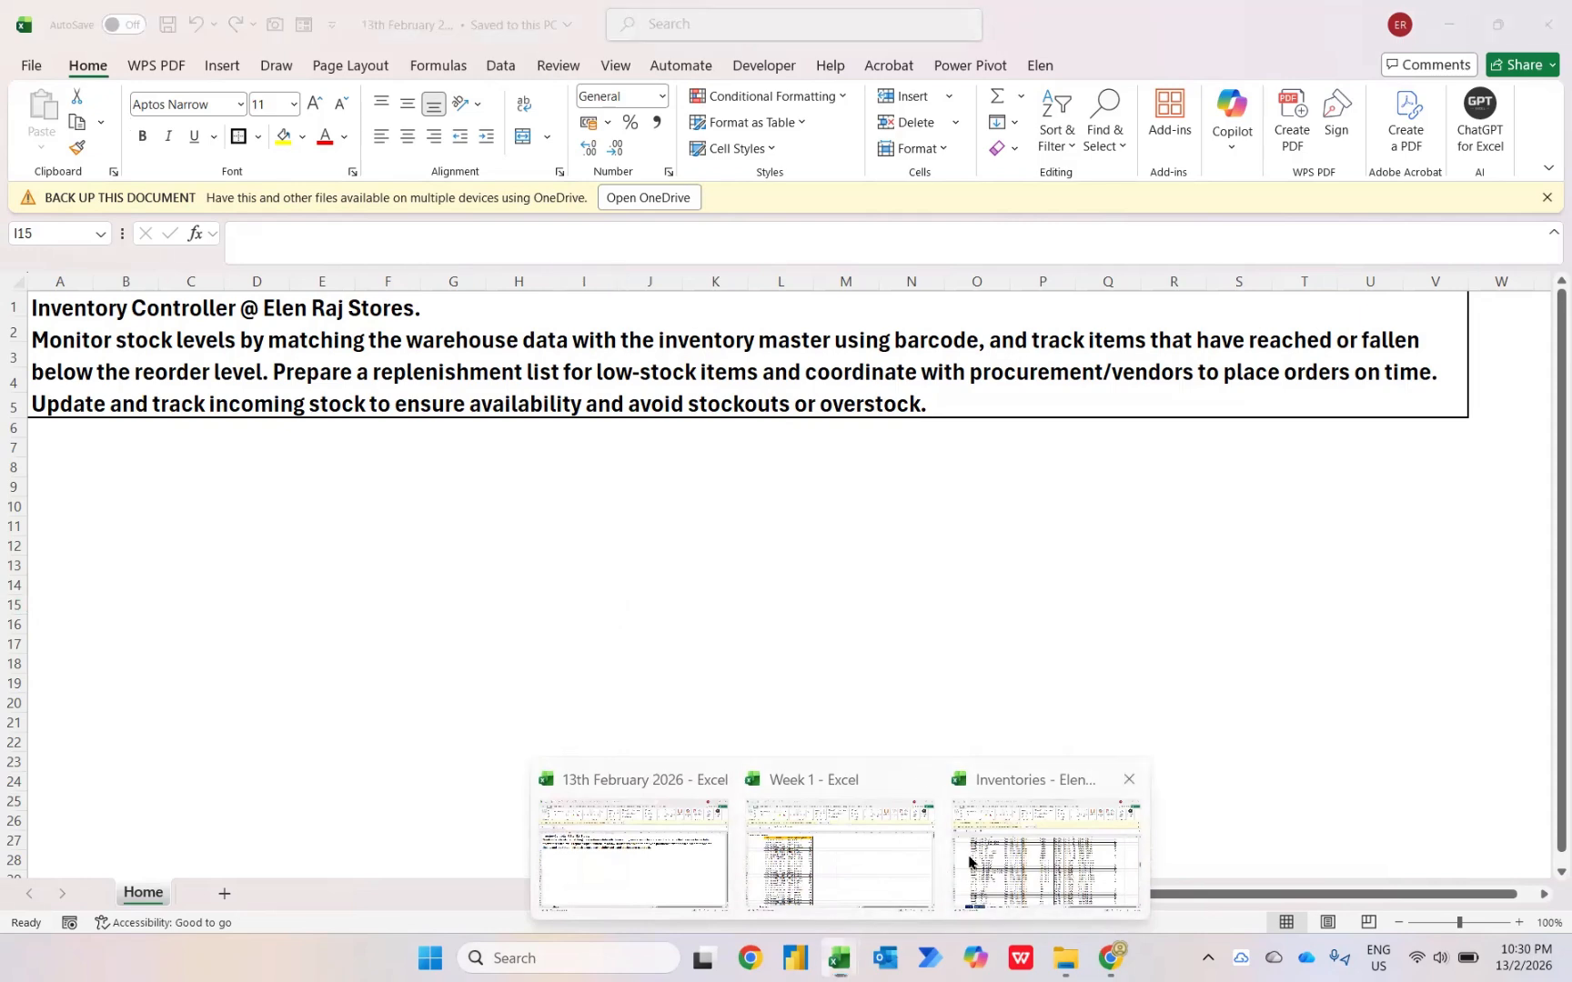
pyautogui.click(1046, 850)
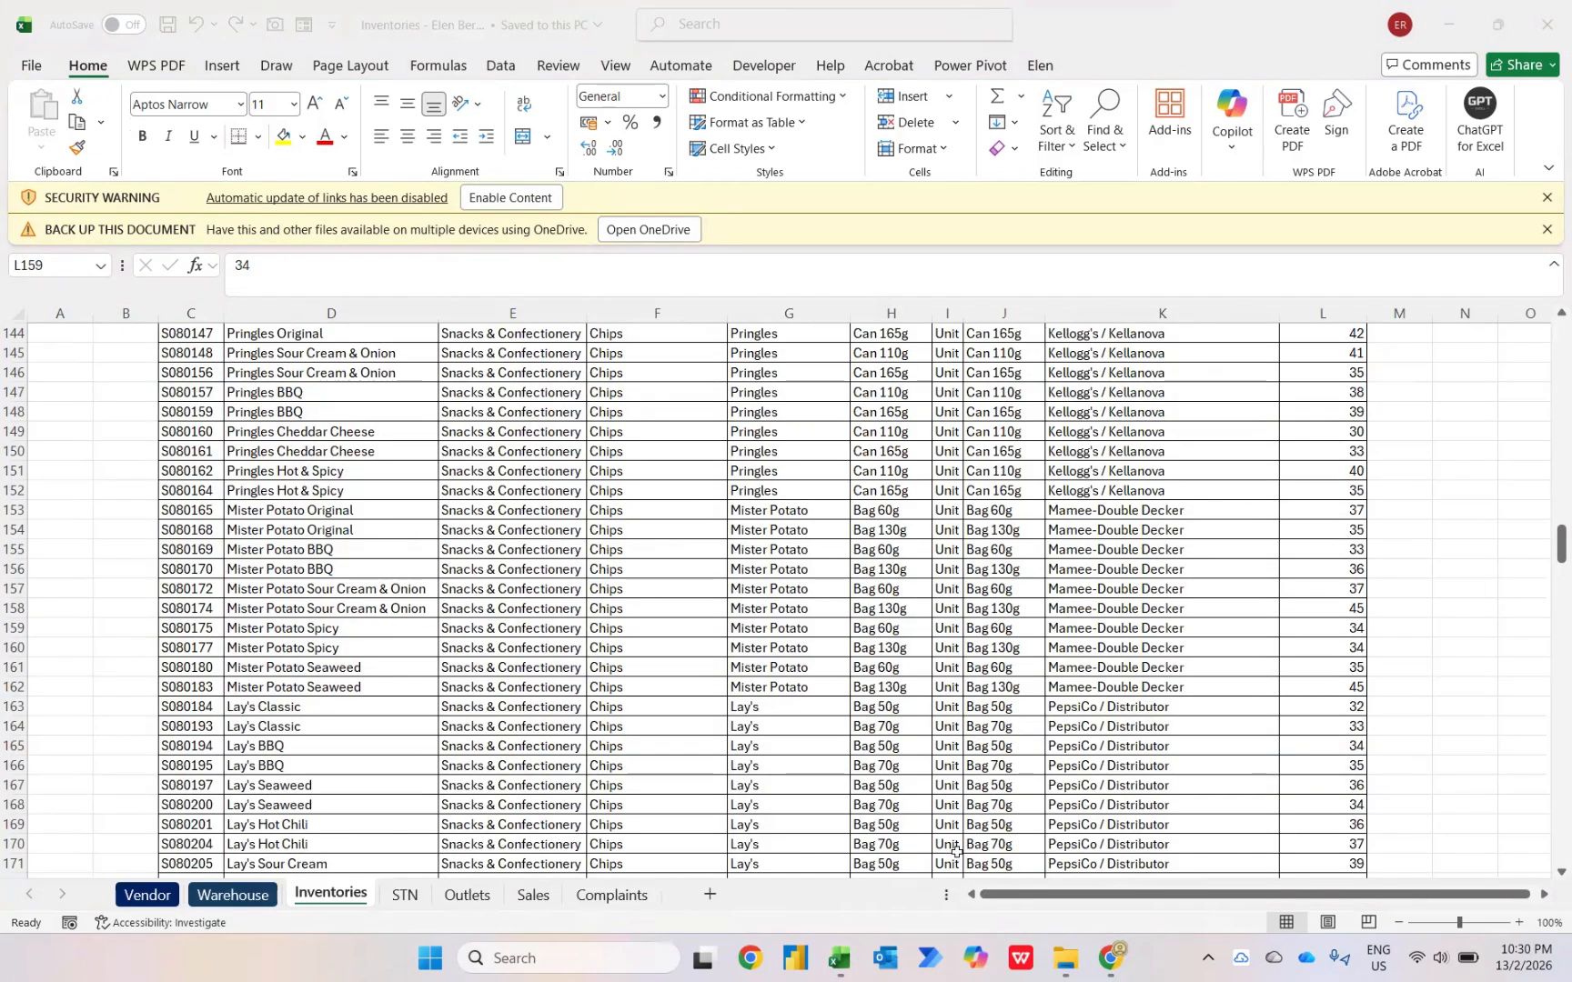
pyautogui.click(234, 895)
pyautogui.hotkey('ctrl', 'Home')
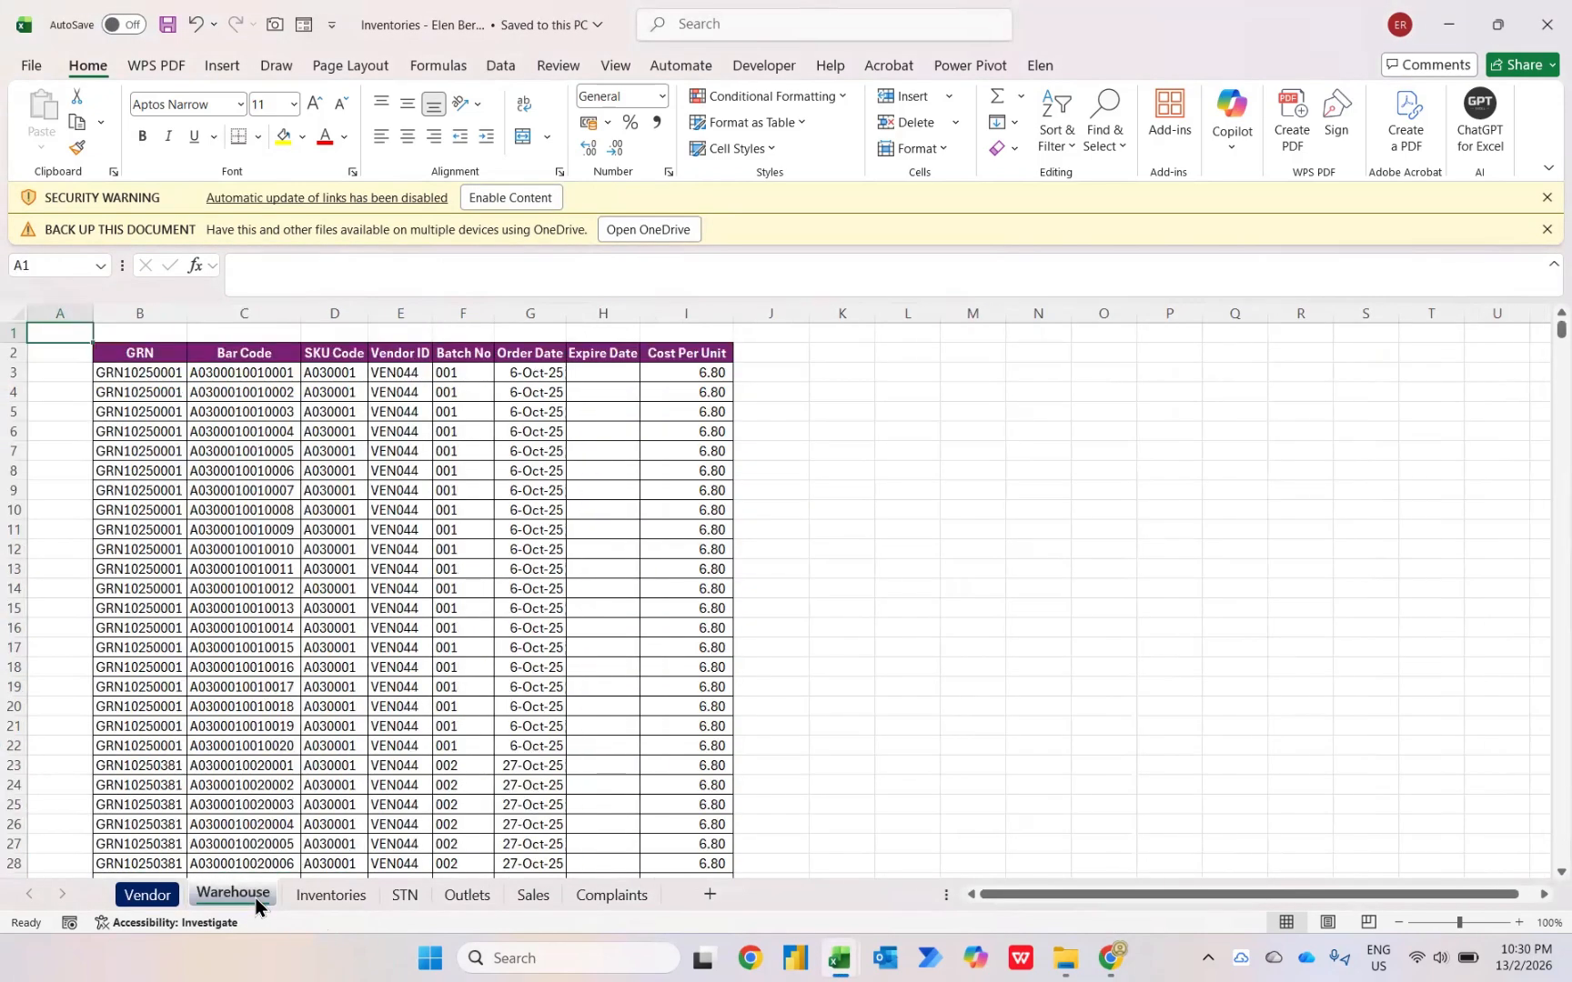
pyautogui.press('Down')
pyautogui.press('Right')
pyautogui.press('Right')
pyautogui.press('Right')
pyautogui.press('Down')
pyautogui.press('Right')
pyautogui.press('Right')
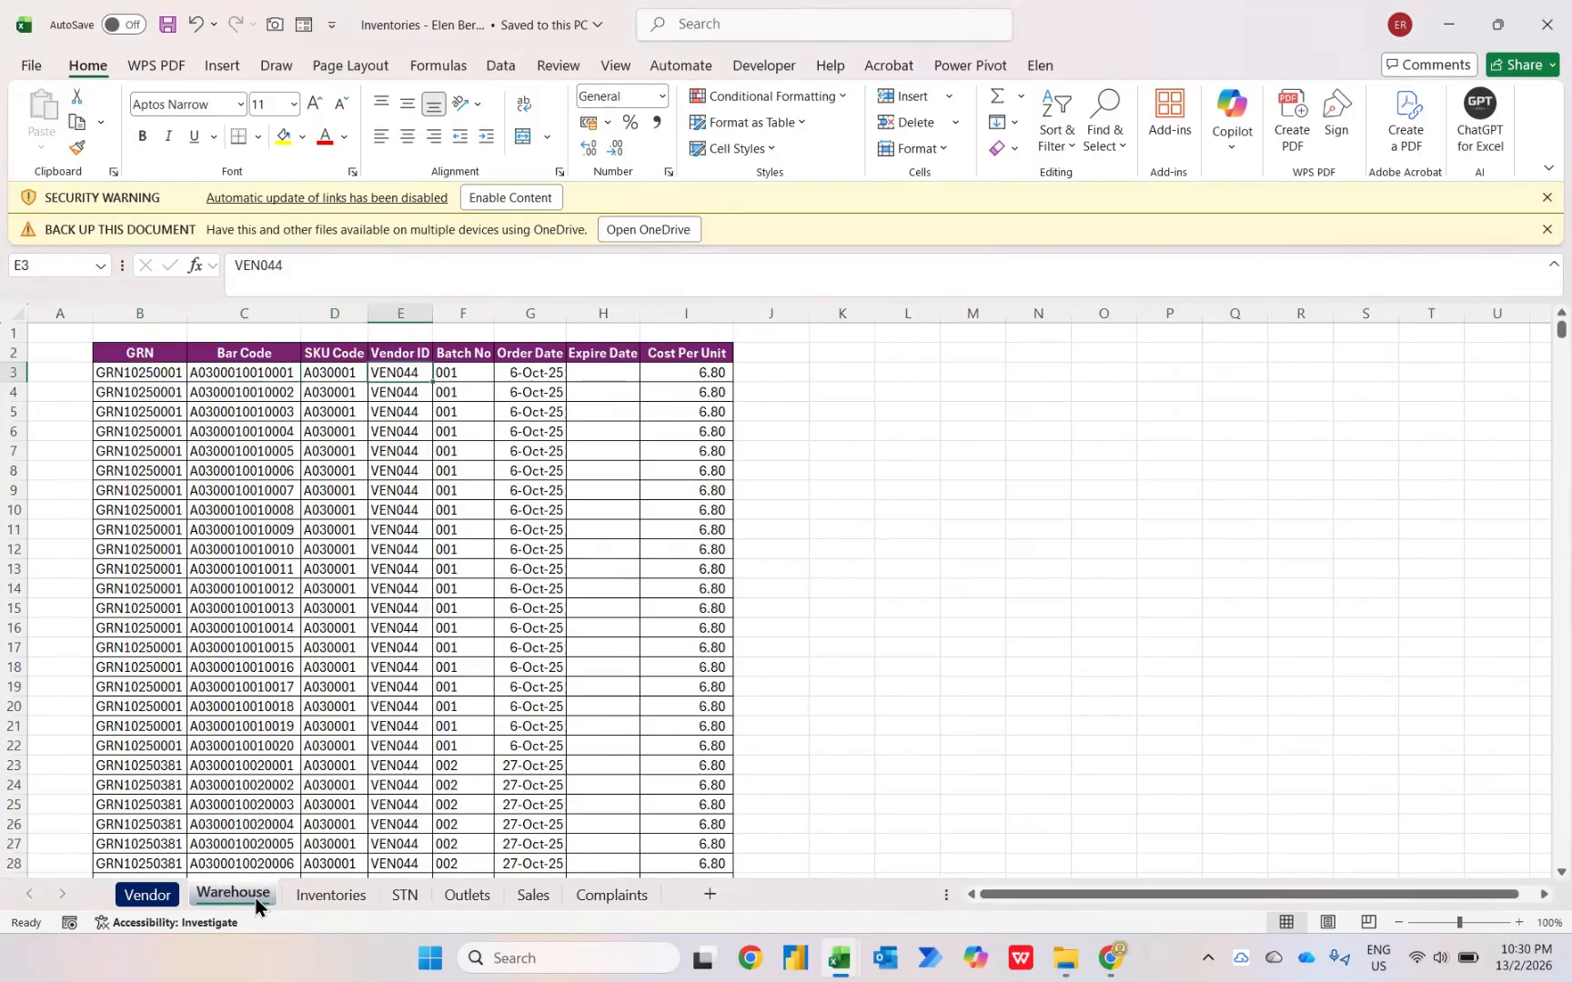
pyautogui.press('Right')
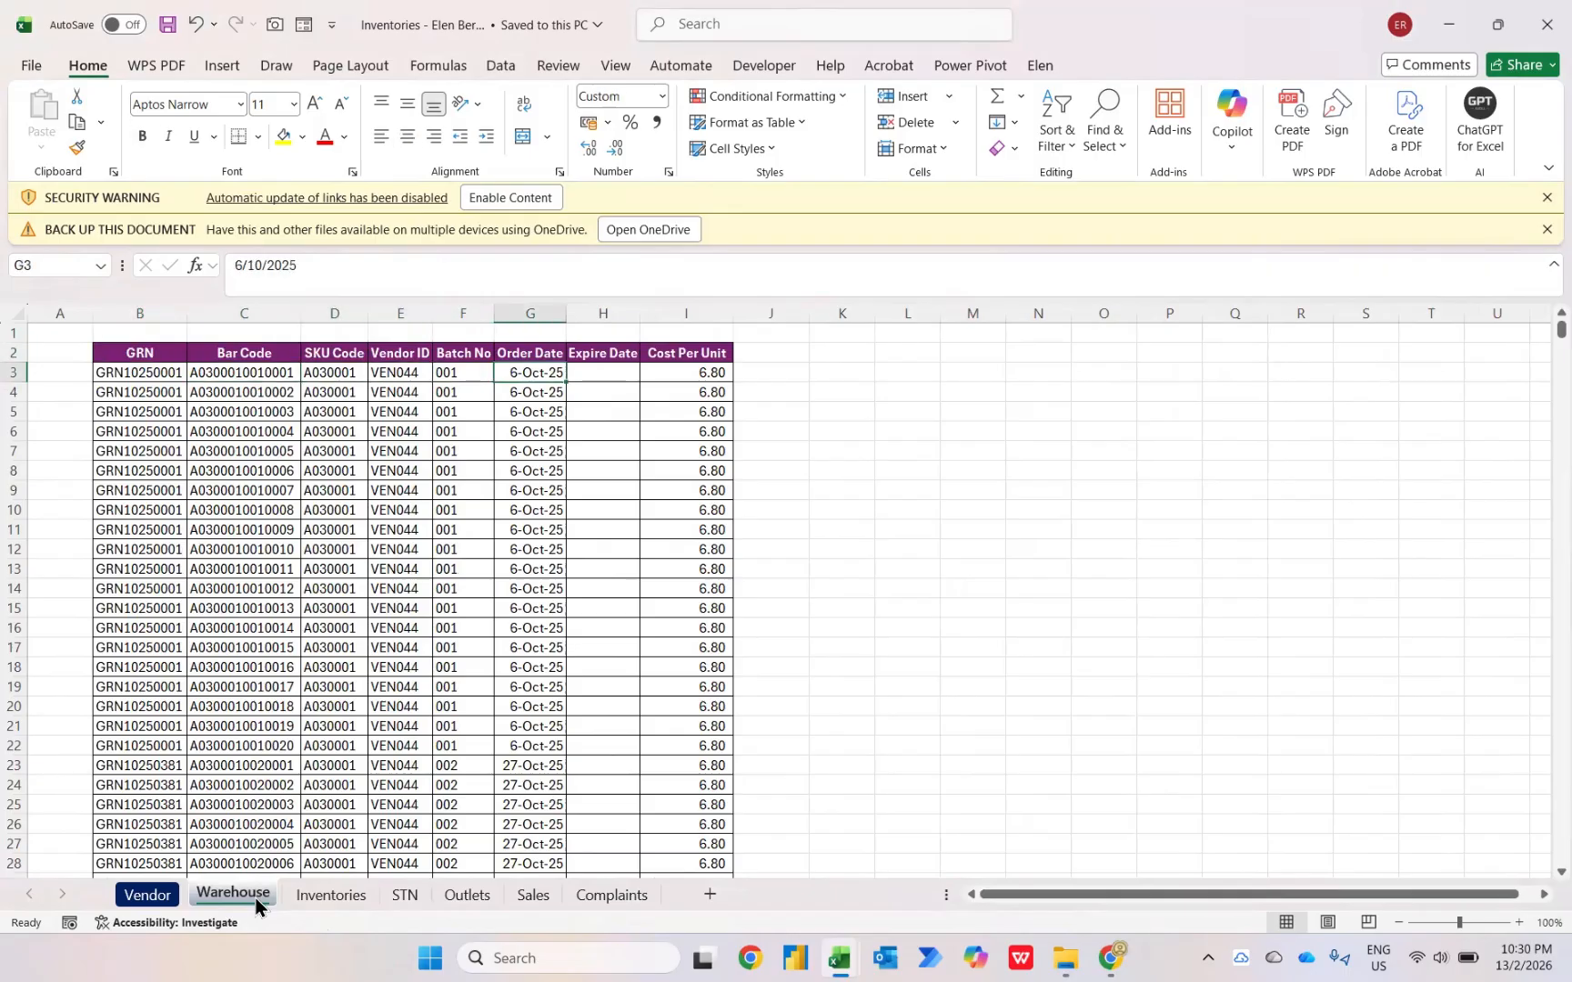
pyautogui.press('Right')
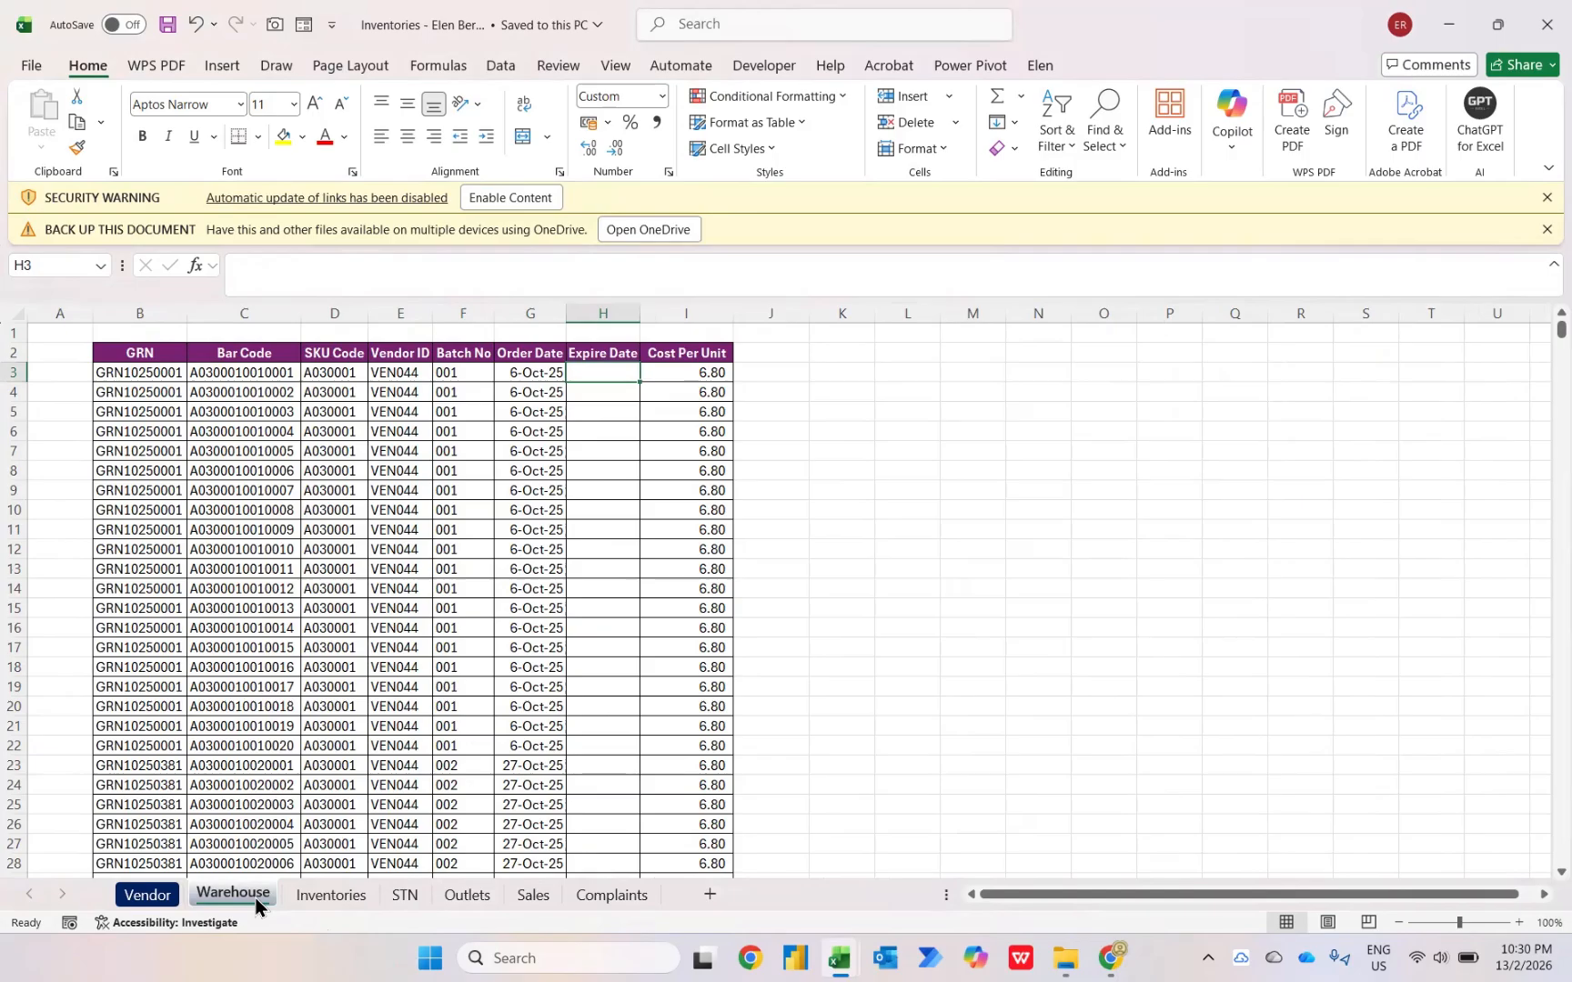
pyautogui.press('Right')
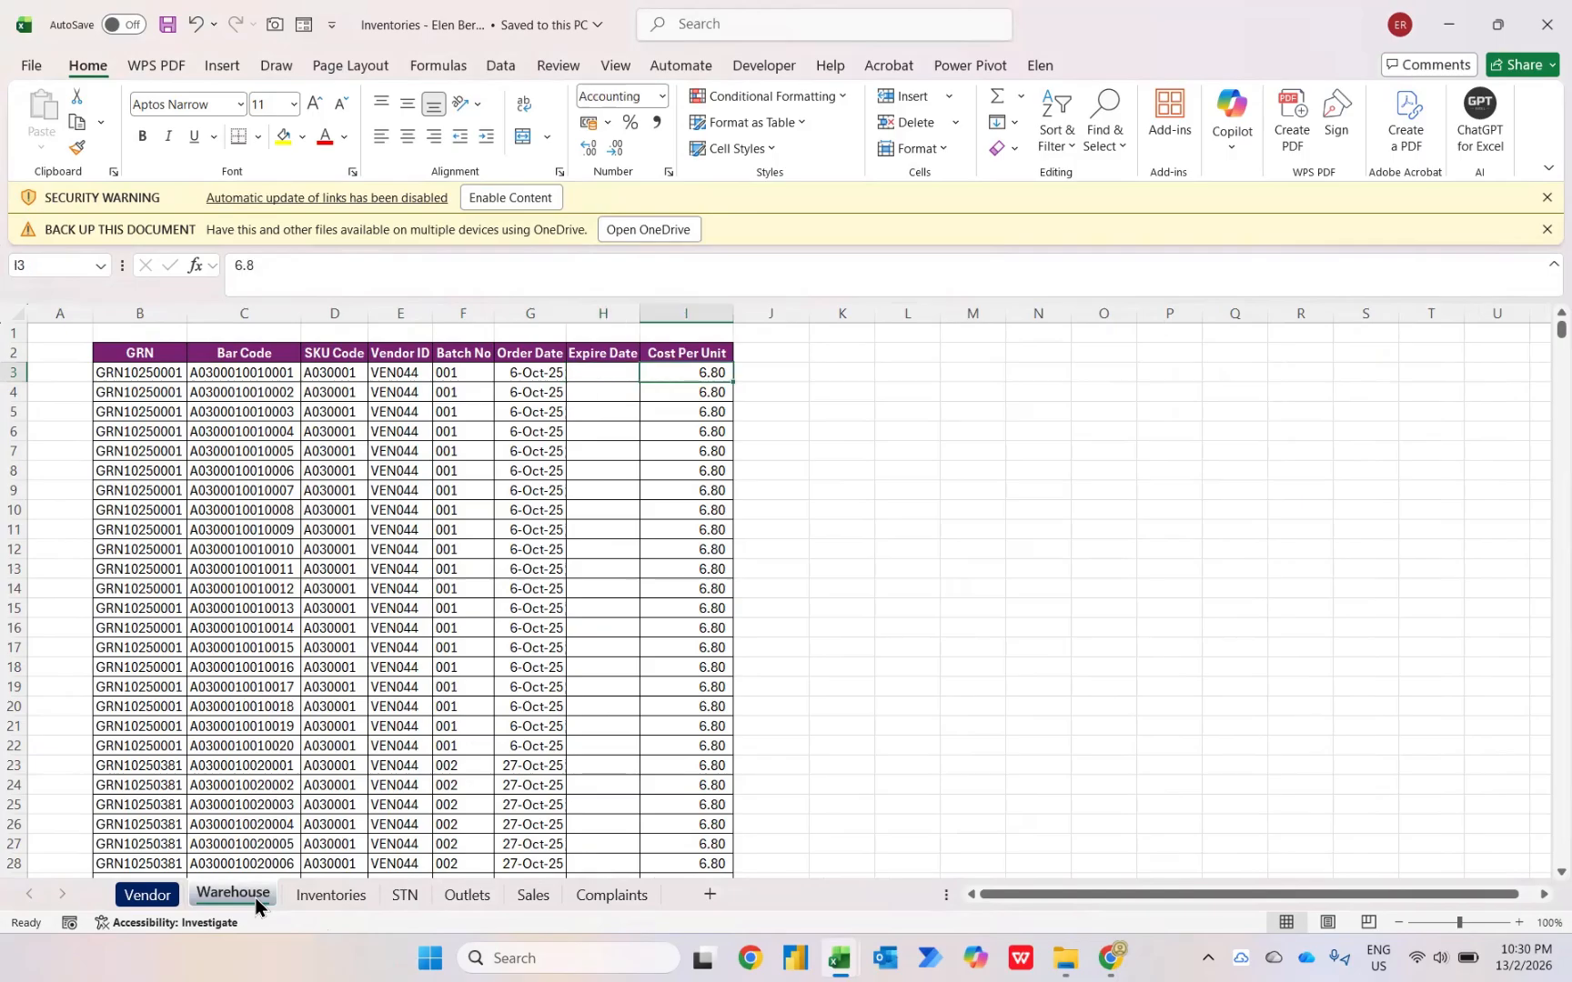
# Go through the column headings of the Inventories sheet up to Reorder Level and remove the header filters.
pyautogui.click(325, 902)
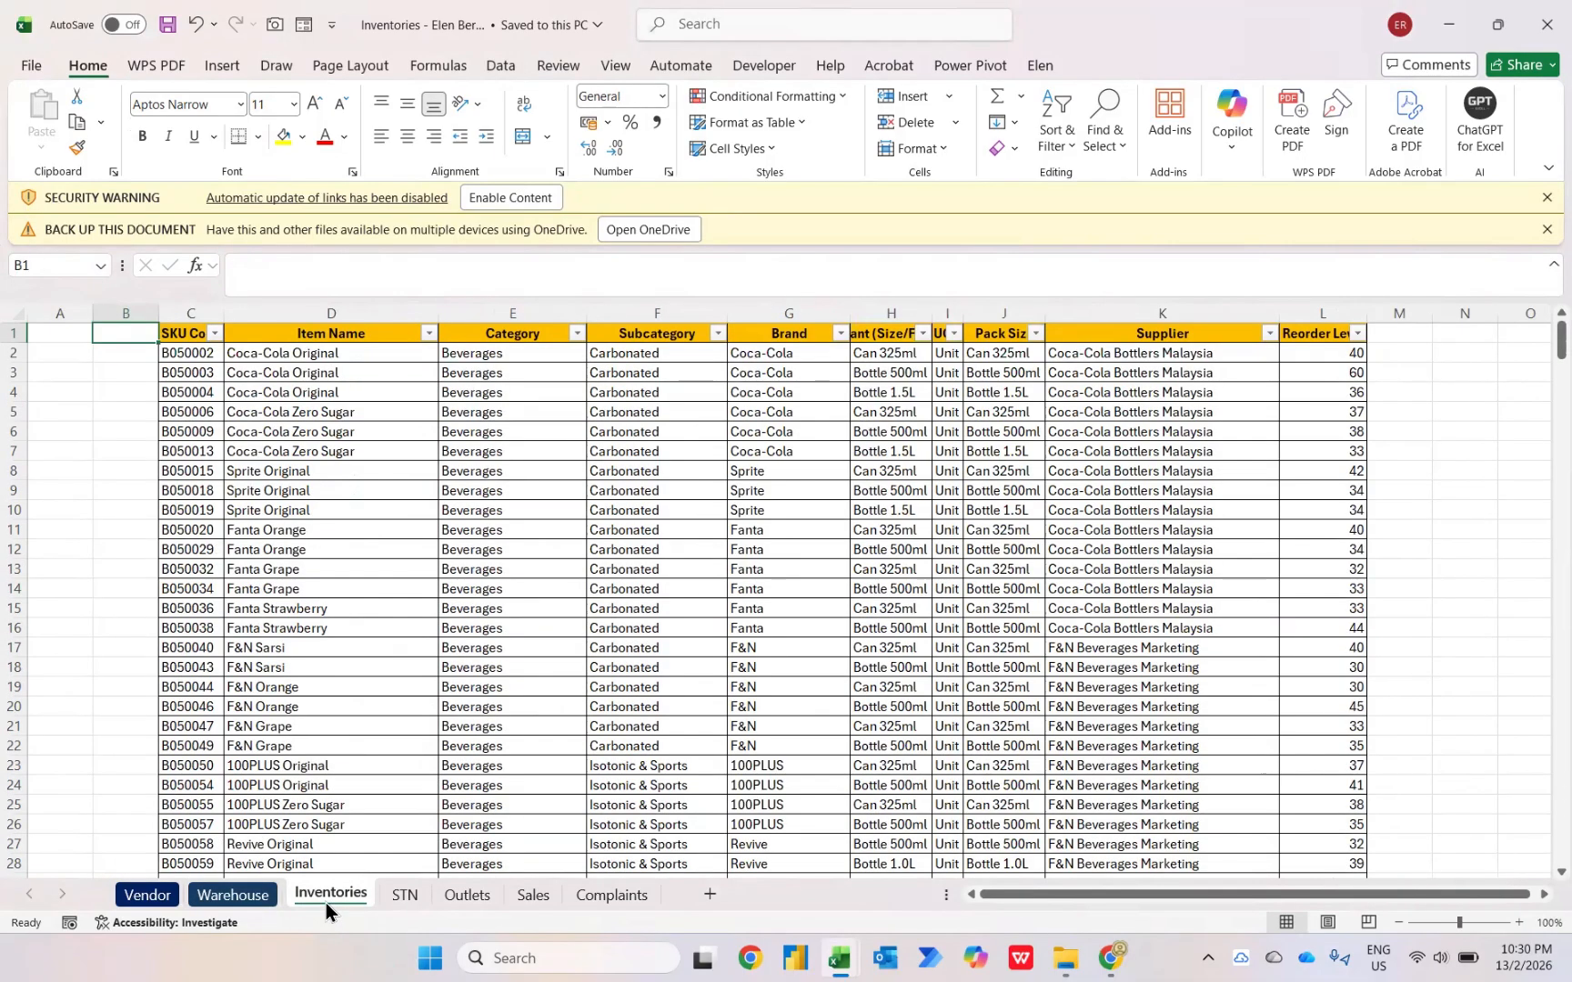
pyautogui.press('Right')
pyautogui.press('Right')
pyautogui.press('Right')
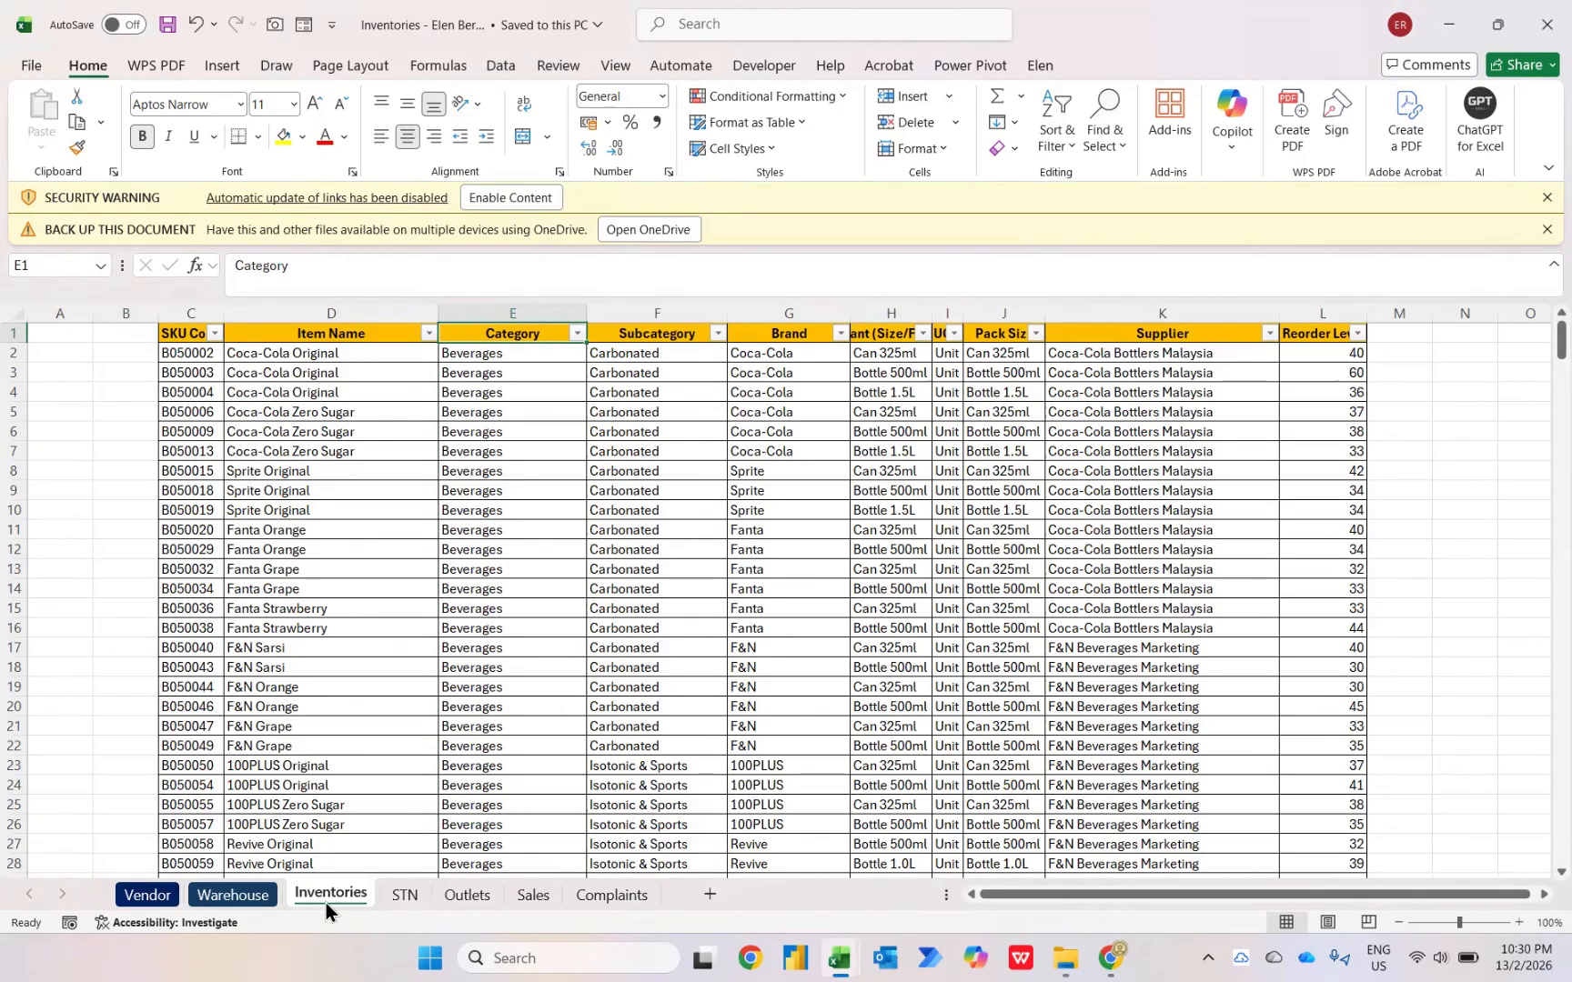
pyautogui.press('Right')
pyautogui.press('Right')
pyautogui.press('Right')
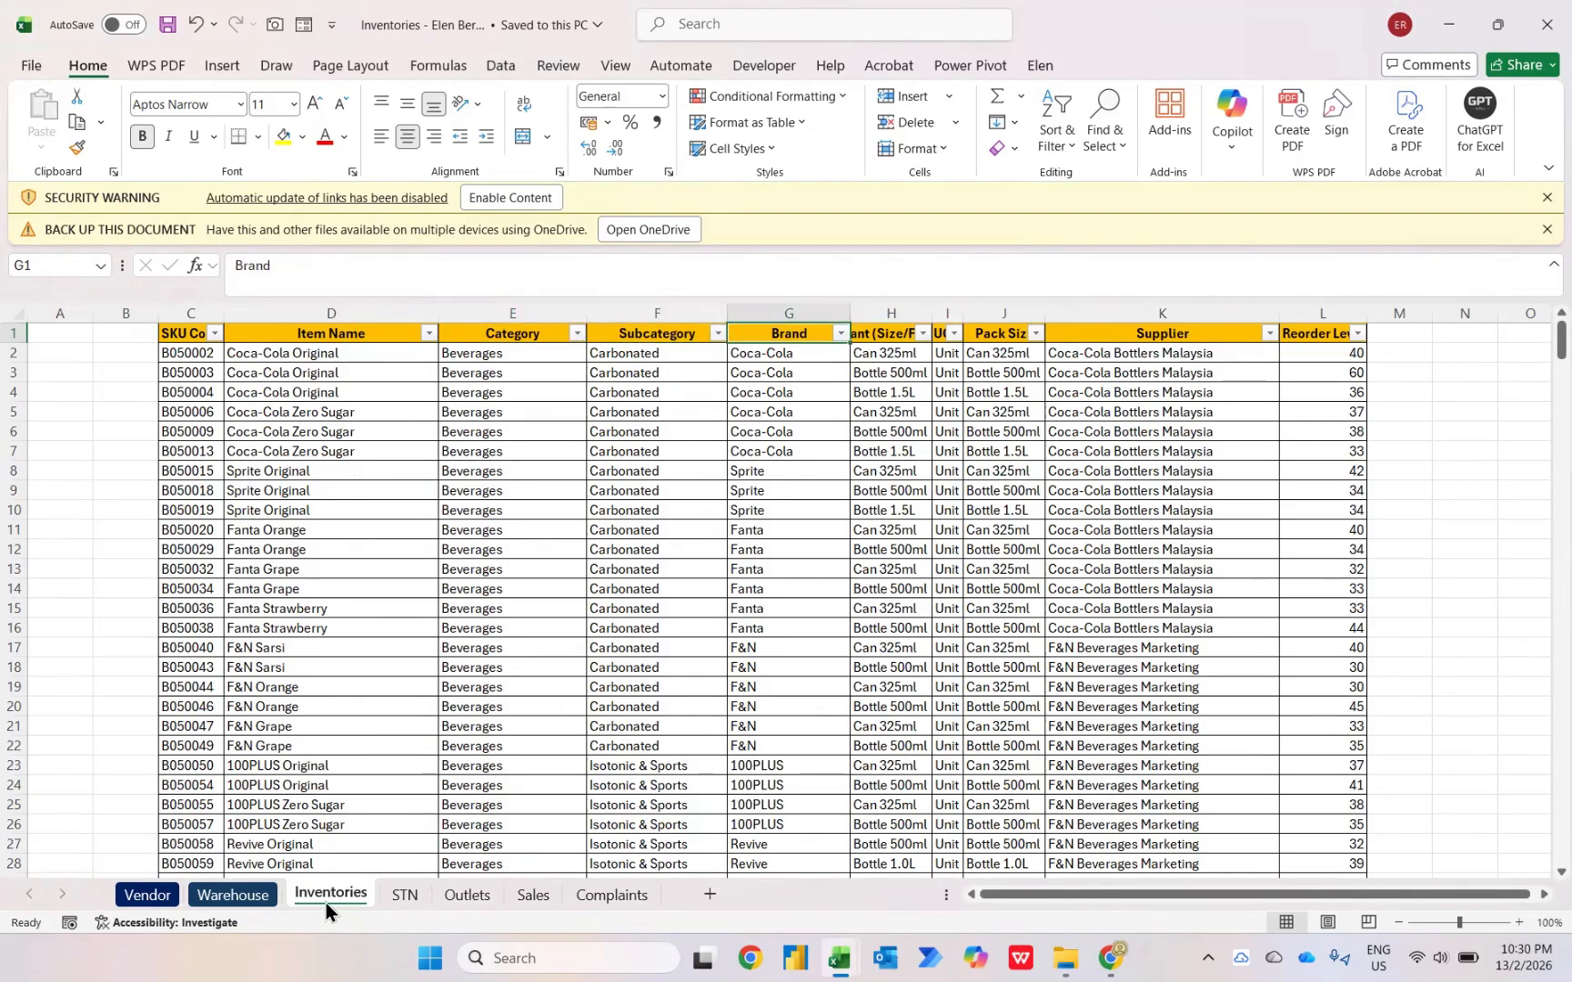
pyautogui.press('Right')
pyautogui.press('Right')
pyautogui.press('Right')
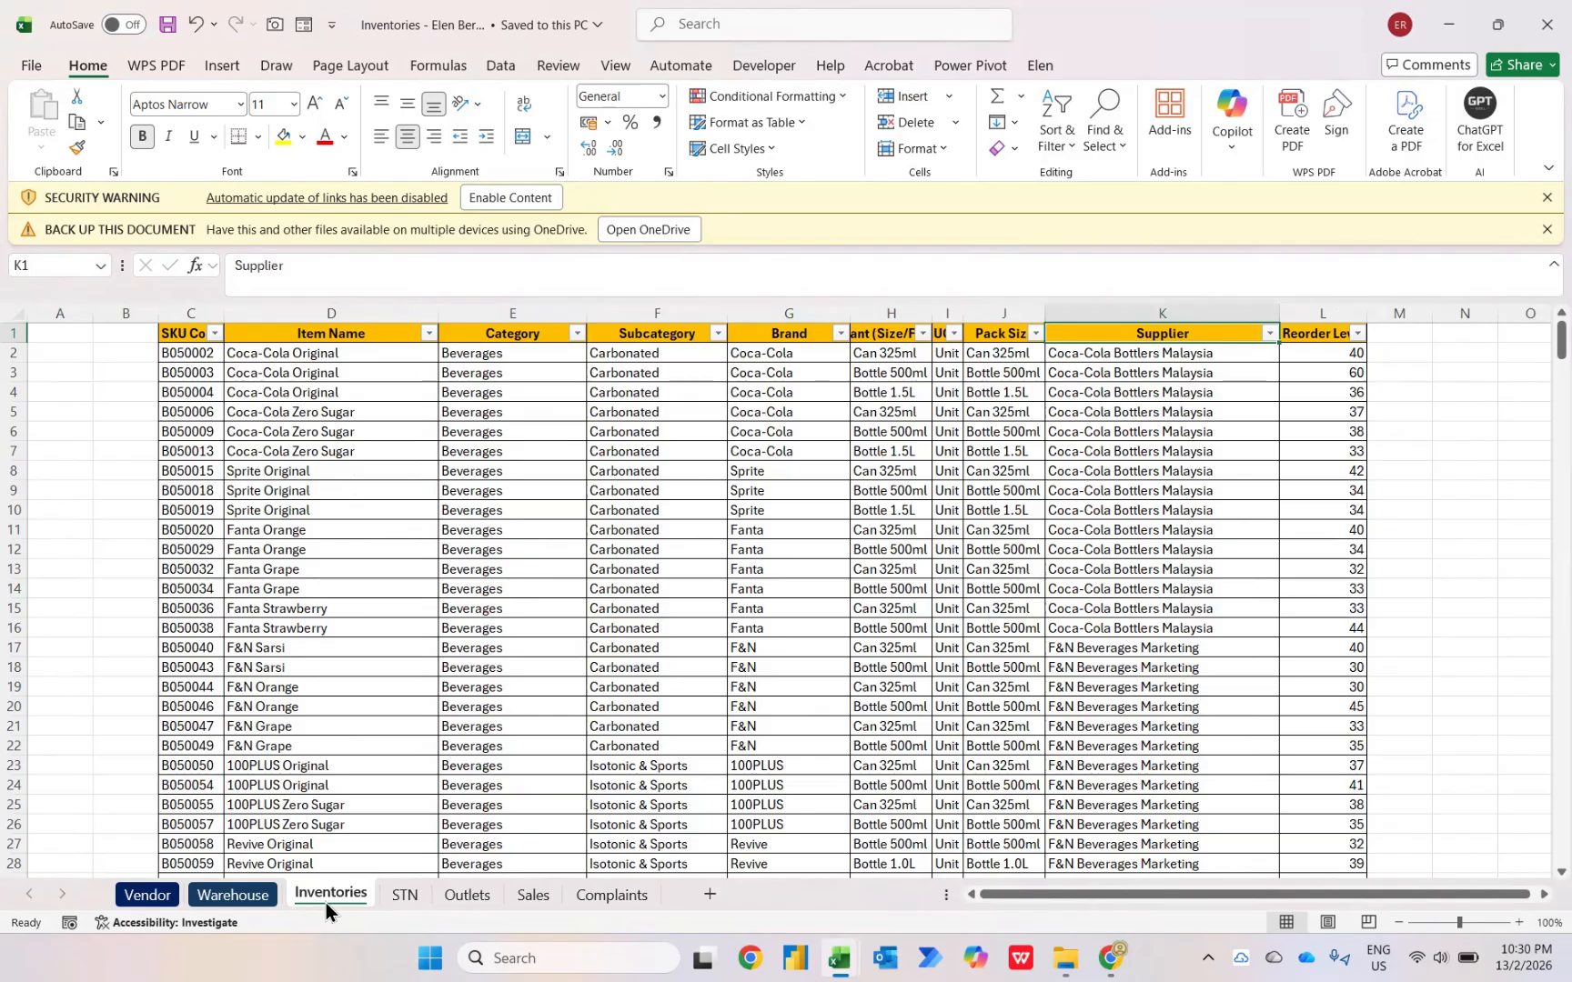
pyautogui.press('Right')
pyautogui.hotkey('ctrl', 'shift', 'l')
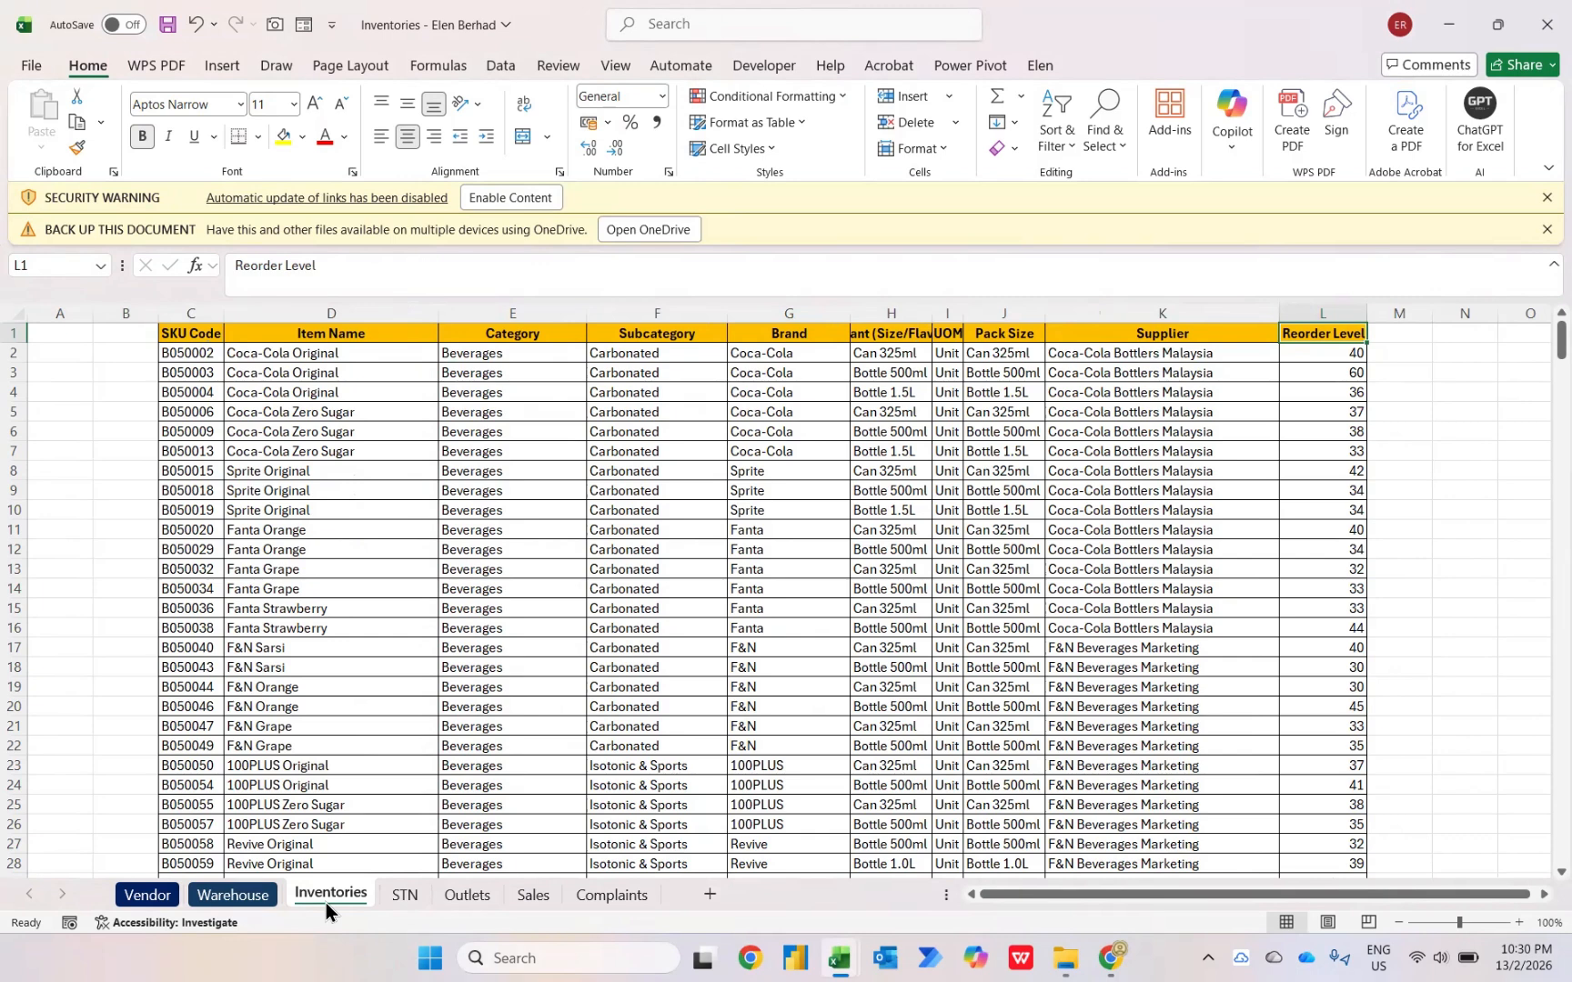
# Compare the Week 1 sales report with the Inventories and Warehouse sheets, and return to the 13th February 2026 workbook.
pyautogui.moveTo(839, 957)
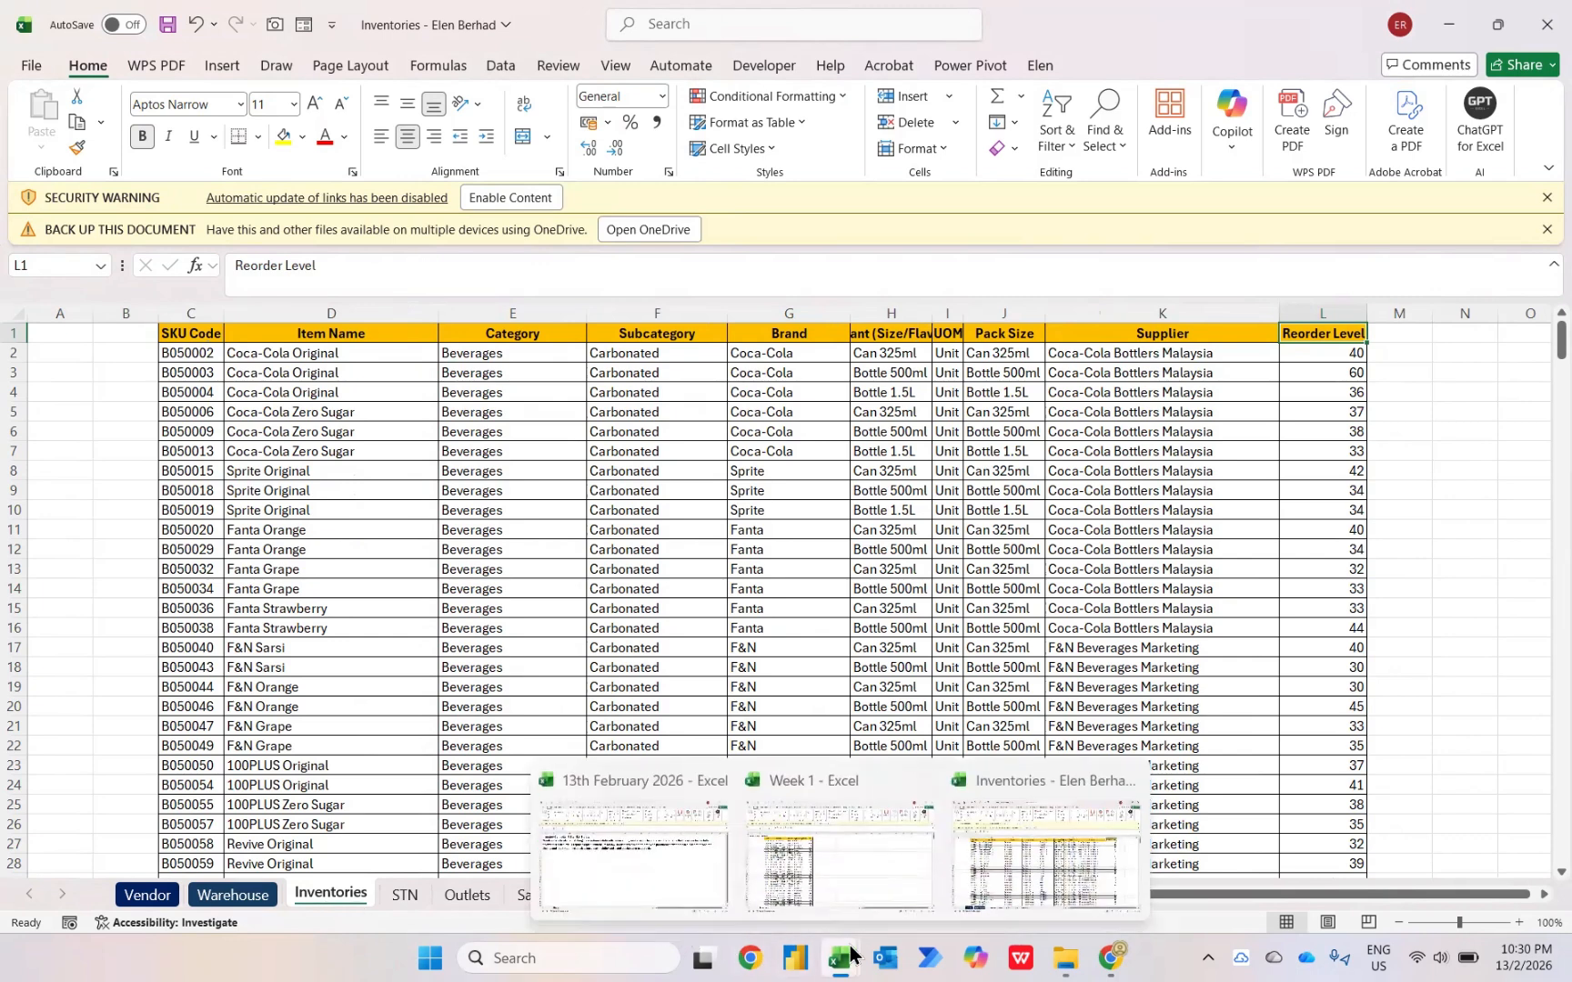
pyautogui.click(1031, 864)
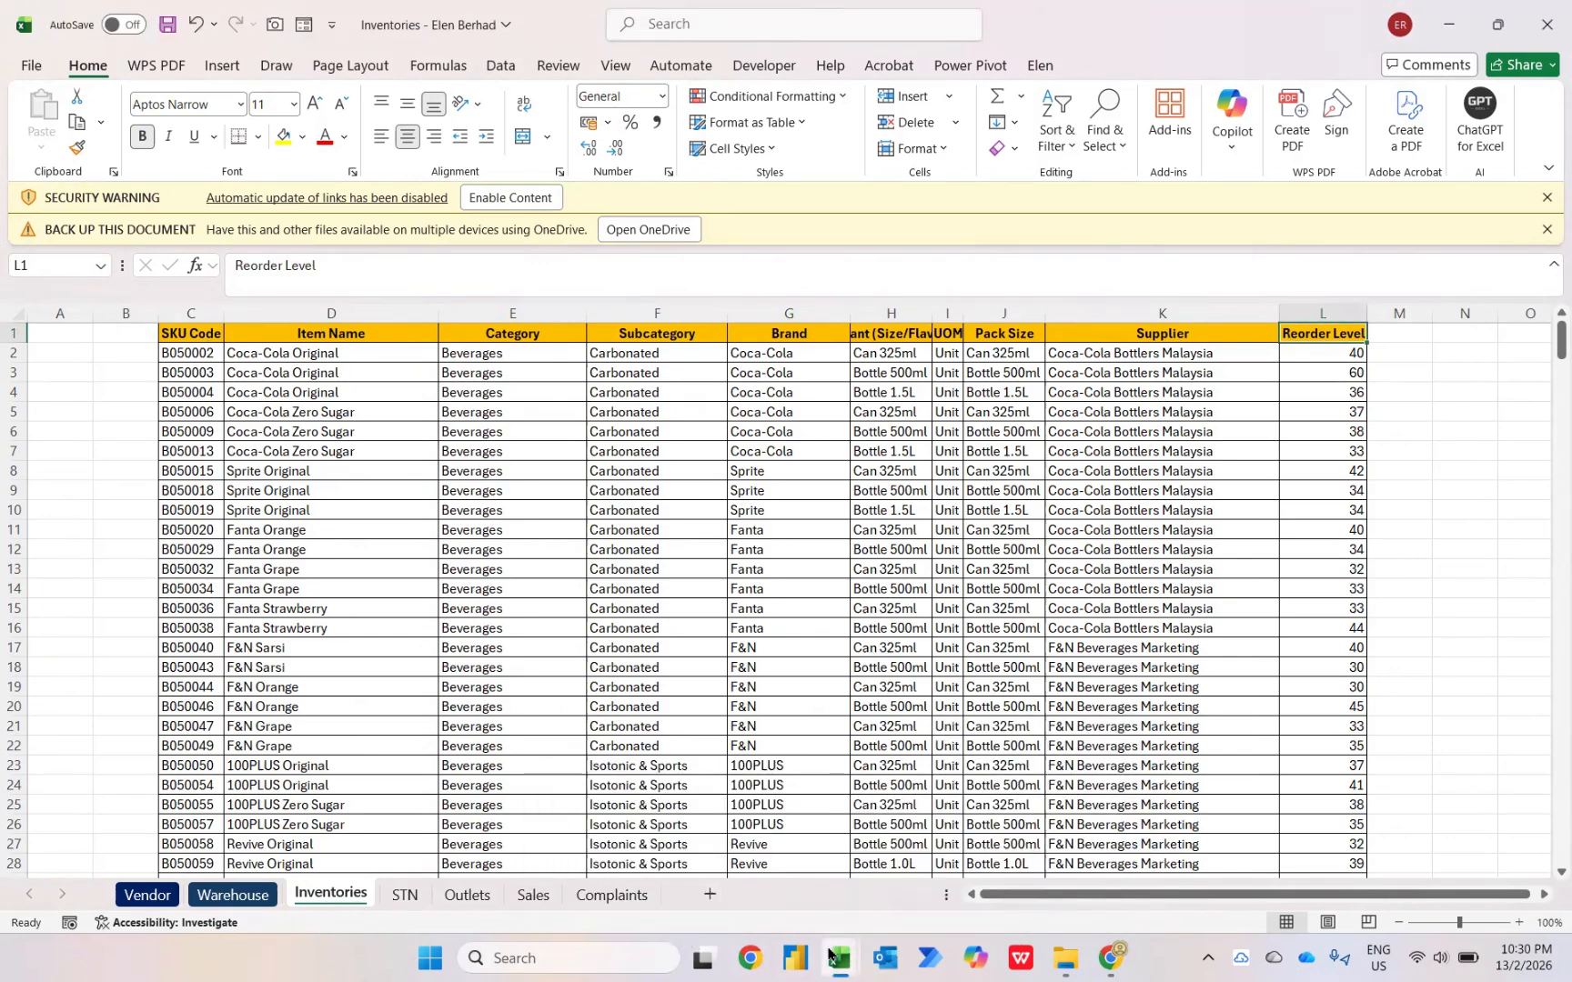
pyautogui.moveTo(829, 957)
pyautogui.click(805, 864)
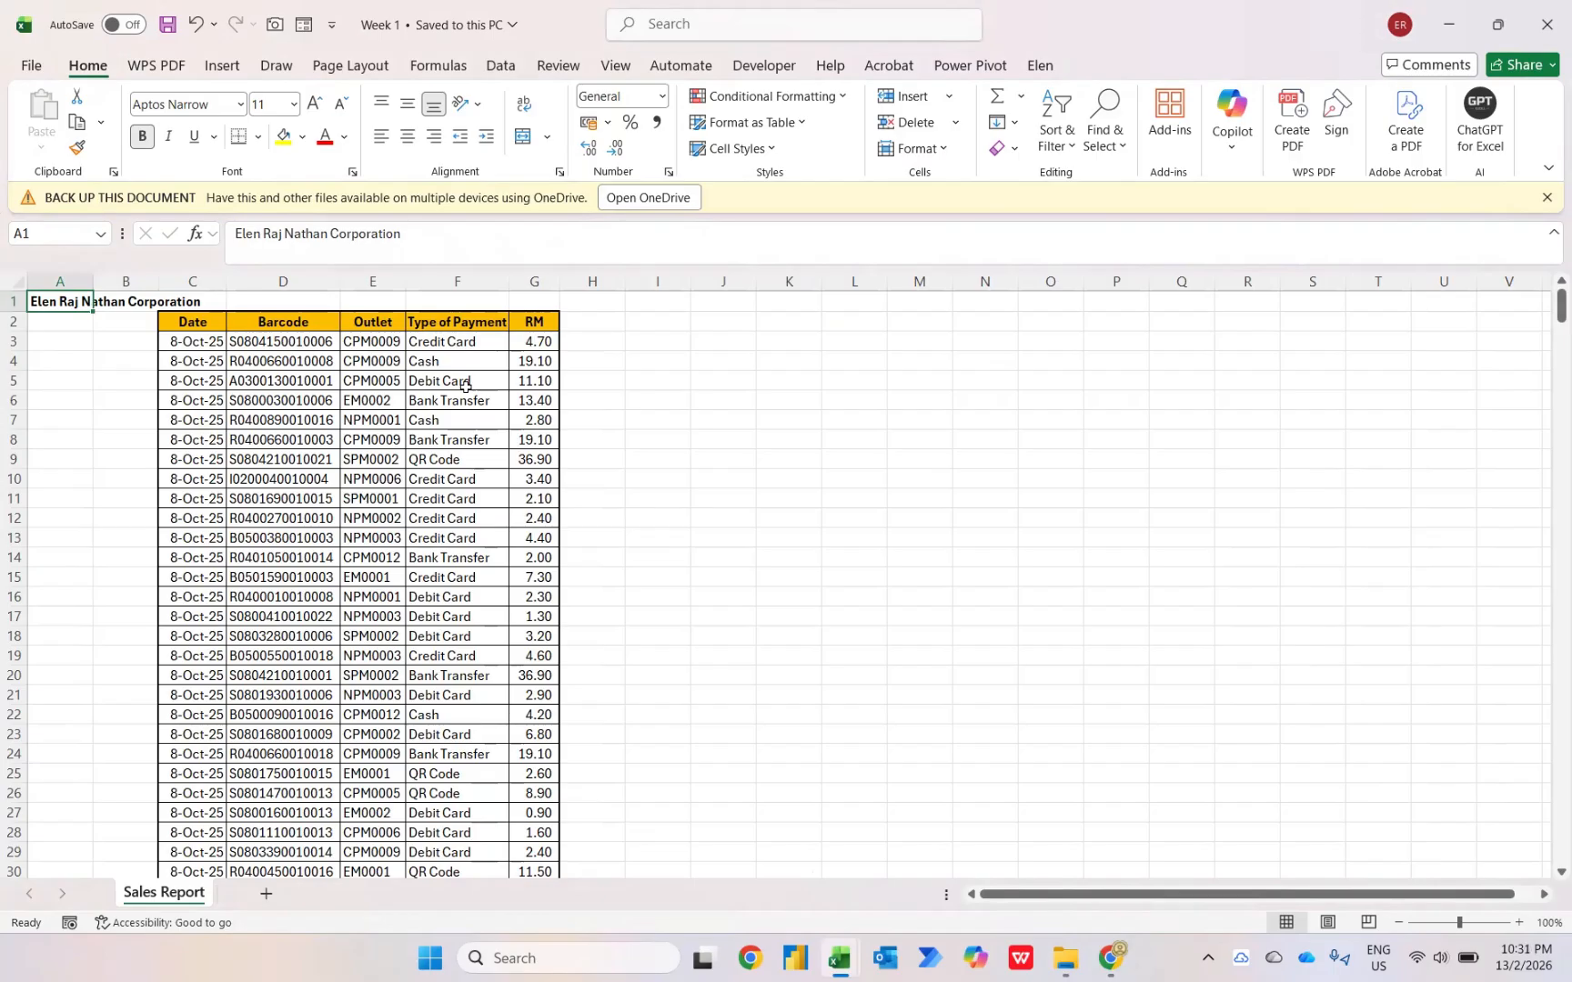
pyautogui.moveTo(848, 962)
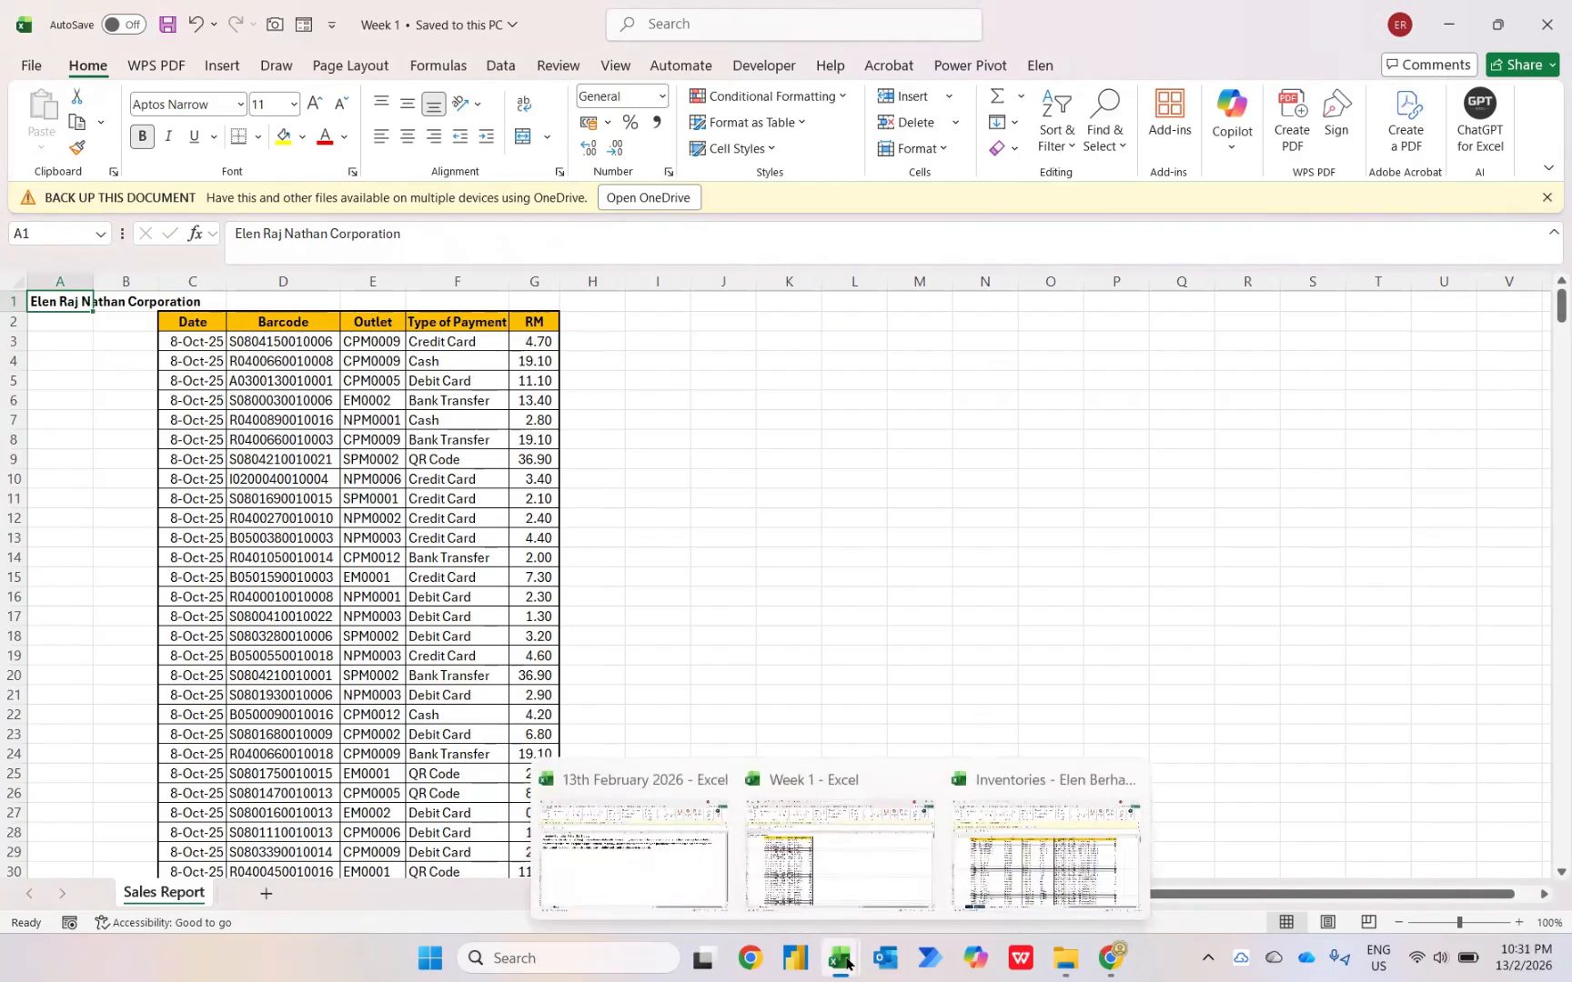
pyautogui.click(1046, 859)
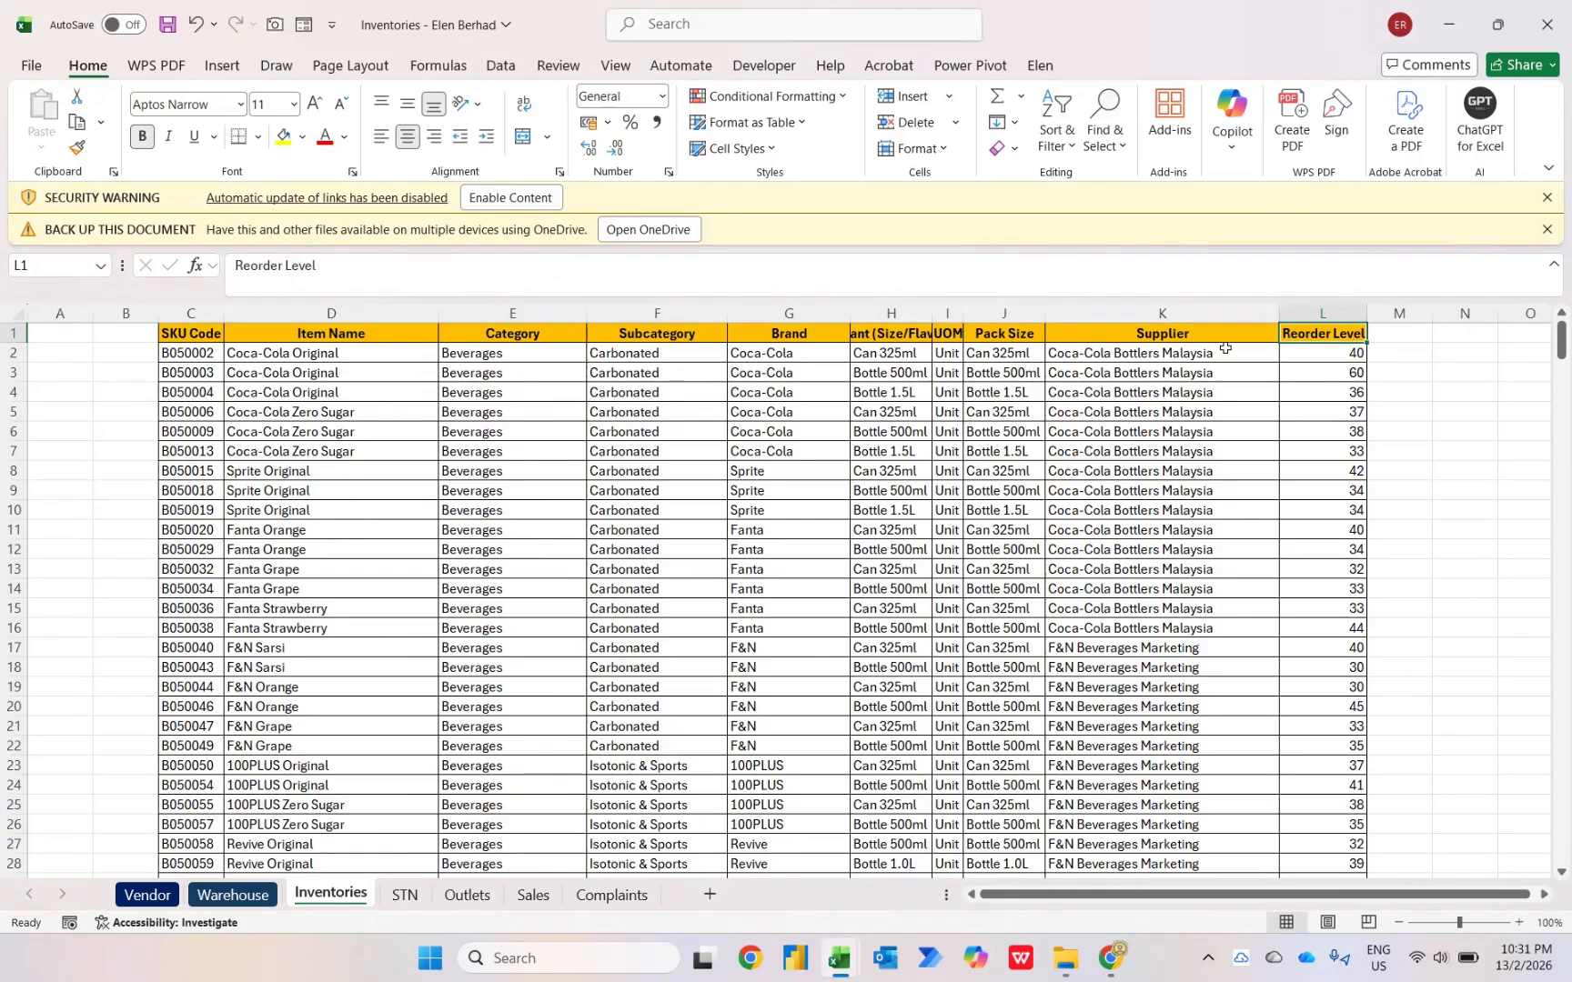
pyautogui.click(246, 900)
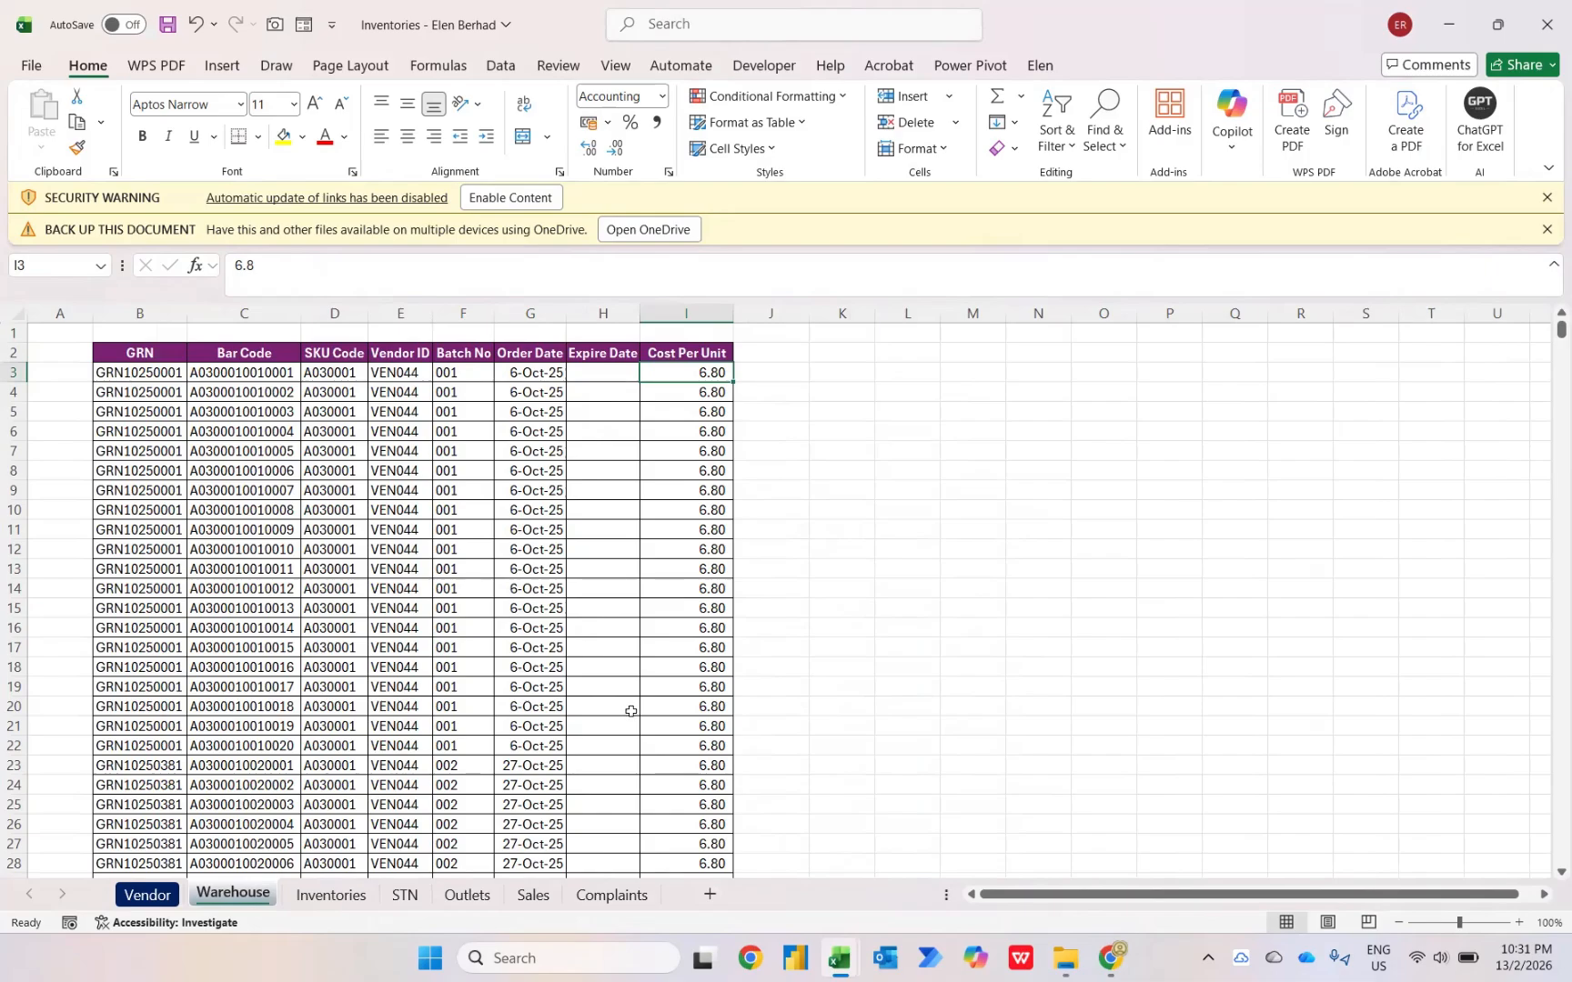
pyautogui.moveTo(856, 960)
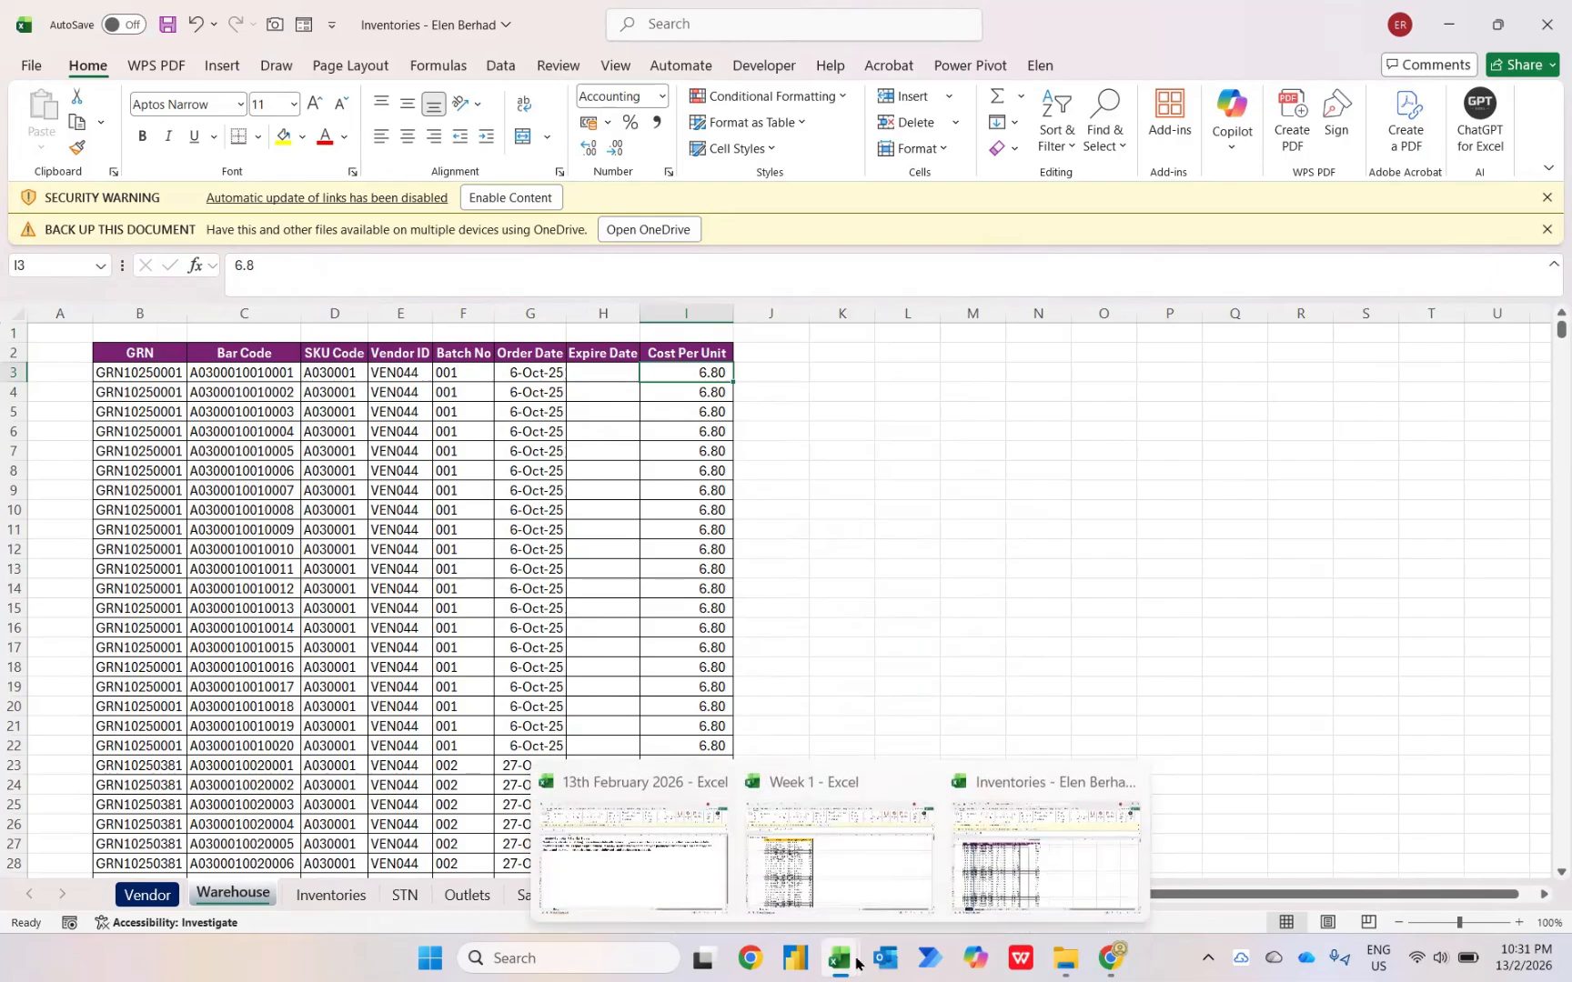
pyautogui.click(846, 855)
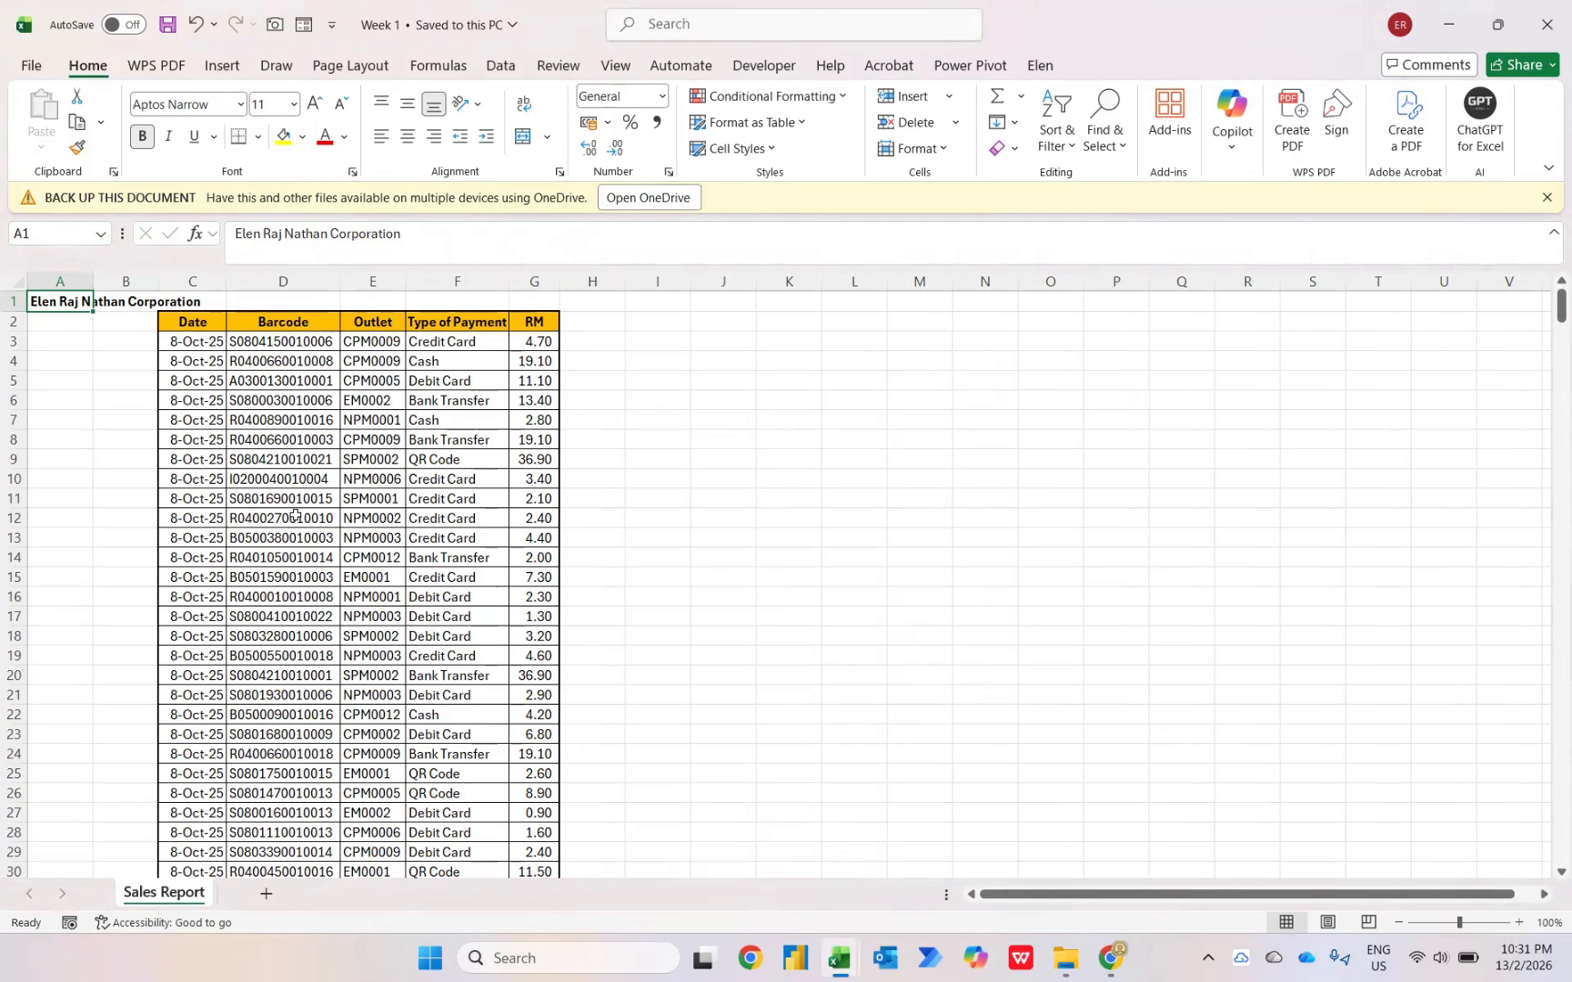
pyautogui.moveTo(845, 963)
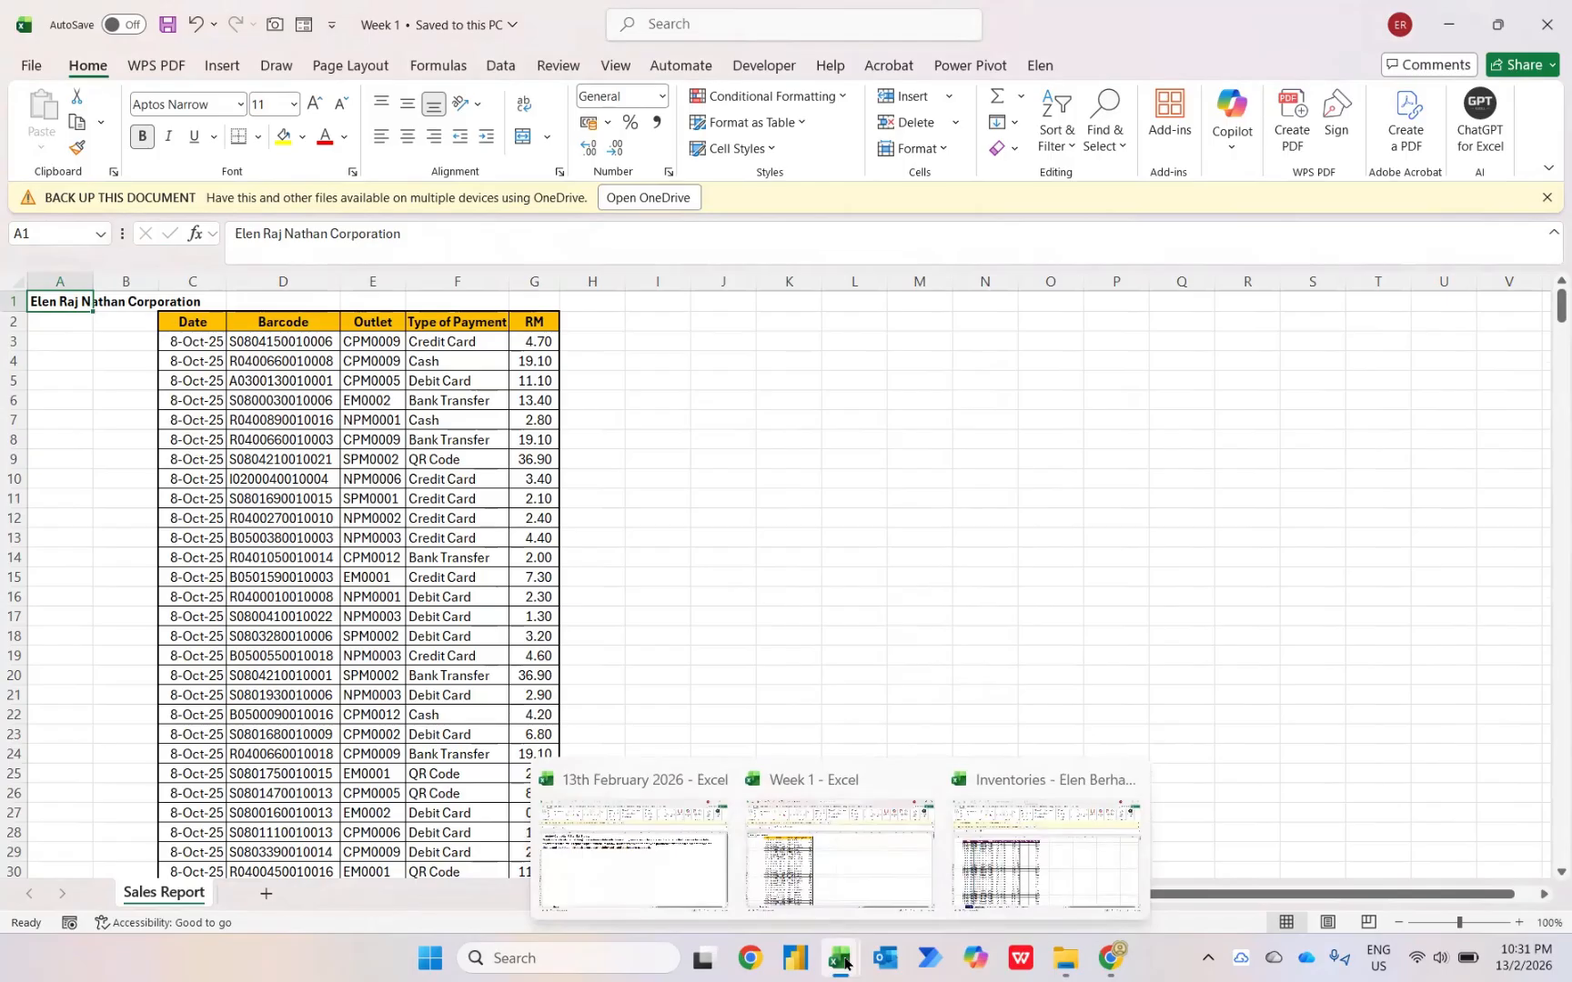
pyautogui.click(667, 860)
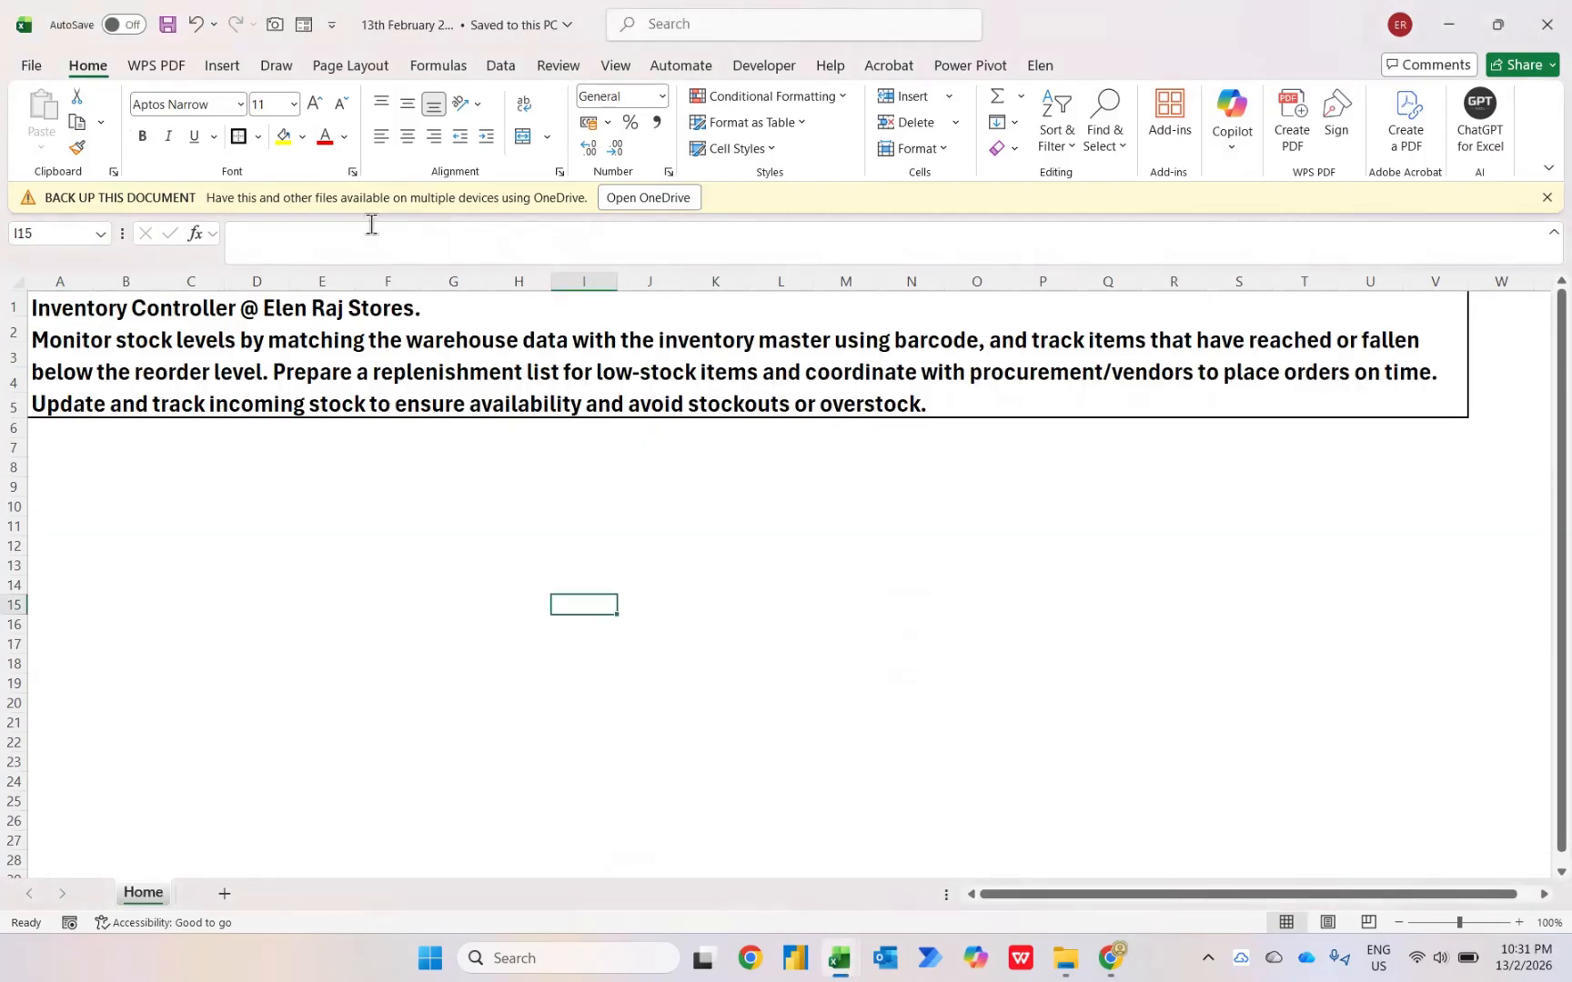
# Look at the options for importing data from files or a folder and examine the weekly files in the Case Study - Grocery Store folder.
pyautogui.click(499, 73)
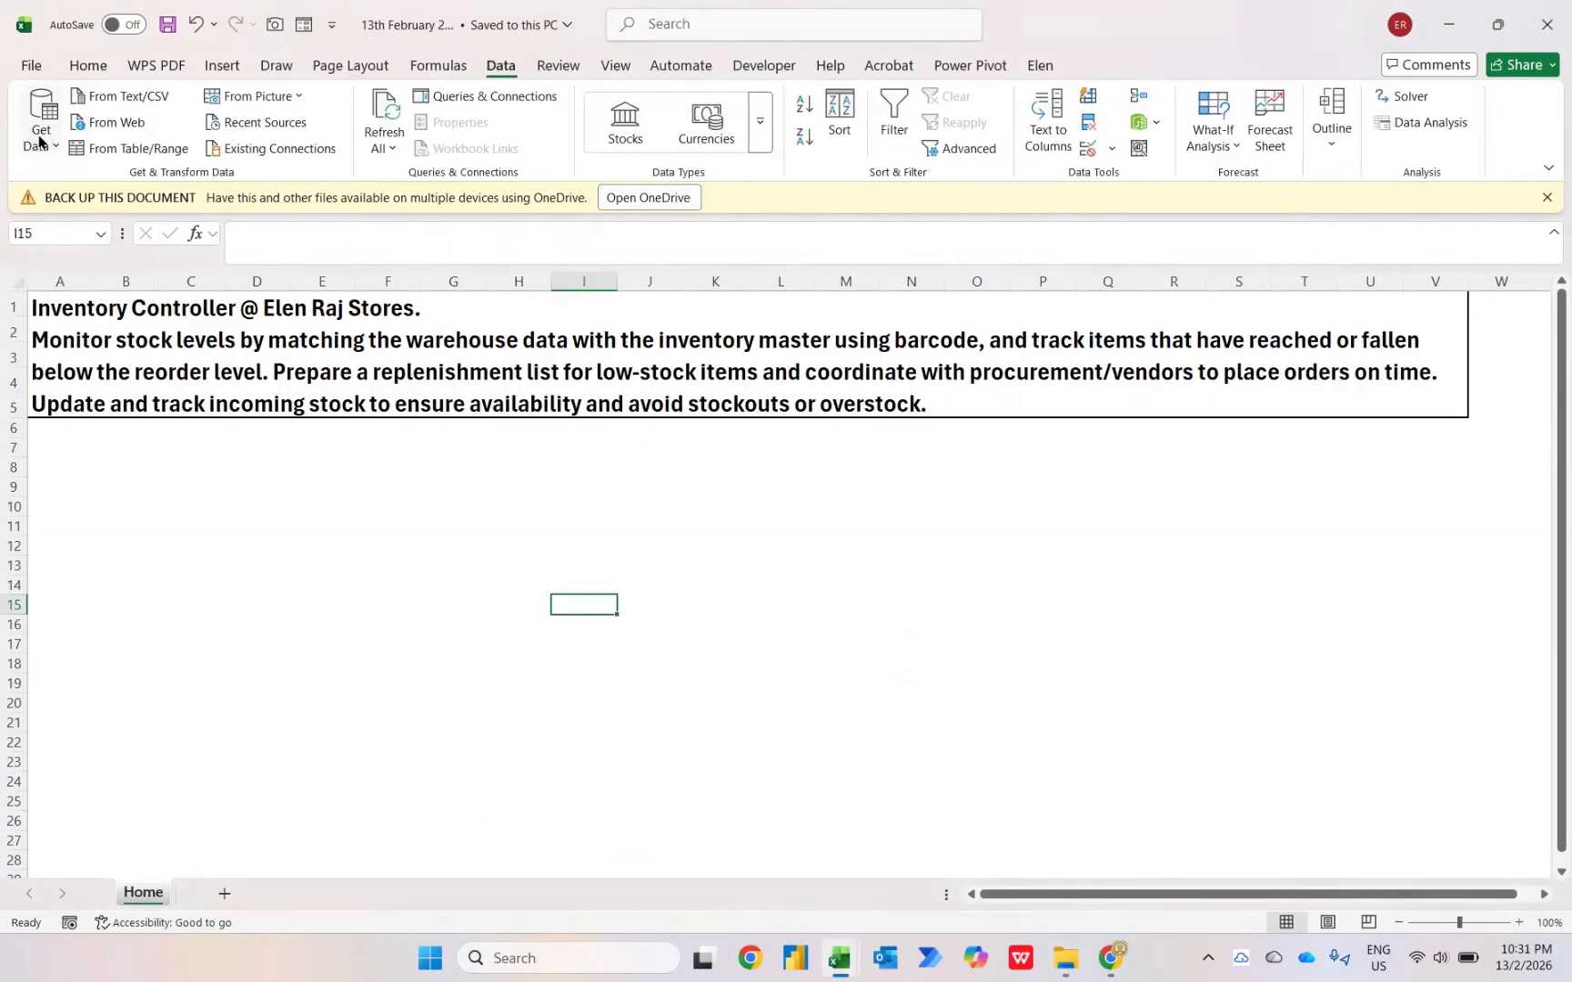
pyautogui.click(39, 136)
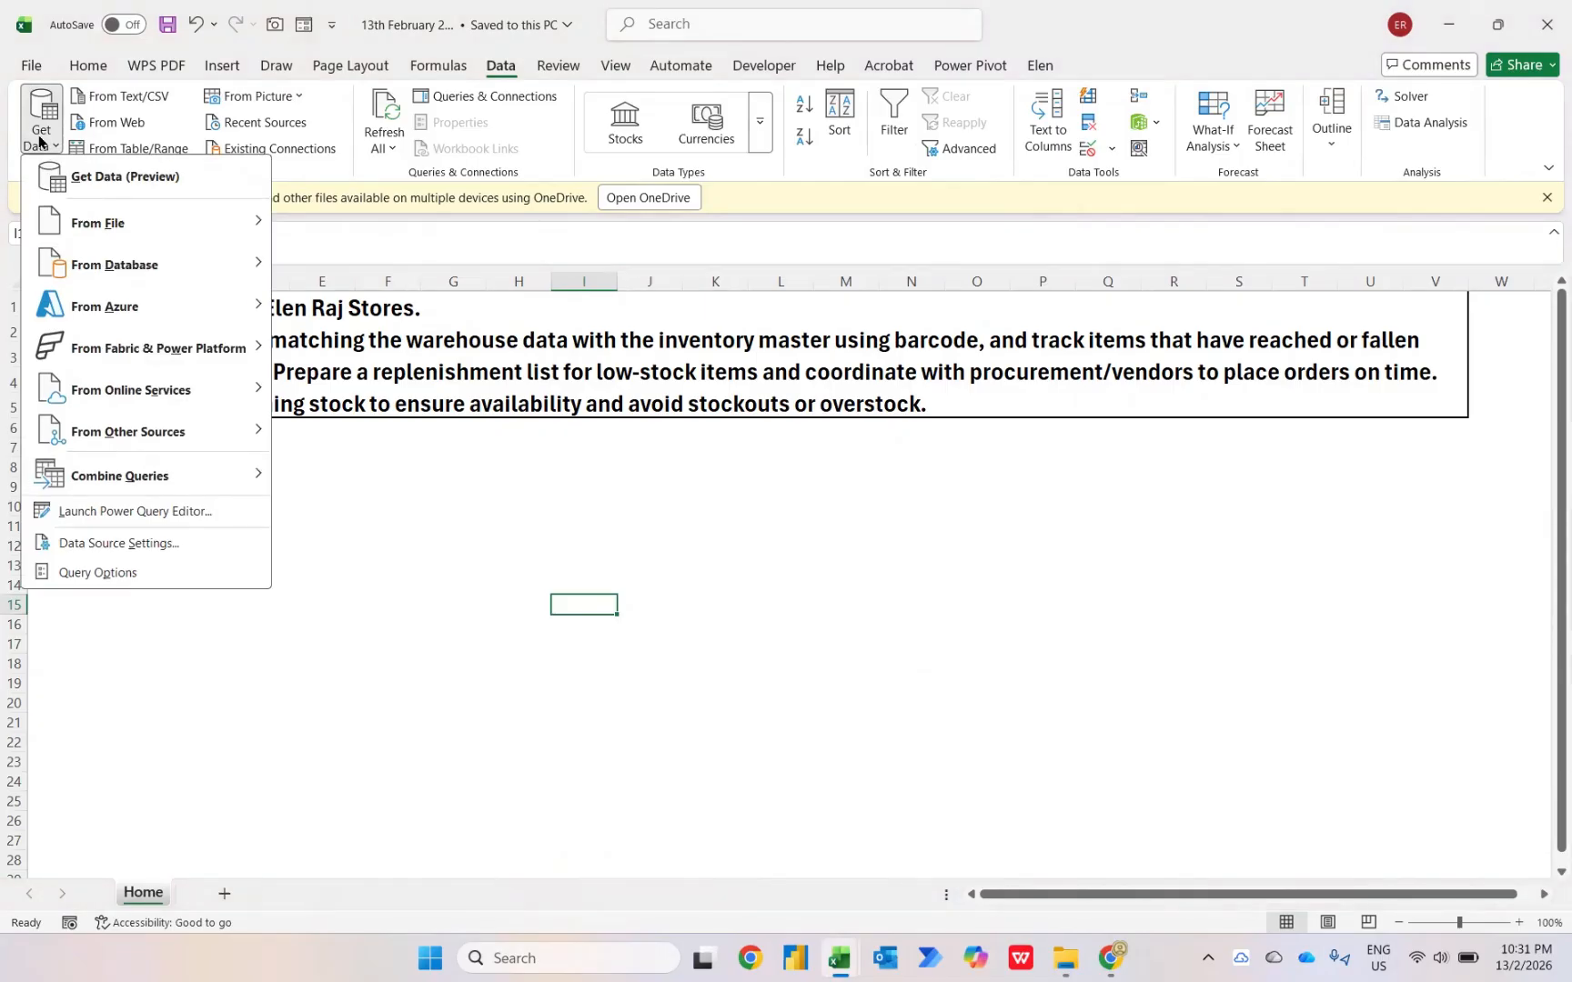
pyautogui.moveTo(78, 227)
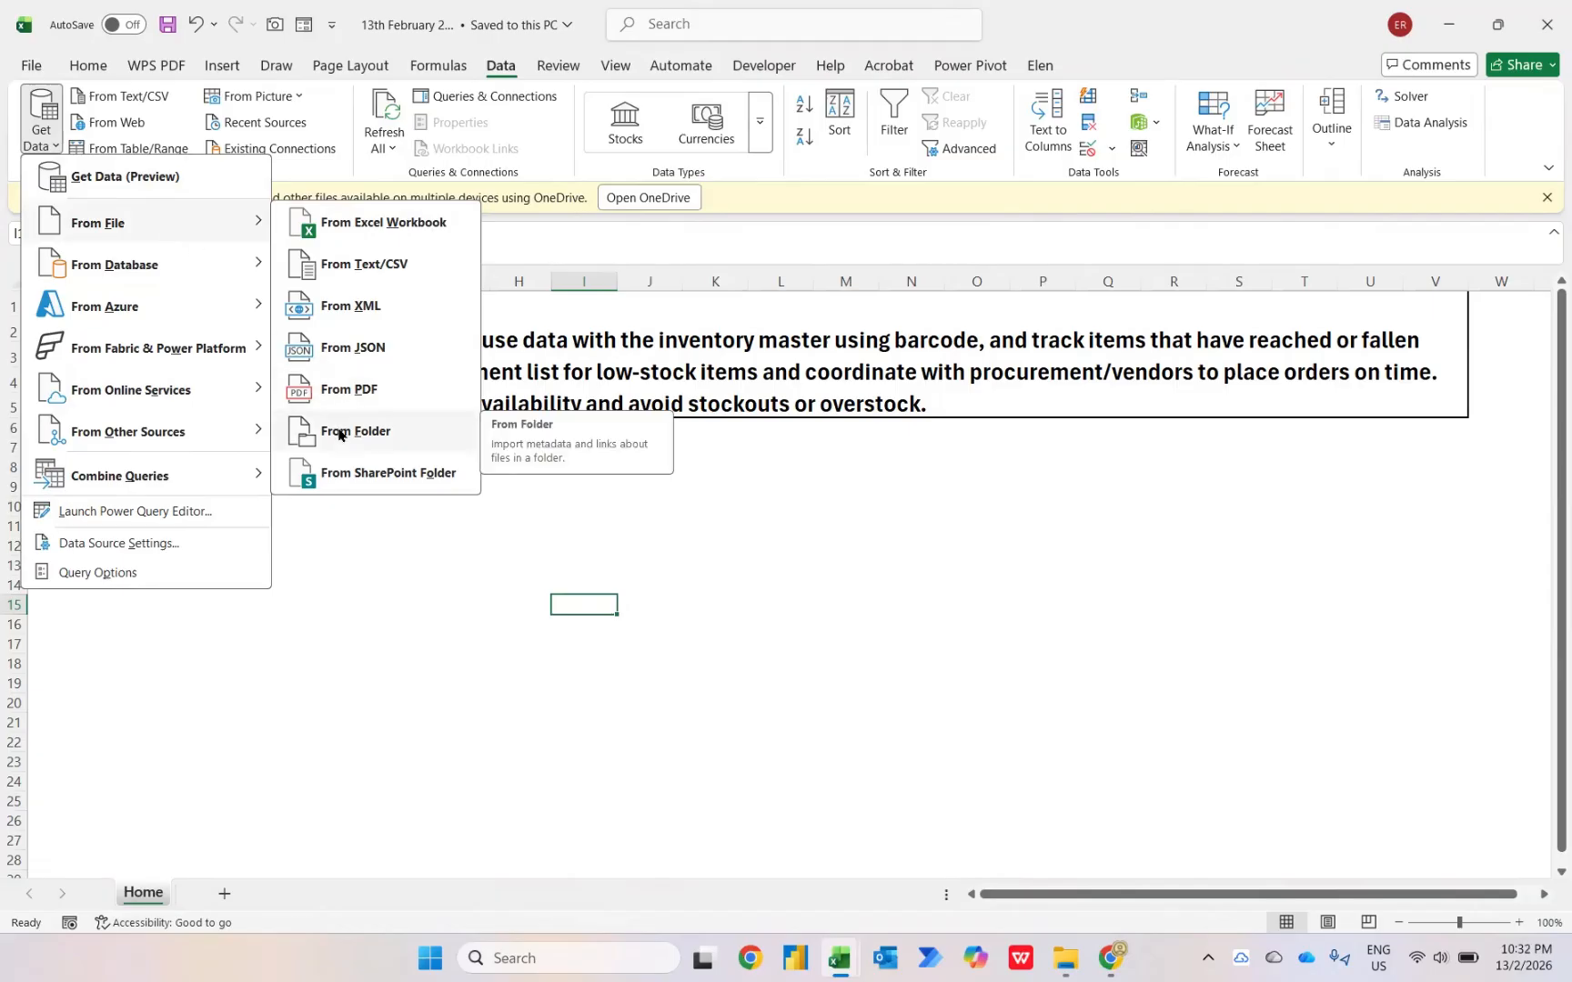
pyautogui.moveTo(1065, 957)
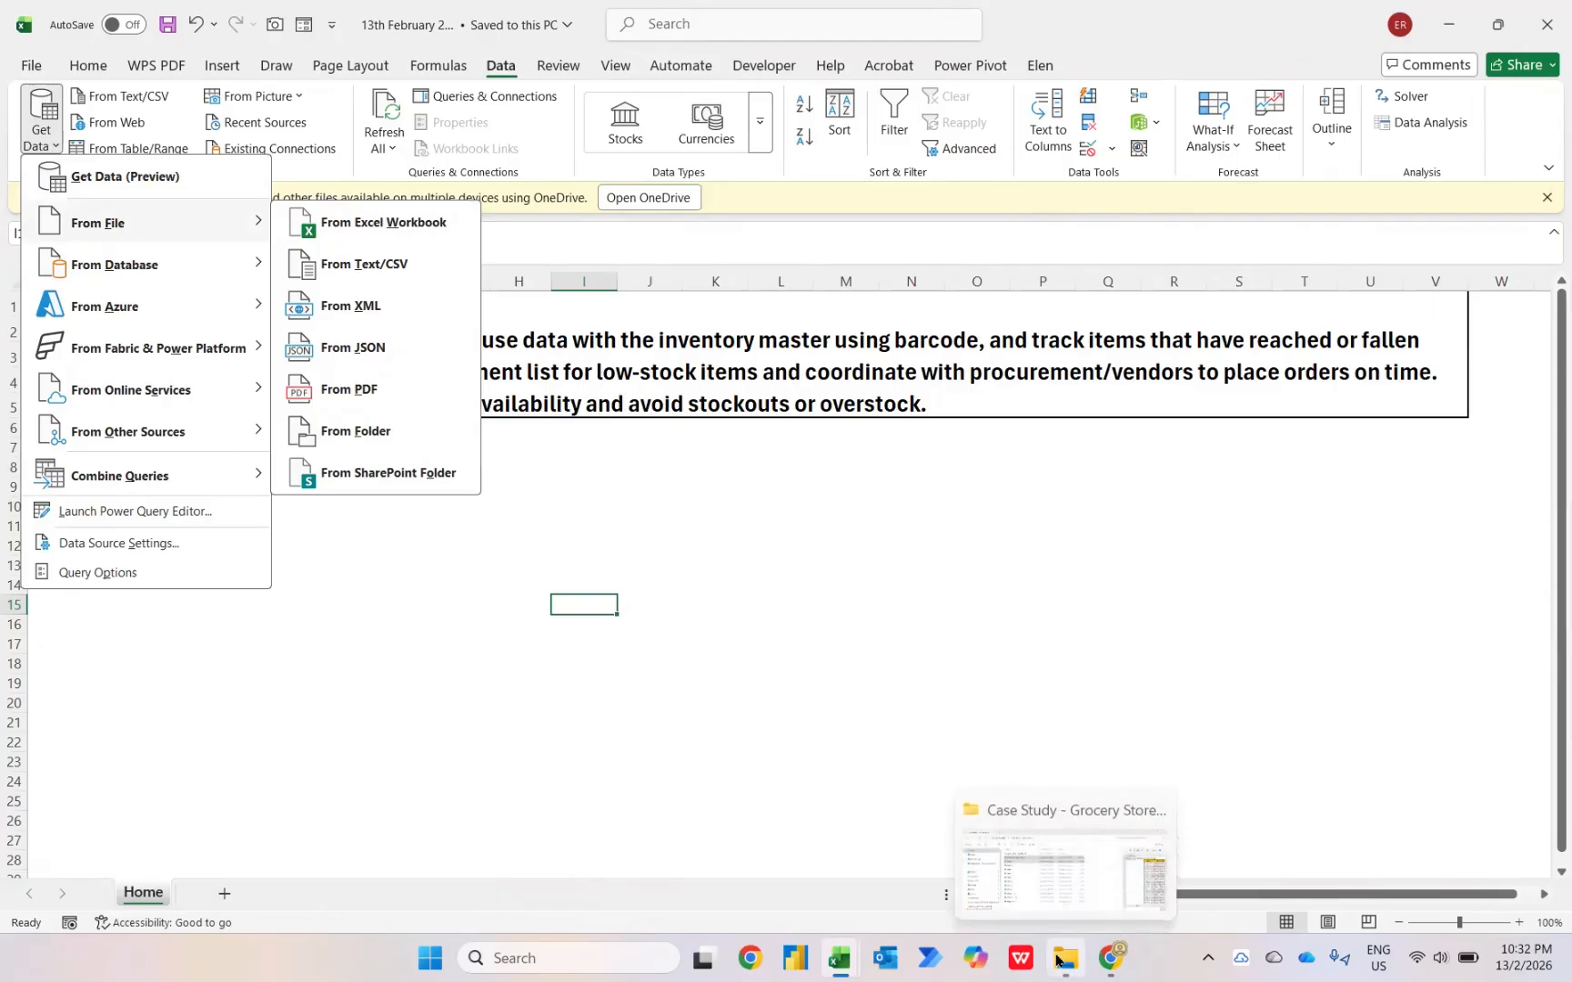
pyautogui.click(1040, 886)
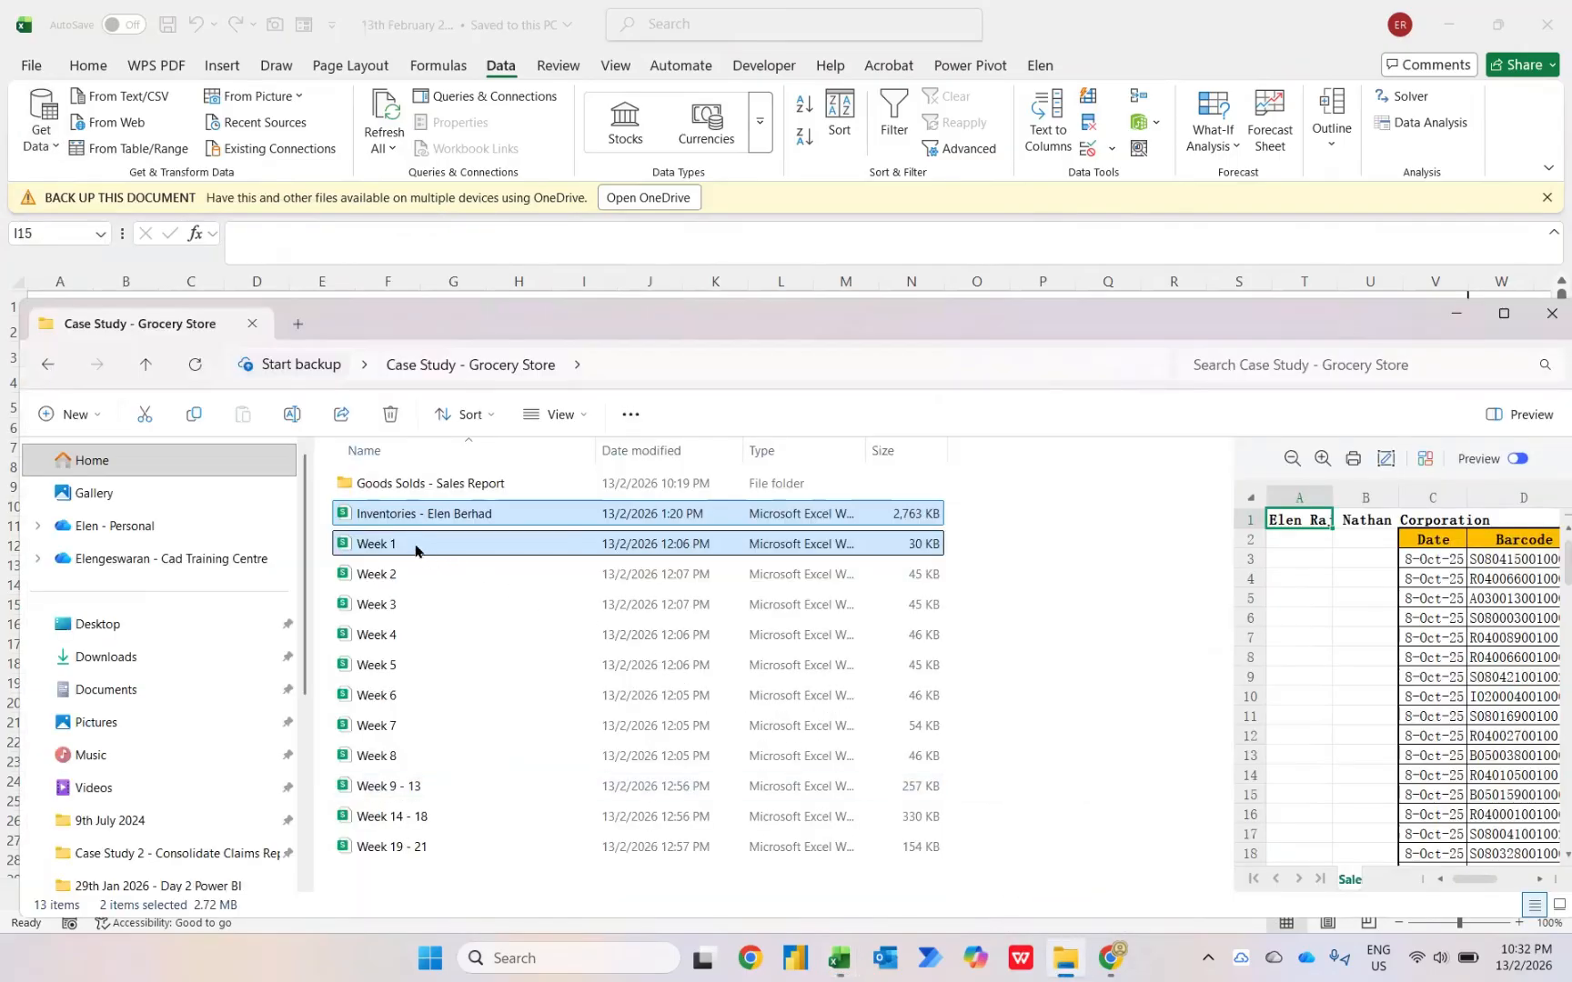
pyautogui.click(415, 546)
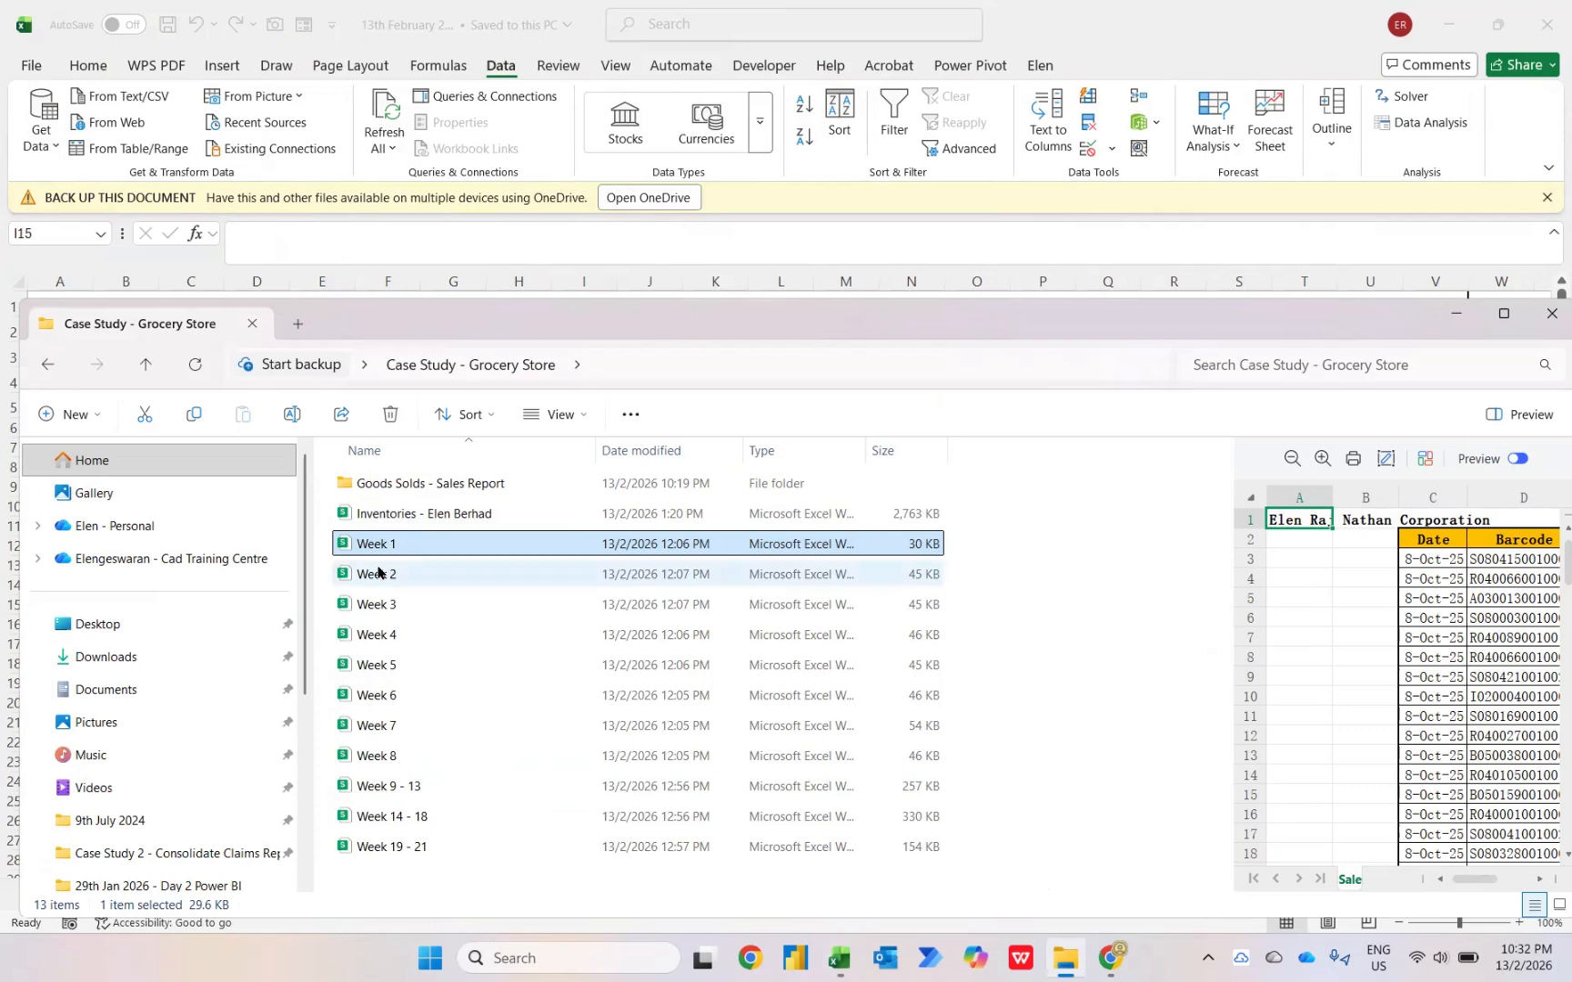
pyautogui.click(385, 573)
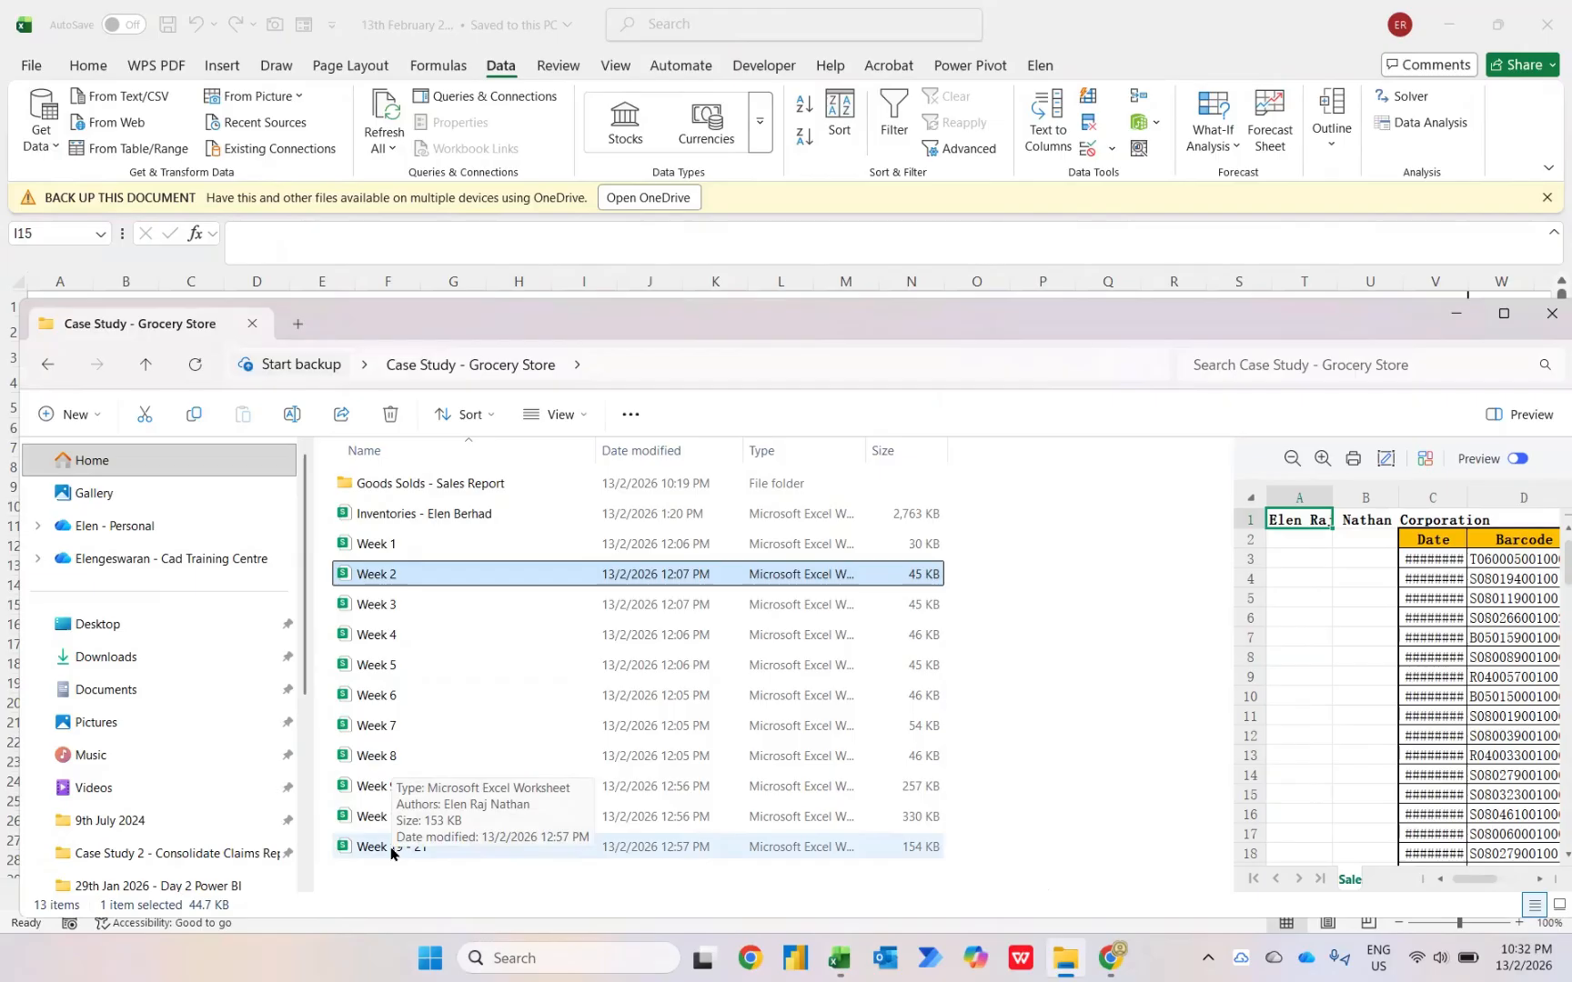
pyautogui.click(1108, 33)
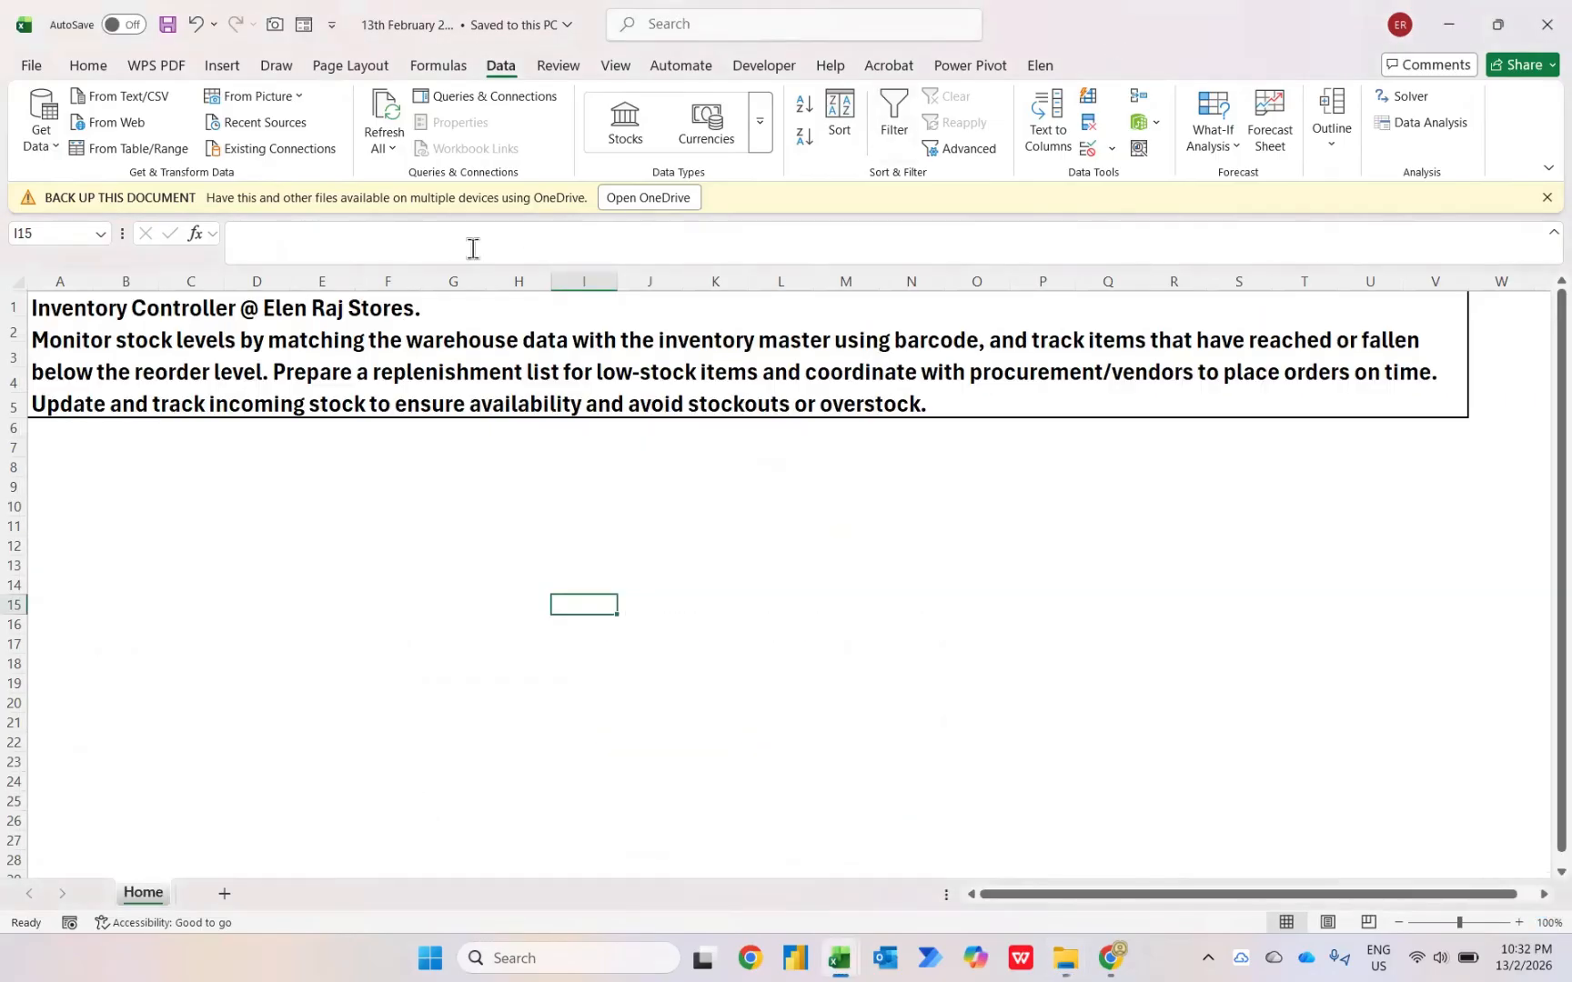
pyautogui.click(50, 133)
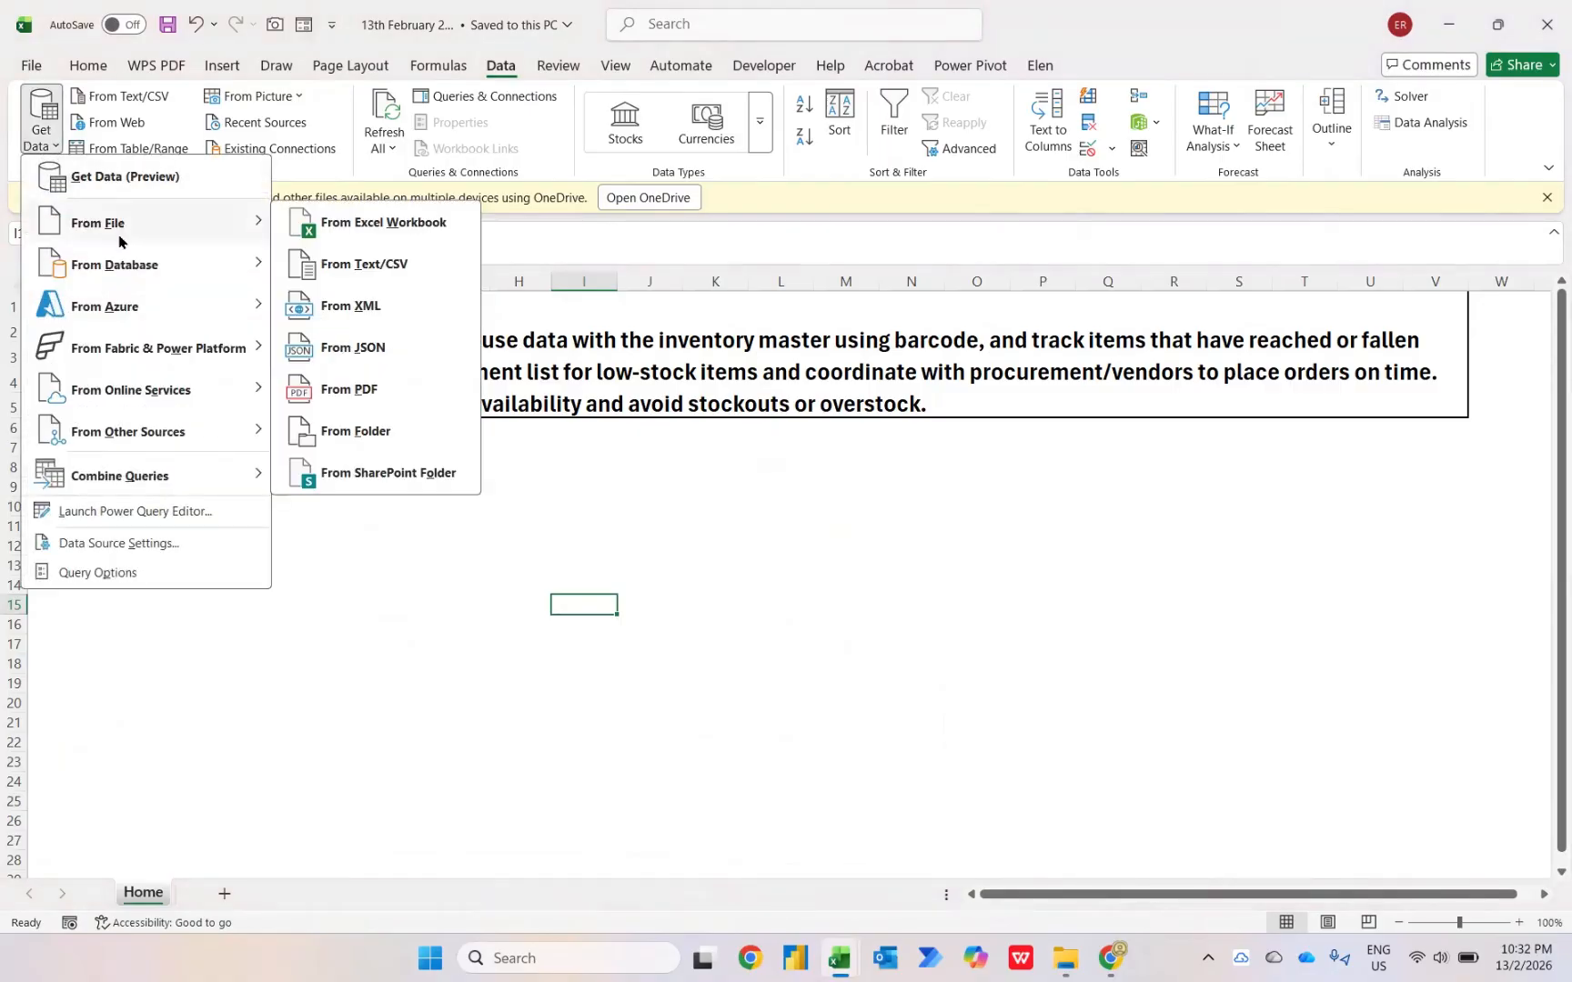
# Try to move the Week 1 file into the Goods Solds - Sales Report folder in File Explorer.
pyautogui.click(1055, 962)
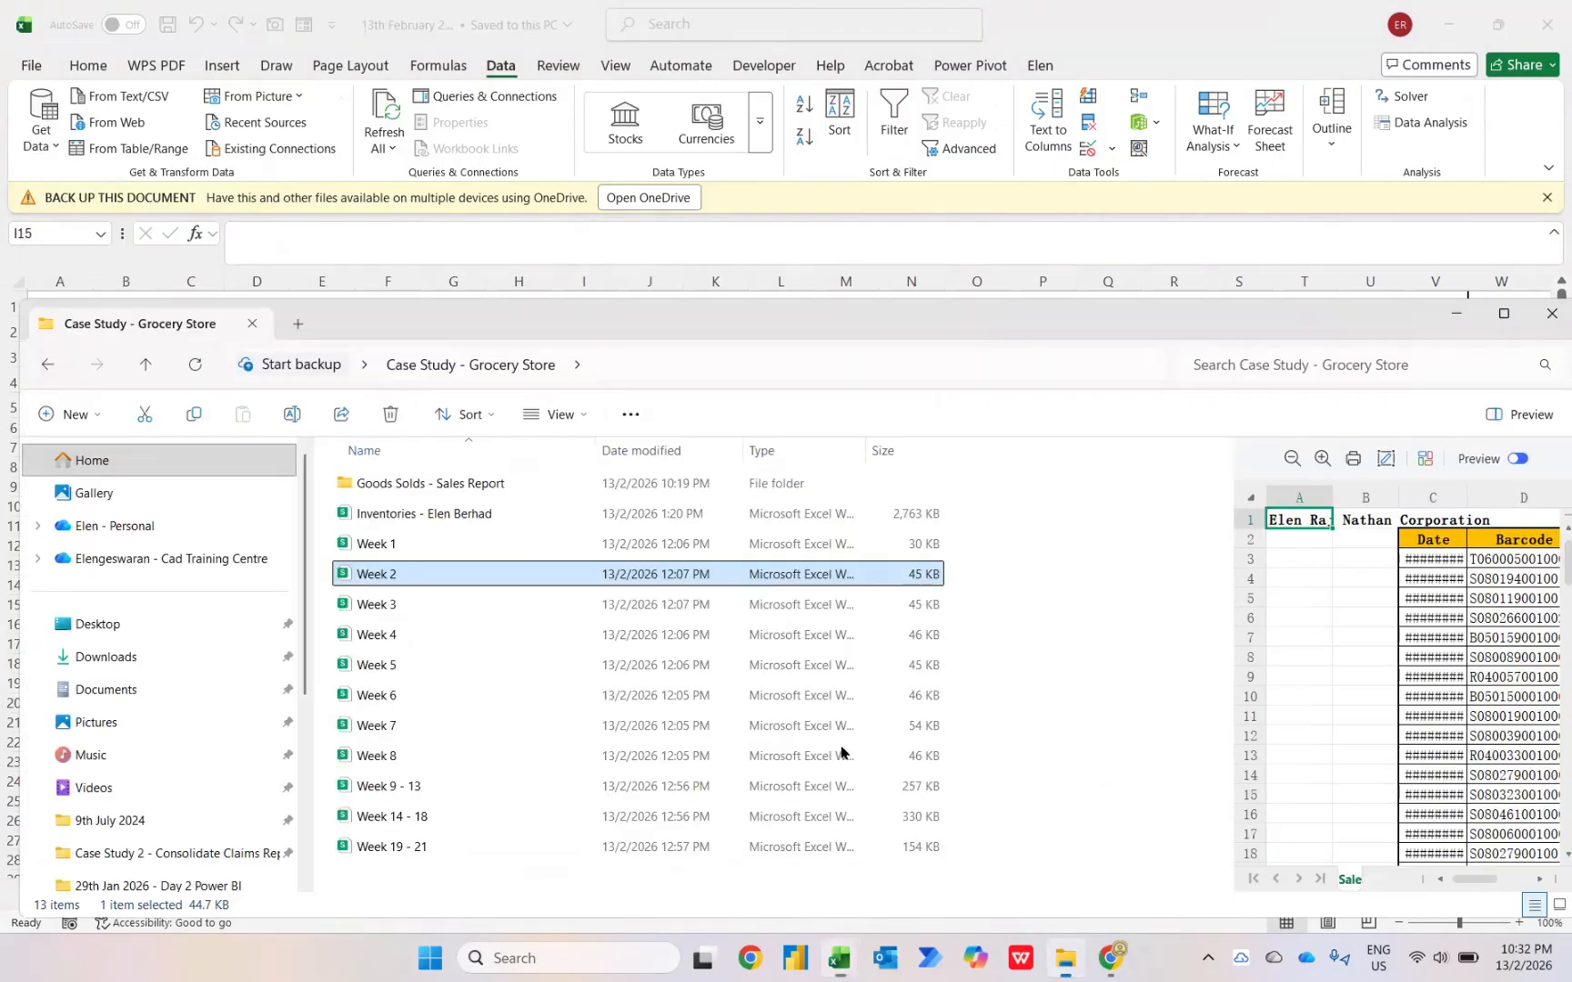
pyautogui.click(401, 546)
pyautogui.moveTo(401, 546); pyautogui.dragTo(444, 488)
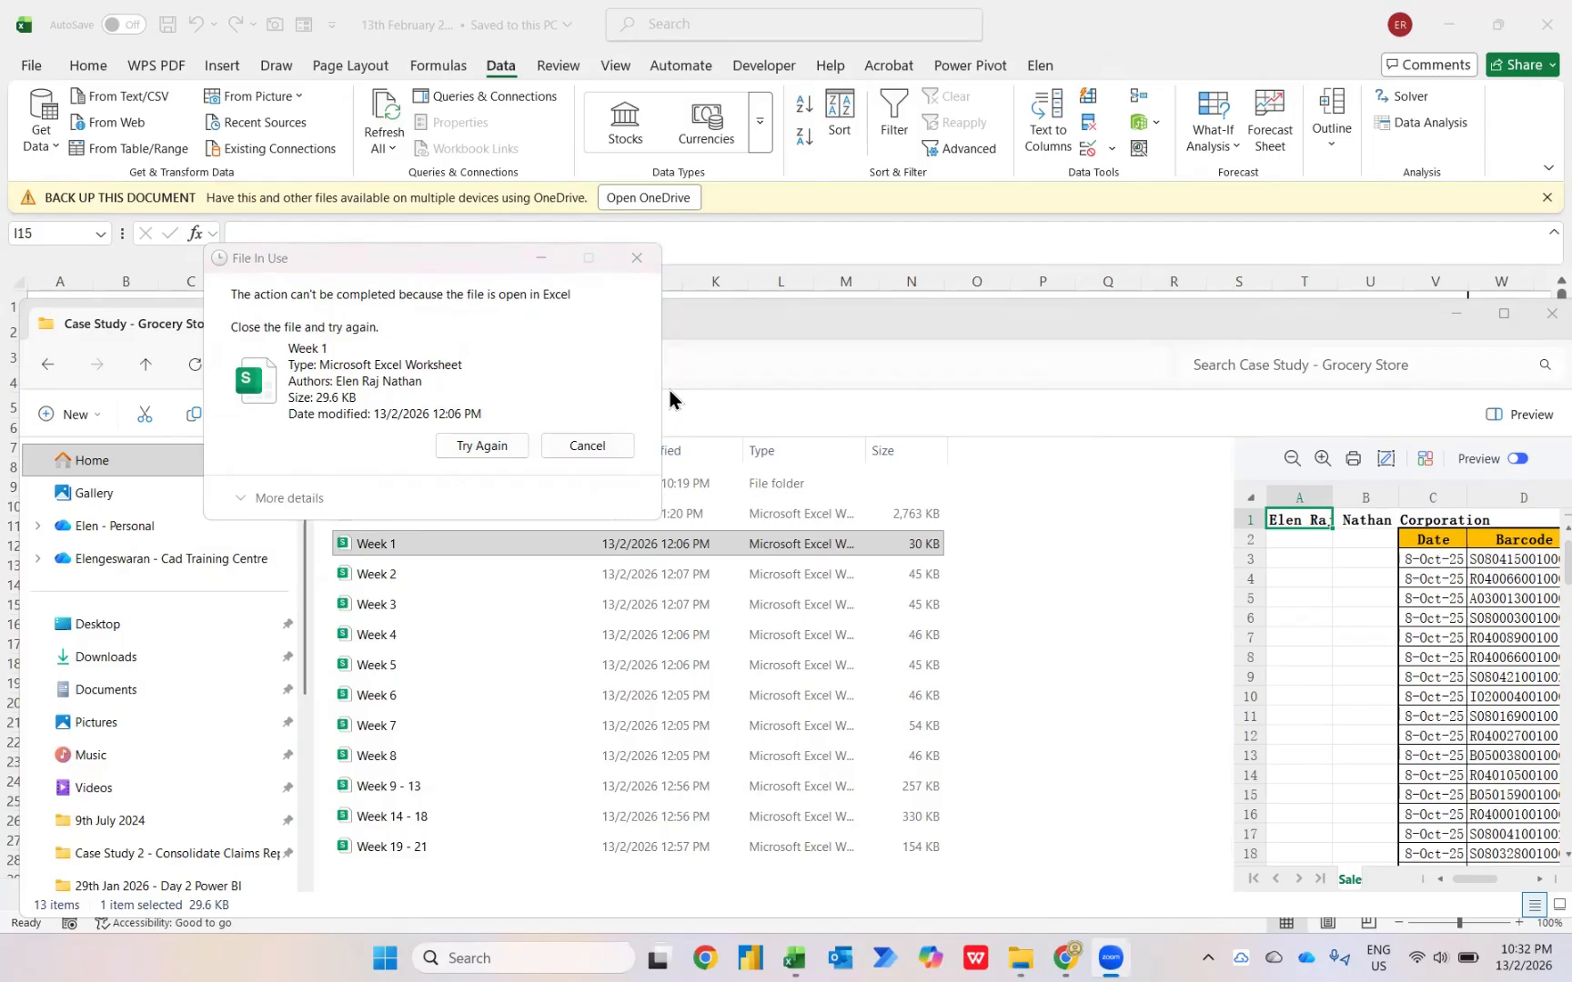
pyautogui.click(590, 446)
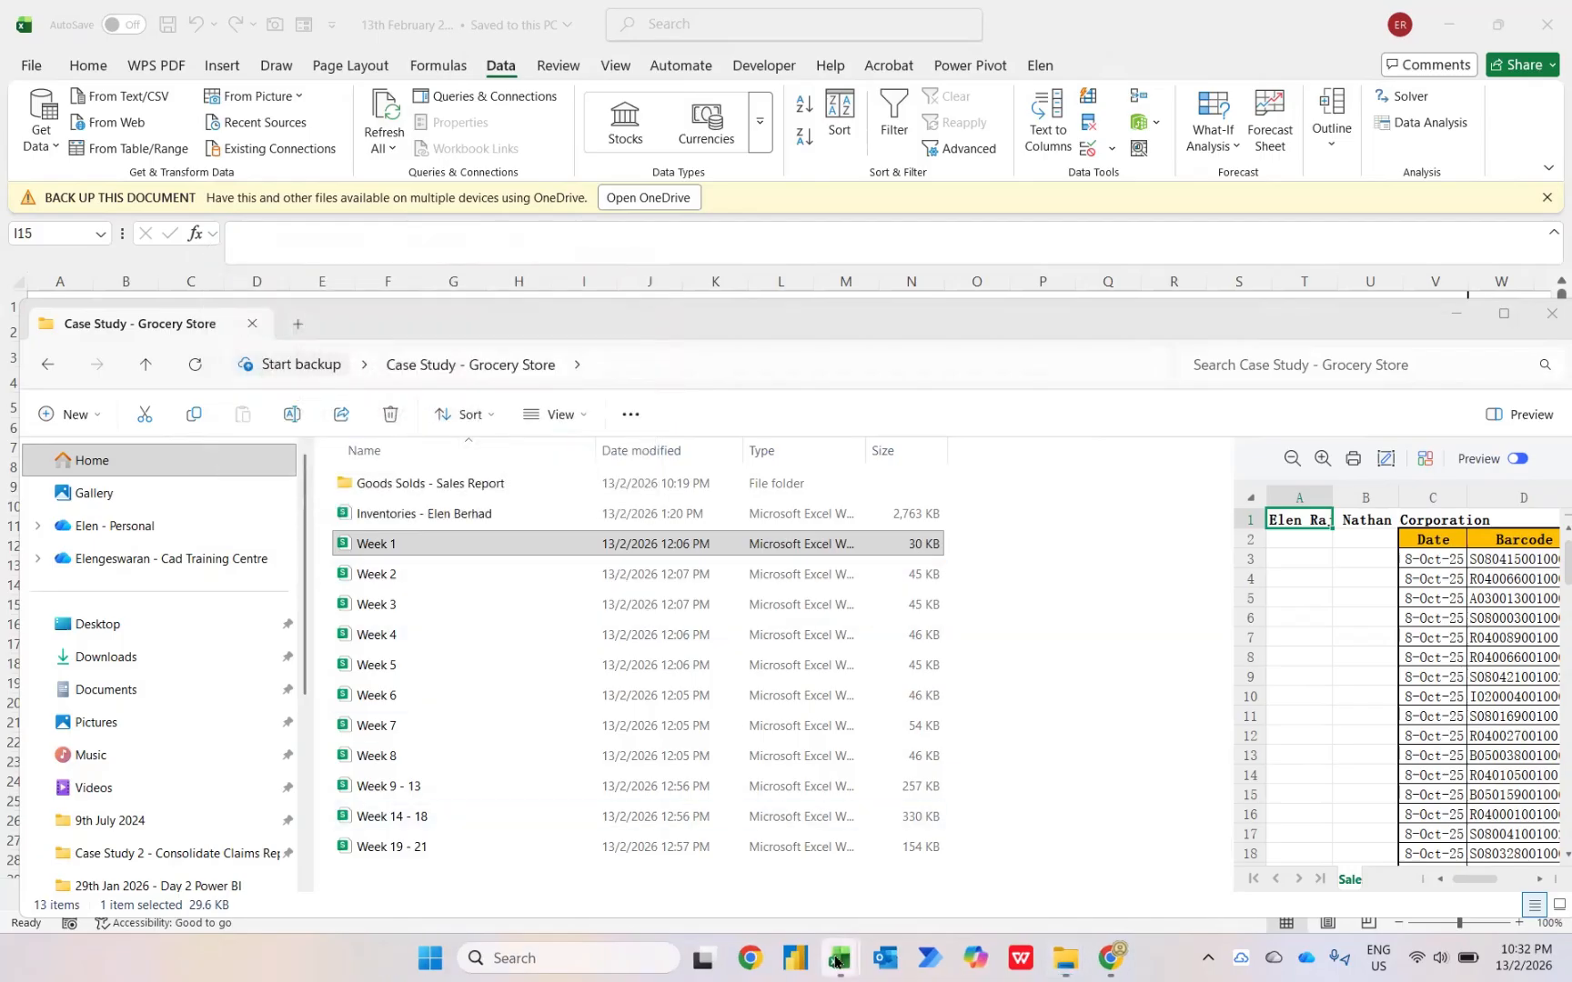
# Close the Week 1 workbook, move the Week 1 file into the Goods Solds - Sales Report folder, and return to the 13th February 2026 workbook.
pyautogui.click(833, 882)
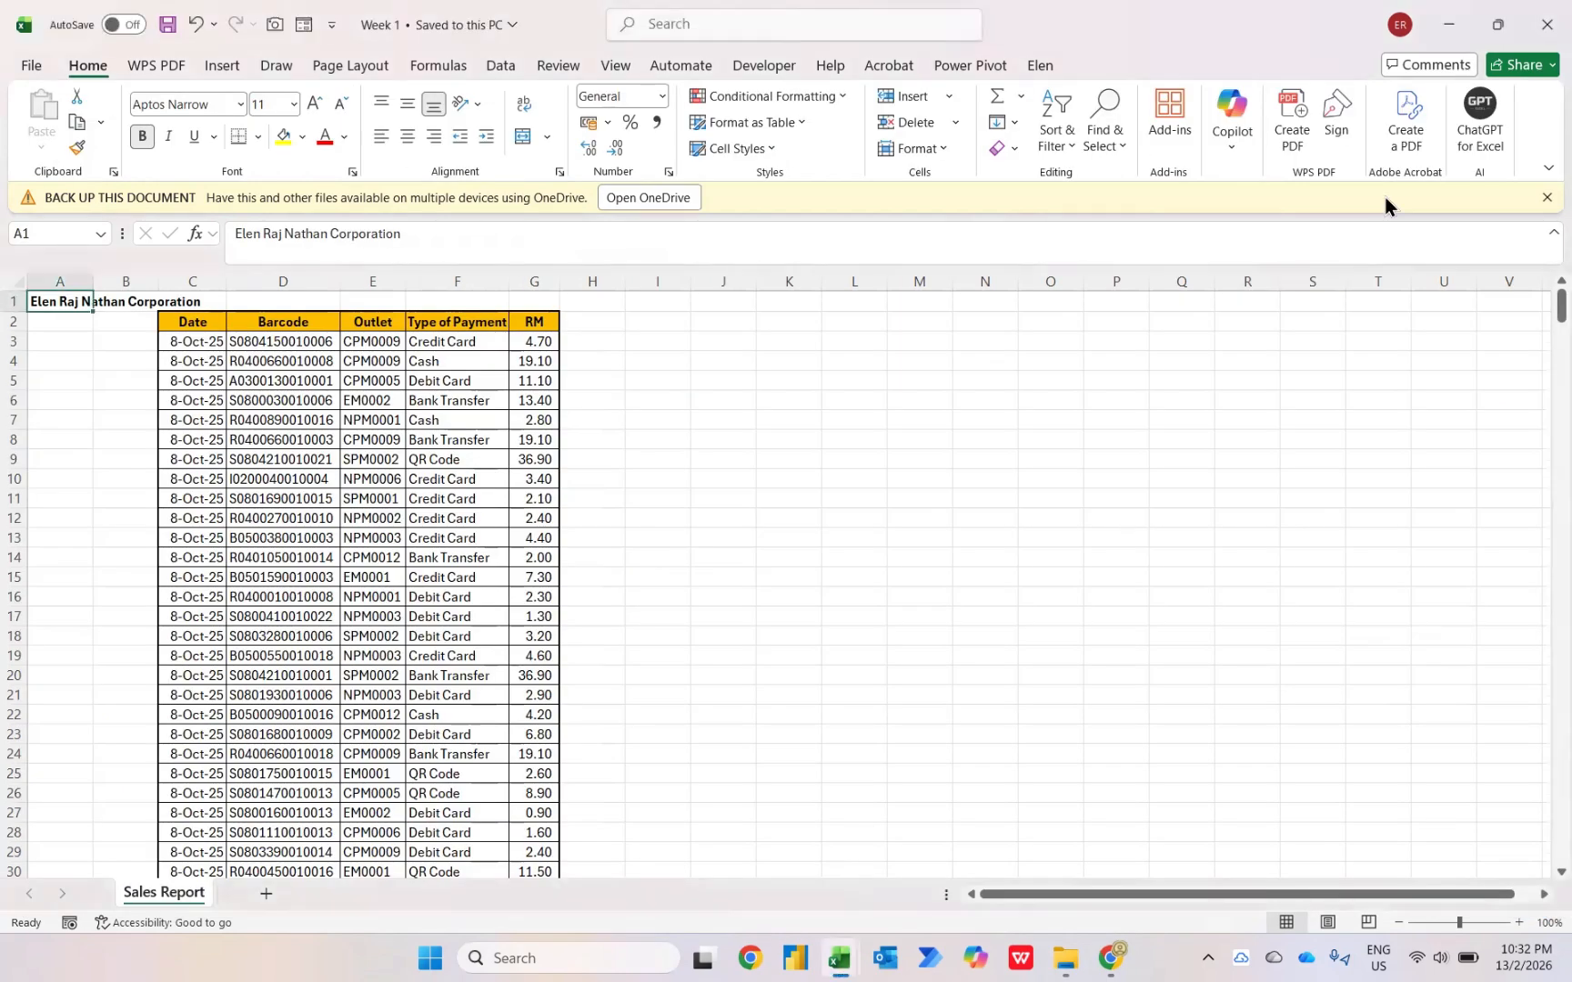
pyautogui.click(1547, 25)
pyautogui.moveTo(1060, 955)
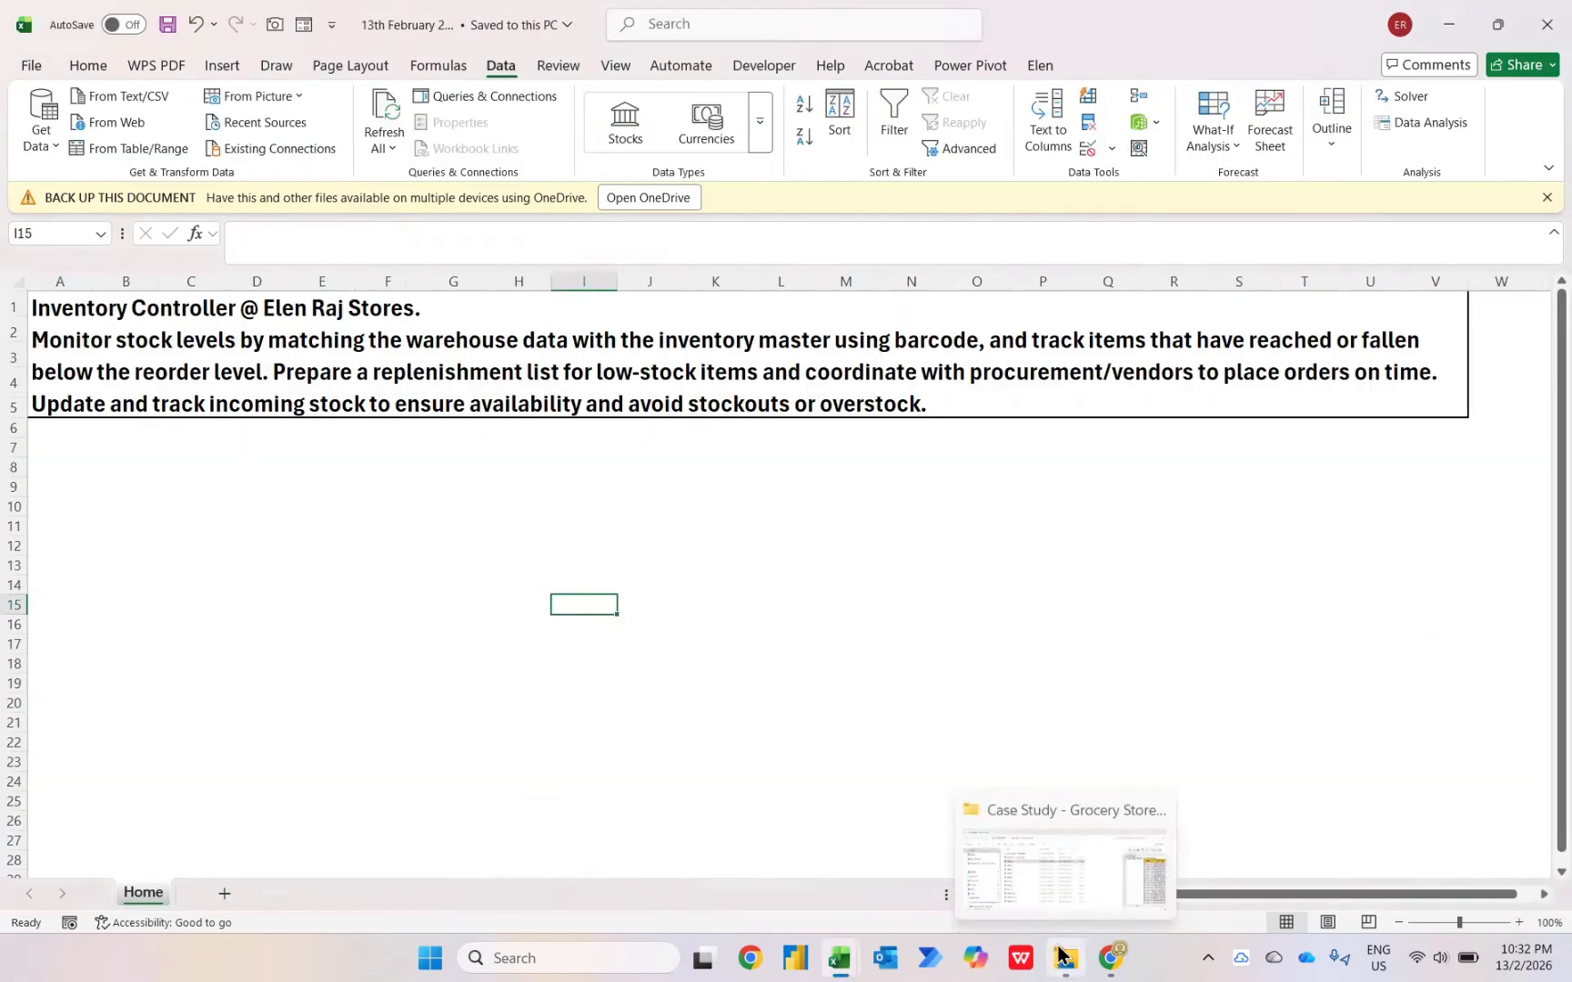
pyautogui.click(1038, 885)
pyautogui.moveTo(366, 546); pyautogui.dragTo(477, 485)
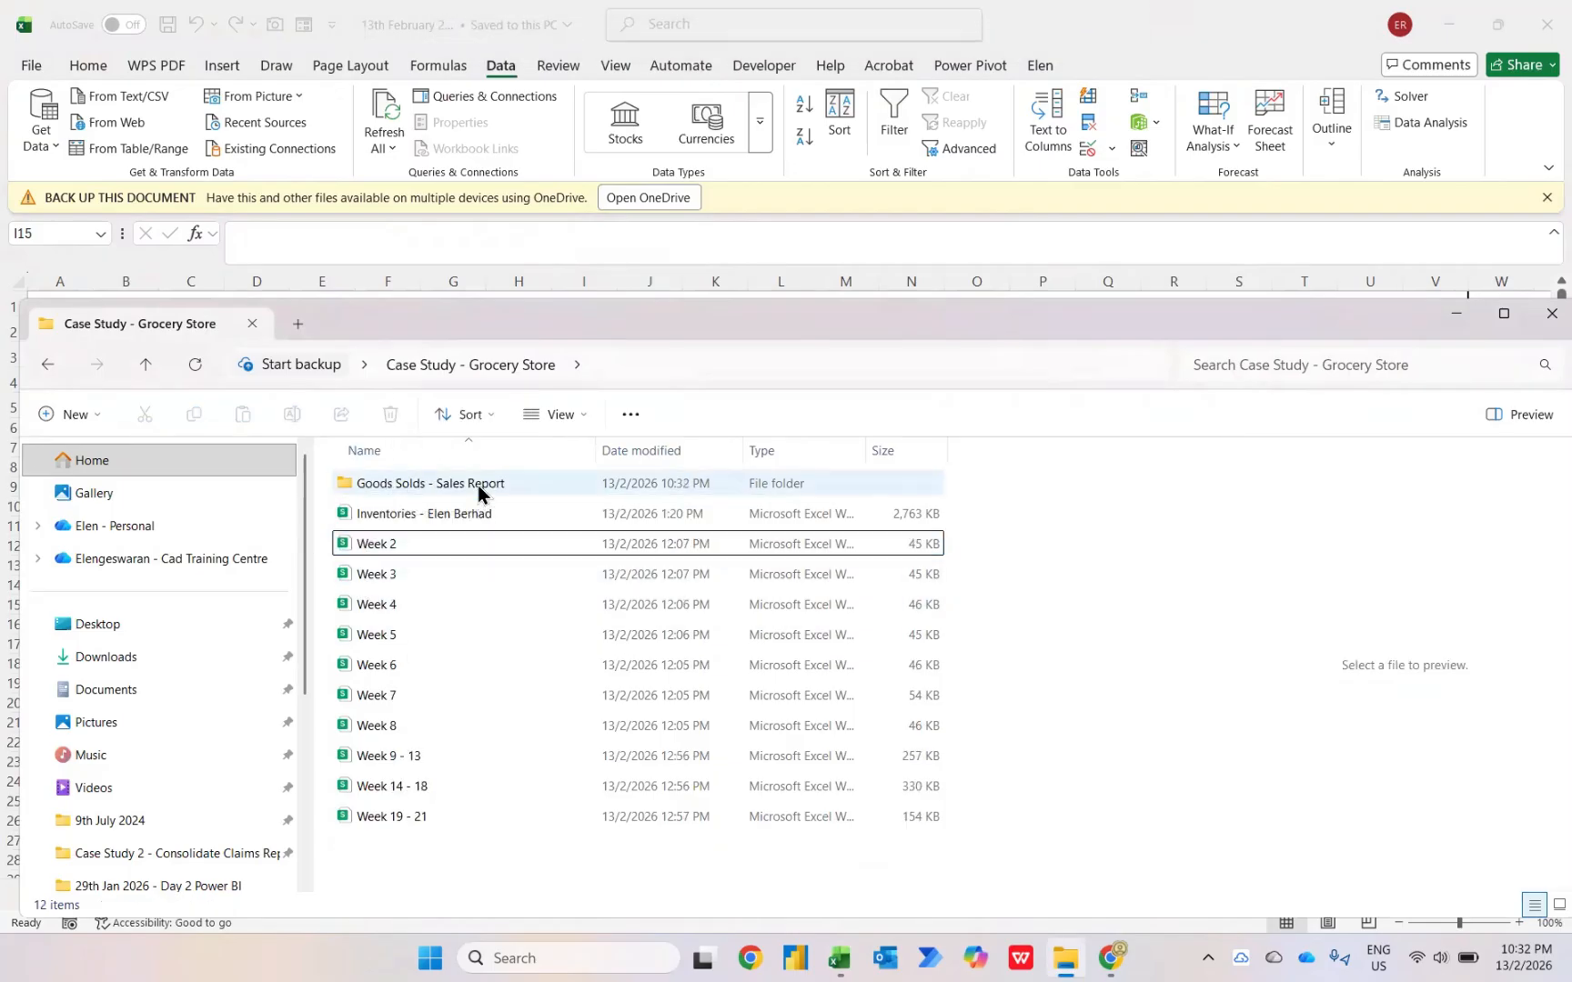
pyautogui.doubleClick(403, 490)
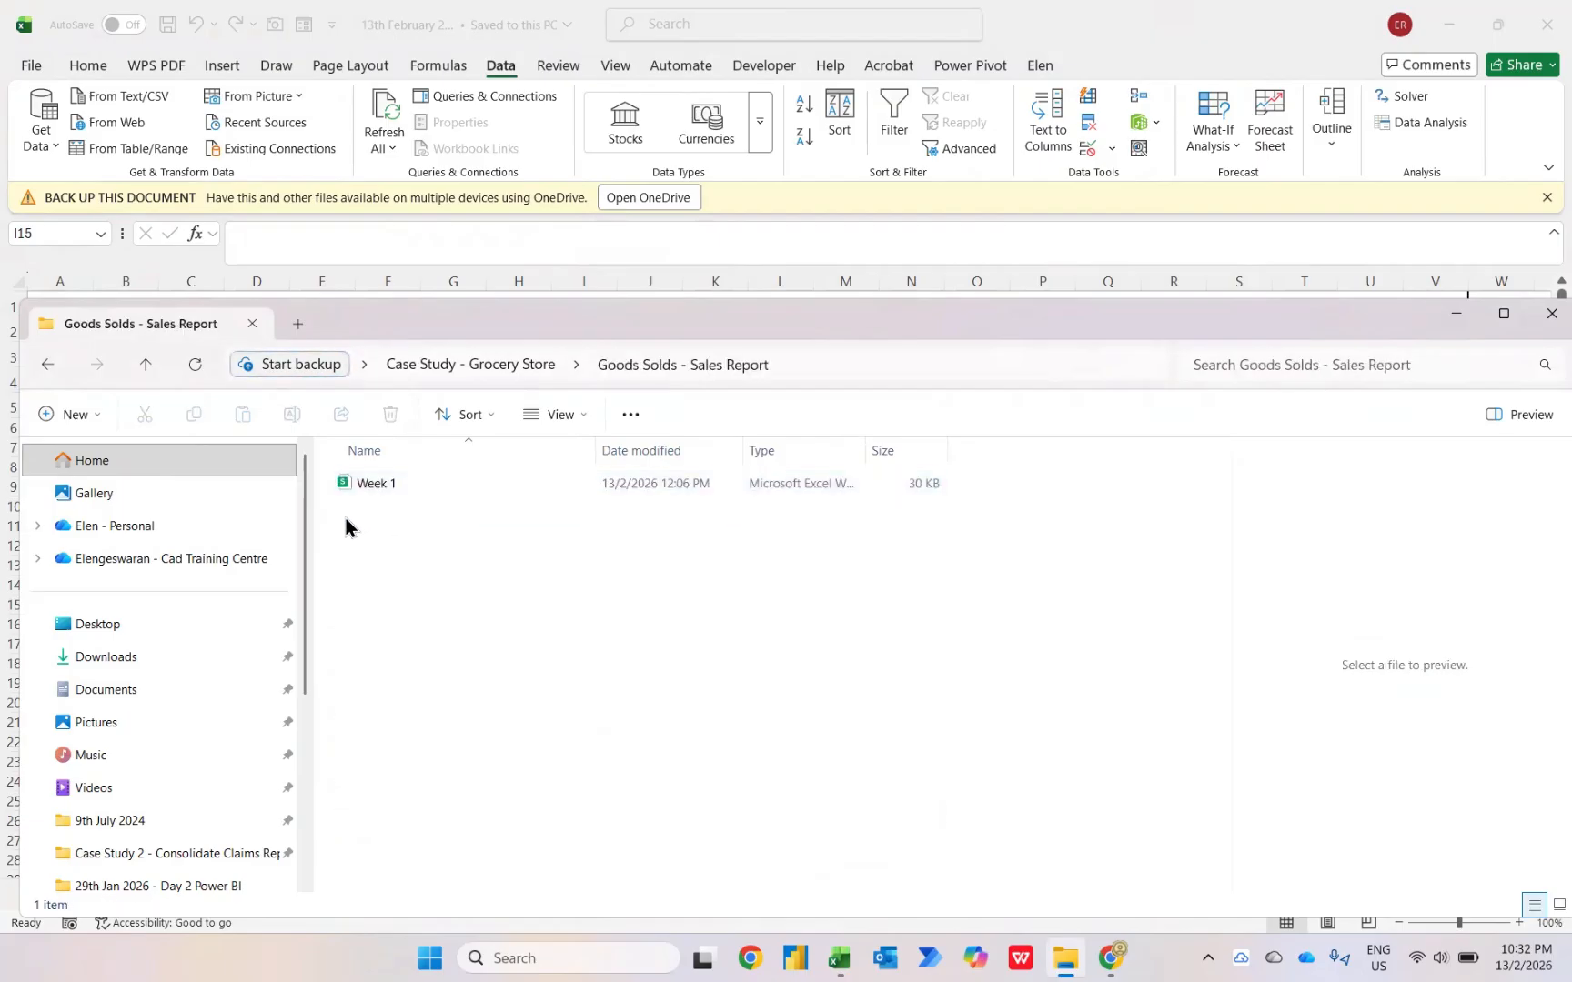
pyautogui.click(1085, 42)
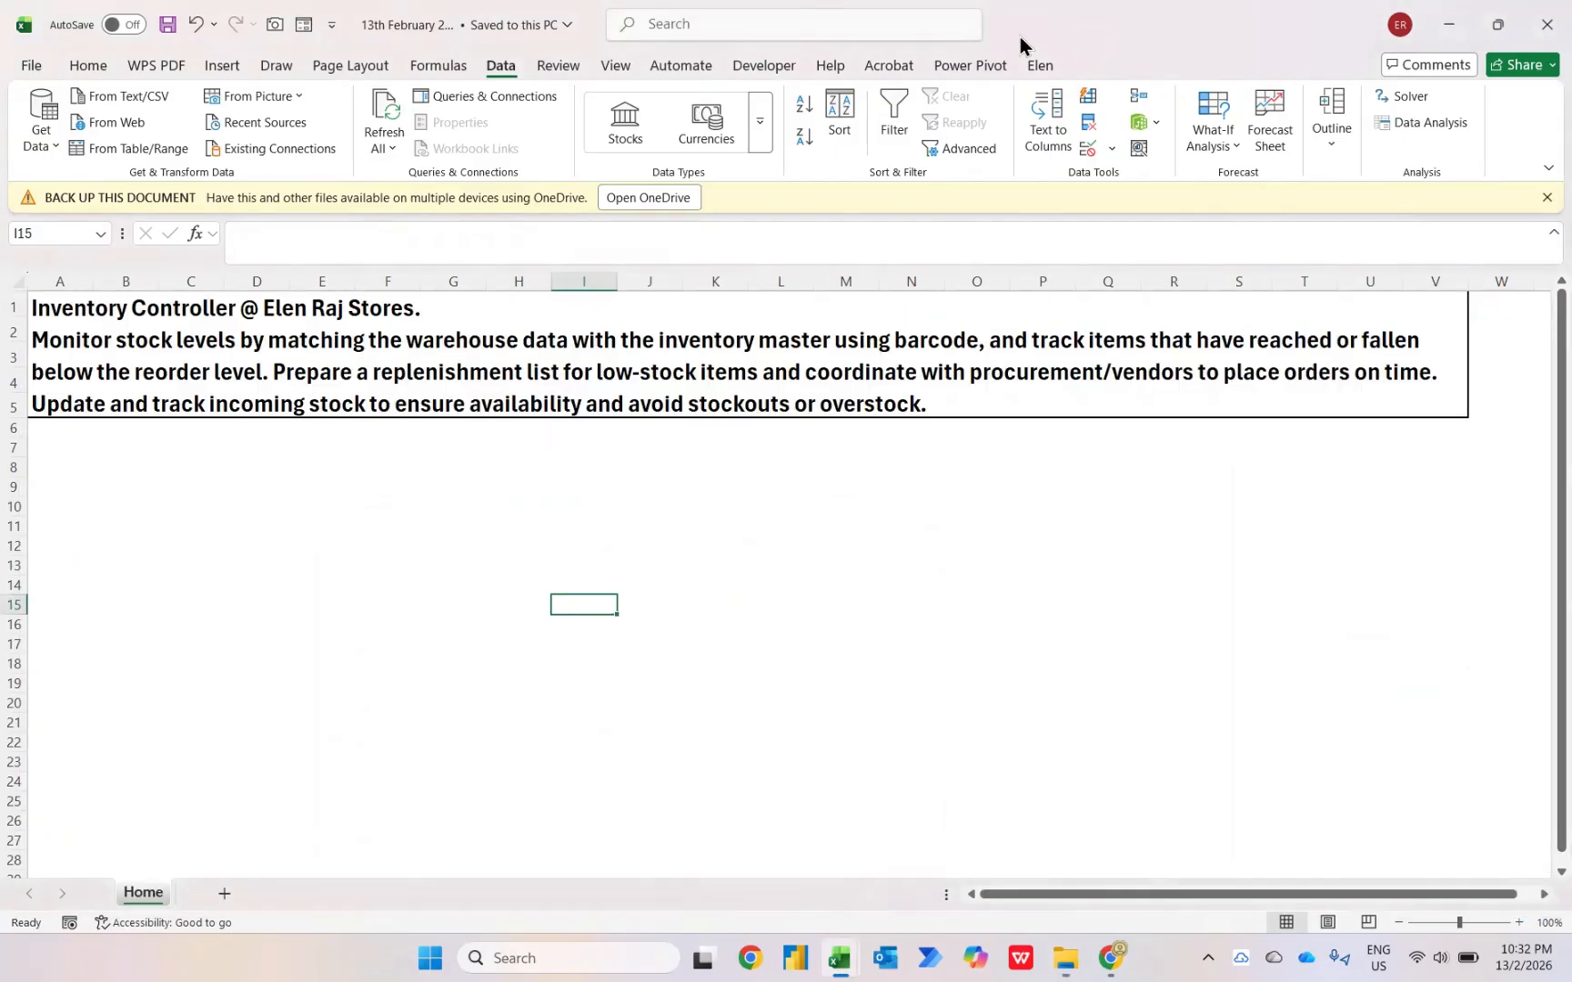
pyautogui.click(50, 134)
pyautogui.moveTo(95, 225)
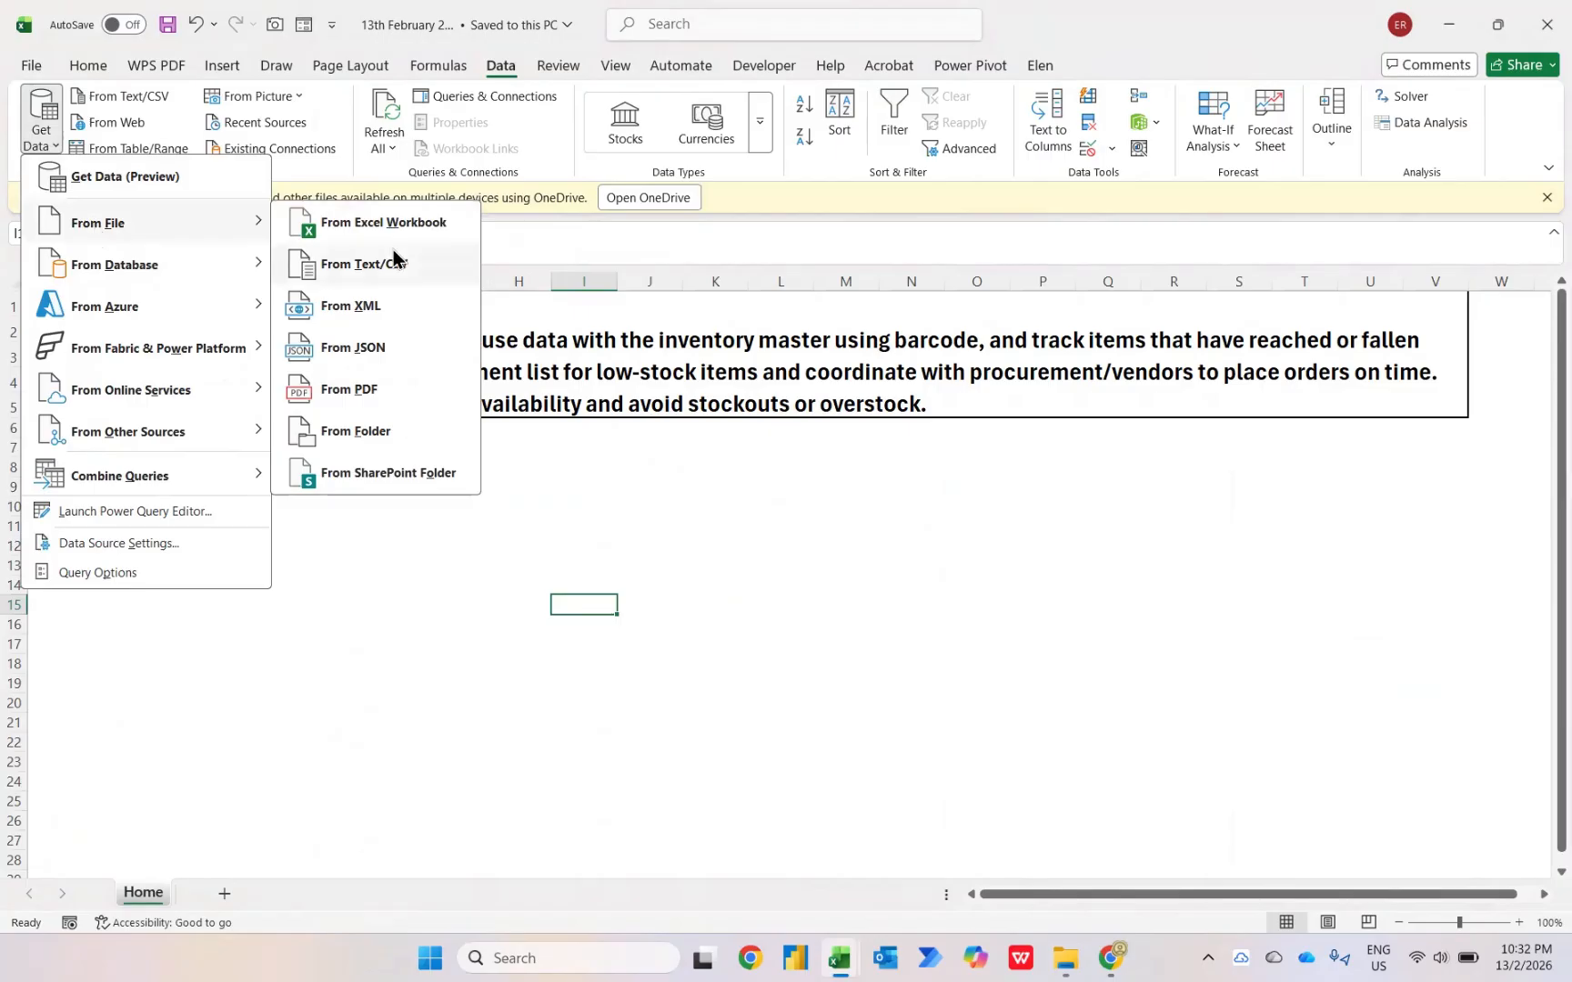
pyautogui.click(362, 430)
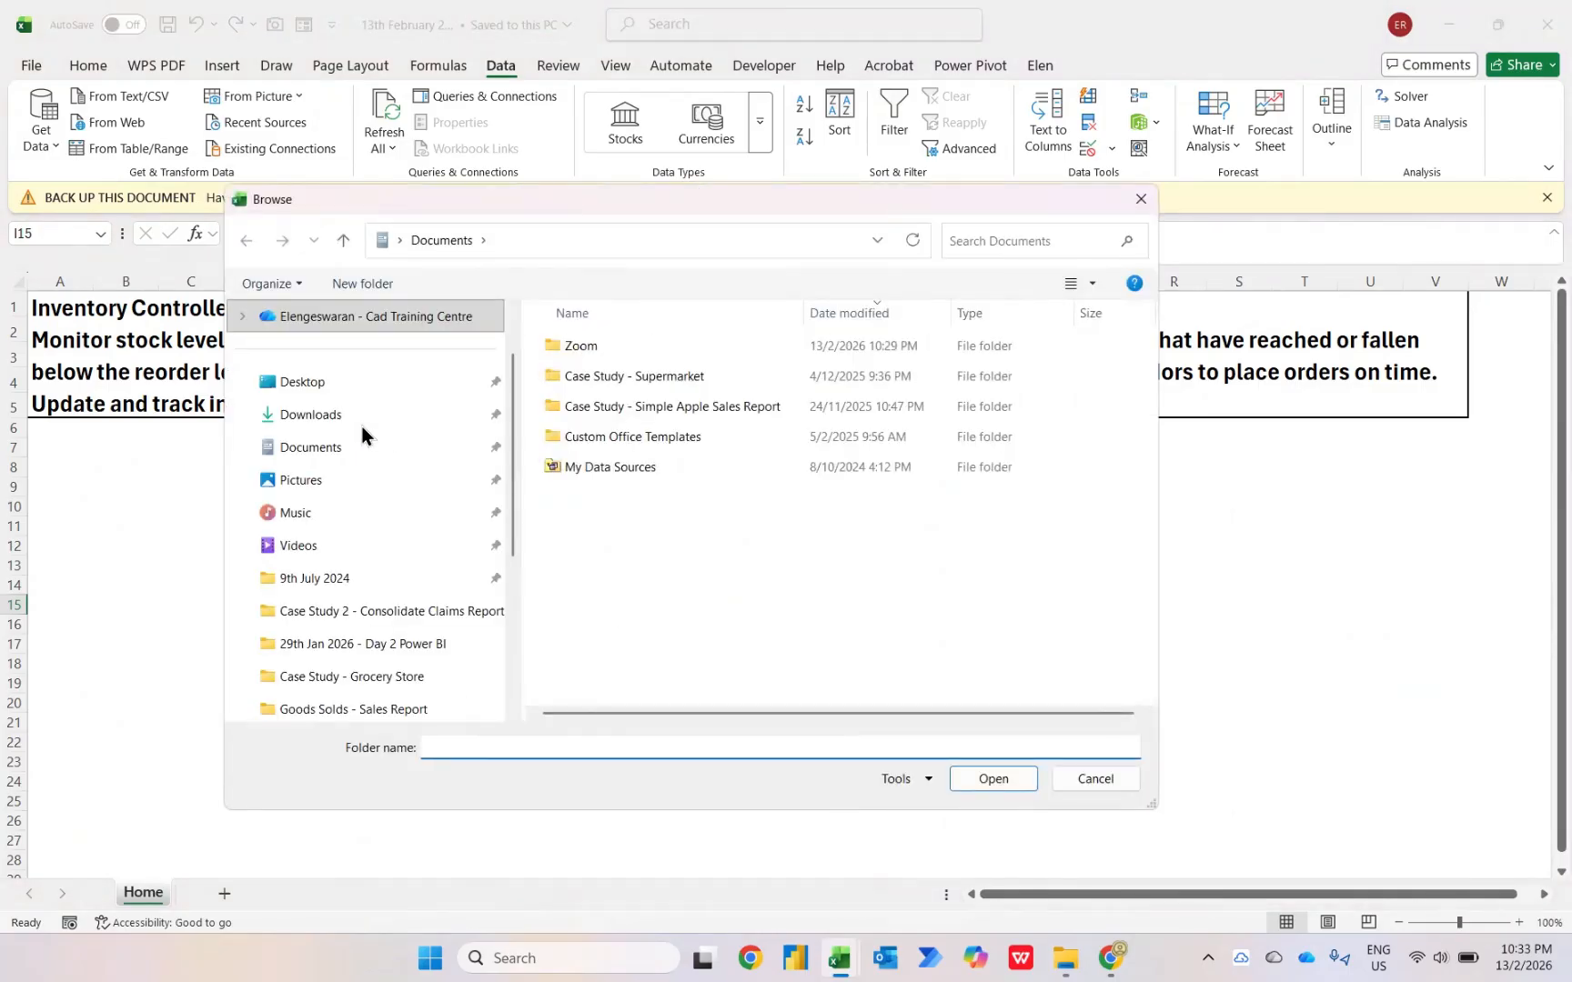
pyautogui.click(301, 394)
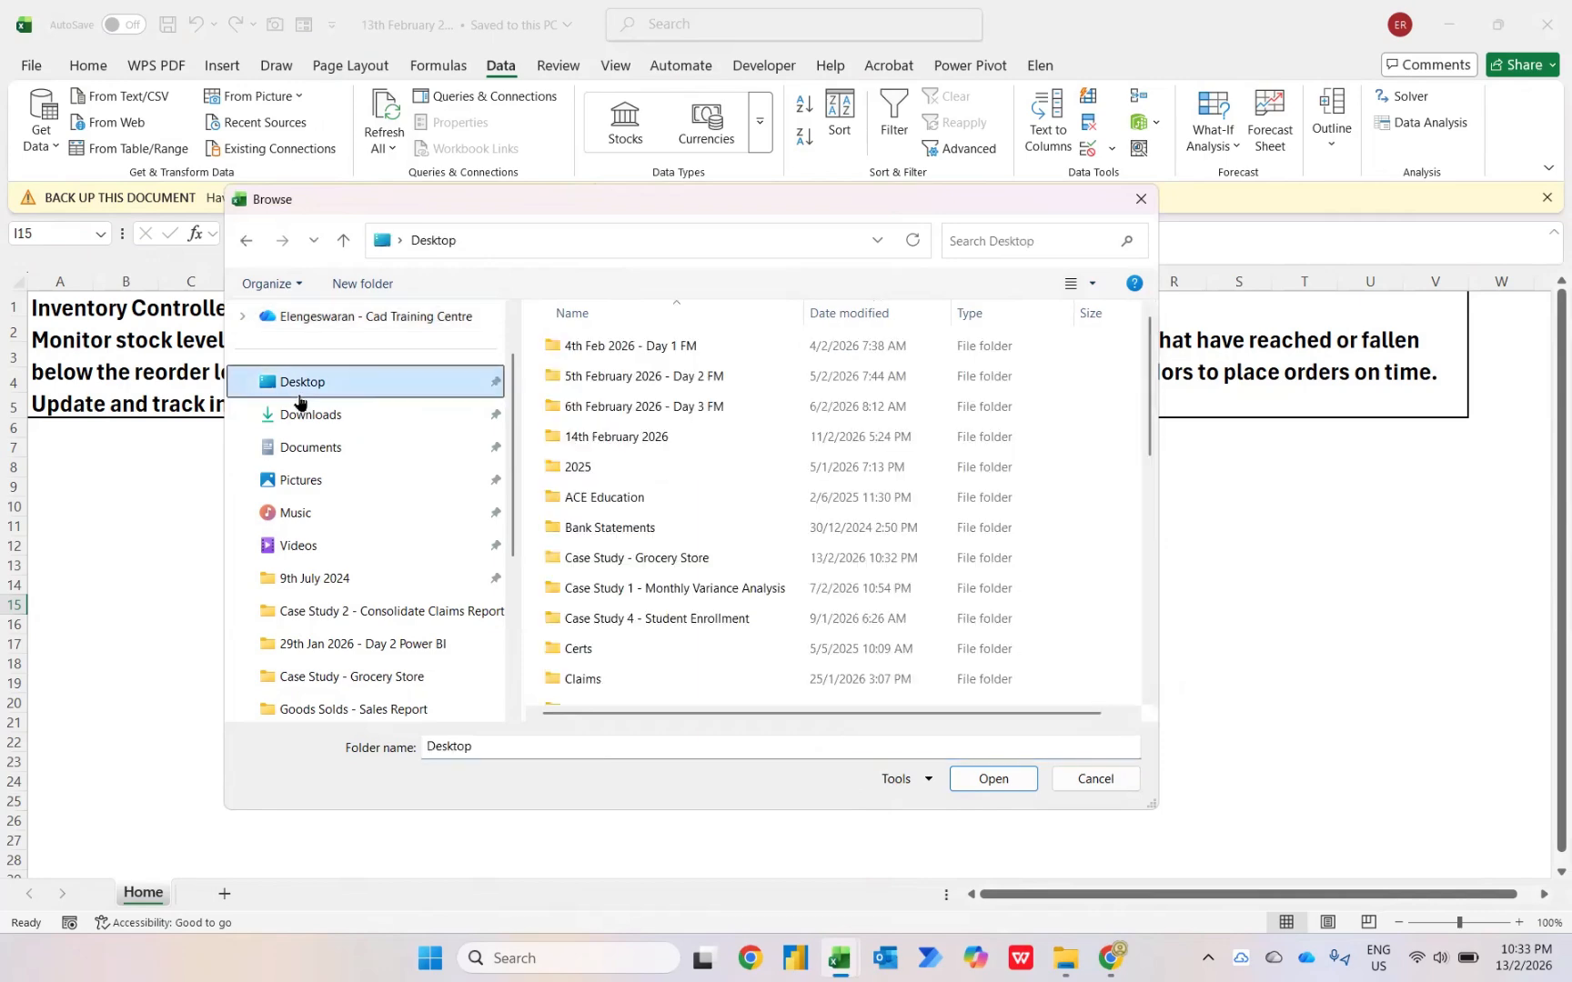
pyautogui.click(639, 562)
pyautogui.click(973, 781)
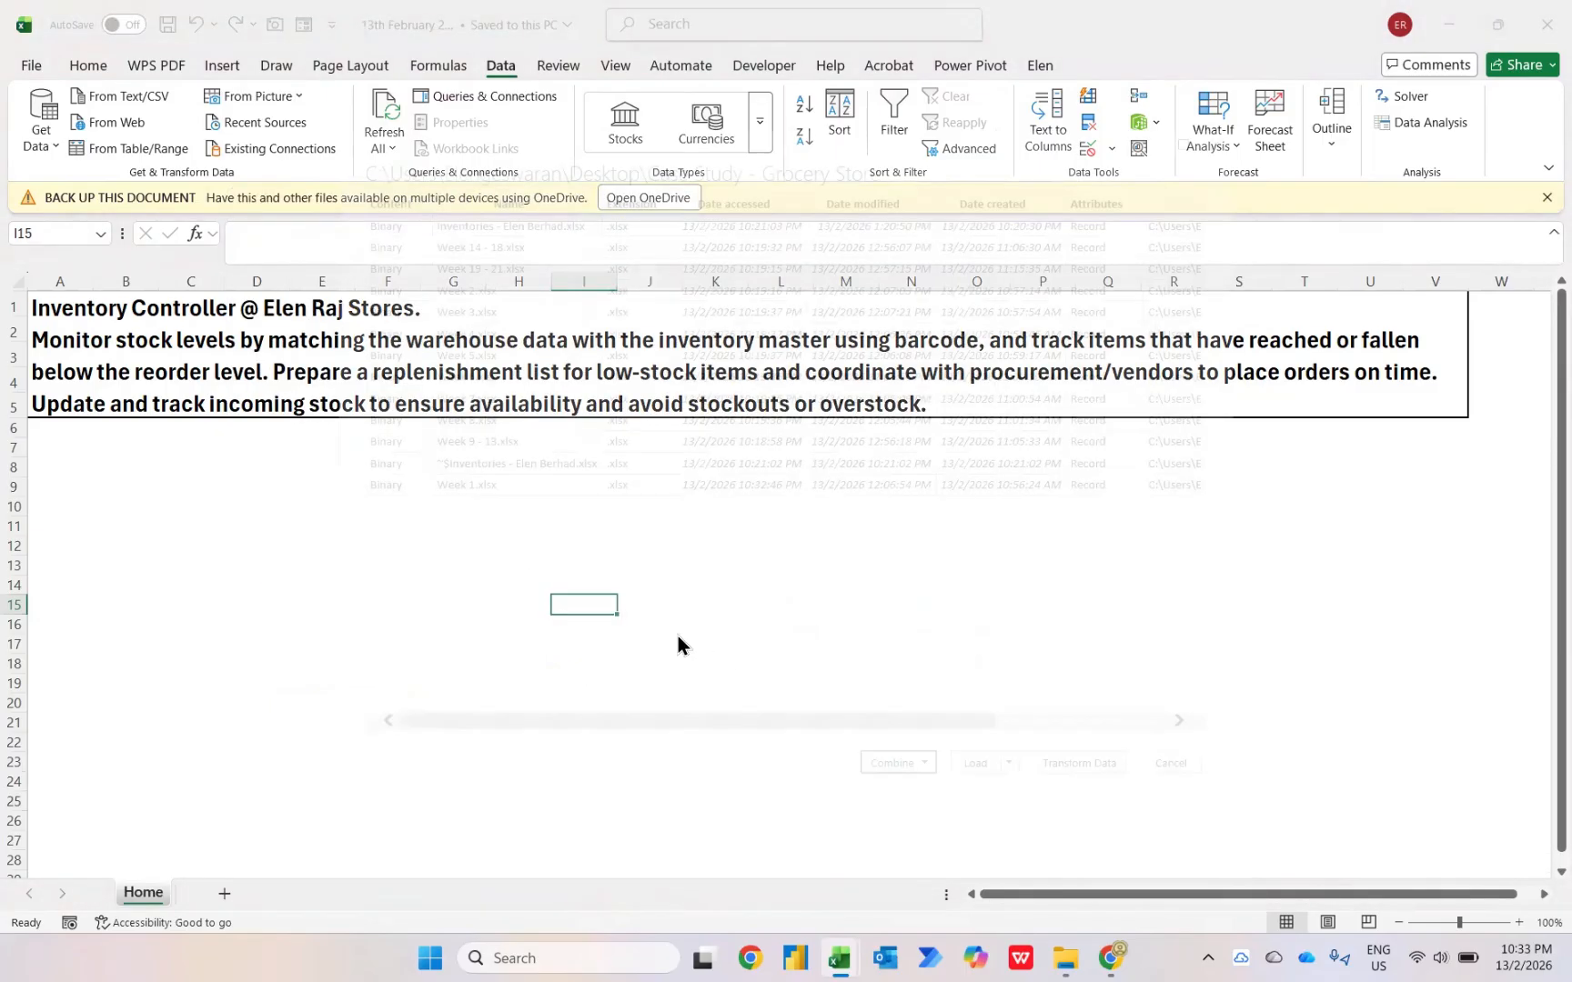
pyautogui.click(1168, 759)
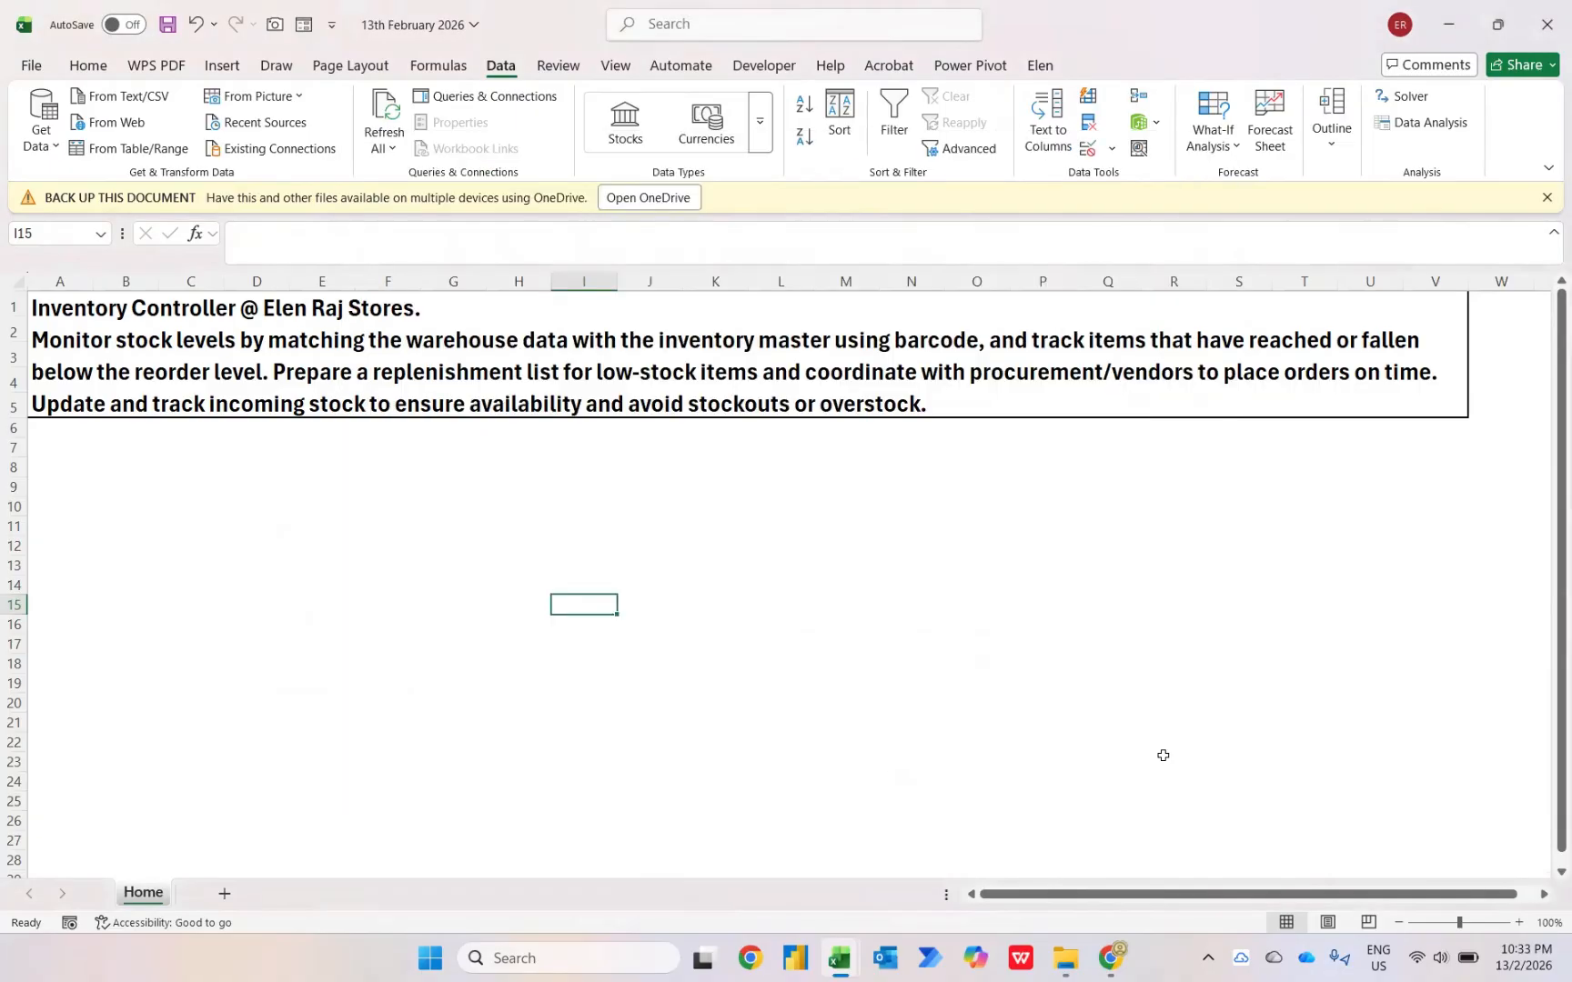
# Import data from the Goods Solds - Sales Report folder inside Case Study - Grocery Store on the Desktop.
pyautogui.click(50, 137)
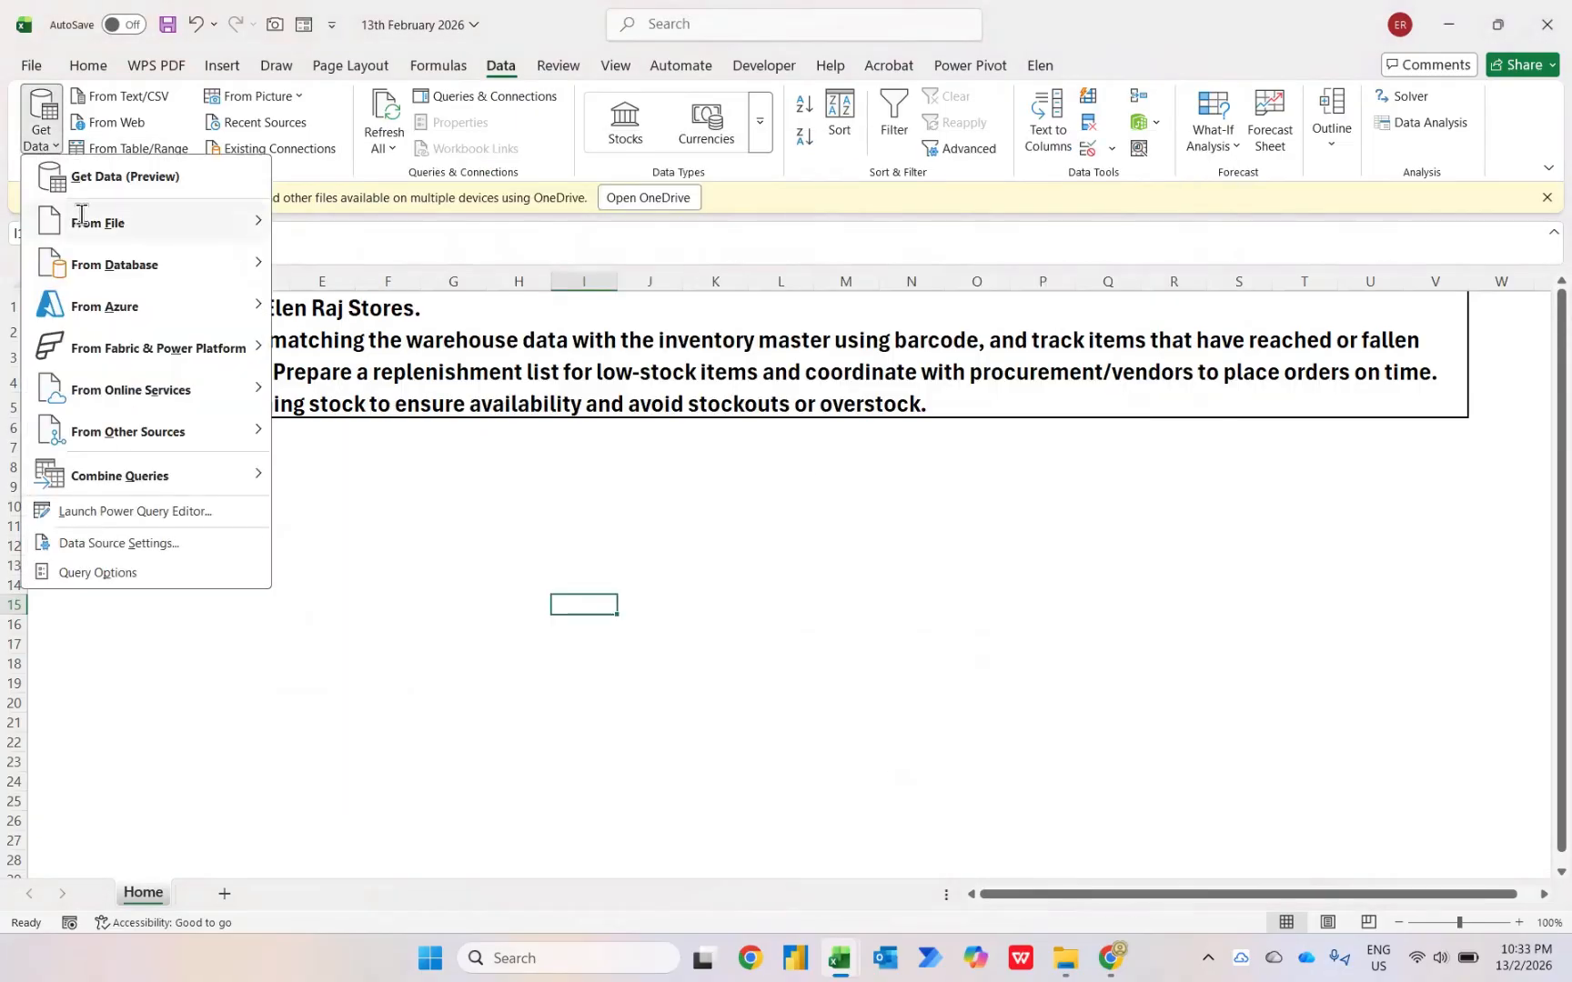
pyautogui.moveTo(80, 222)
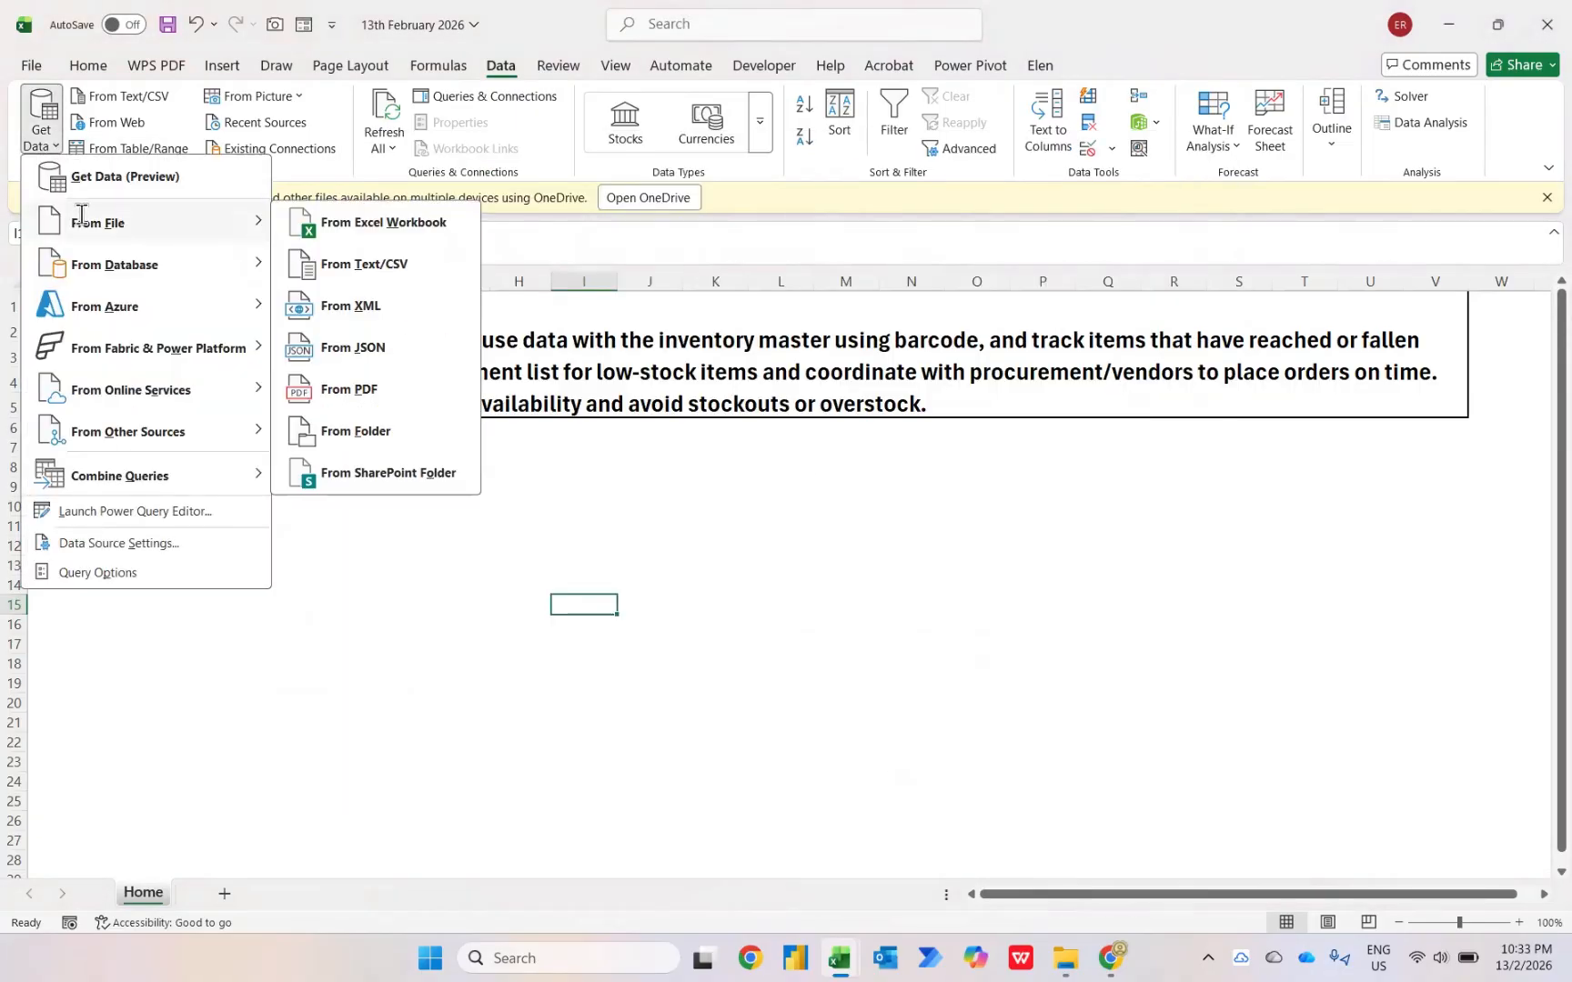
pyautogui.click(338, 427)
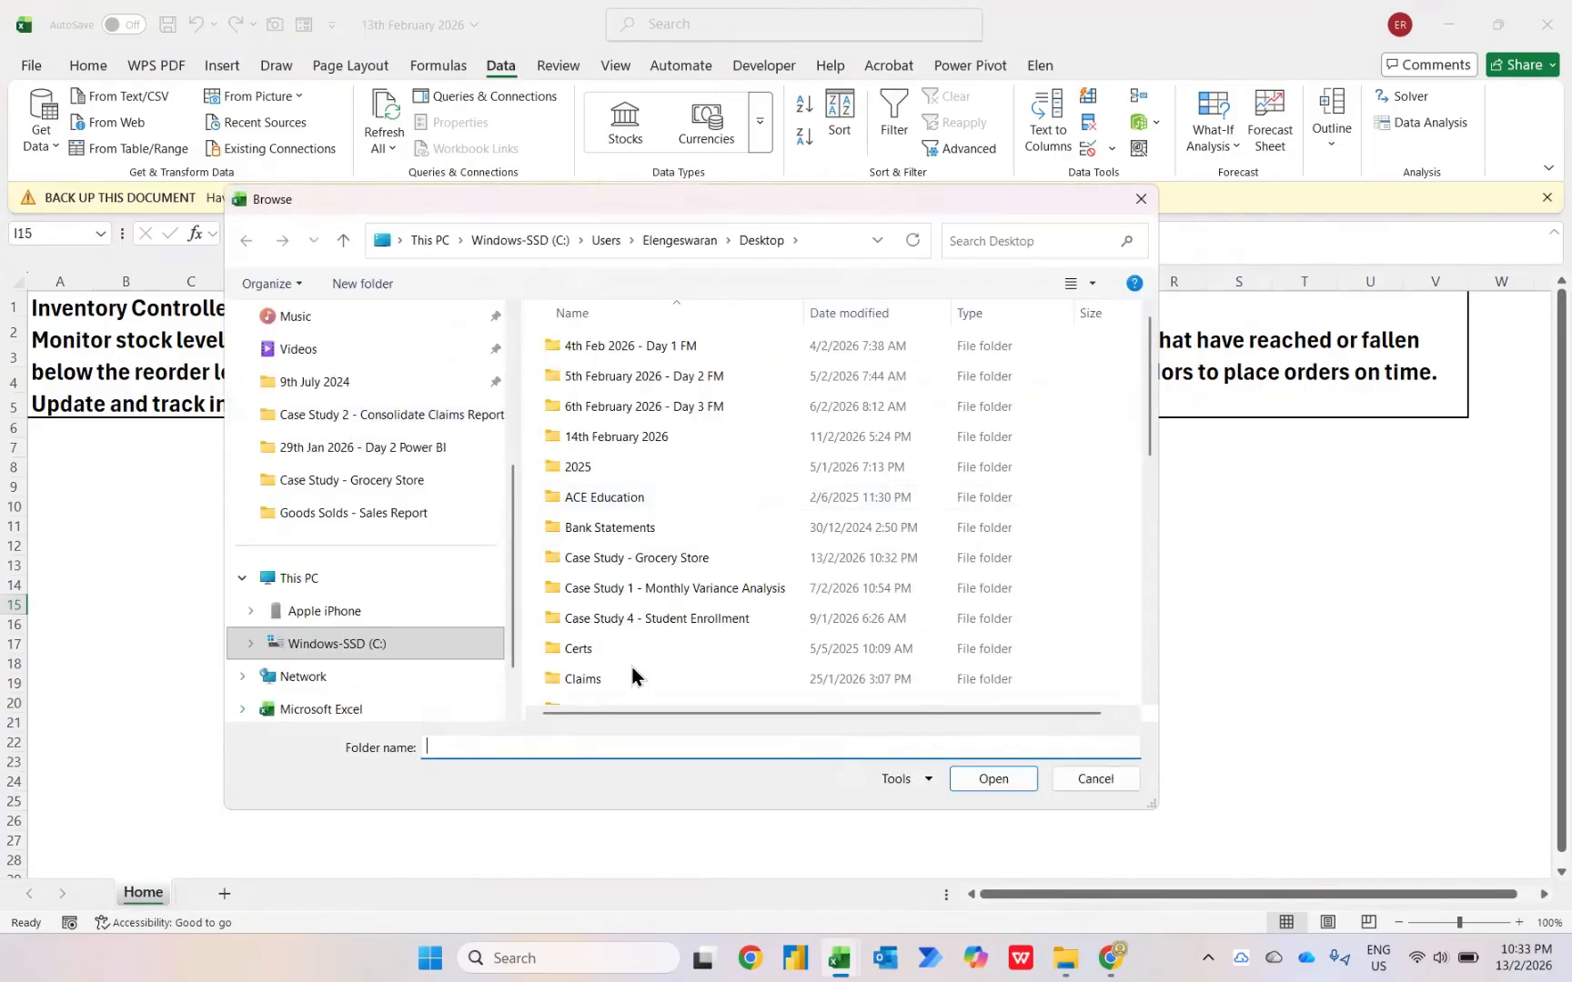
pyautogui.doubleClick(591, 552)
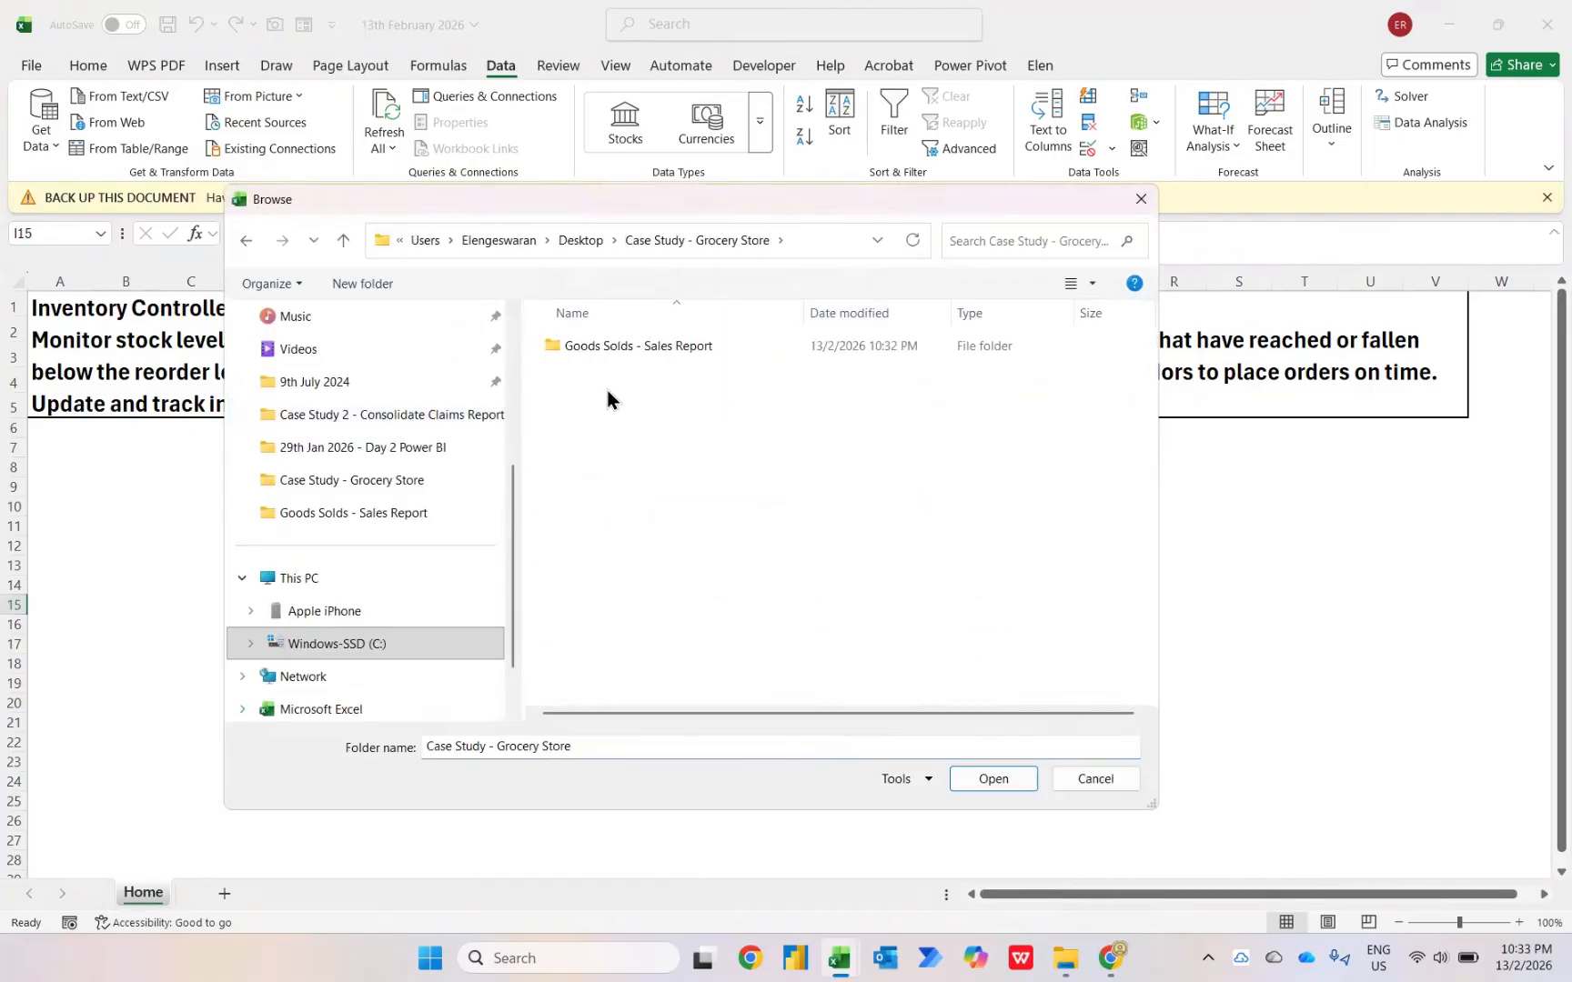
pyautogui.click(567, 348)
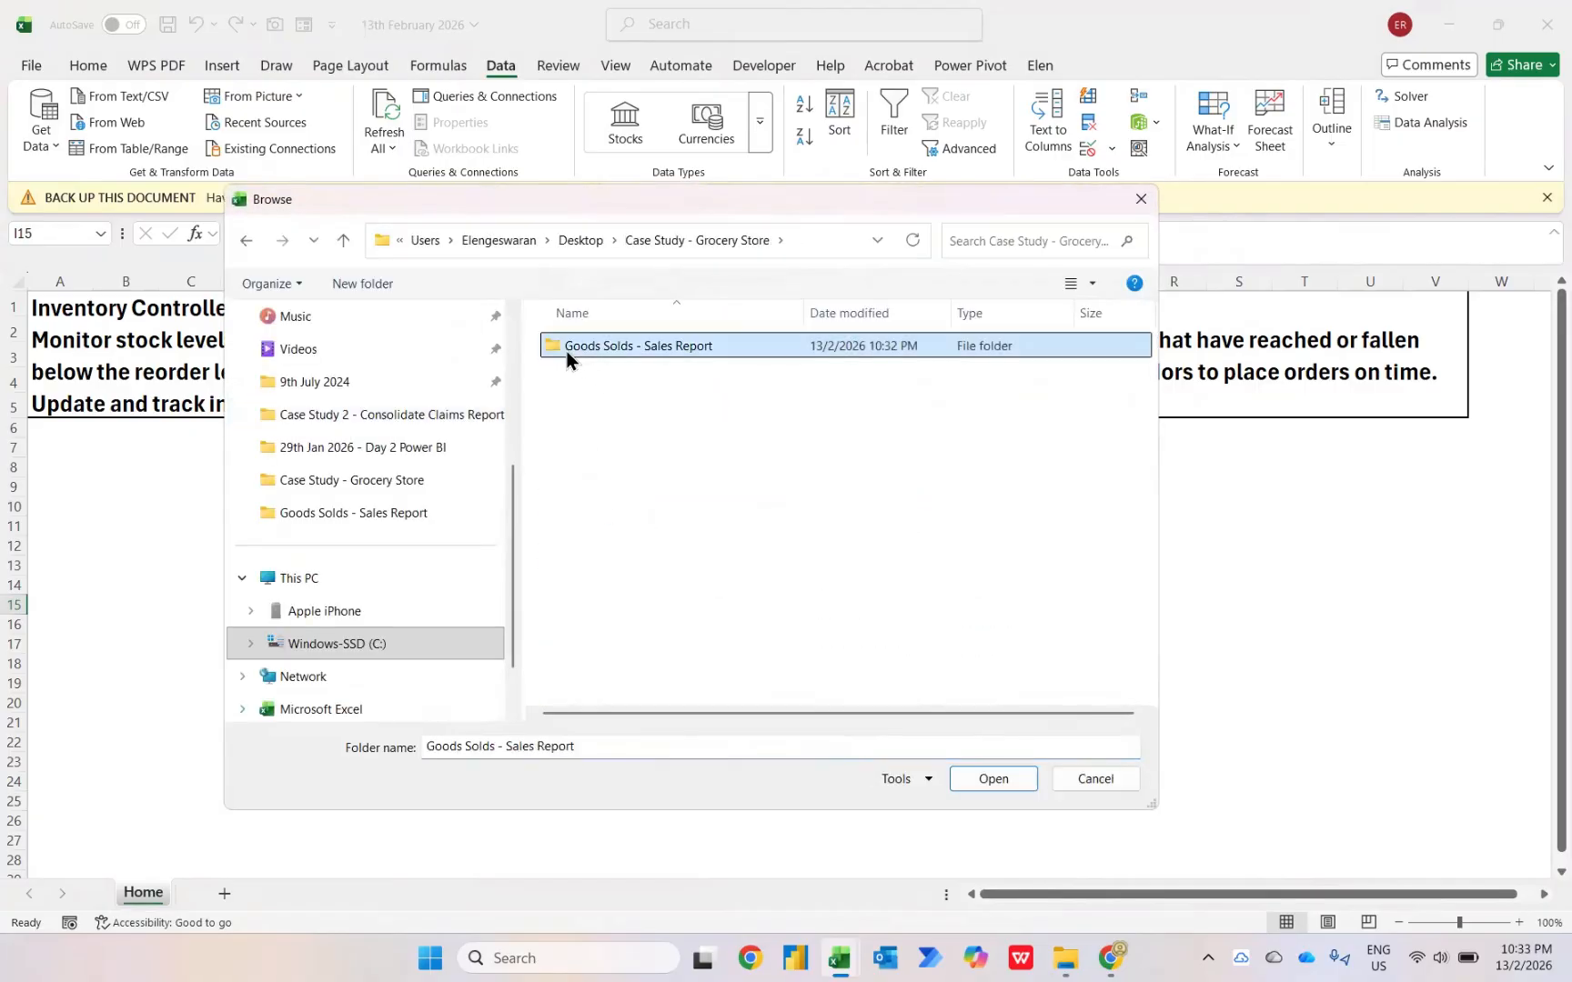
pyautogui.click(987, 779)
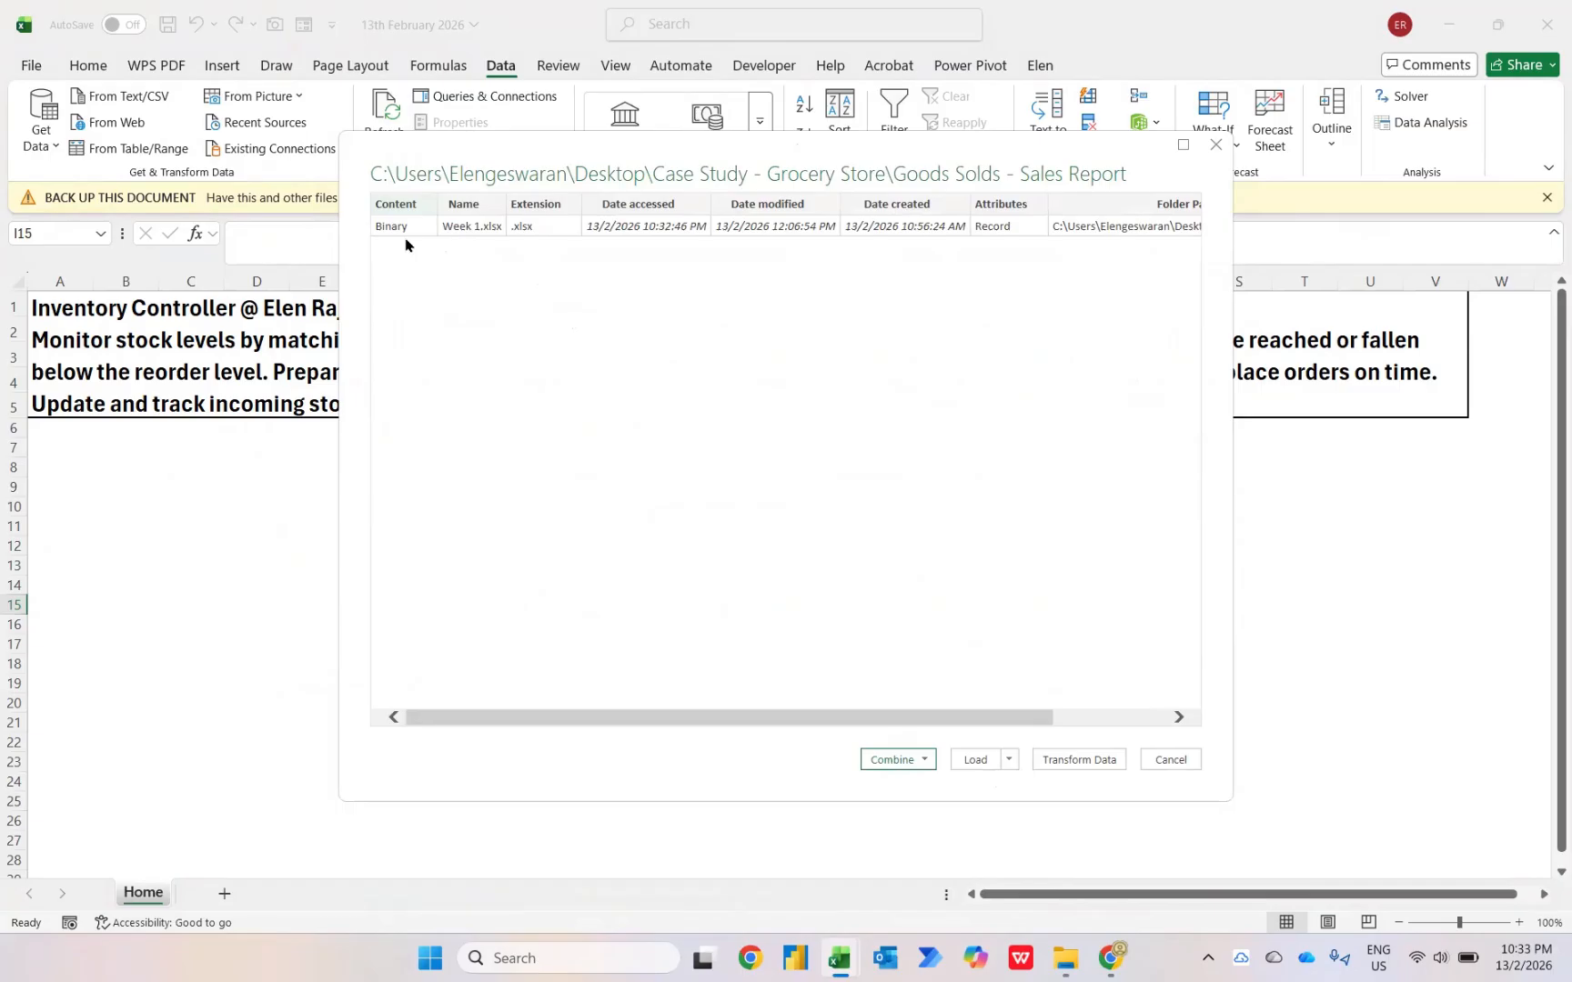
# Combine and transform the folder's files, extracting the Sales Report sheet with the first file as sample.
pyautogui.click(915, 765)
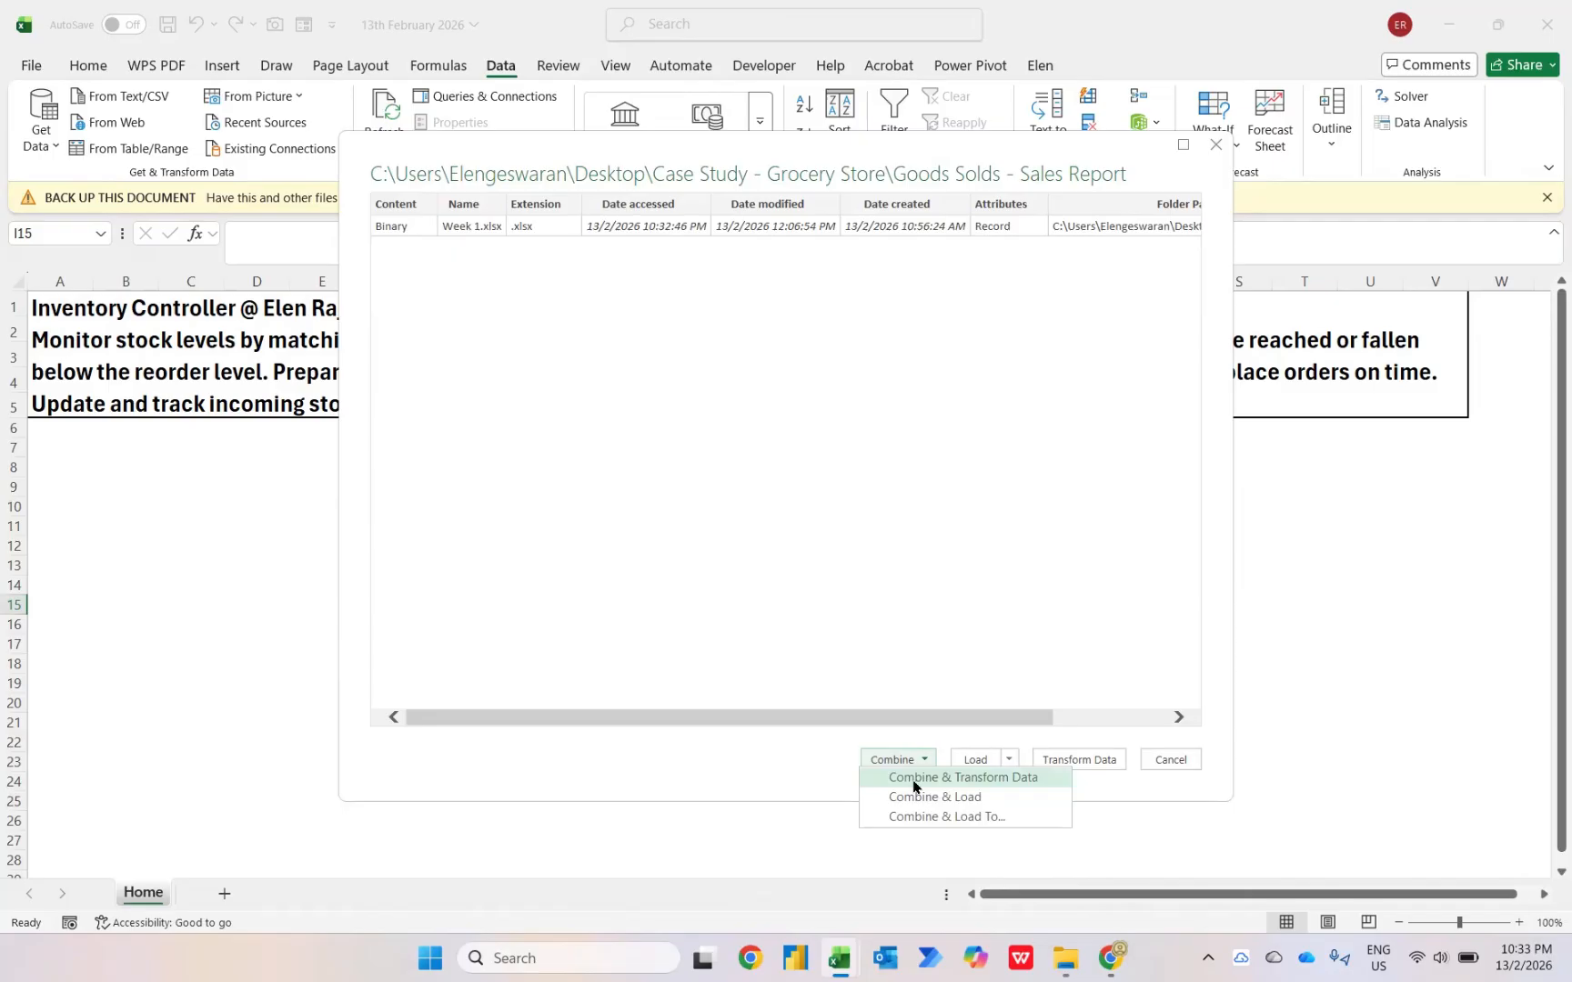
pyautogui.click(946, 777)
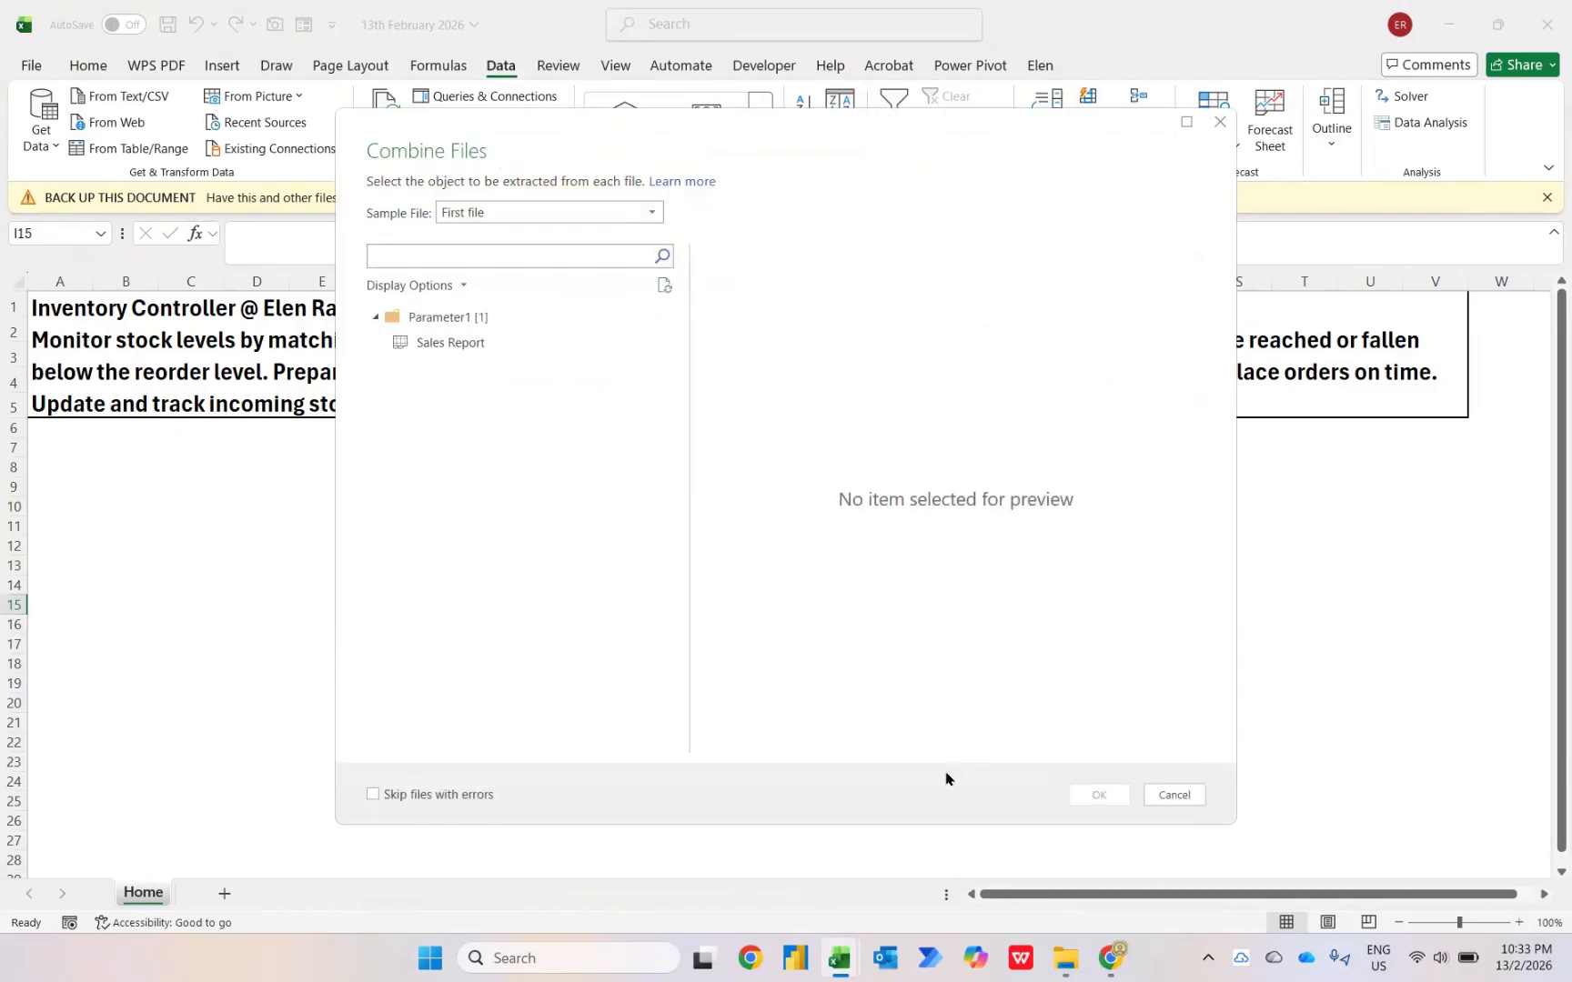
pyautogui.click(421, 344)
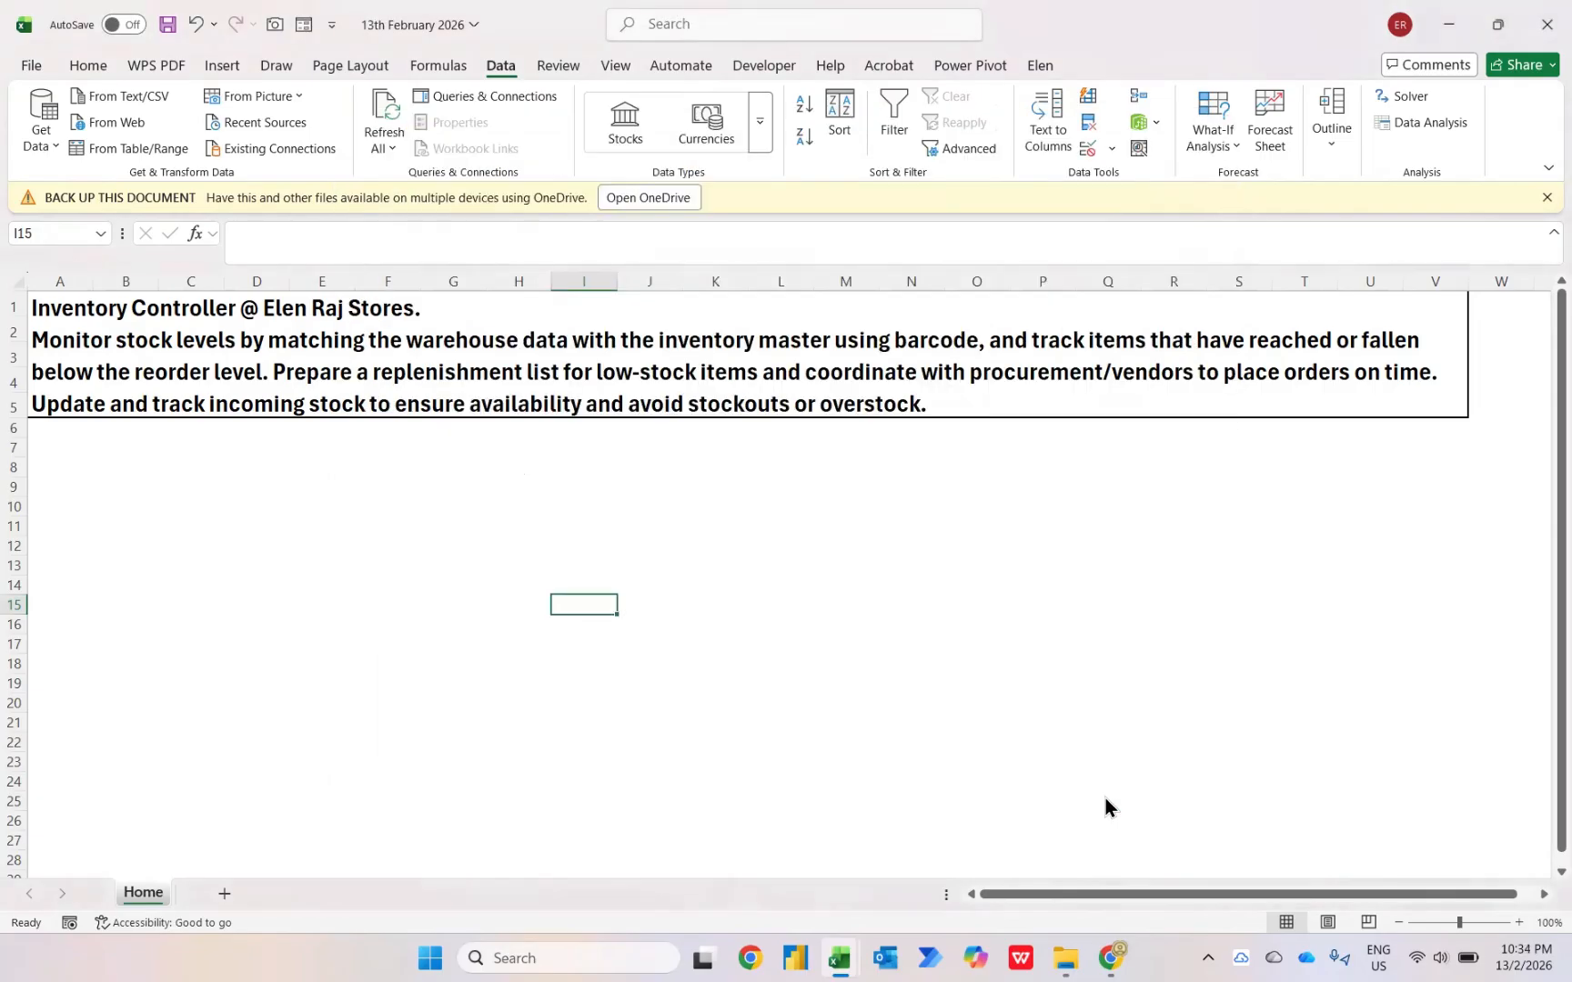
pyautogui.click(1099, 796)
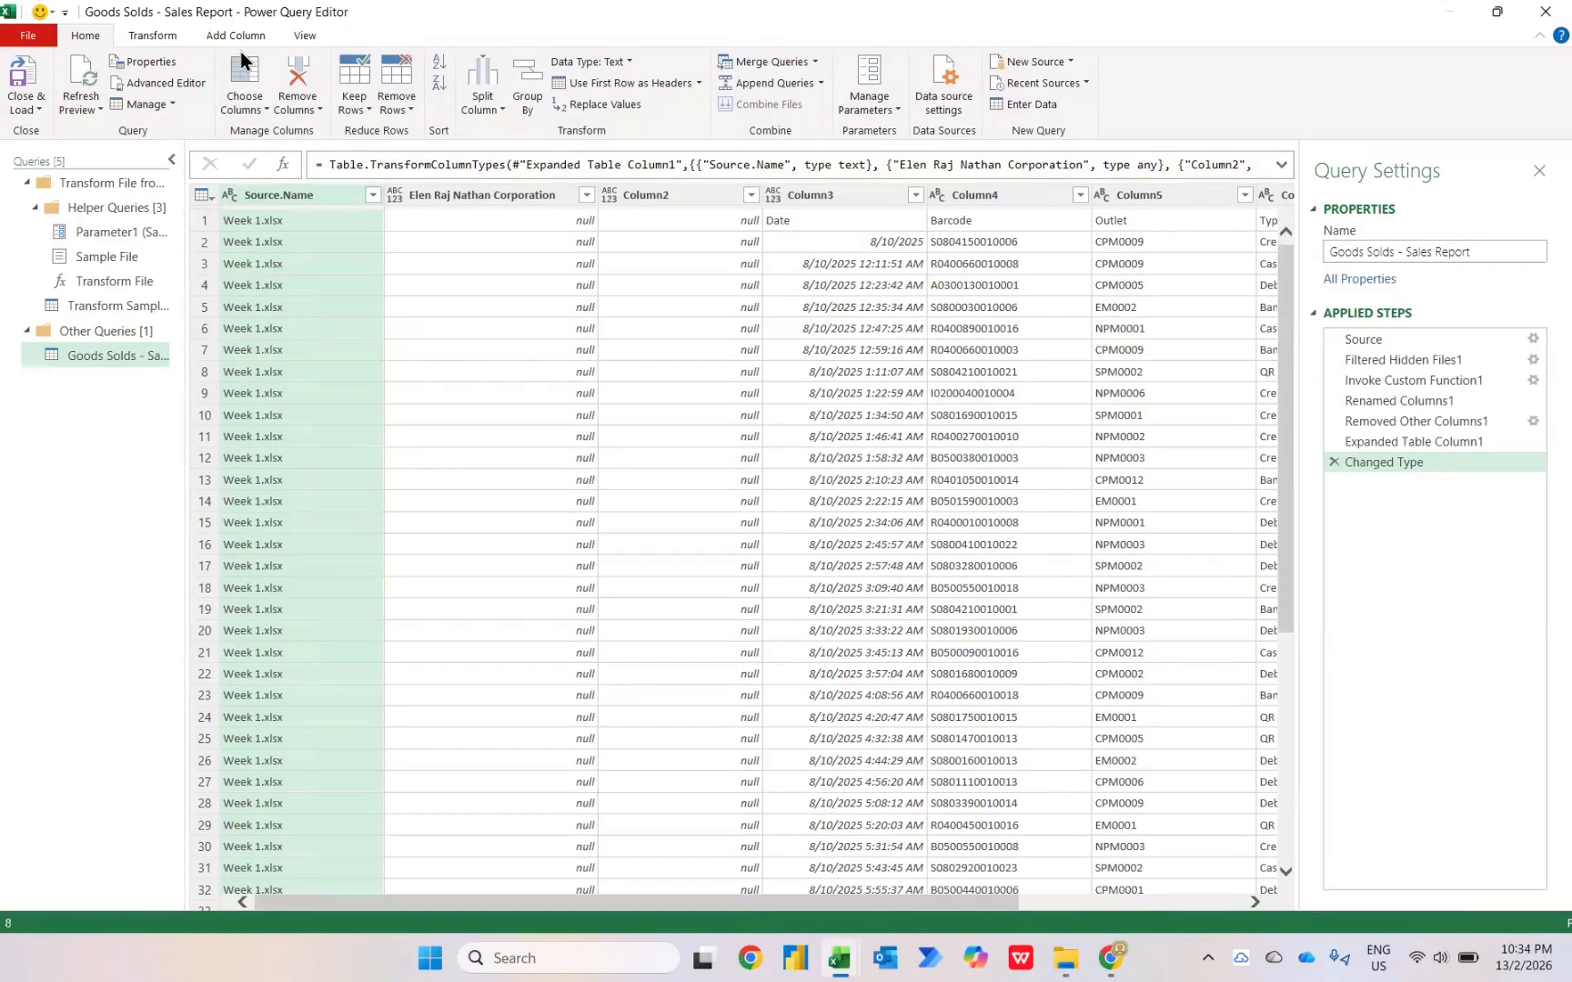
# Remove the two empty columns between Source.Name and Column3 from the Goods Solds - Sales Report query.
pyautogui.hscroll(3, 891, 227)
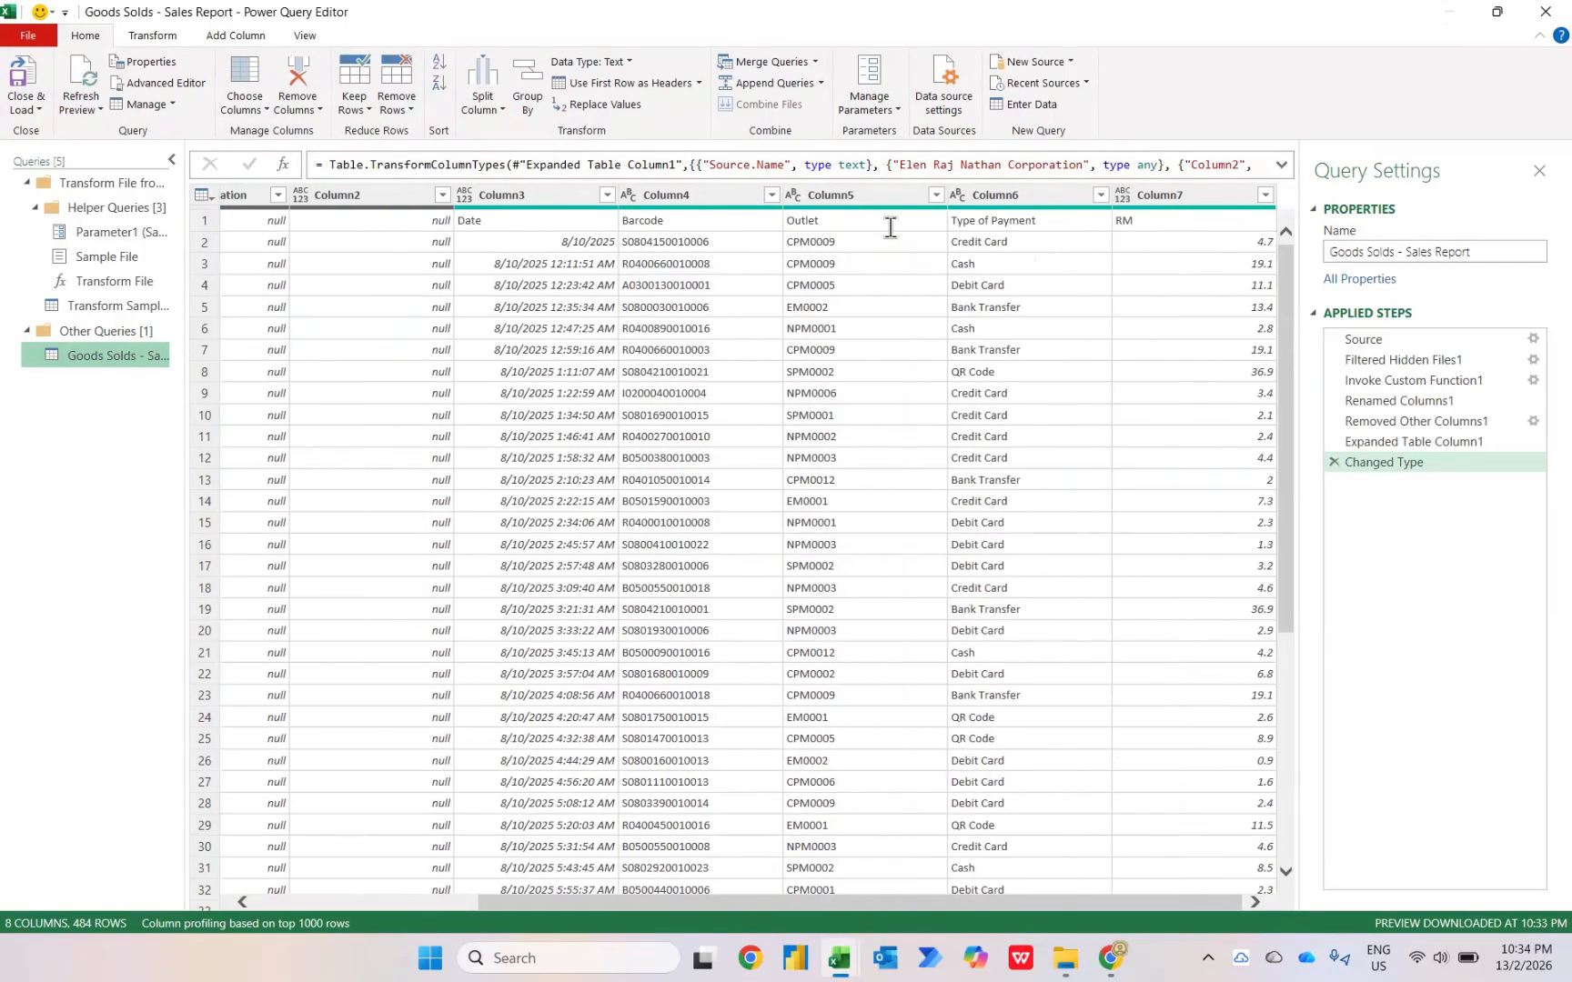
pyautogui.hscroll(-3, 891, 226)
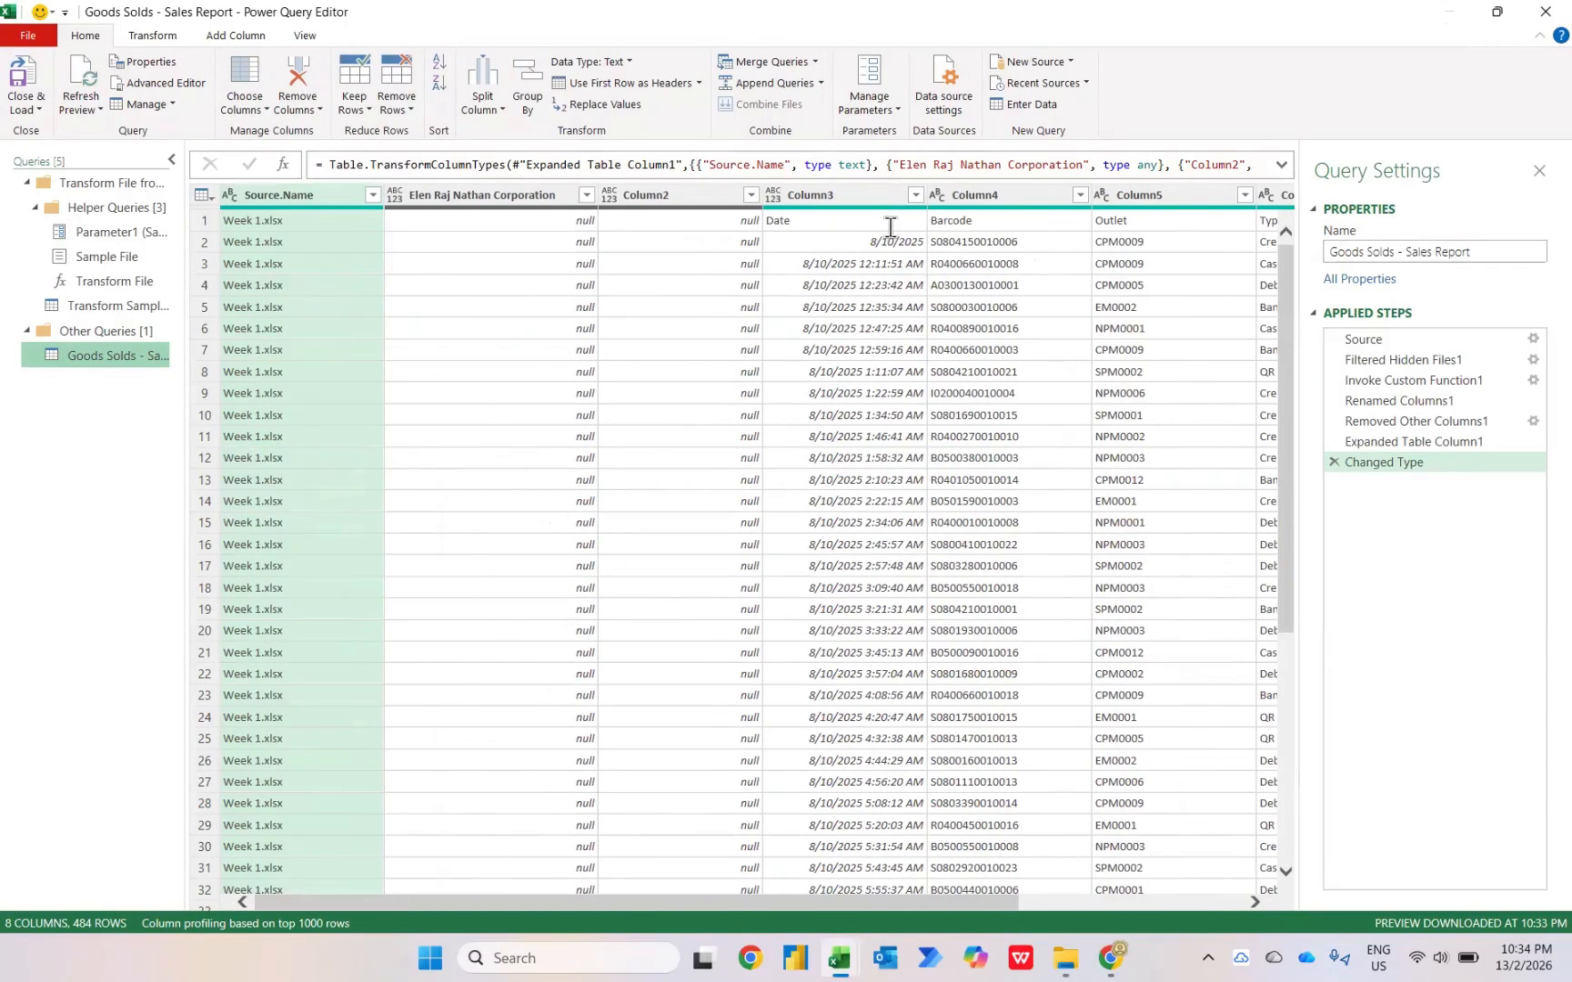
pyautogui.click(510, 193)
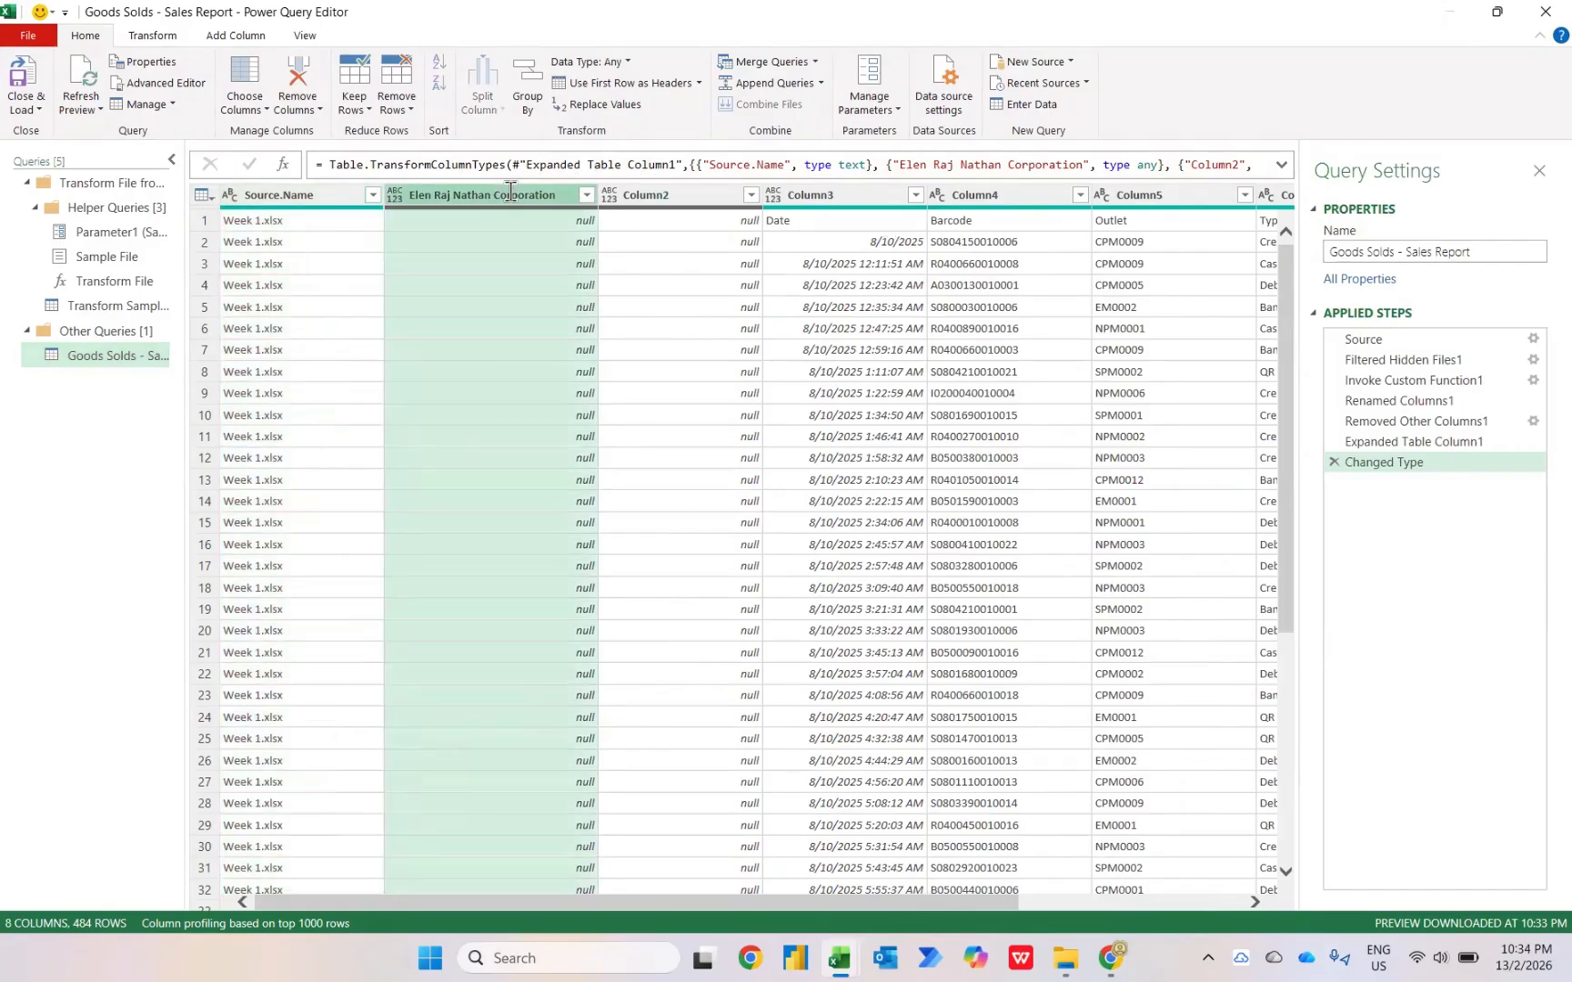
pyautogui.hotkey('shift', 'Right')
pyautogui.press('Delete')
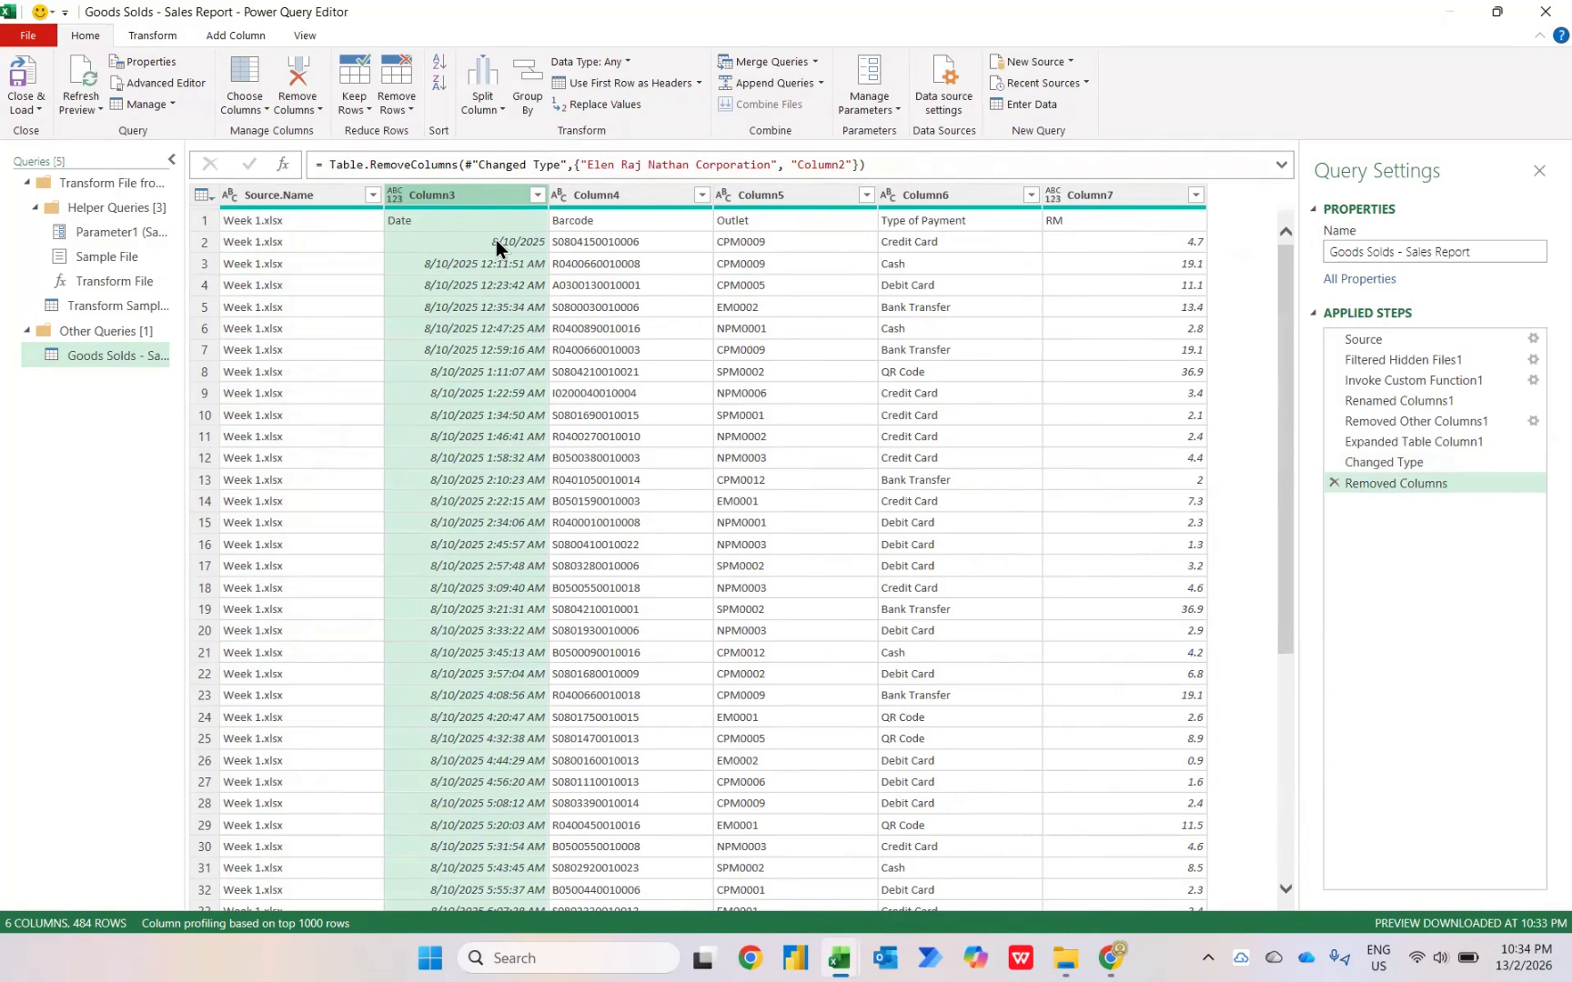
# Filter Column3 to exclude the Date value so the embedded heading row is dropped.
pyautogui.click(536, 196)
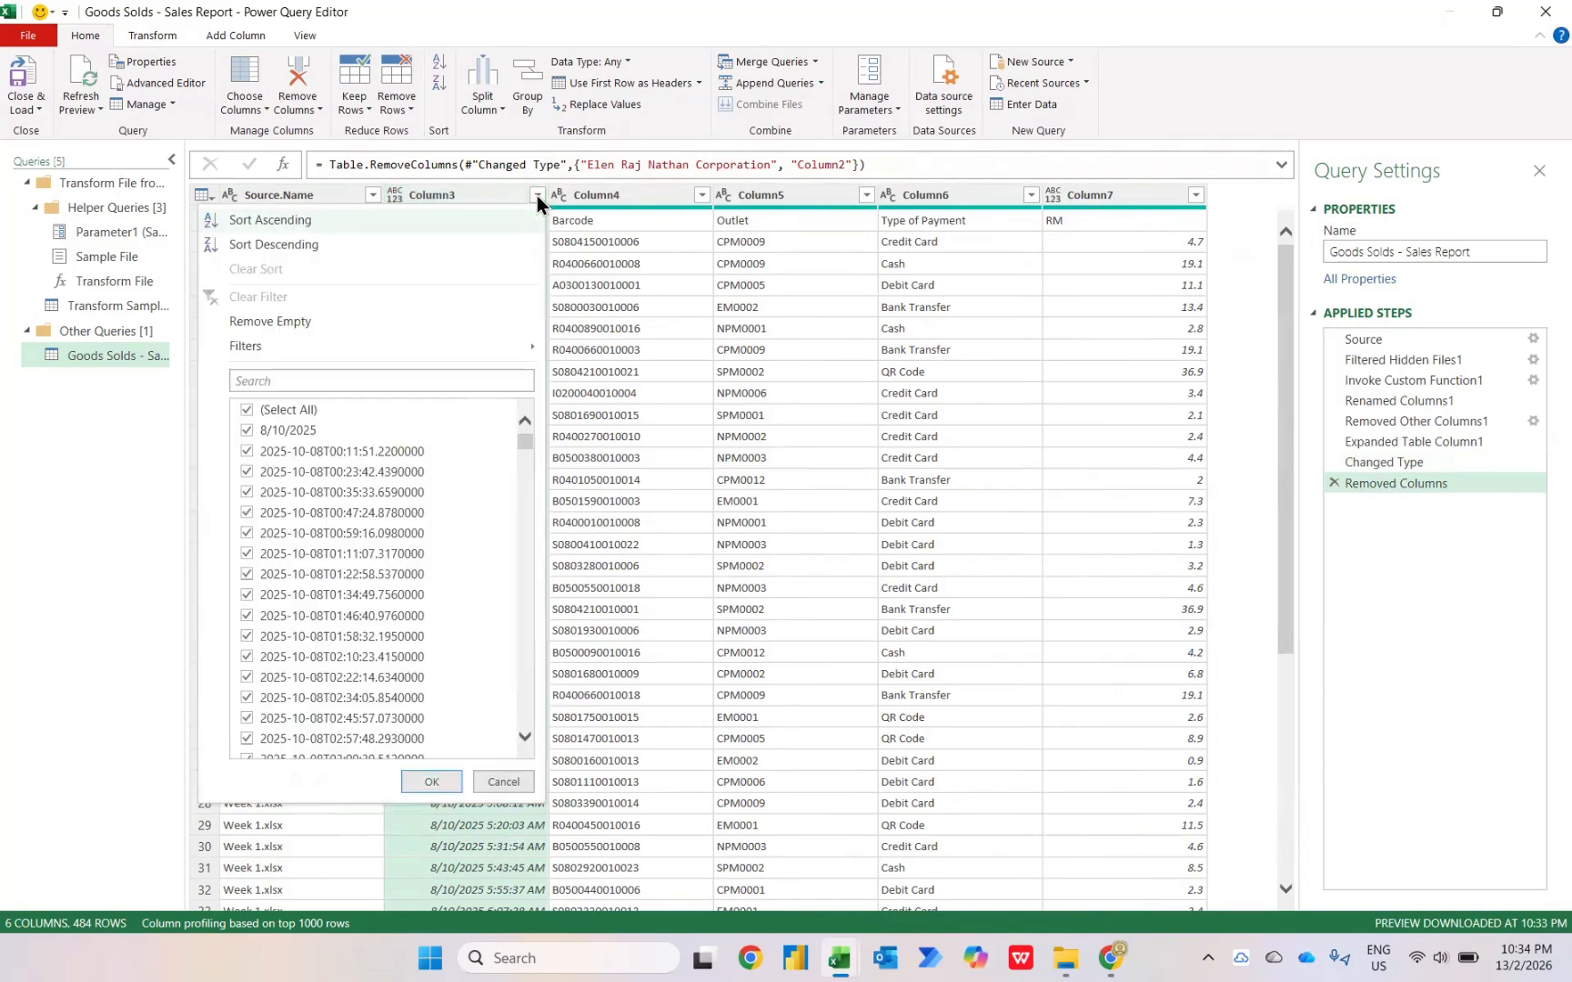
pyautogui.moveTo(524, 440); pyautogui.dragTo(526, 732)
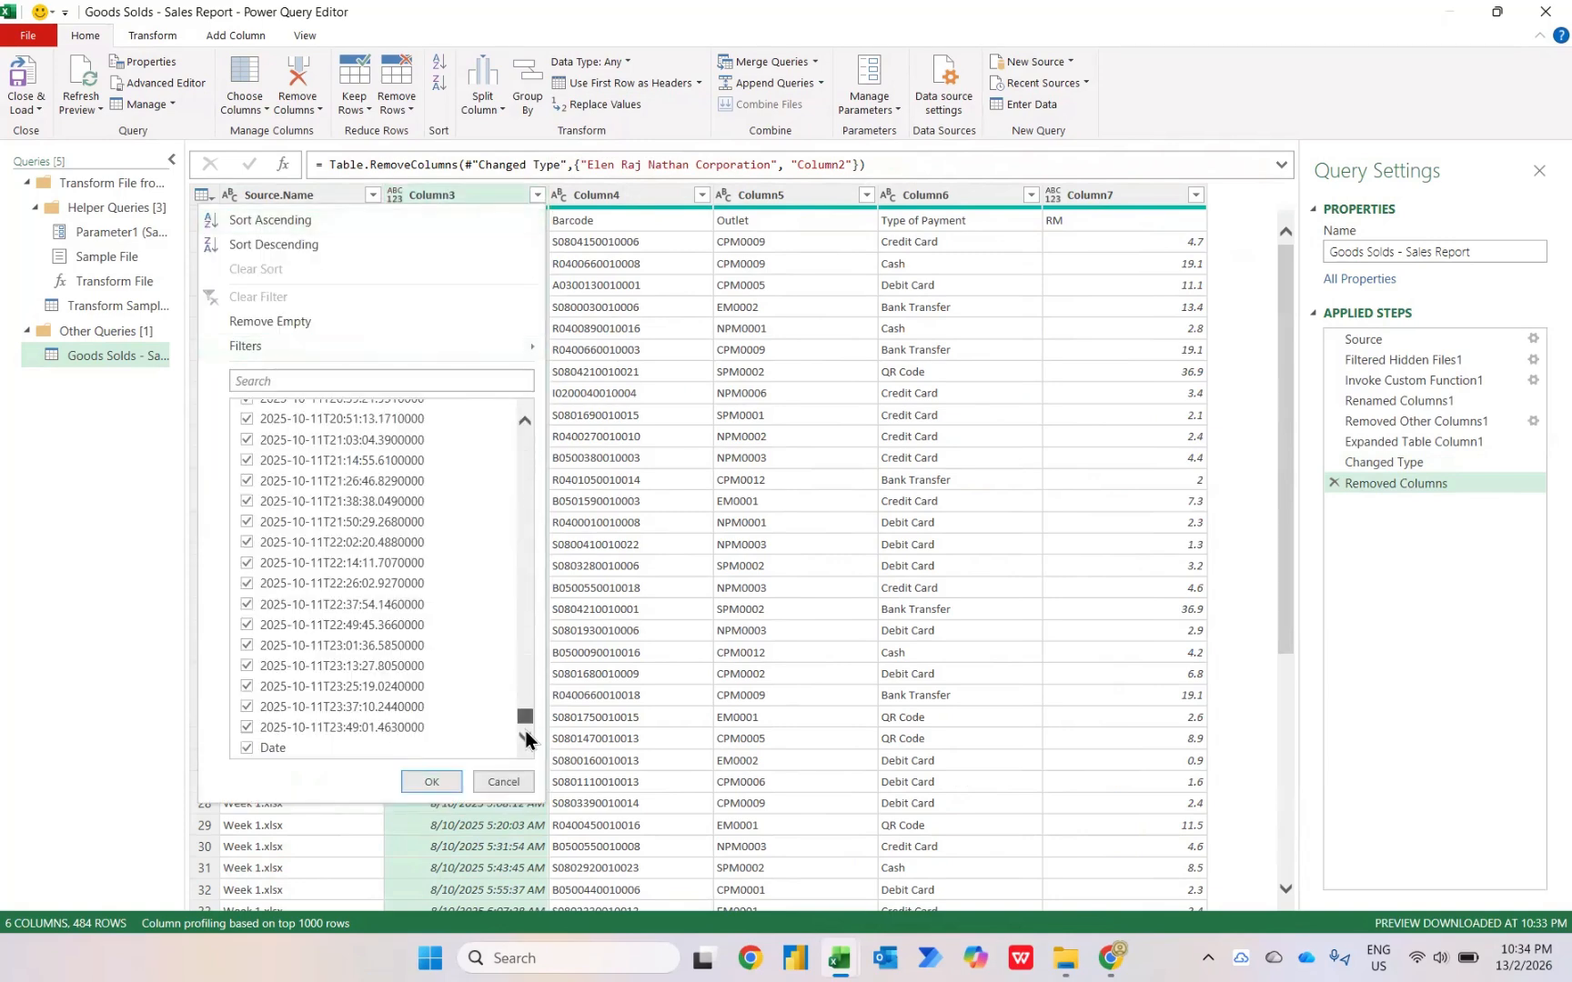
pyautogui.click(248, 749)
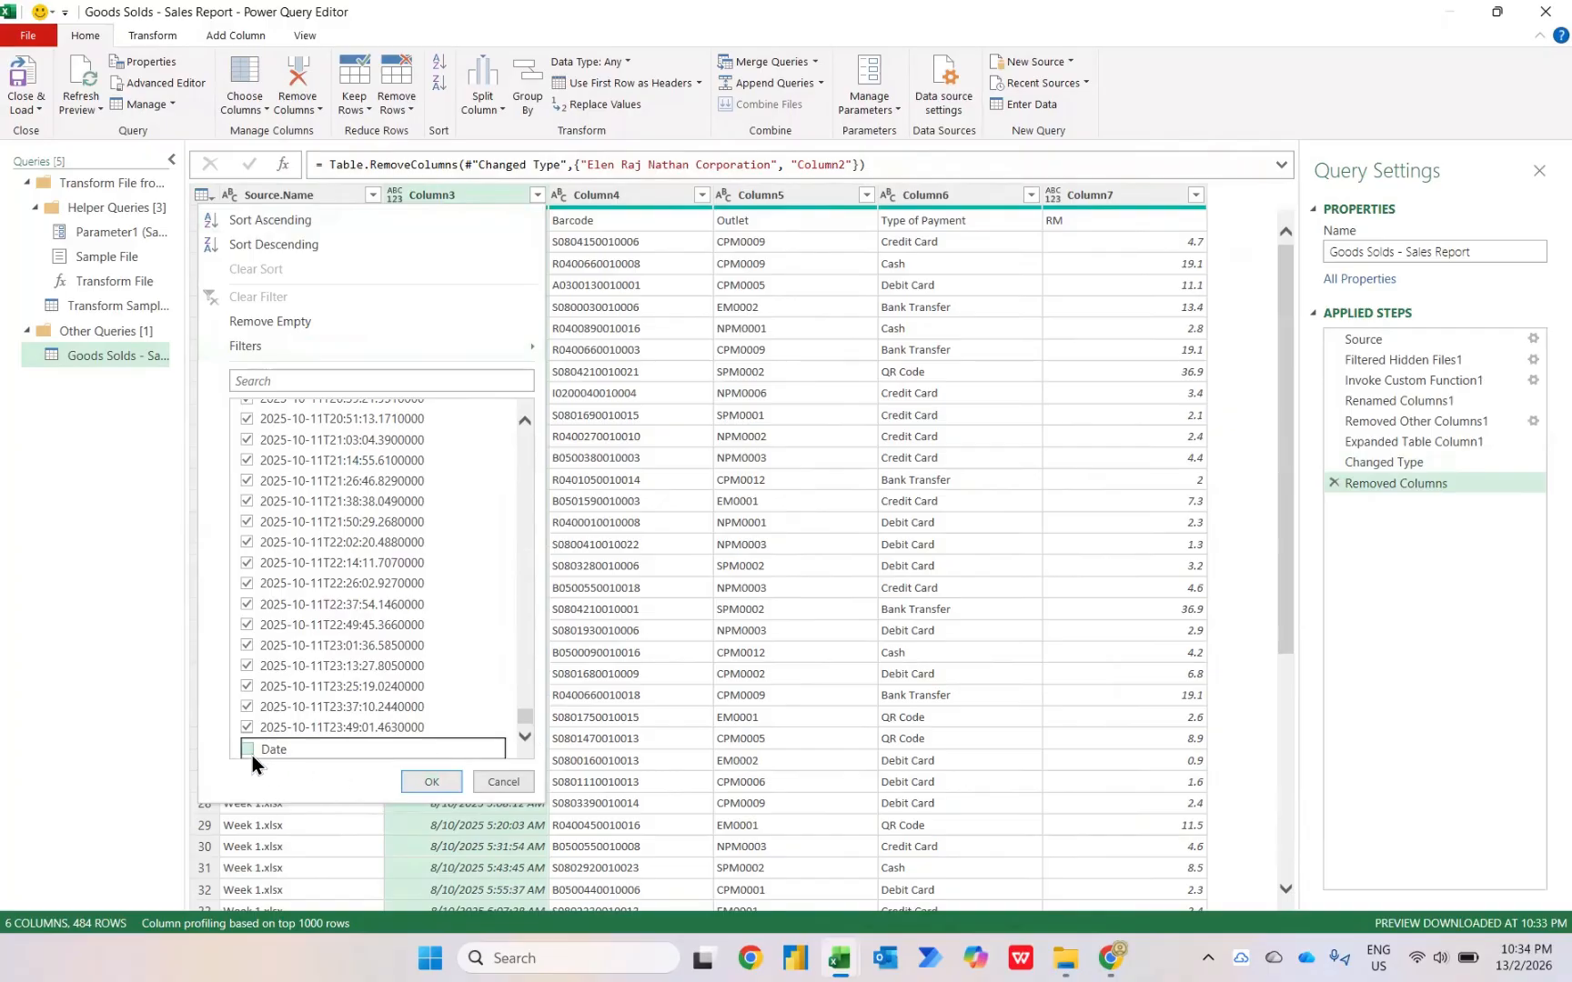
pyautogui.click(430, 784)
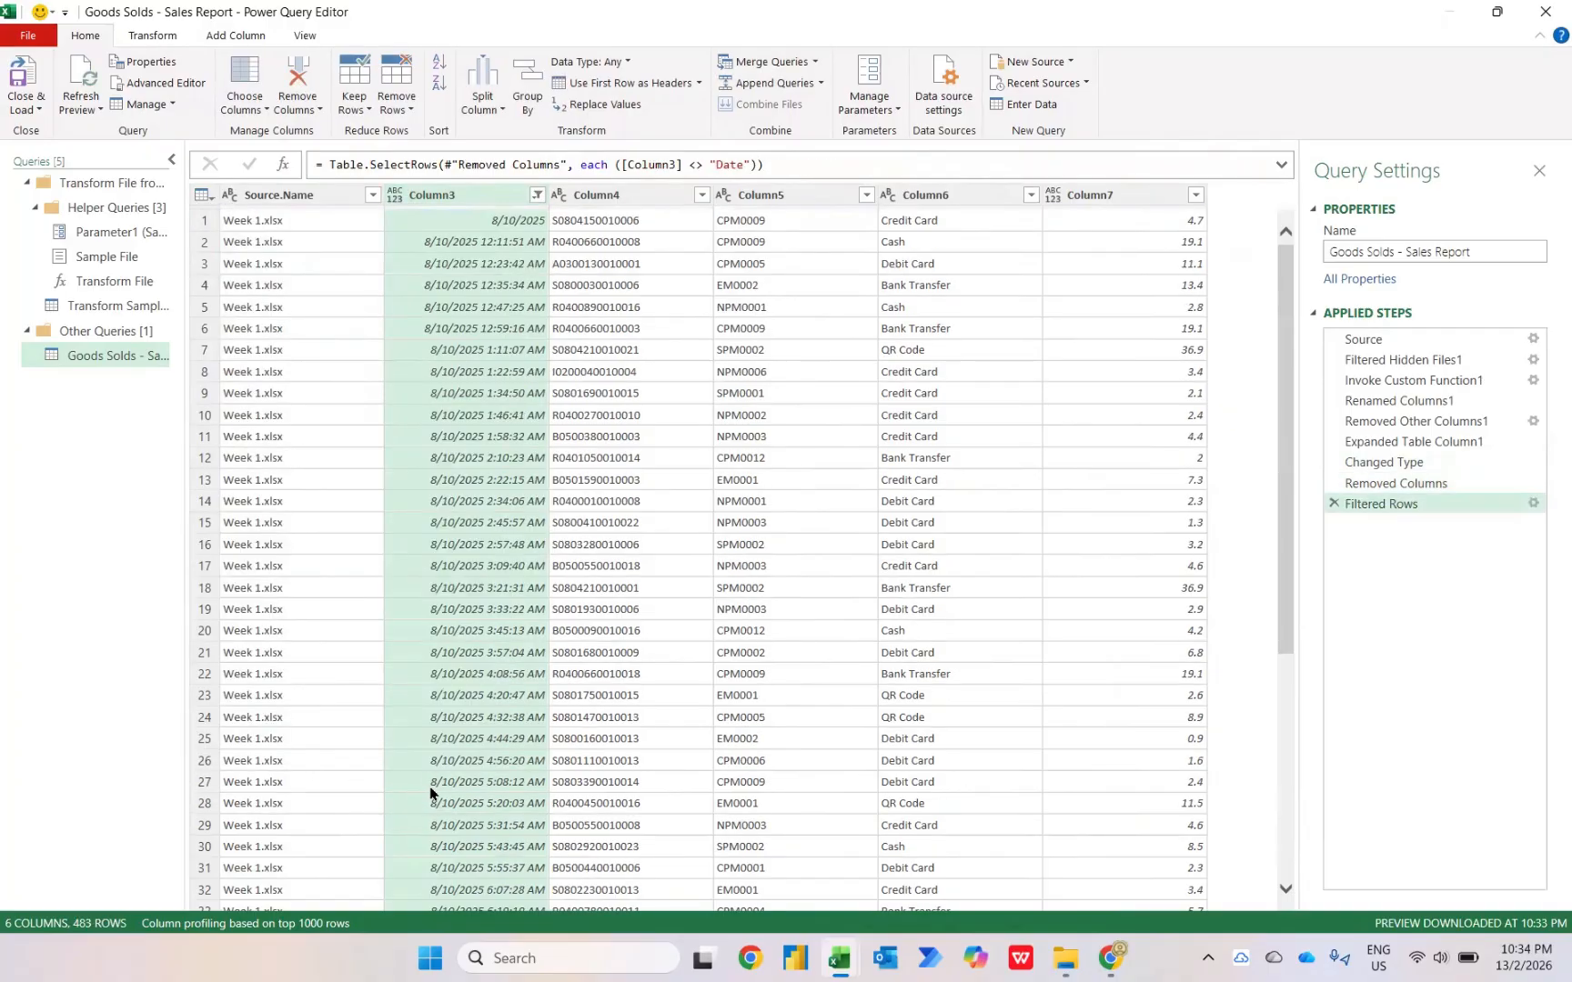
# Set the data type of Column3 to Date and that of Column7 to Currency.
pyautogui.click(393, 196)
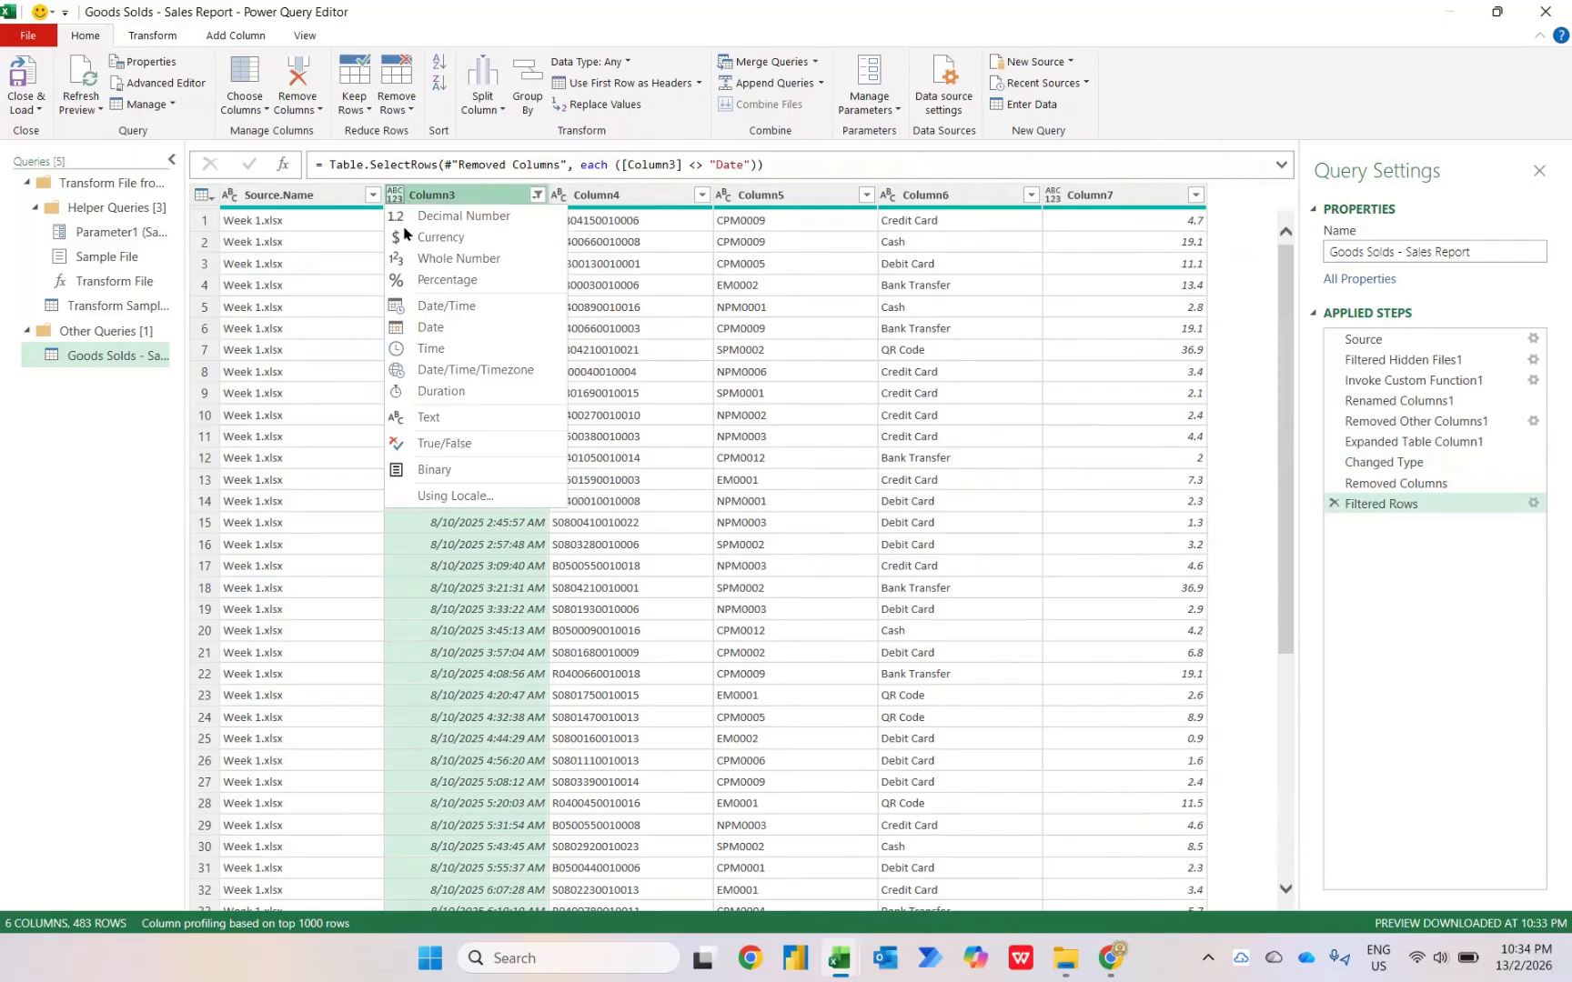
pyautogui.click(426, 307)
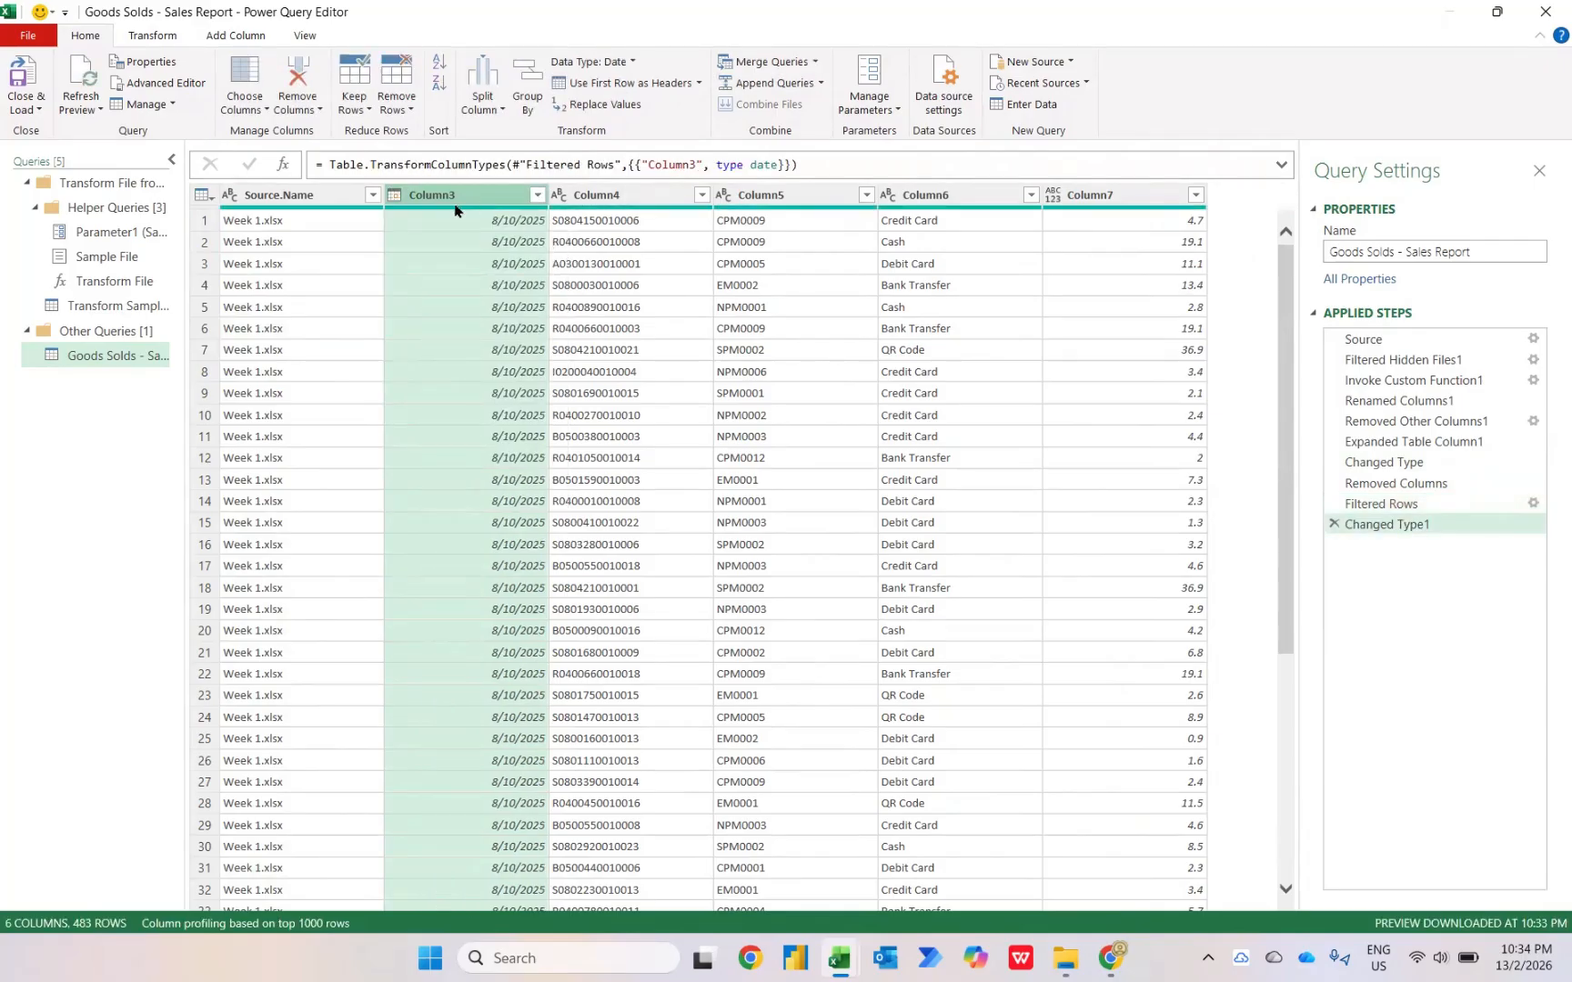
pyautogui.click(1054, 196)
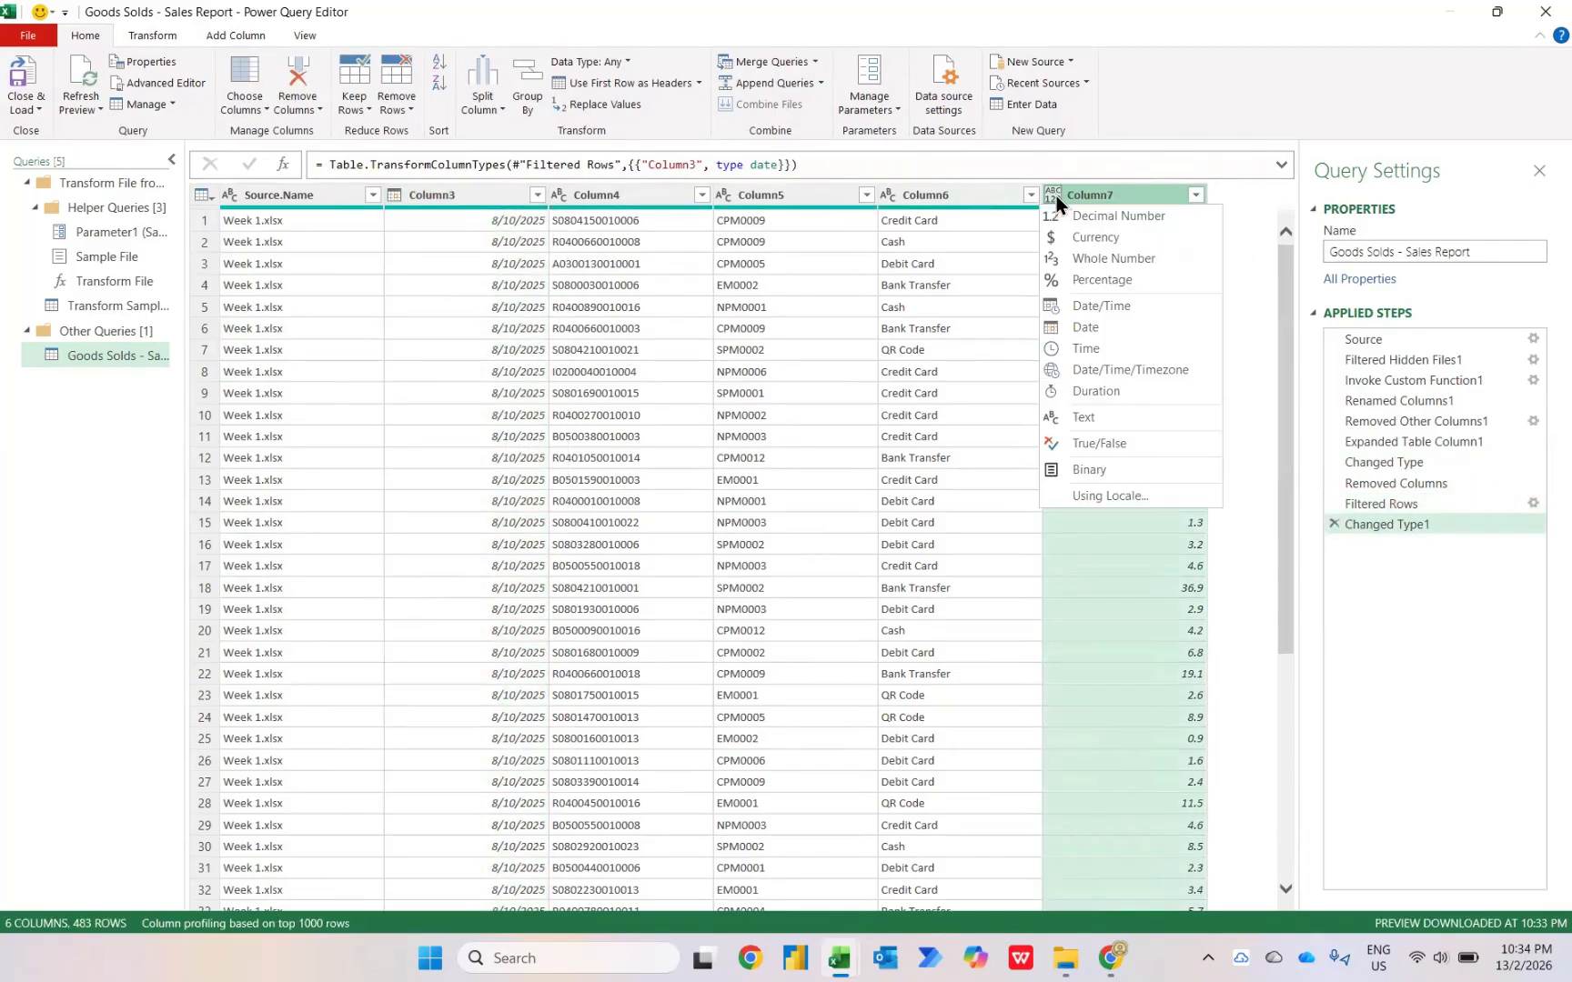
pyautogui.click(1077, 239)
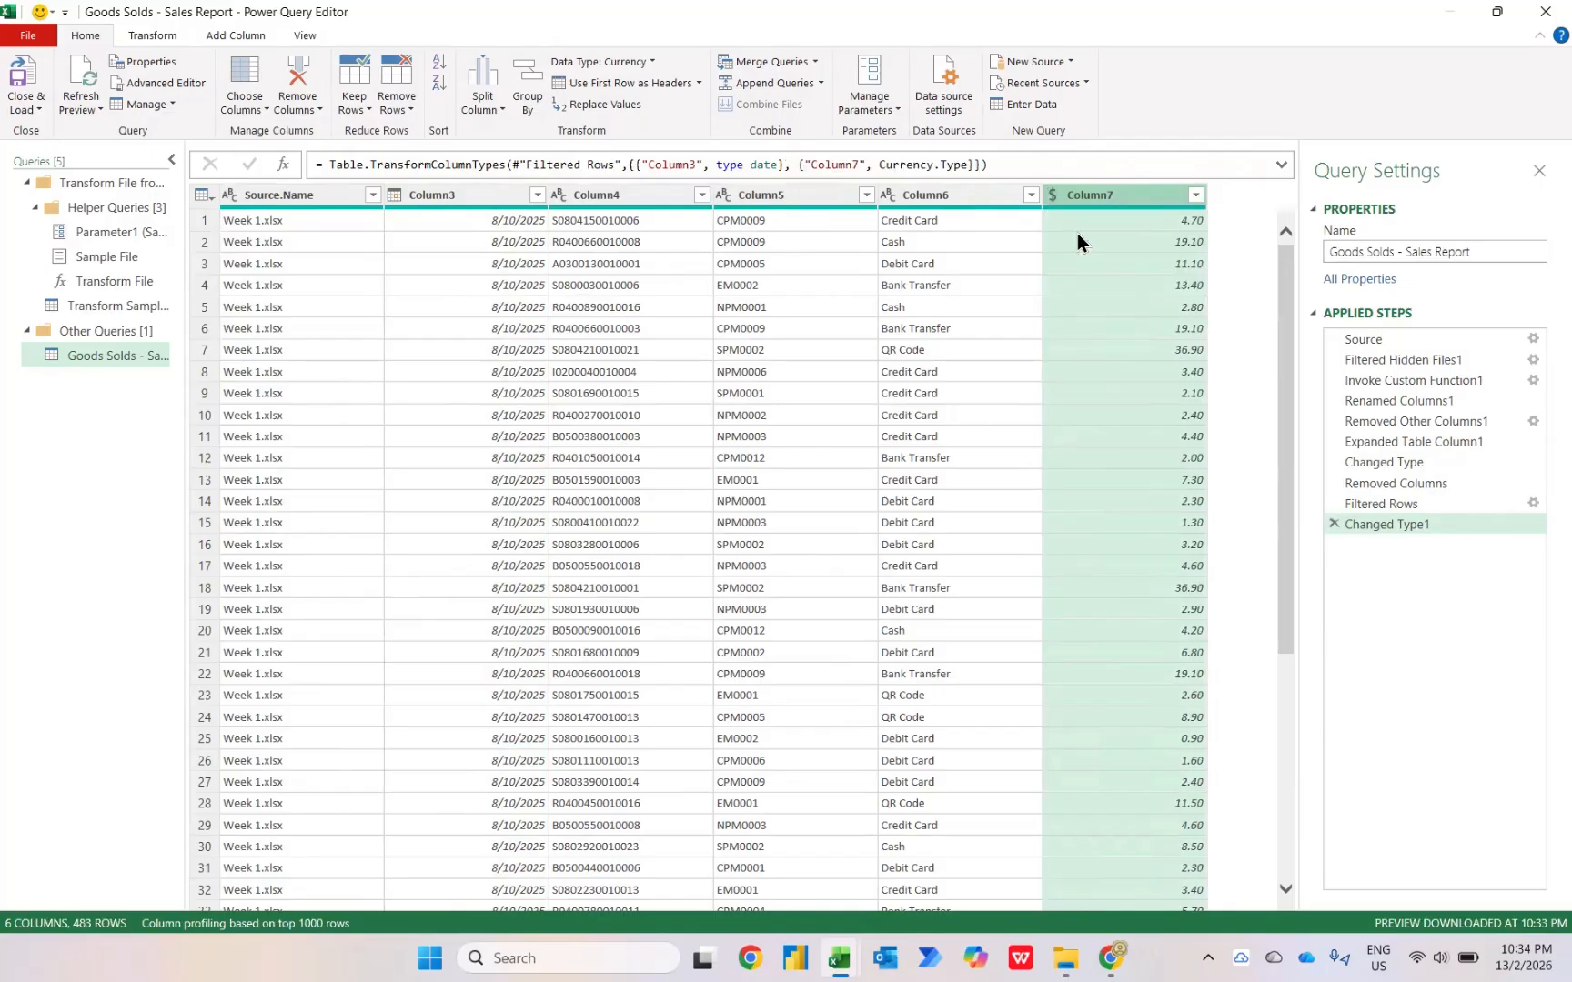
# Rename Column3 to Date.
pyautogui.doubleClick(491, 196)
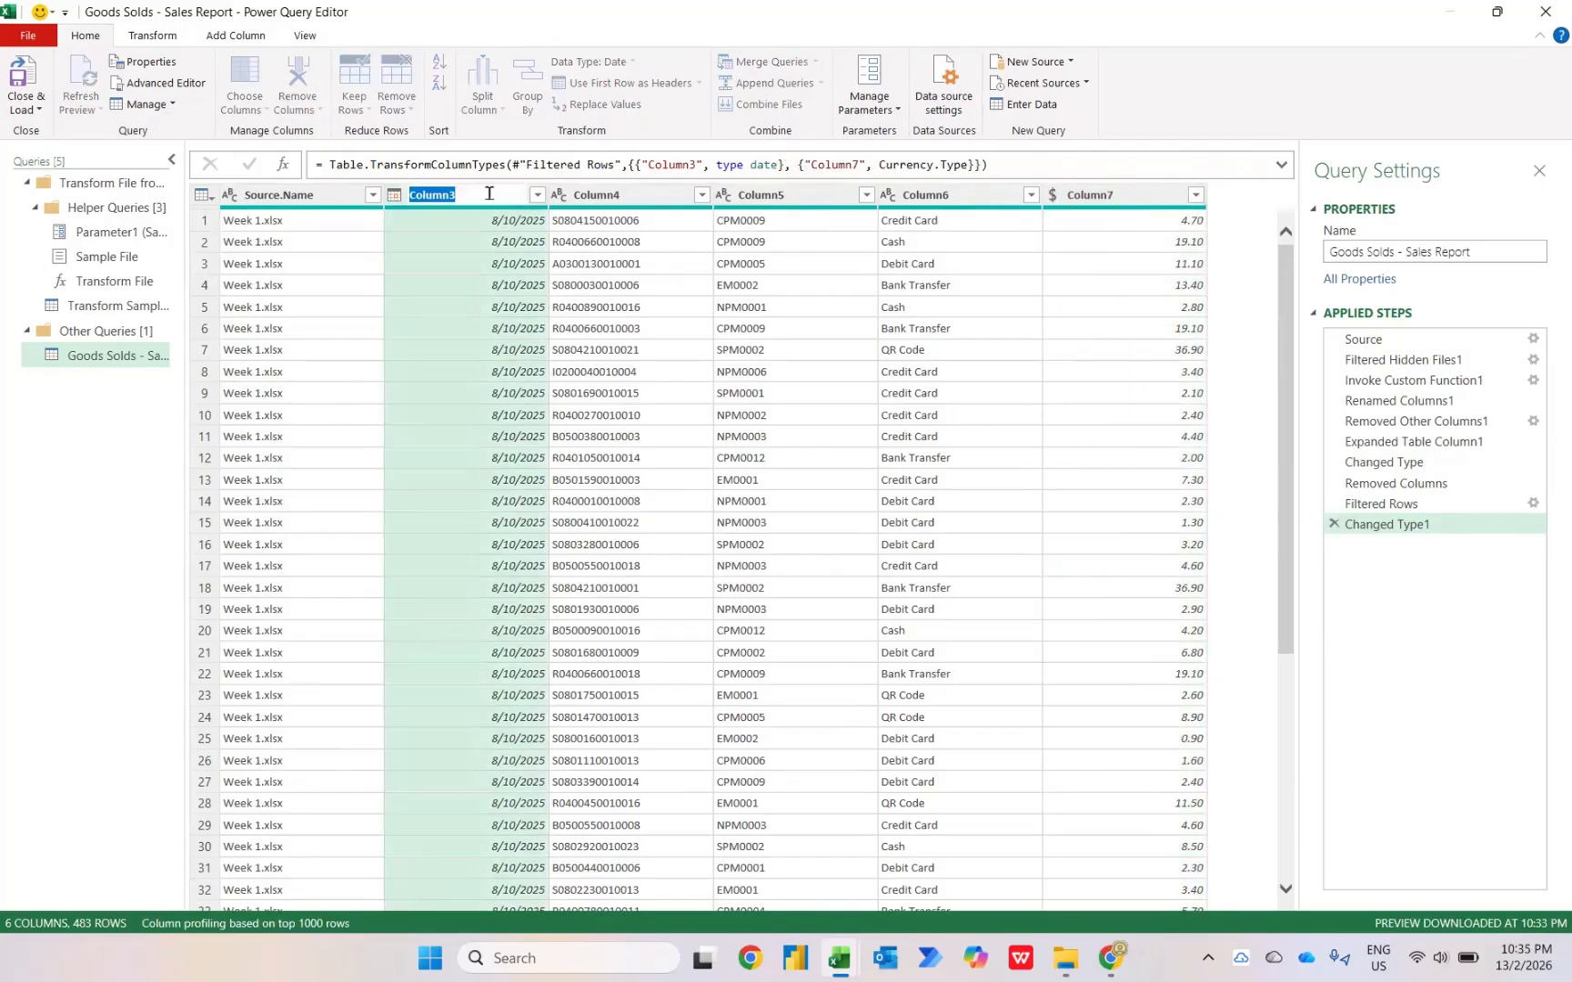
pyautogui.write('Date')
pyautogui.press('Return')
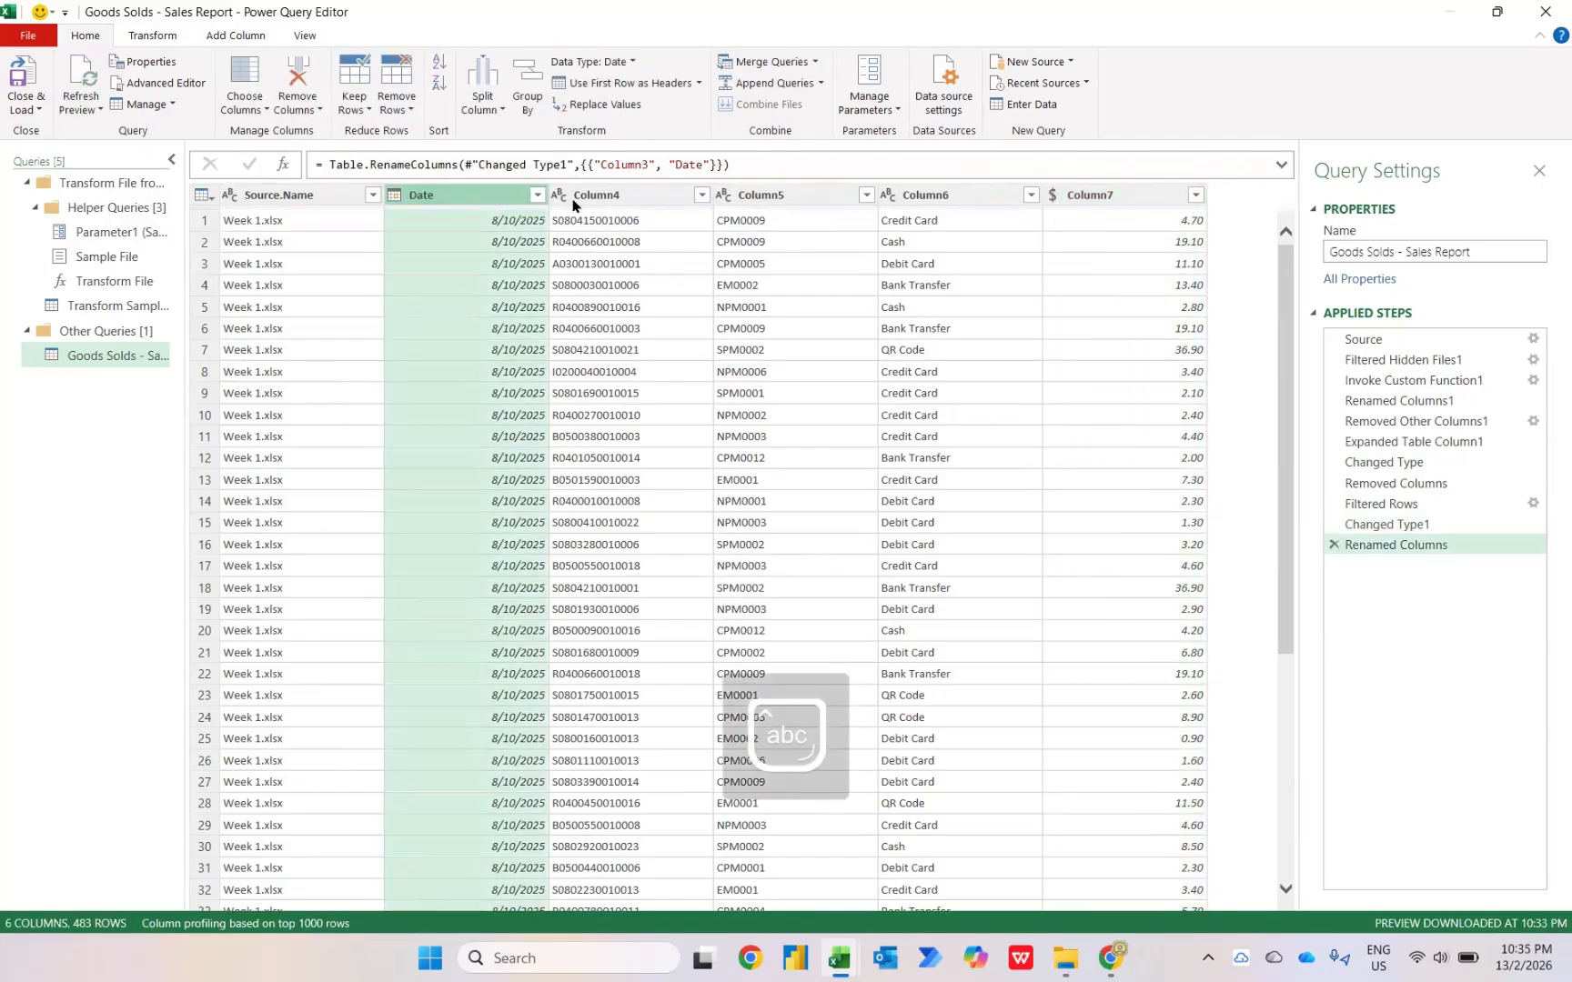
# Rename Column4 to Barcode and Column5 to Outlet.
pyautogui.click(596, 195)
pyautogui.doubleClick(594, 194)
pyautogui.write('B')
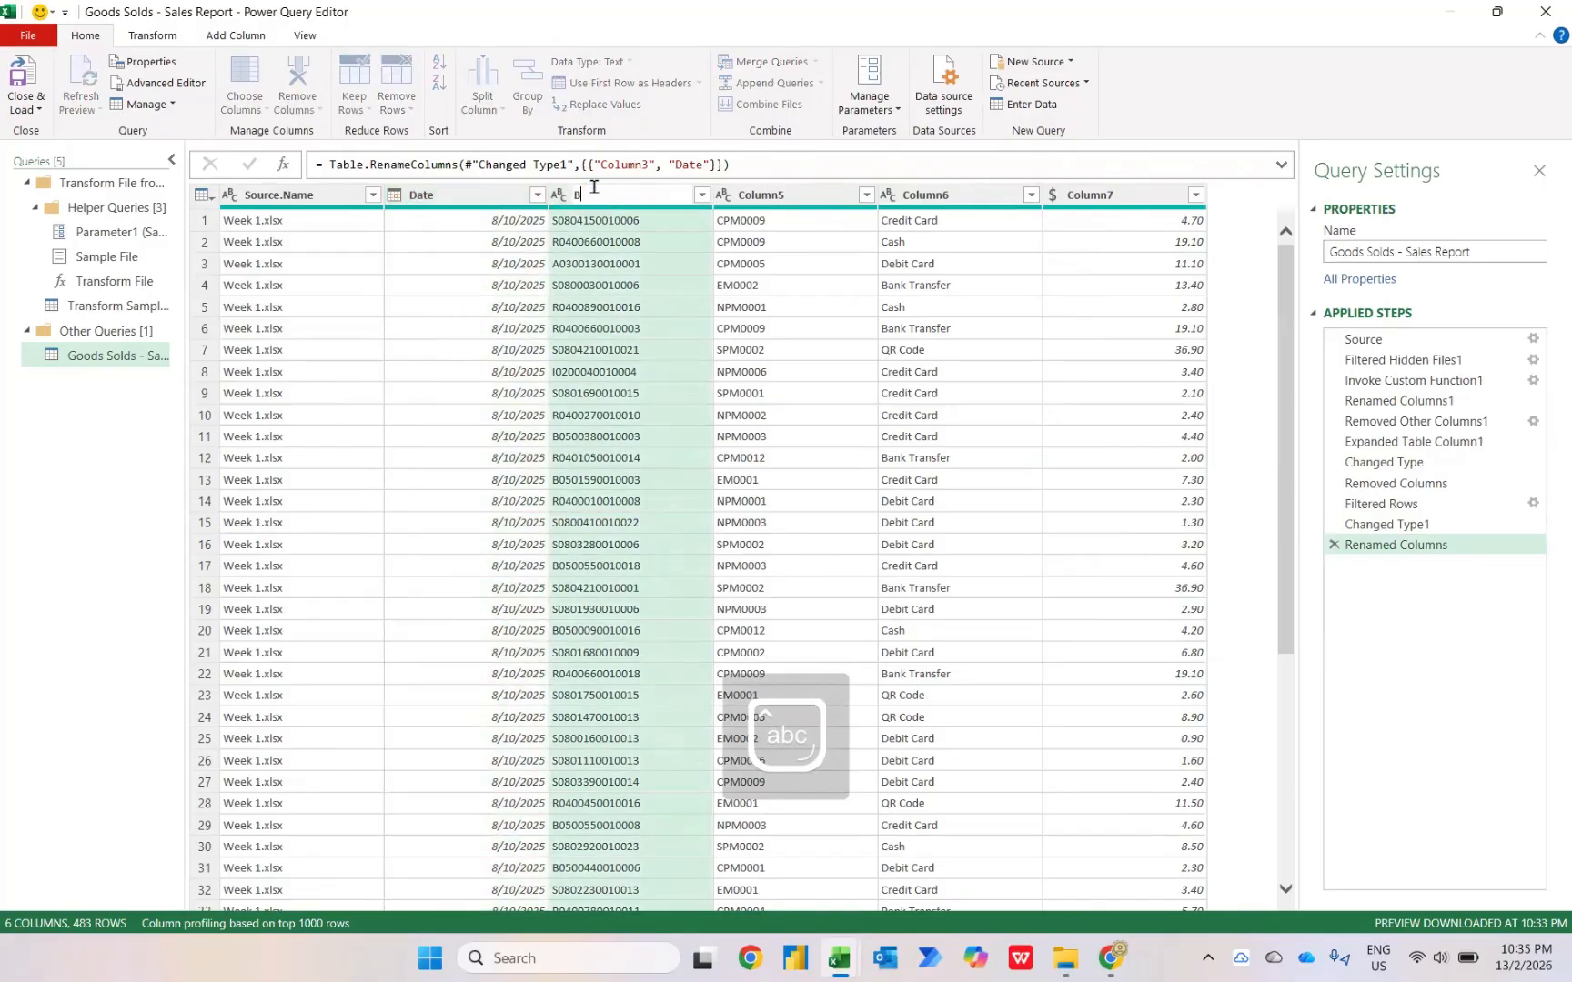
pyautogui.write('arcode')
pyautogui.press('Return')
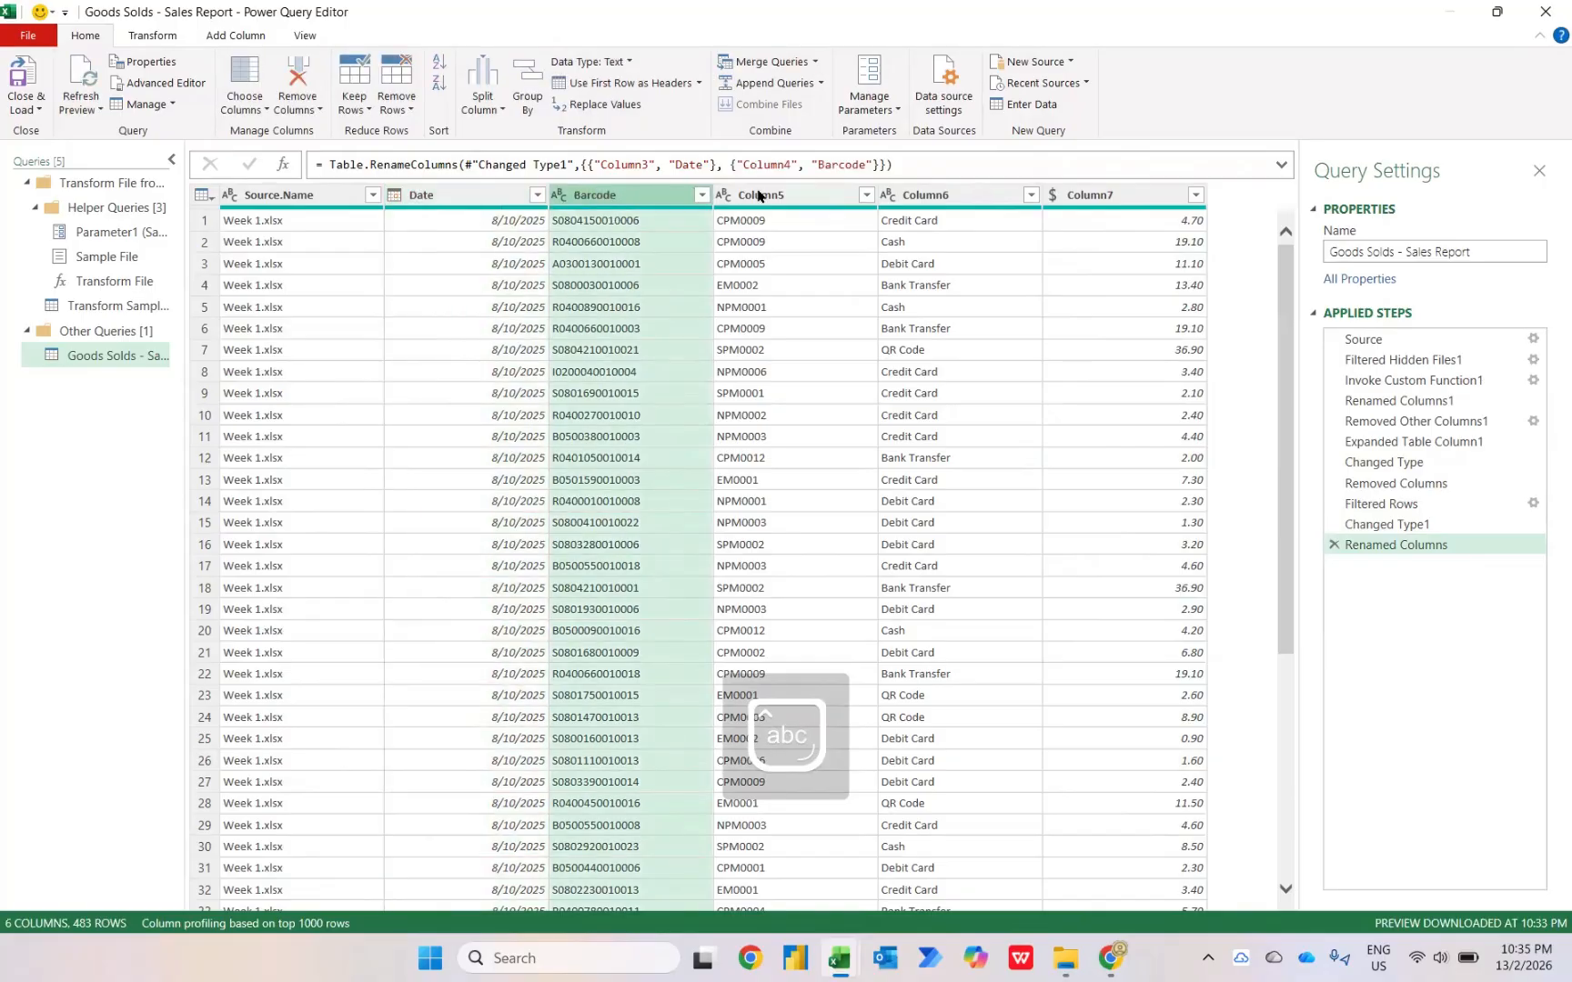
pyautogui.click(782, 194)
pyautogui.doubleClick(783, 195)
pyautogui.write('Outlet')
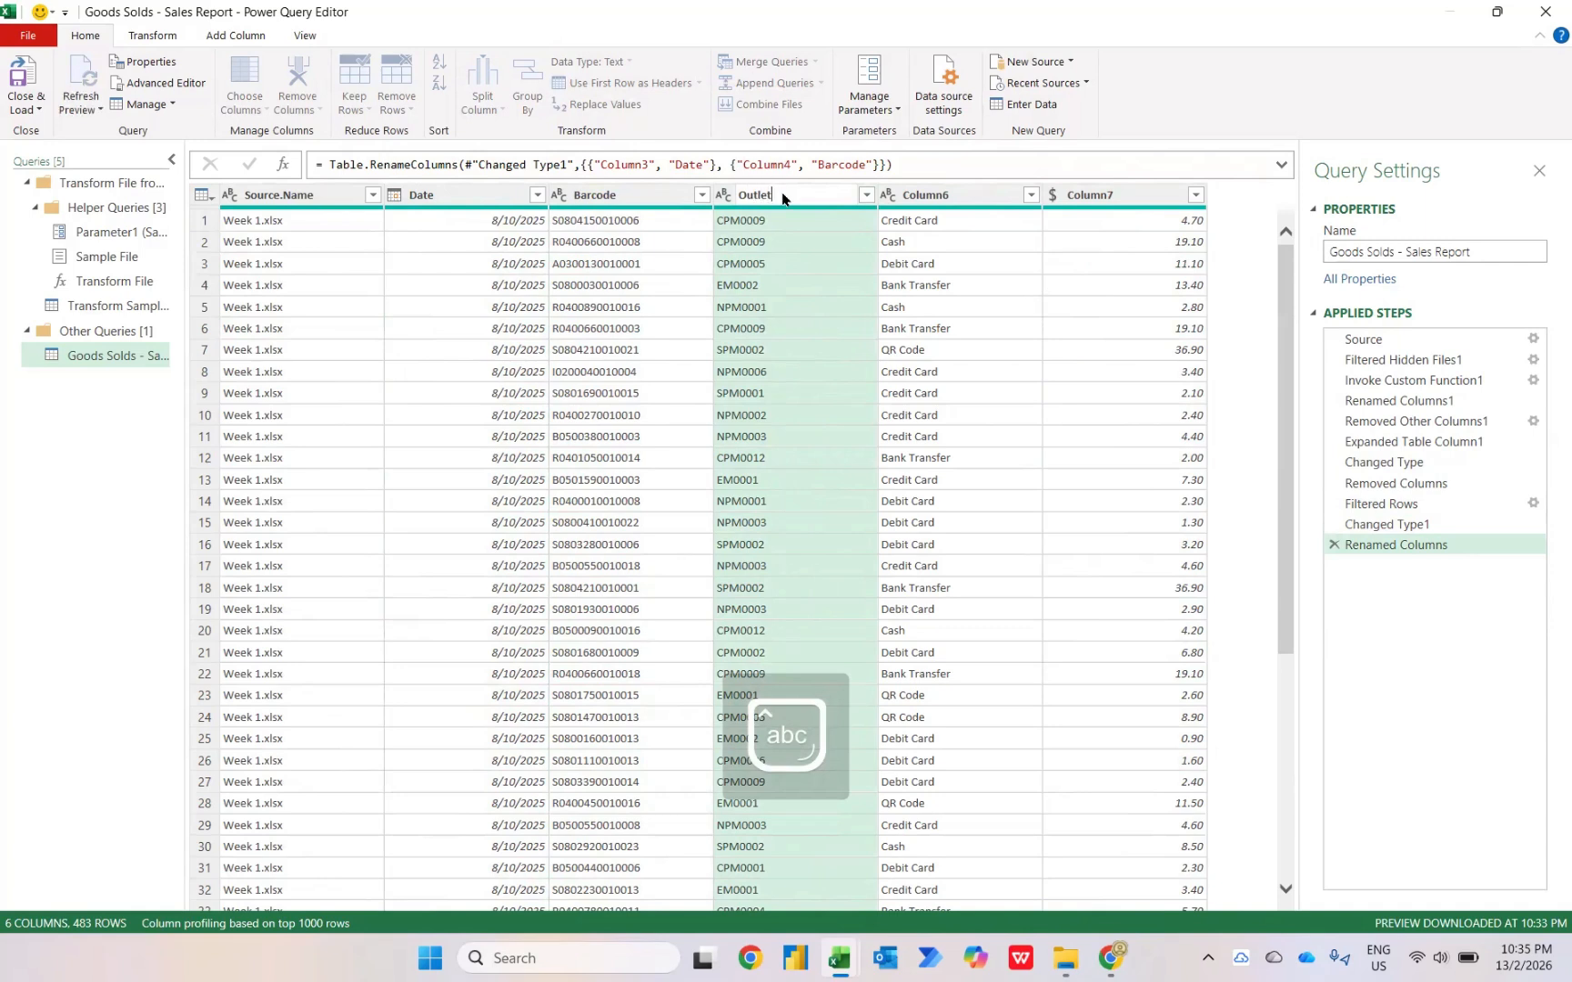
pyautogui.press('Return')
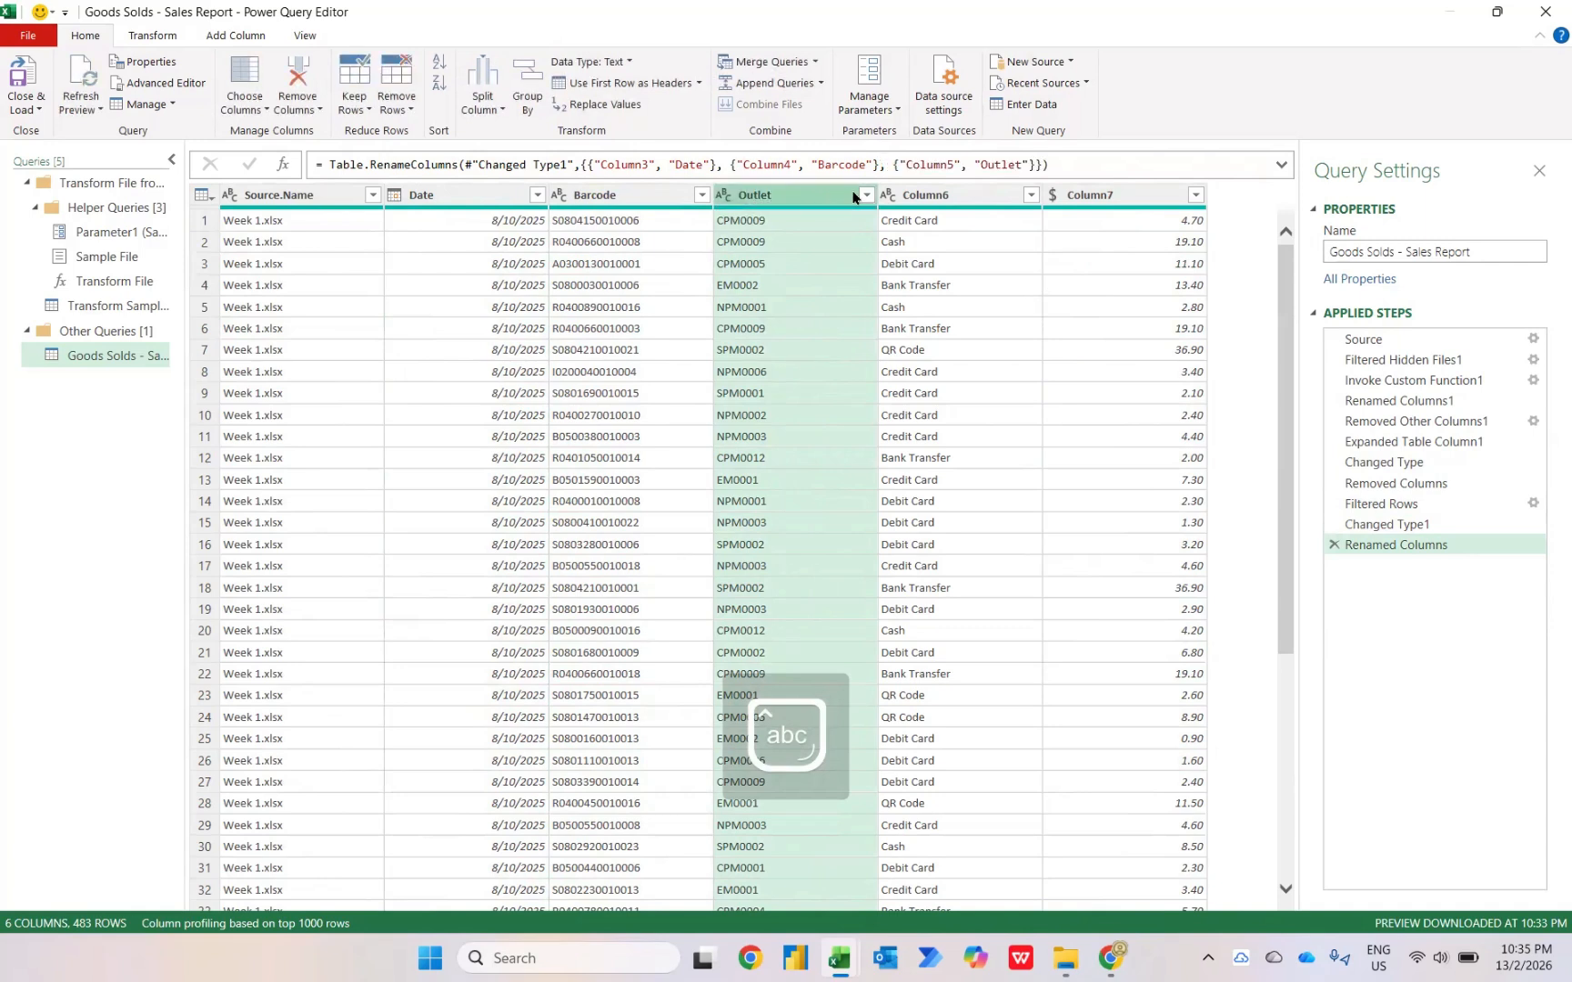
# Rename Column6 to Type of Payment and Column7 to RM.
pyautogui.click(926, 195)
pyautogui.doubleClick(926, 195)
pyautogui.write('Type of ')
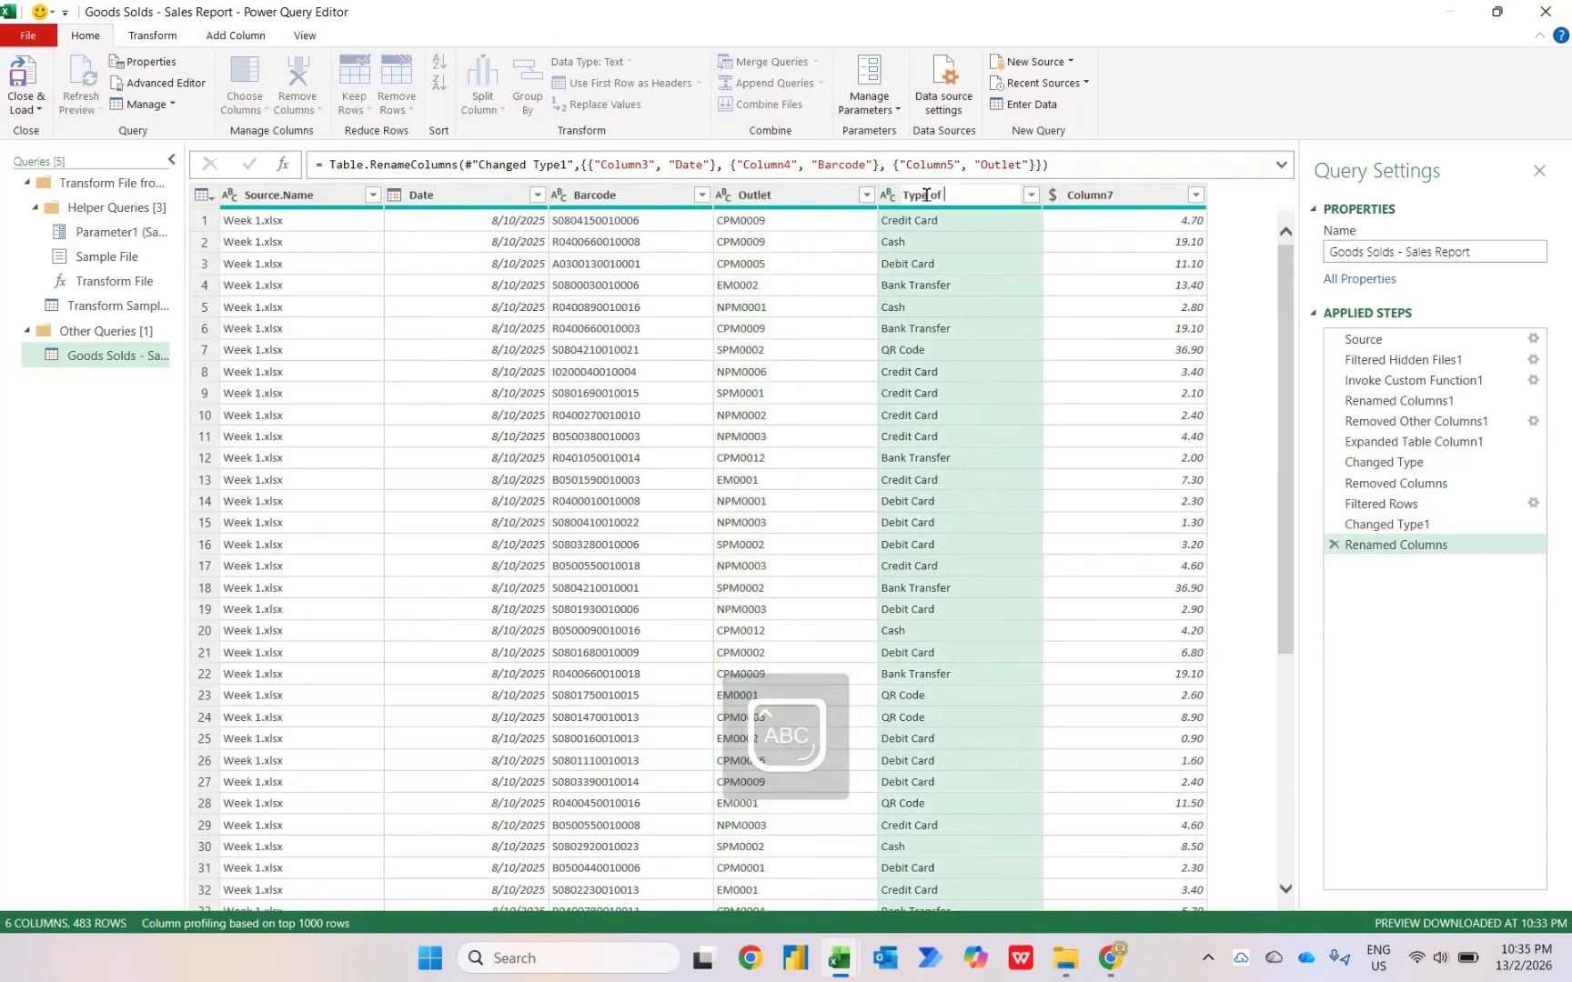
pyautogui.write('Payment')
pyautogui.press('Return')
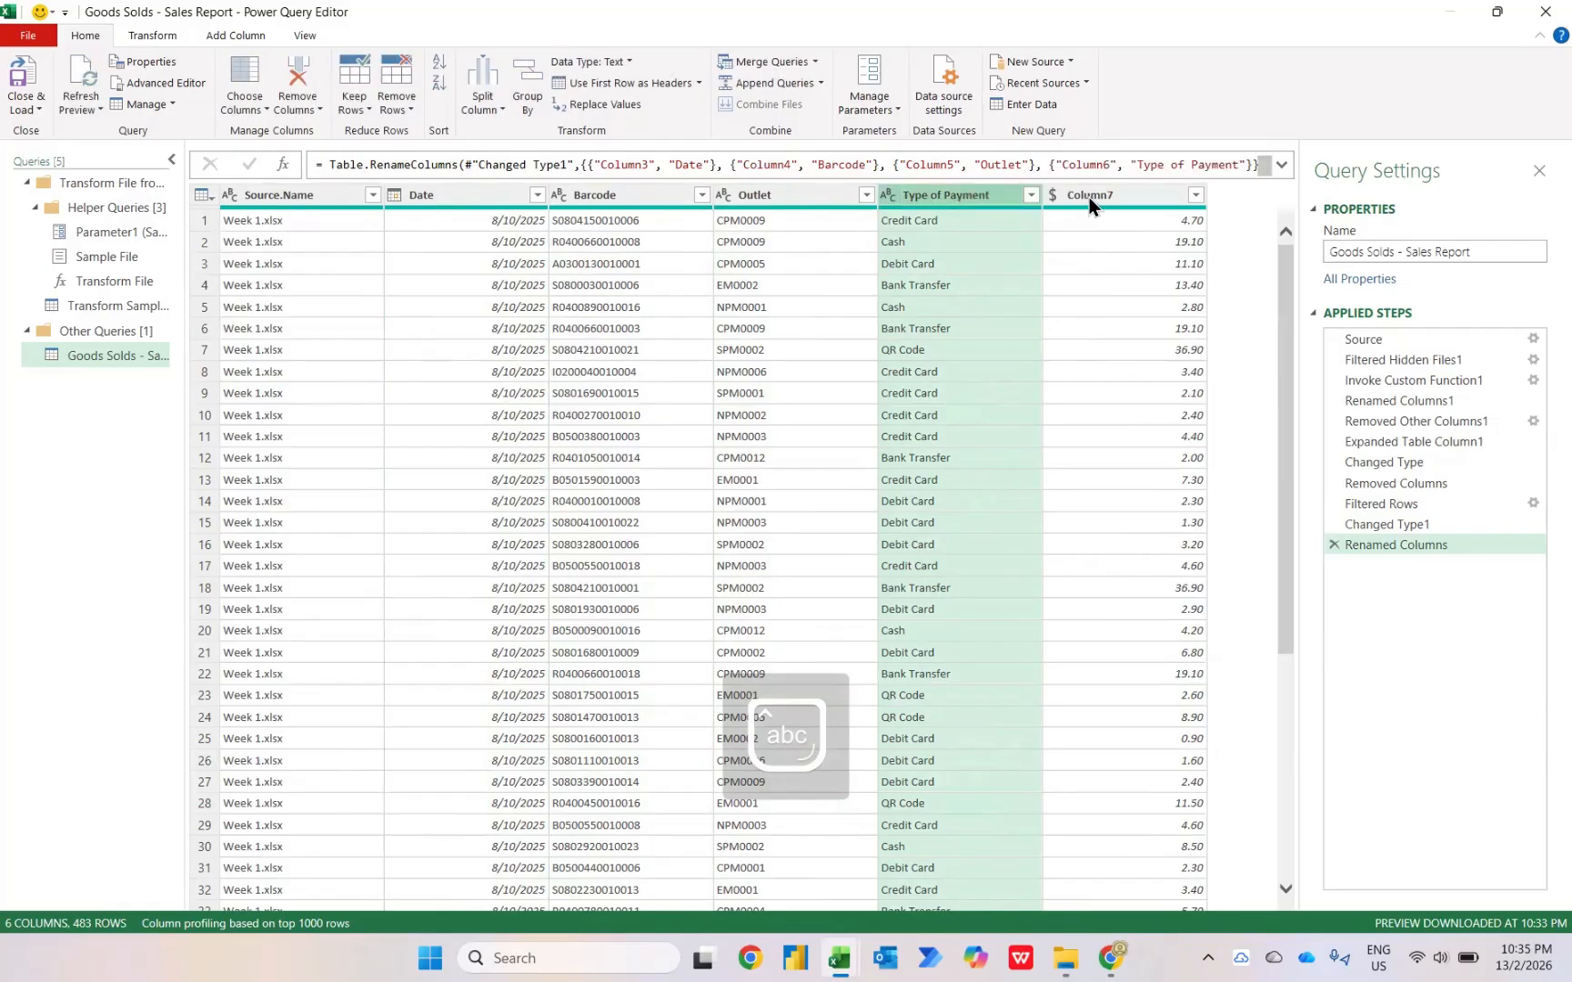
pyautogui.click(1108, 196)
pyautogui.doubleClick(1107, 195)
pyautogui.press('capslock')
pyautogui.write('RM')
pyautogui.press('Return')
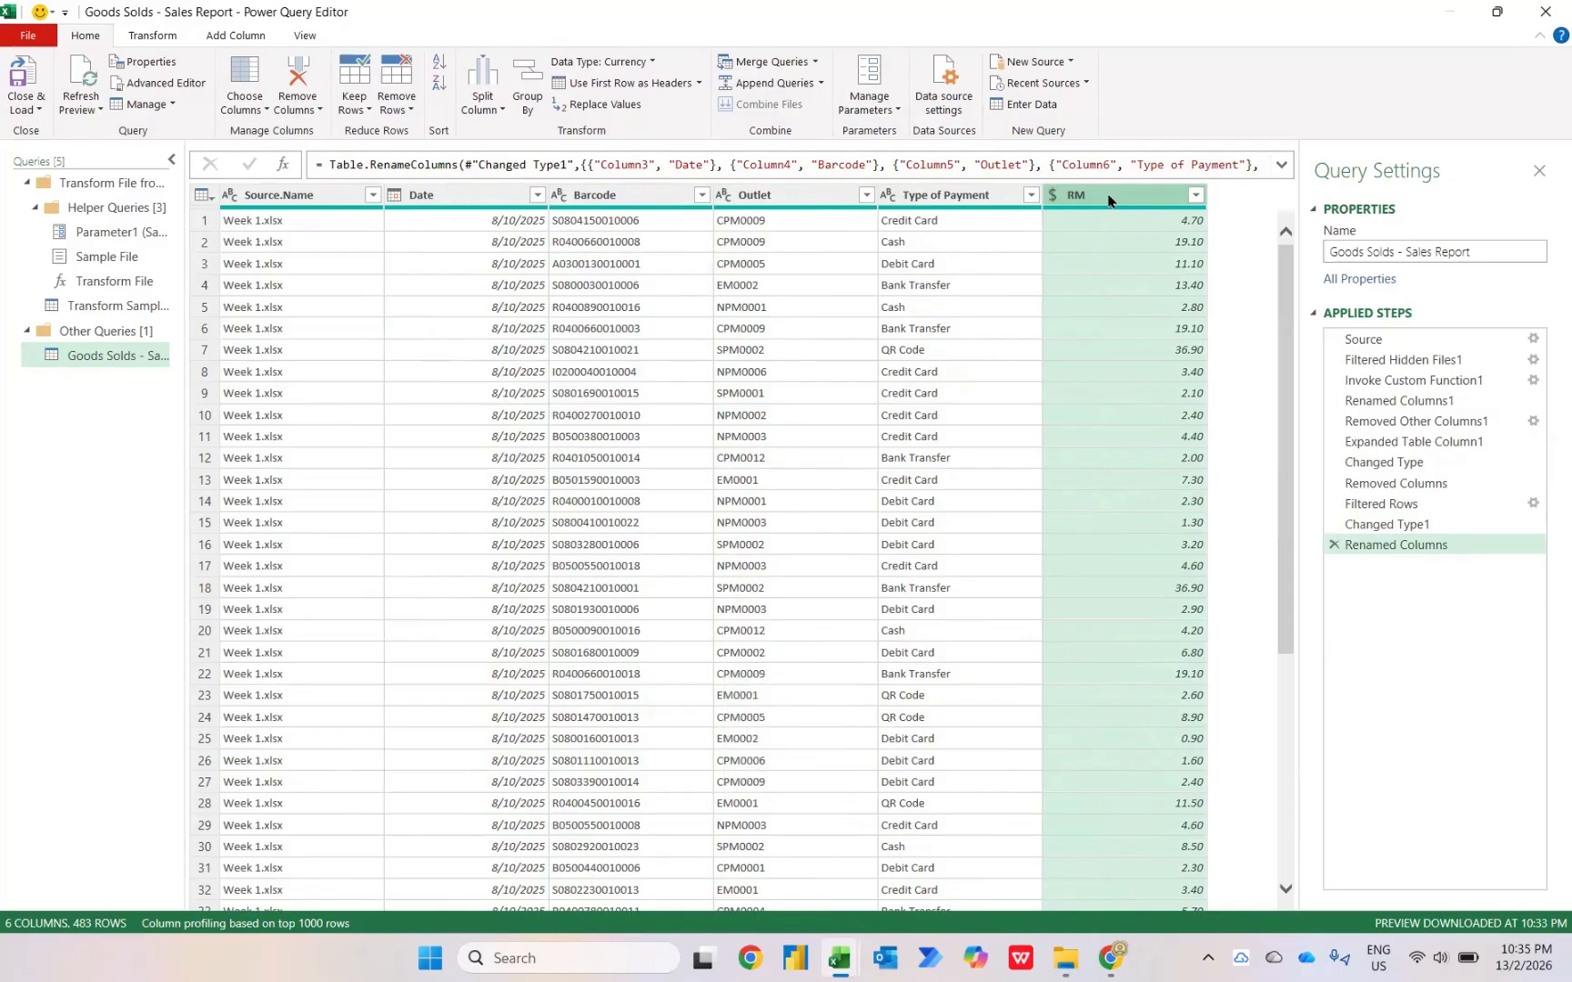
# Close the query editor, loading the sales query to a worksheet, and go to the last row of the loaded table.
pyautogui.click(27, 105)
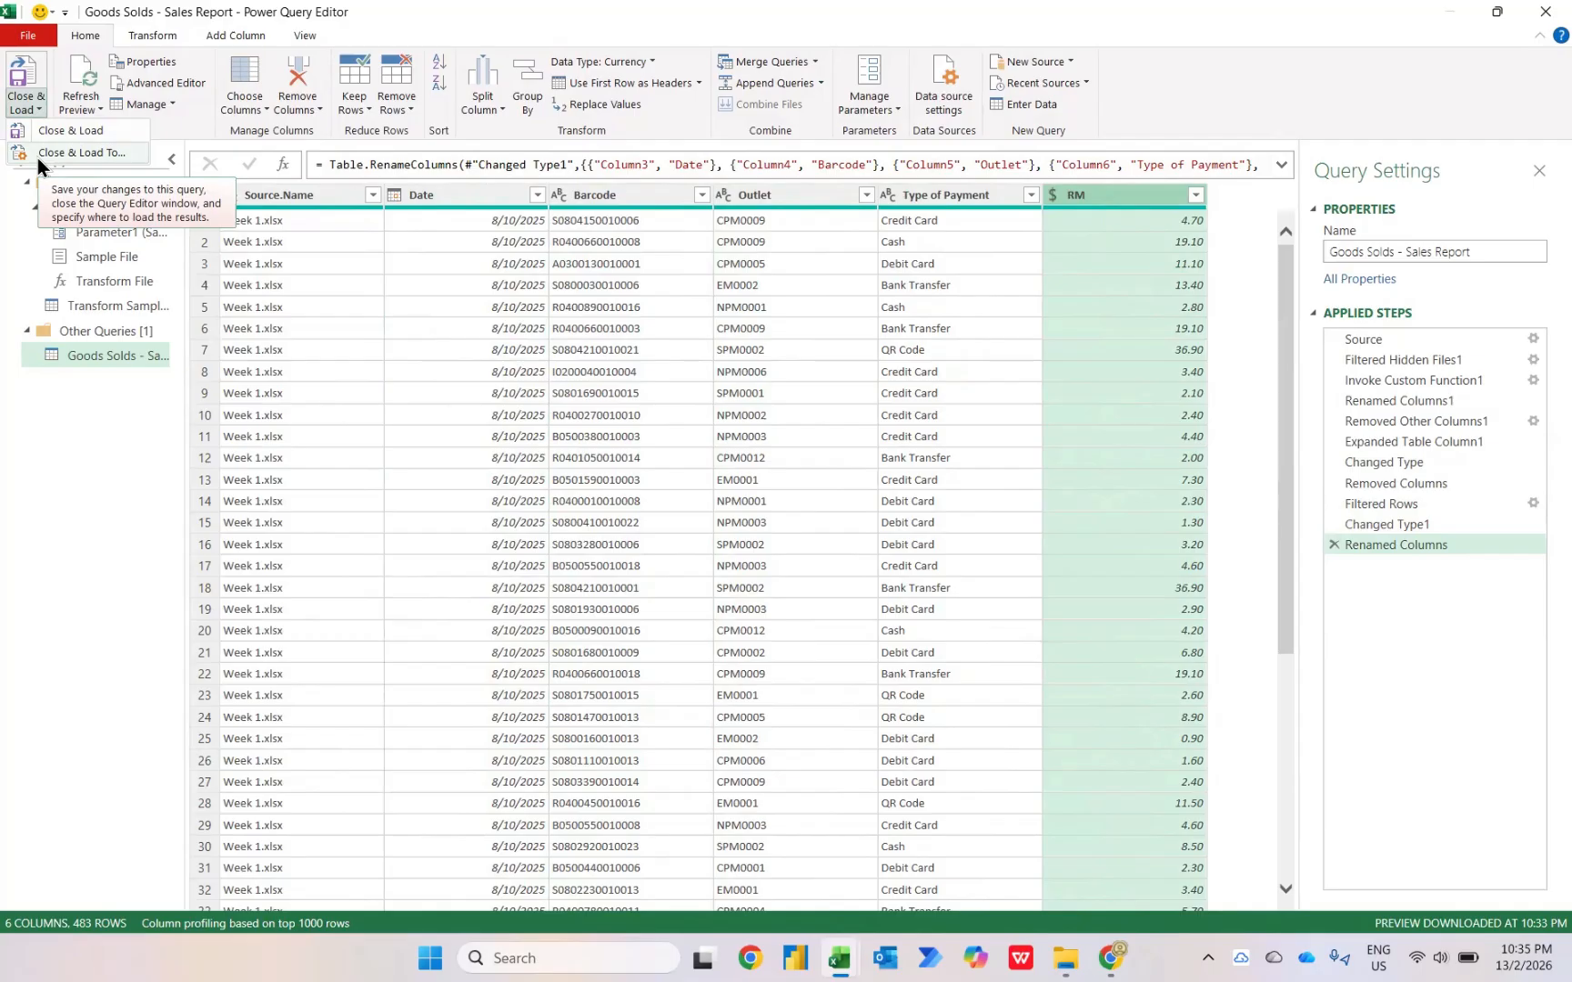
pyautogui.click(25, 85)
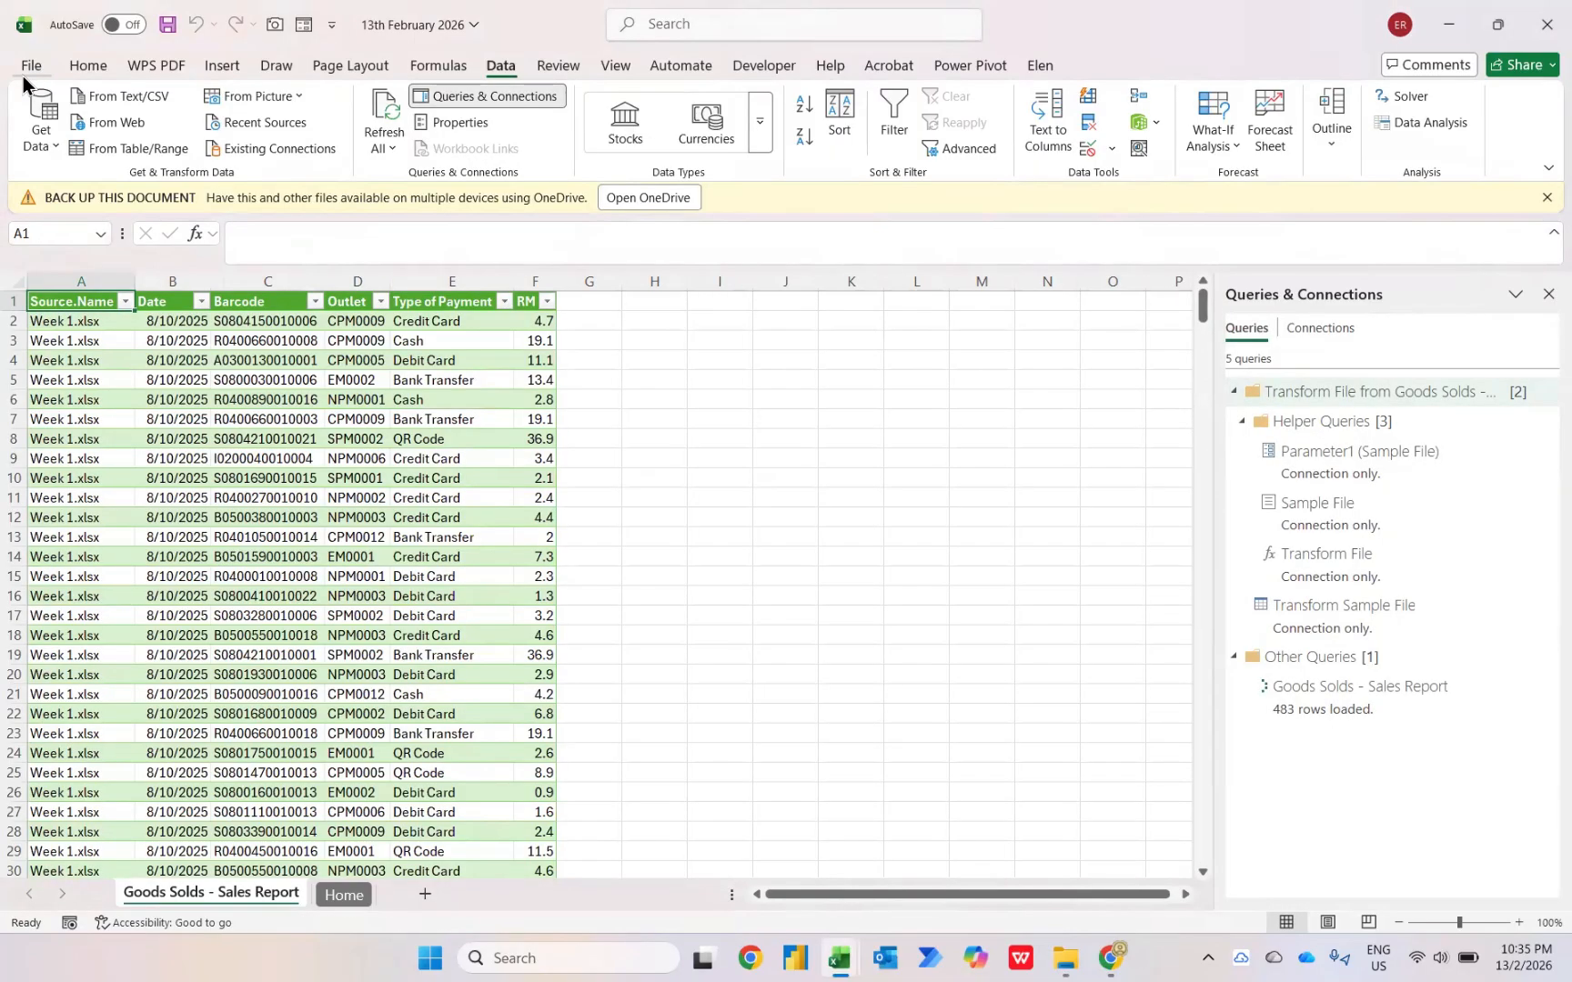
pyautogui.hotkey('ctrl', 'Down')
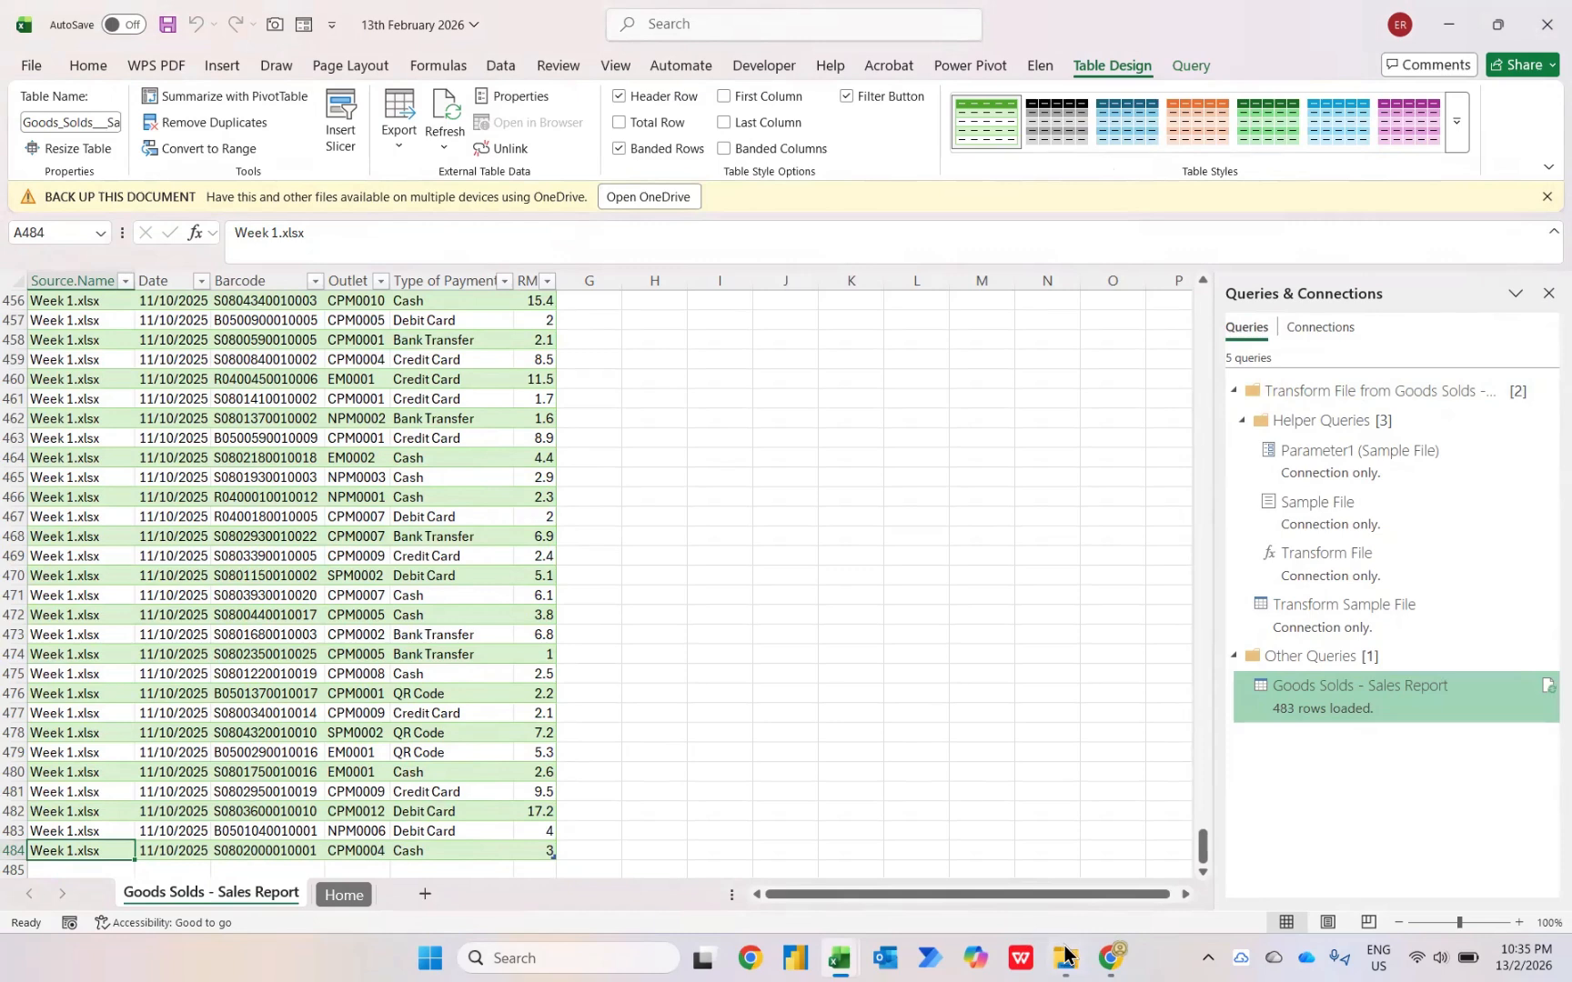
# In File Explorer, move the Week 2, Week 3 and Week 4 workbooks from Case Study - Grocery Store into the Goods Solds - Sales Report folder.
pyautogui.moveTo(1066, 955)
pyautogui.click(1034, 887)
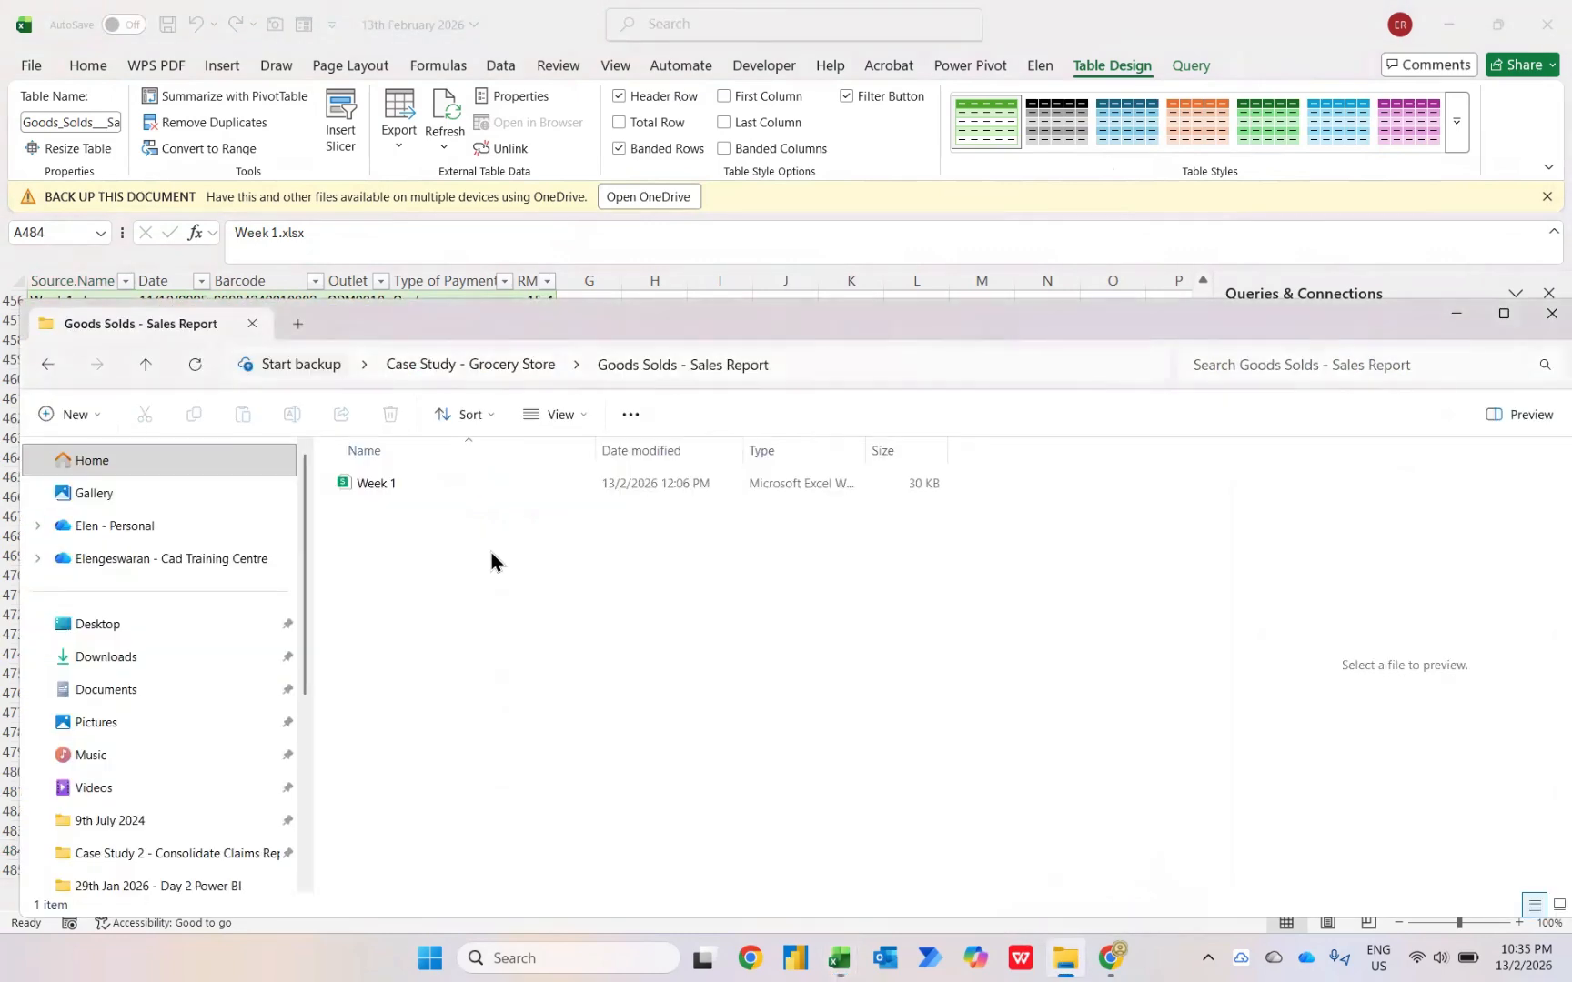
pyautogui.hotkey('alt', 'Up')
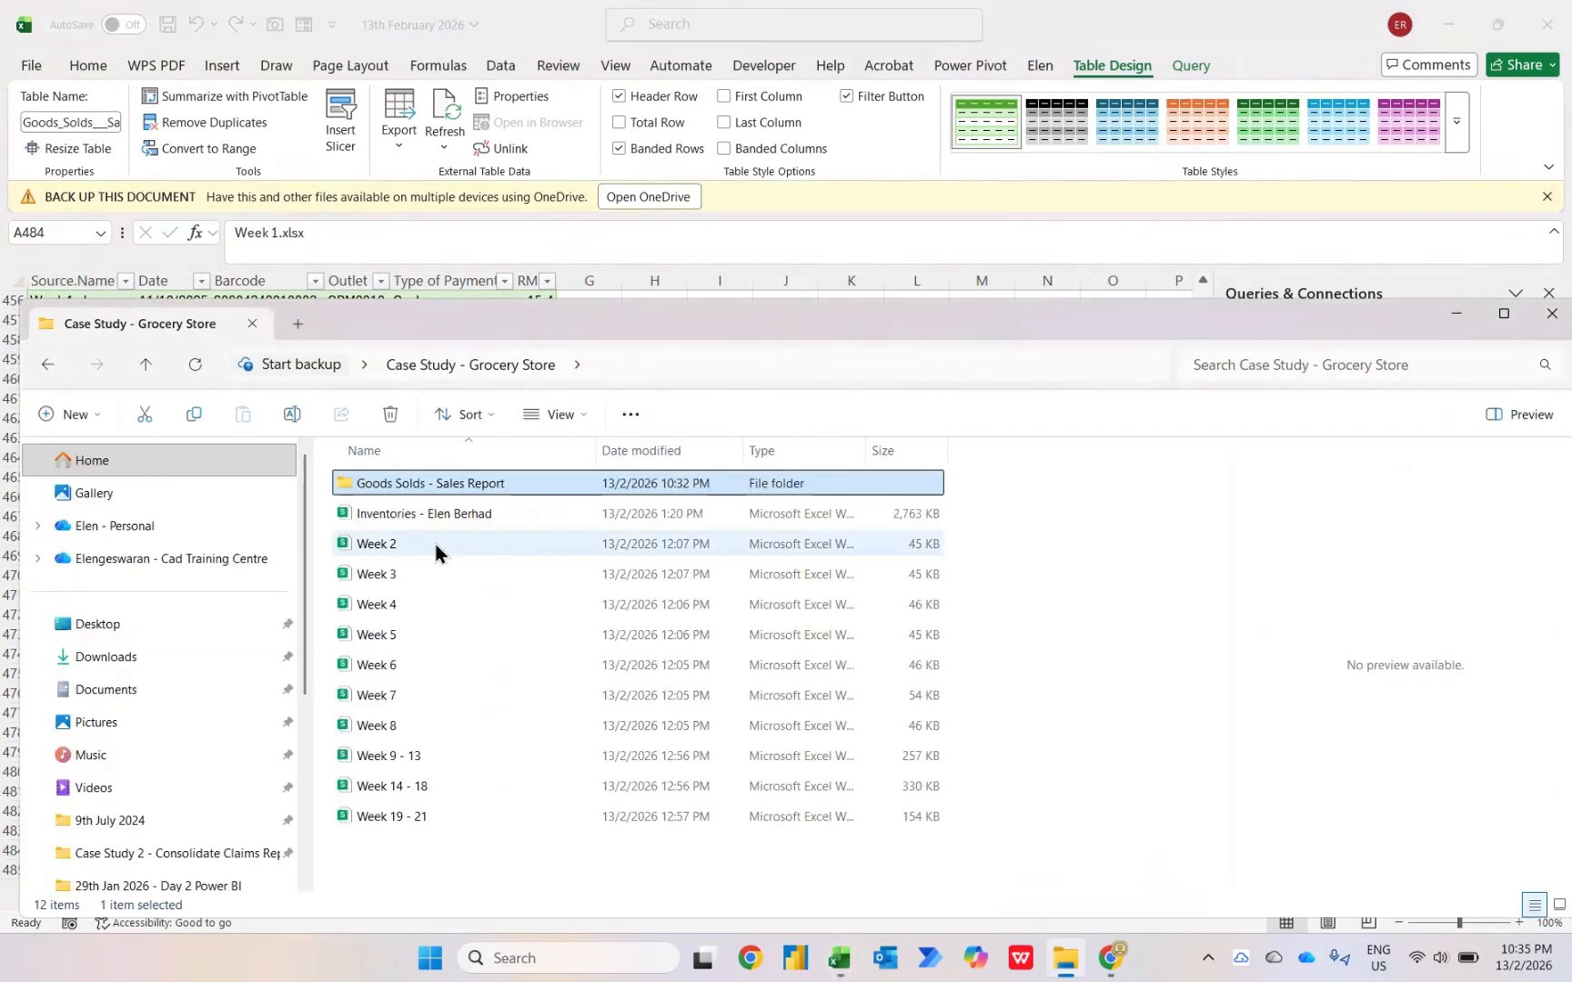
pyautogui.click(436, 551)
pyautogui.hotkey('shift', 'Down')
pyautogui.hotkey('shift', 'Down')
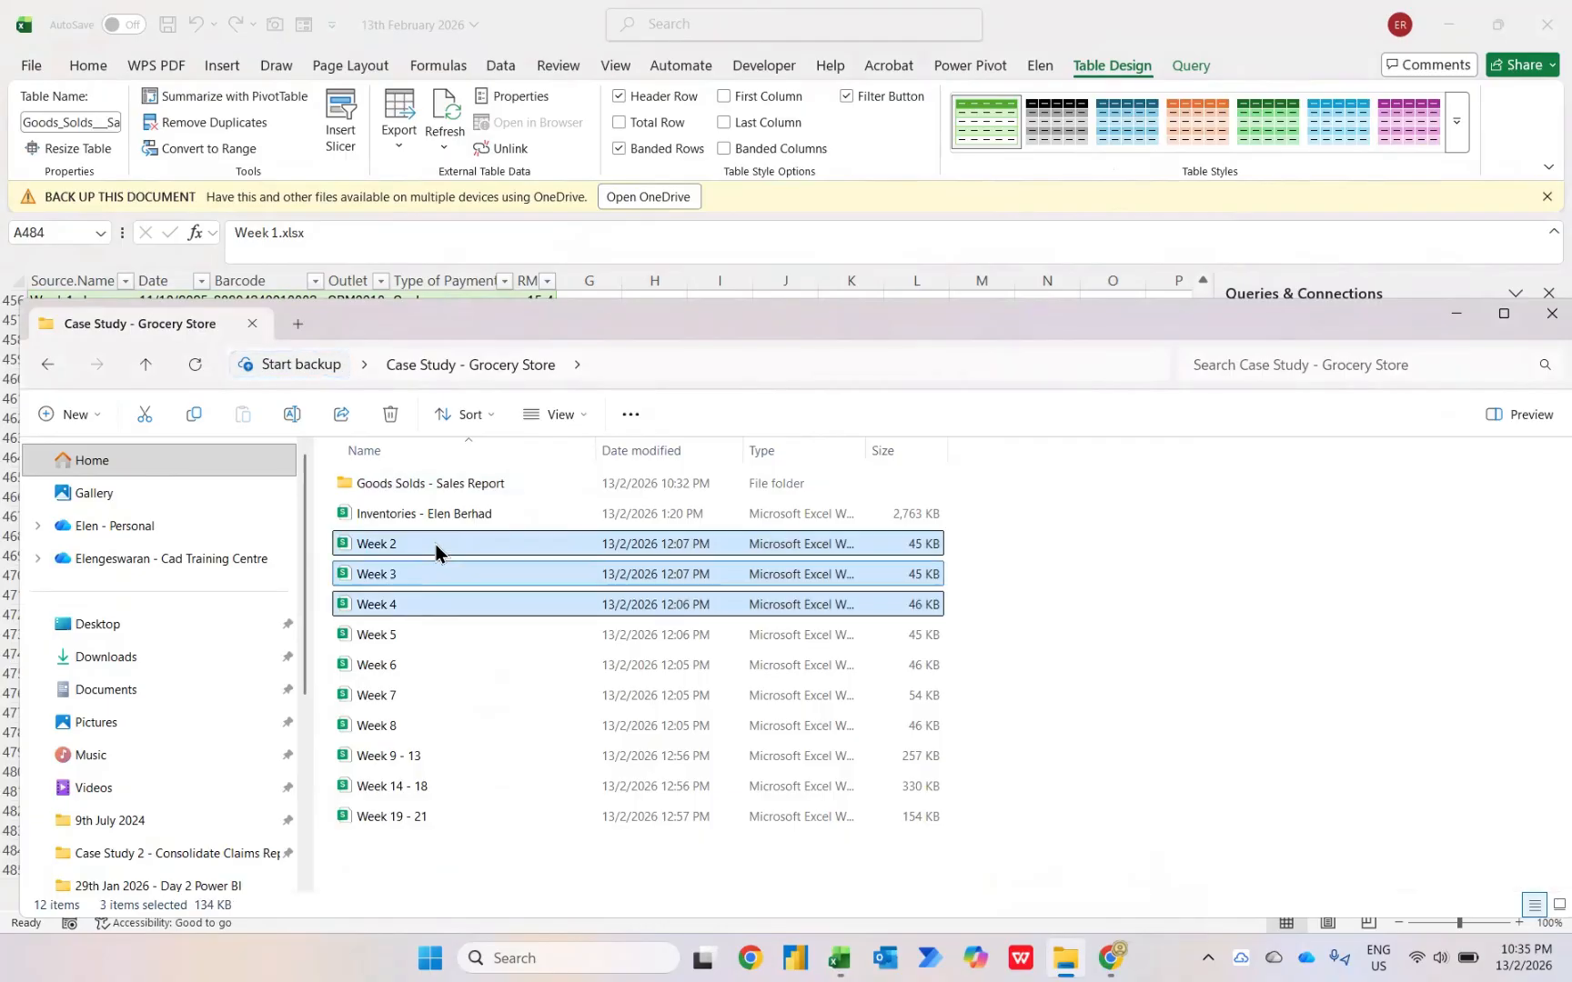
pyautogui.moveTo(435, 551); pyautogui.dragTo(485, 494)
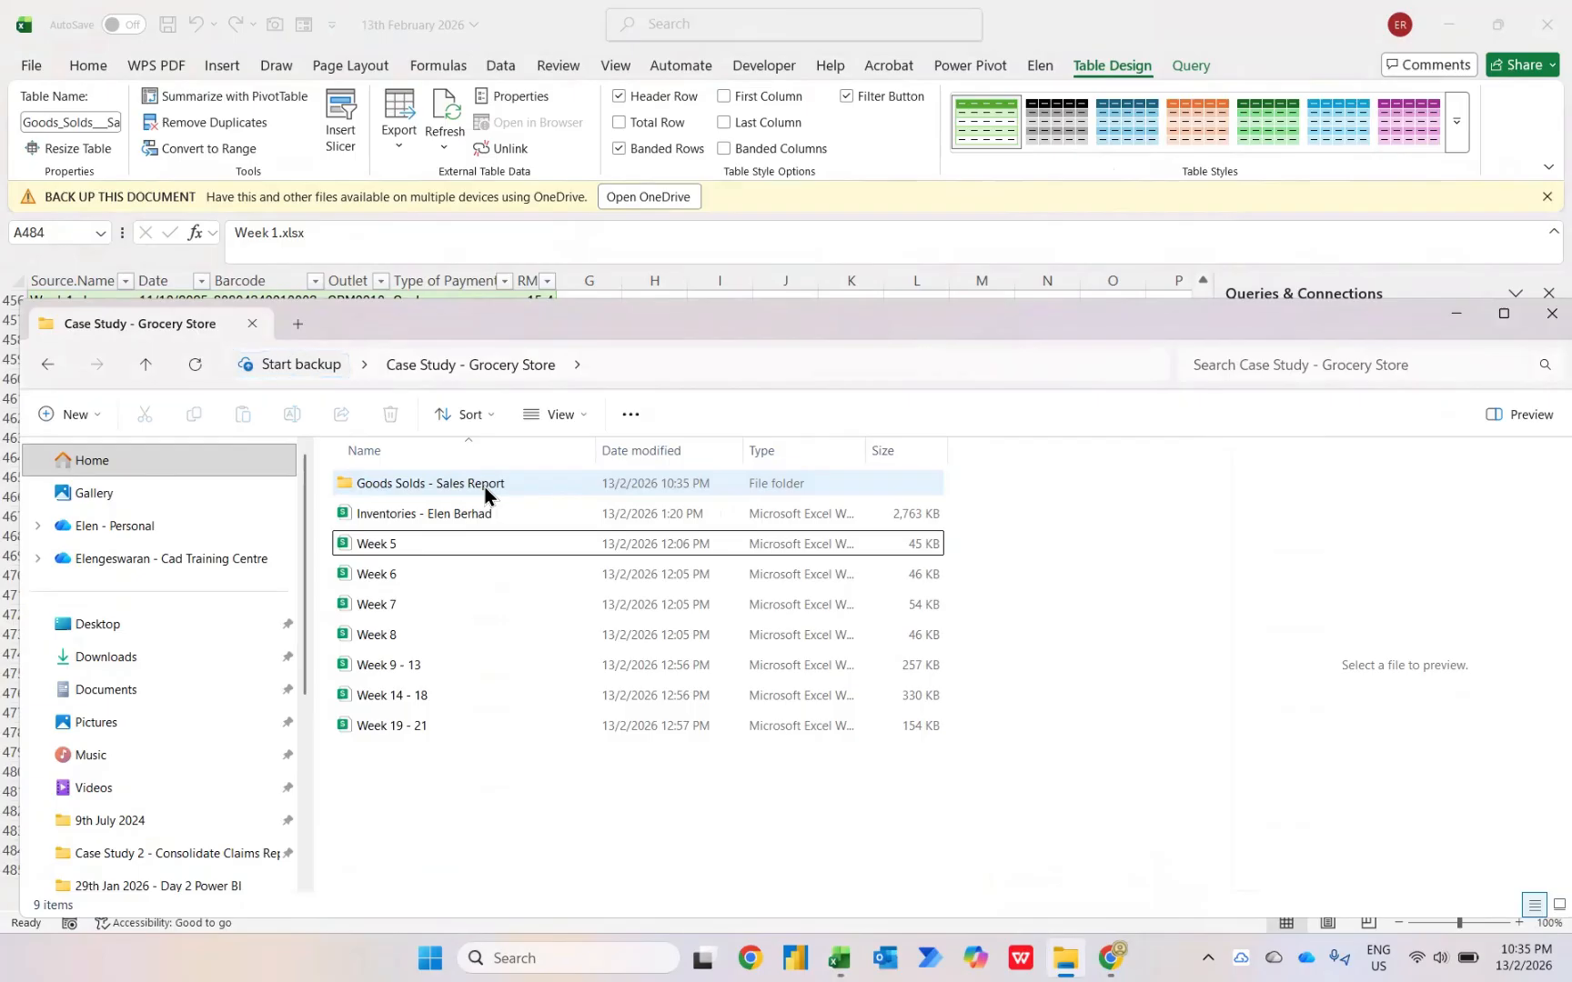
# Back in Excel, refresh the sales table to load the added weekly files and go to its last row.
pyautogui.click(535, 32)
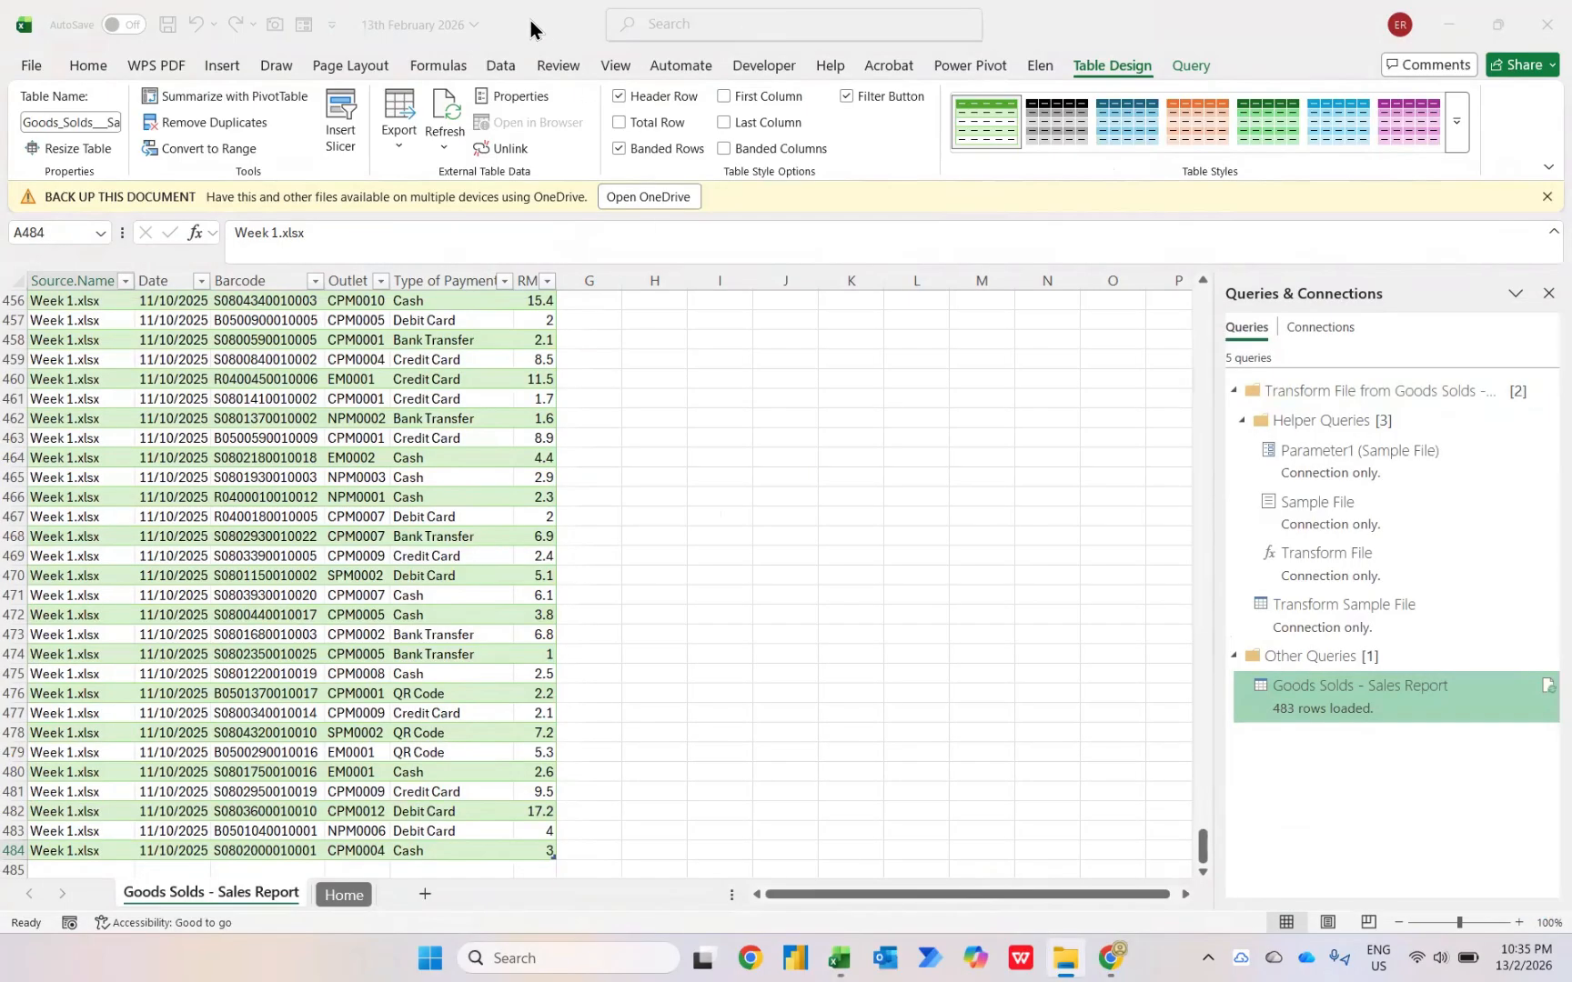
pyautogui.click(252, 579)
pyautogui.rightClick(252, 579)
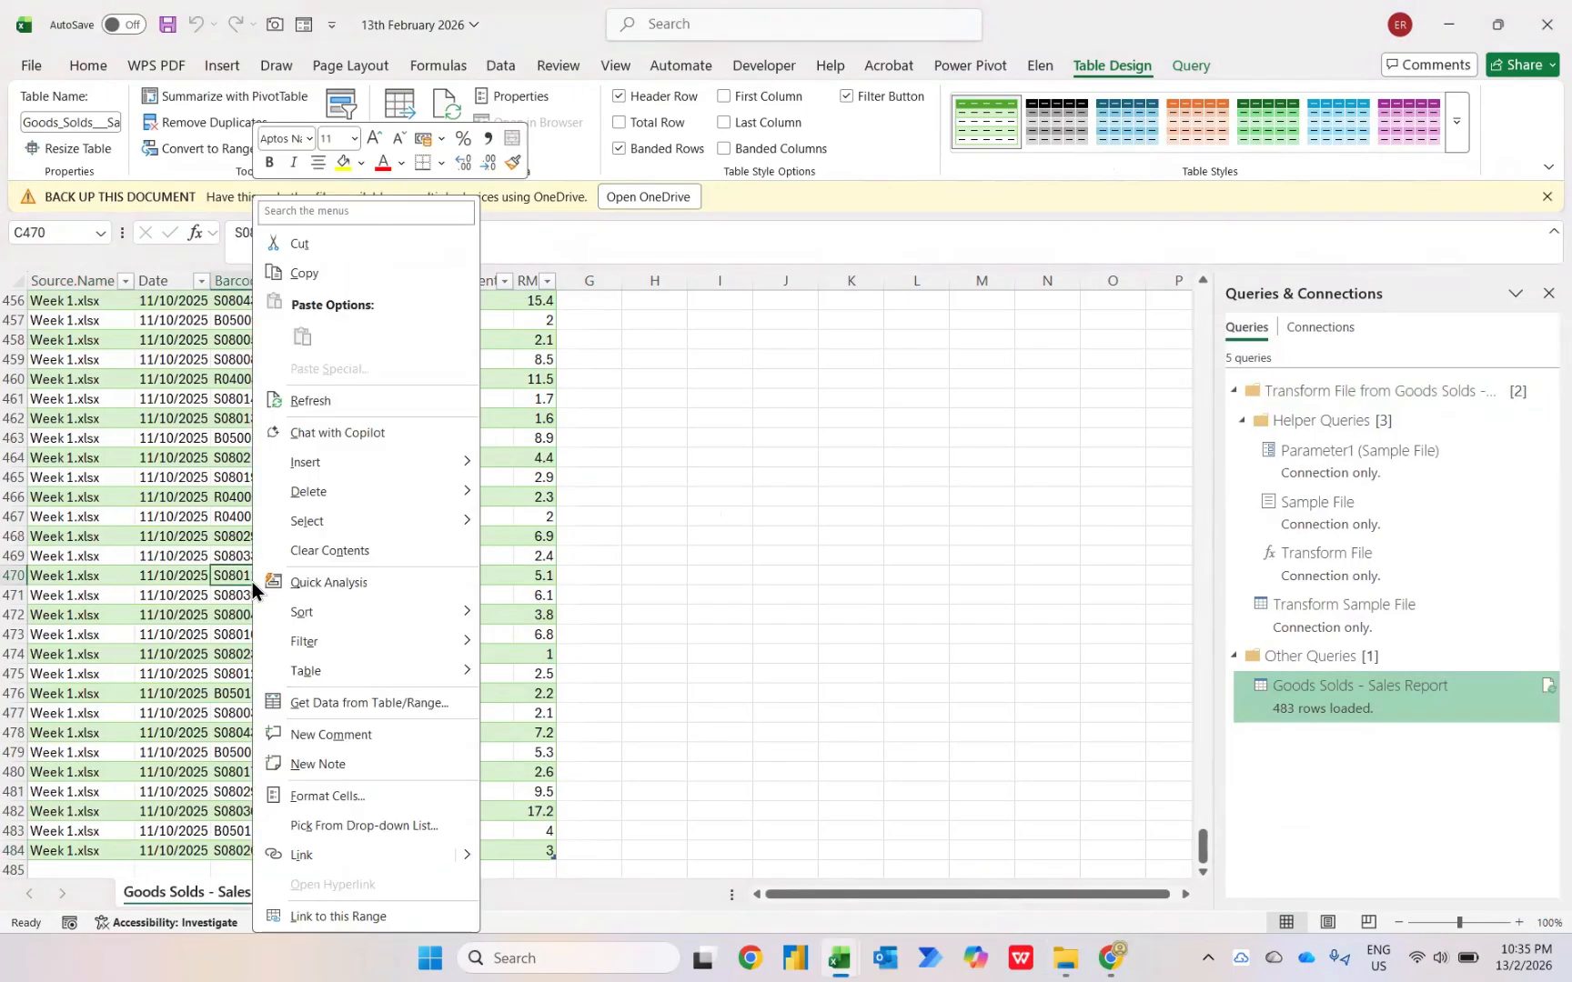
pyautogui.click(310, 400)
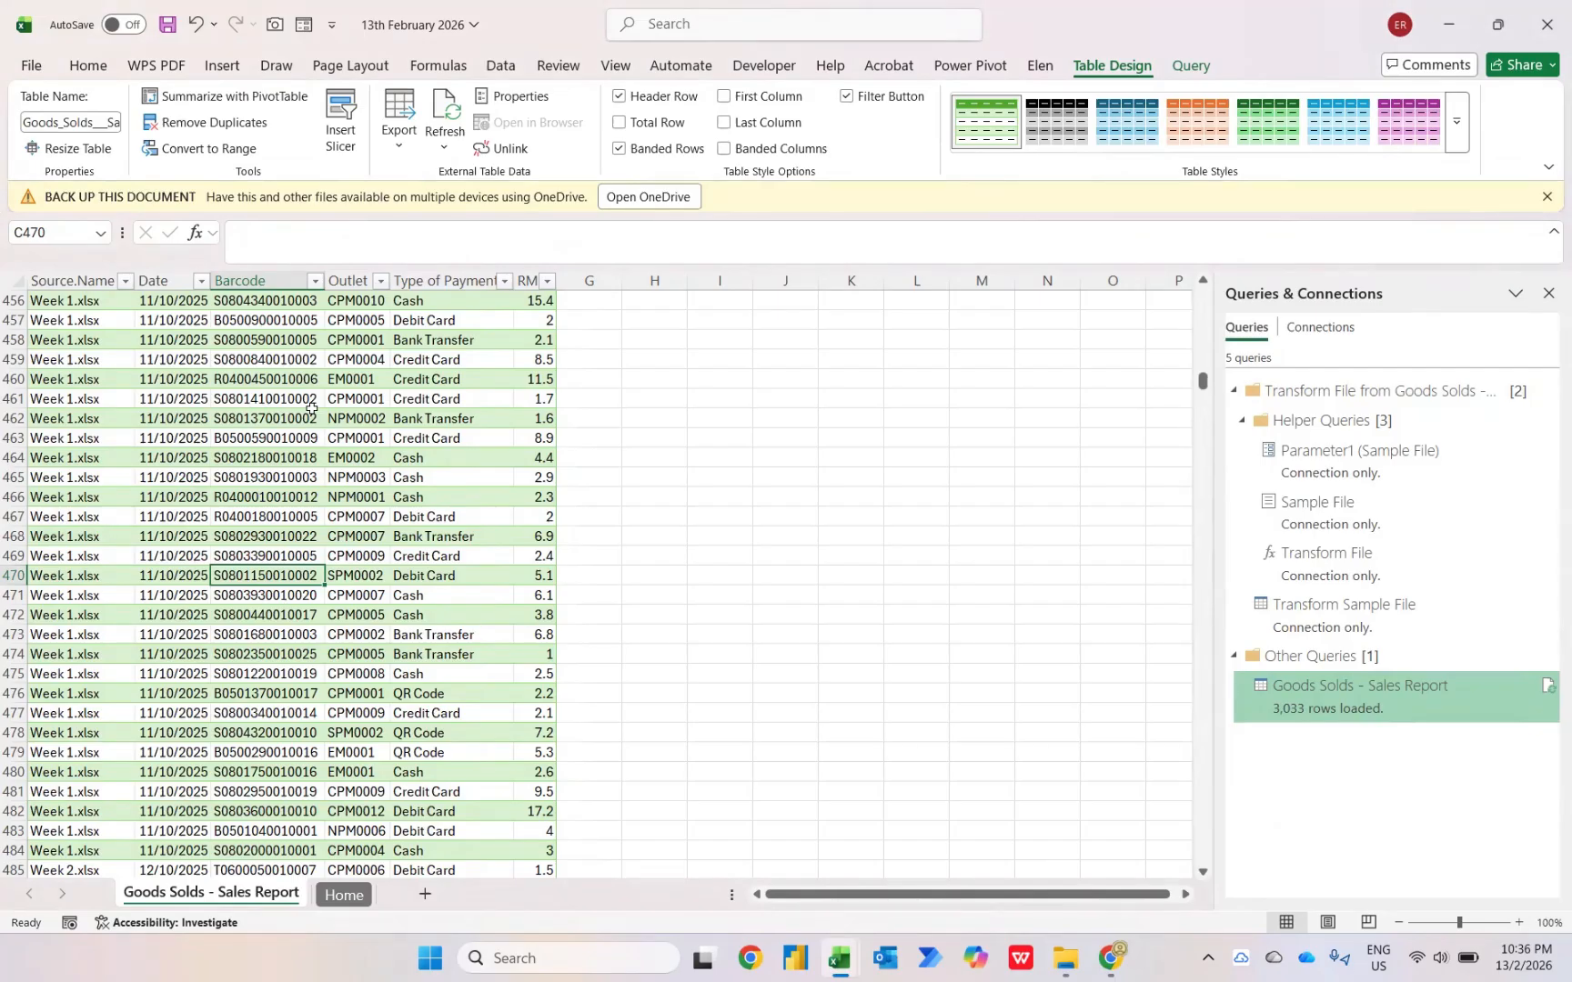
pyautogui.hotkey('ctrl', 'Down')
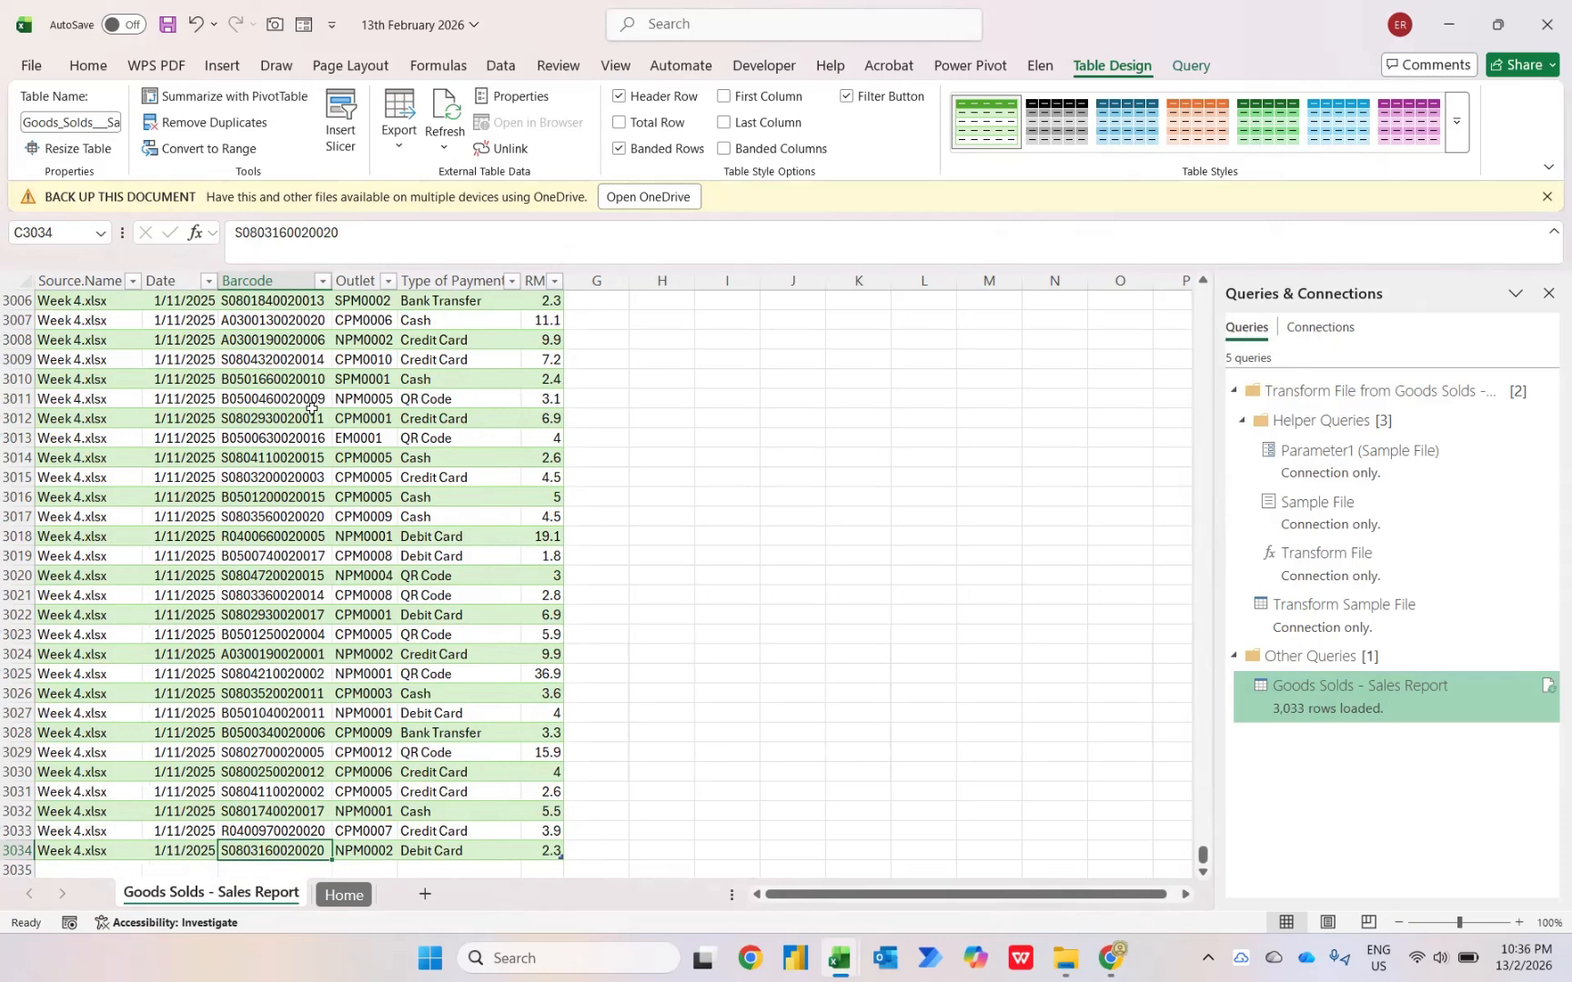
# In File Explorer, move the Week 5, Week 6 and Week 7 workbooks into the Goods Solds - Sales Report folder.
pyautogui.moveTo(1076, 964)
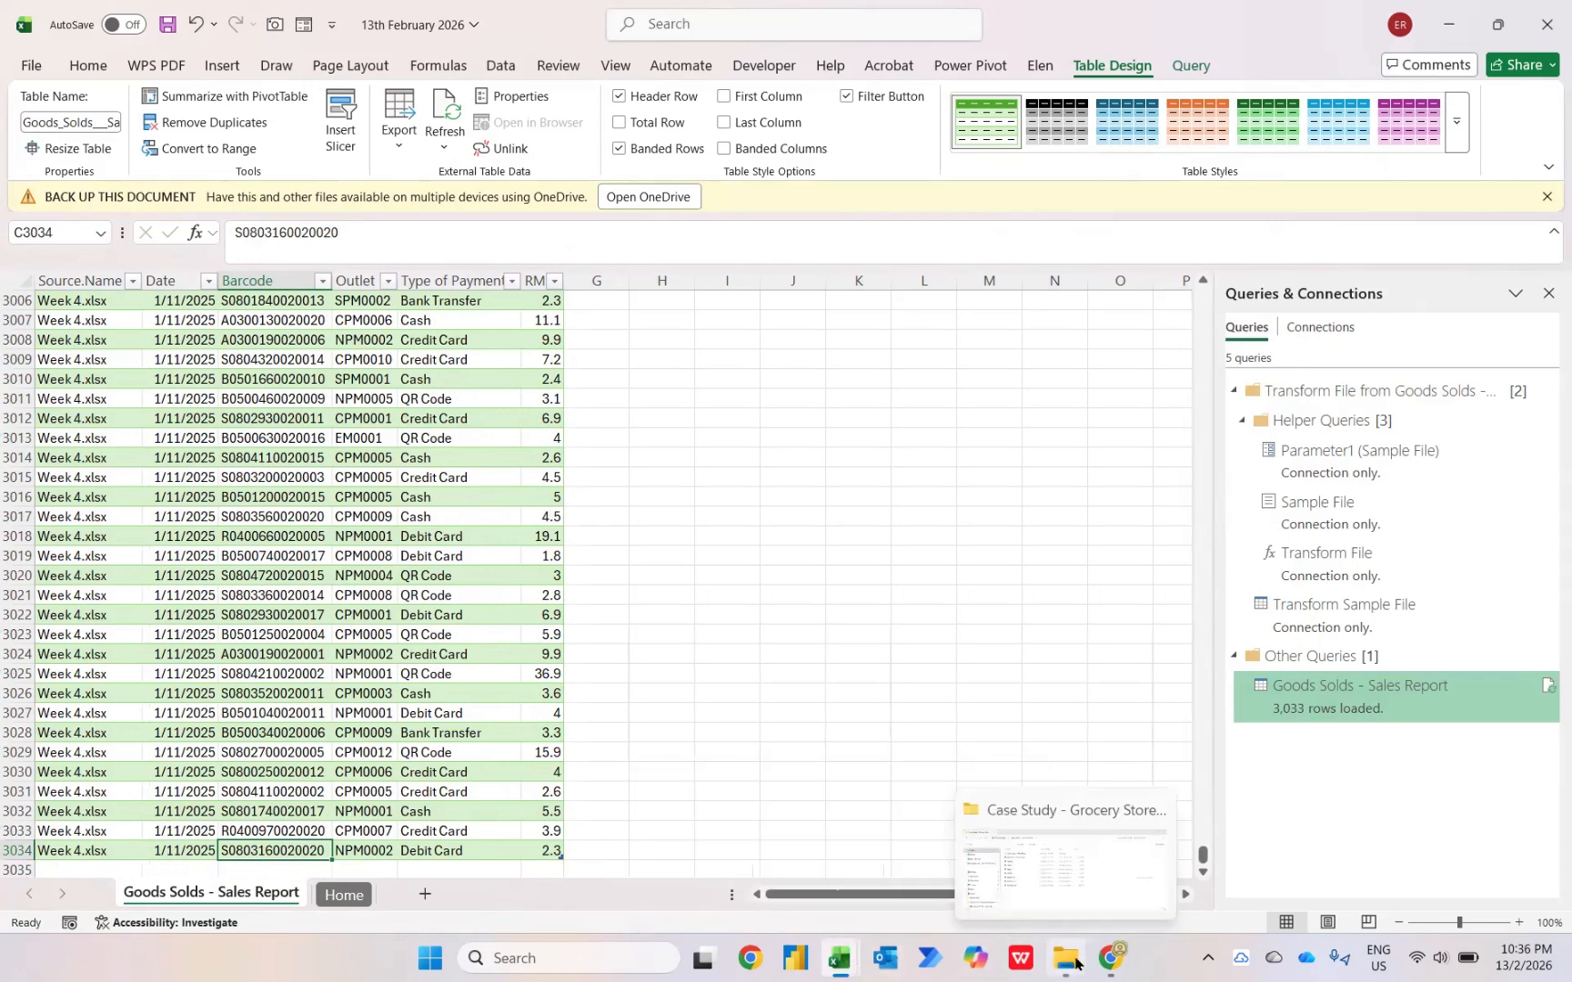
pyautogui.click(1055, 875)
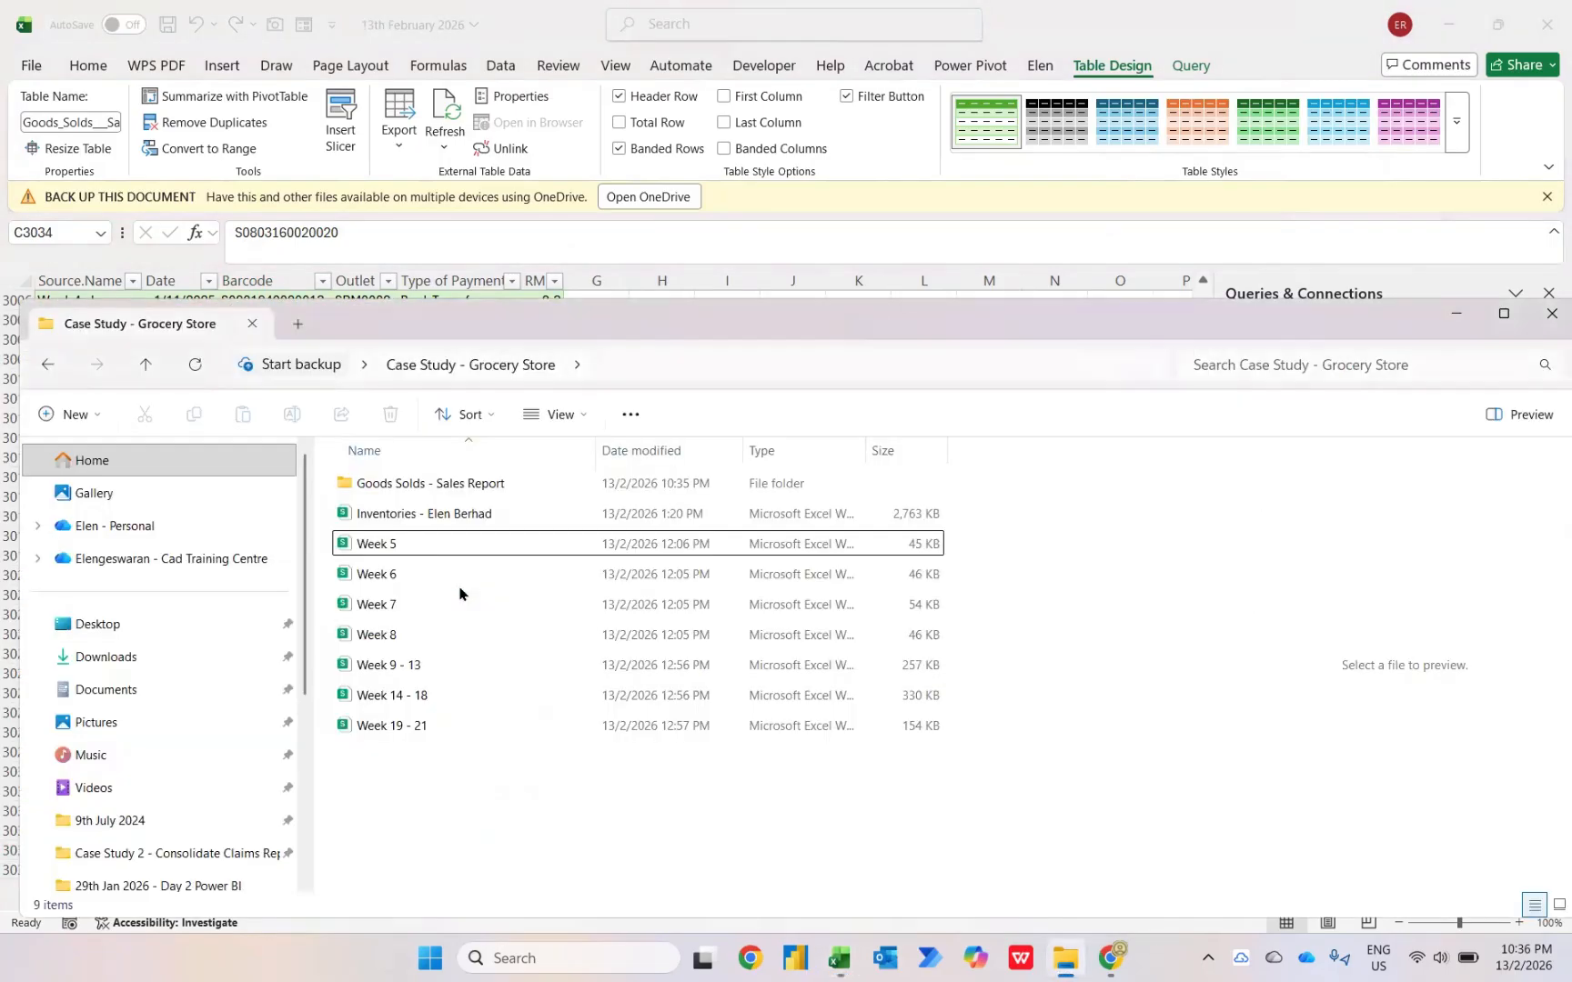
pyautogui.click(389, 546)
pyautogui.hotkey('shift', 'Down')
pyautogui.hotkey('shift', 'Down')
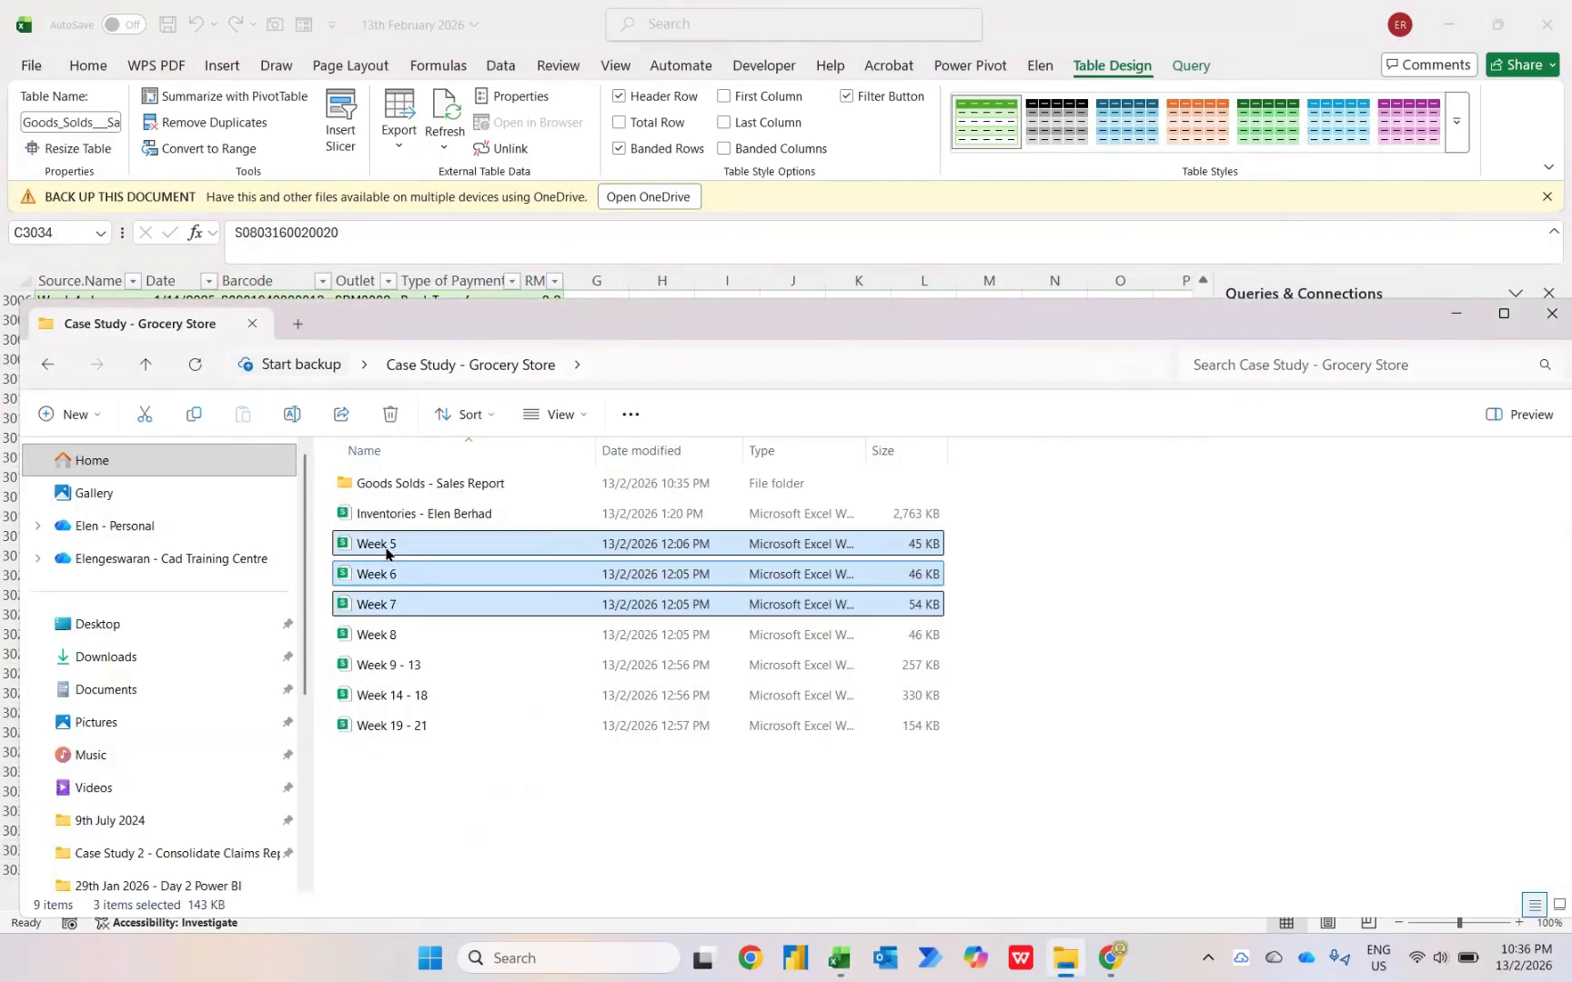
pyautogui.moveTo(405, 545); pyautogui.dragTo(510, 485)
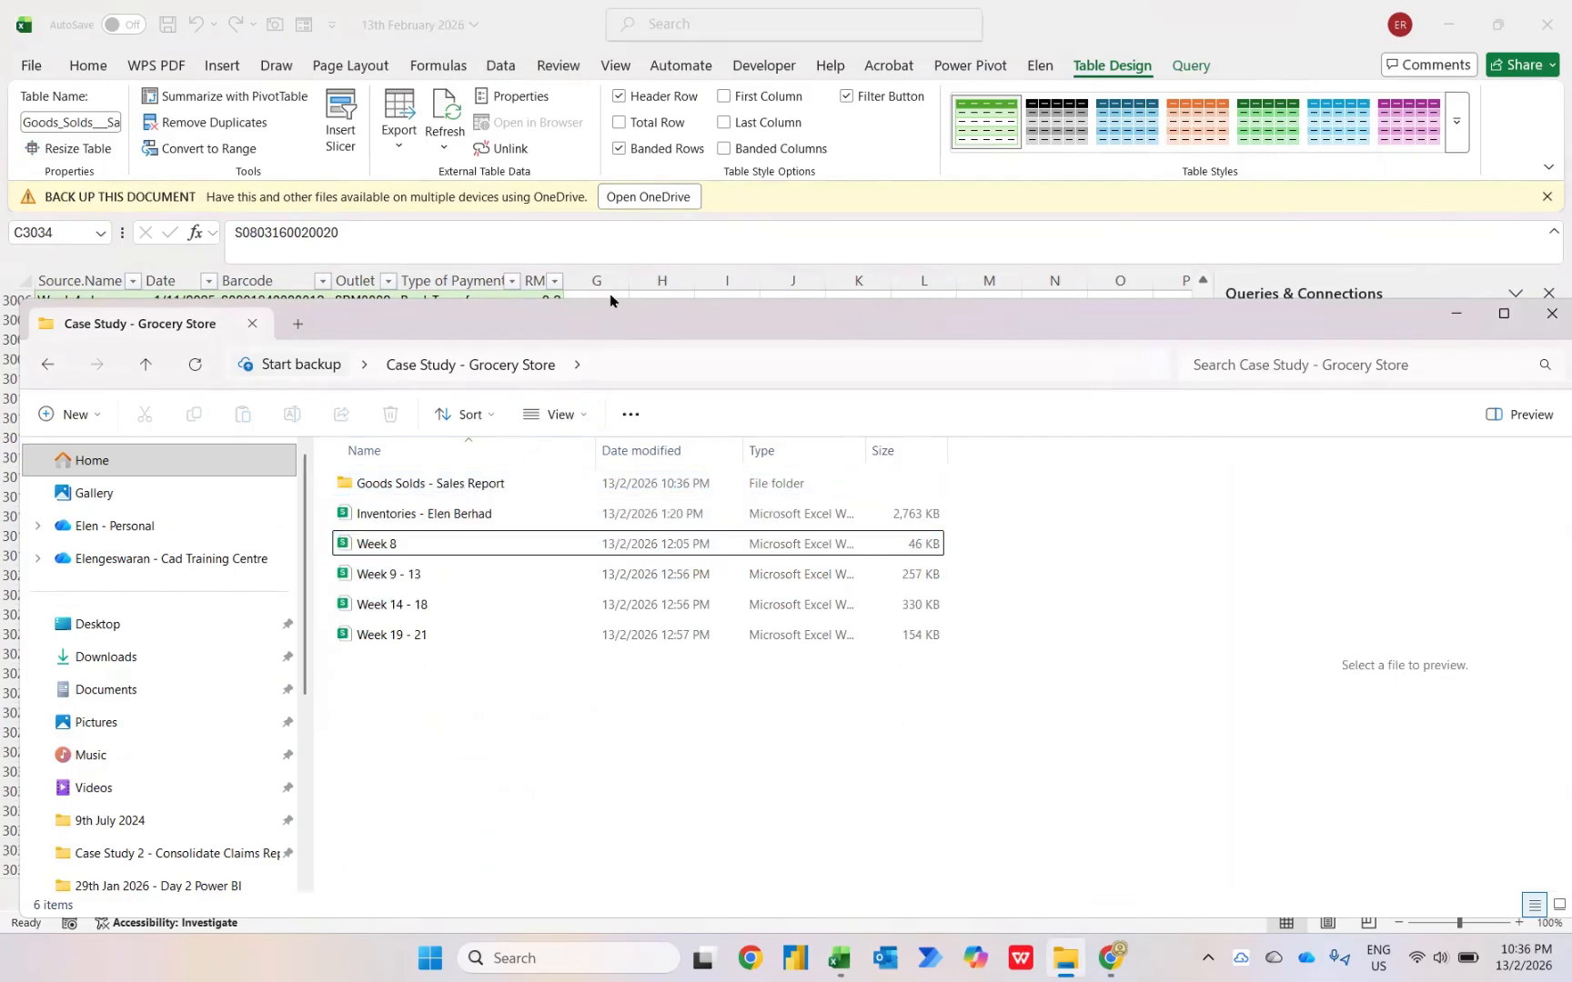
# Return to Excel and refresh the sales table to include the Week 5 to Week 7 files.
pyautogui.click(608, 266)
pyautogui.click(463, 401)
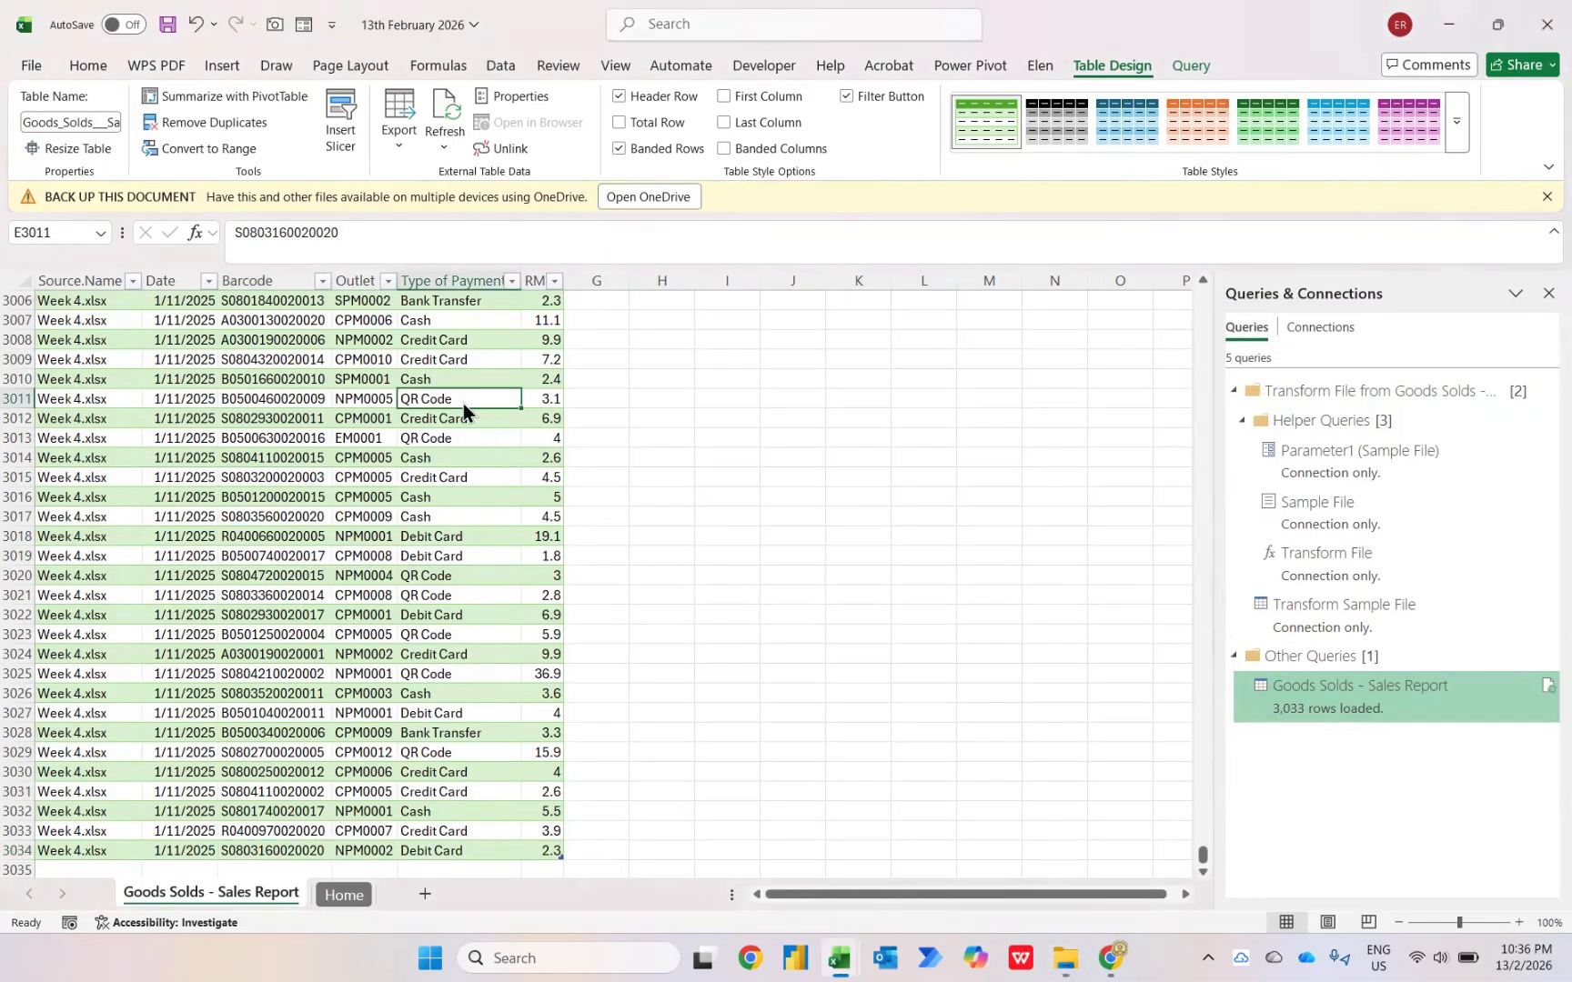
pyautogui.rightClick(463, 401)
pyautogui.click(516, 406)
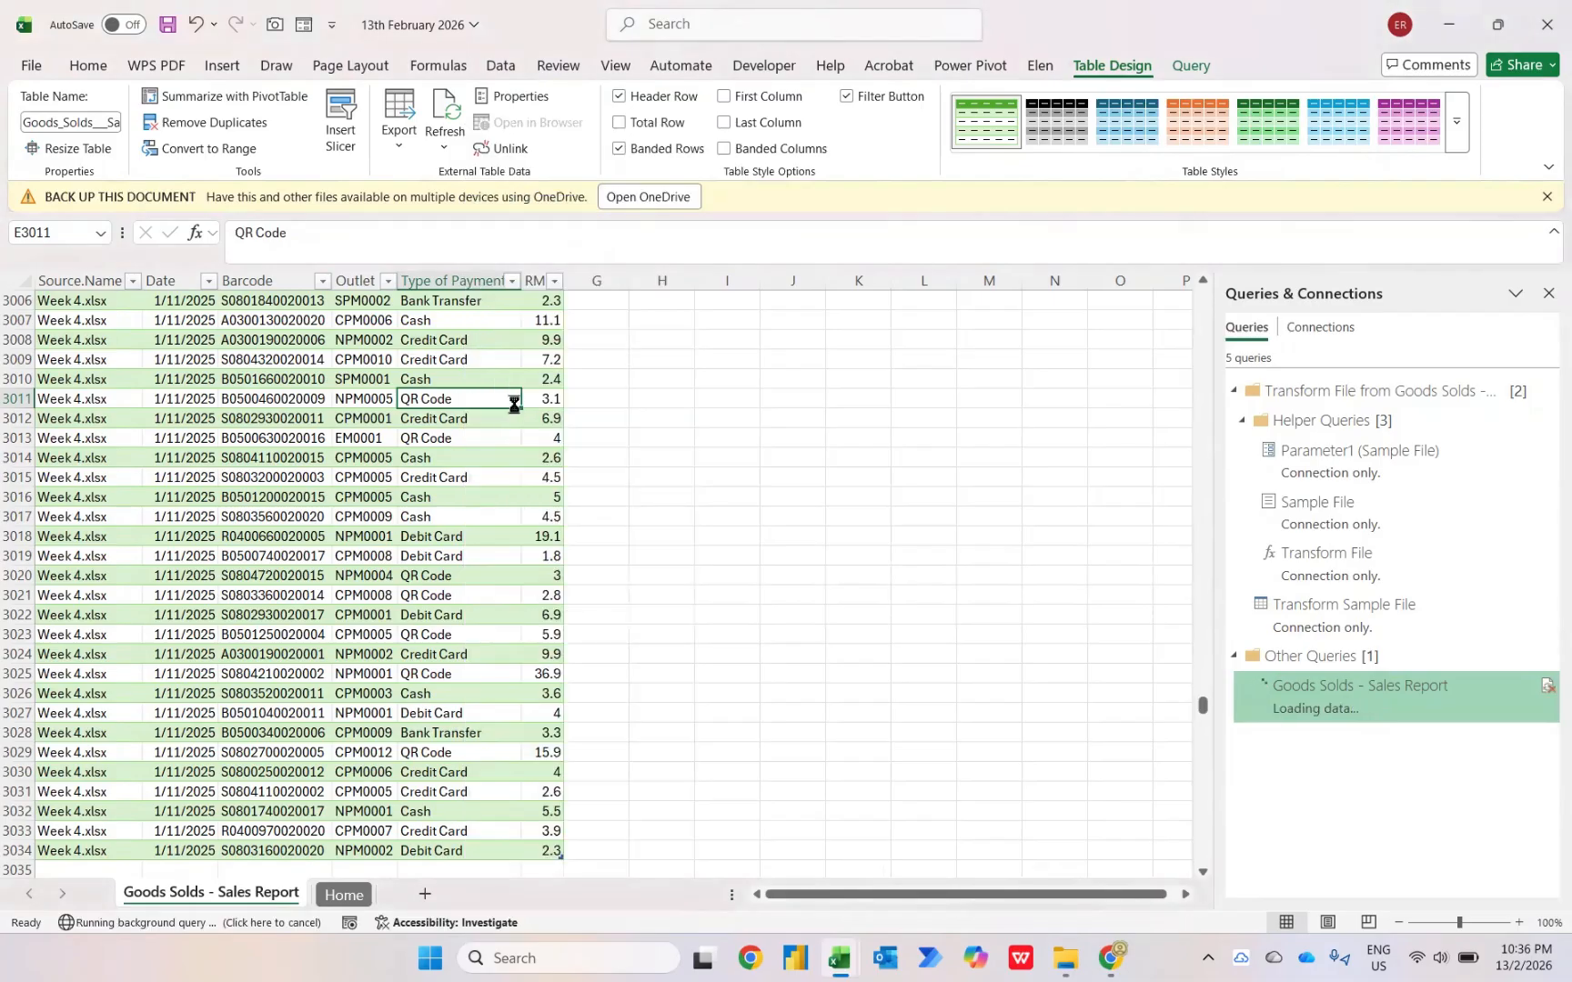
# Examine the end of the refreshed table, comparing the last Source.Name row with the last filled Date row.
pyautogui.press('Left')
pyautogui.press('Left')
pyautogui.press('Left')
pyautogui.press('Left')
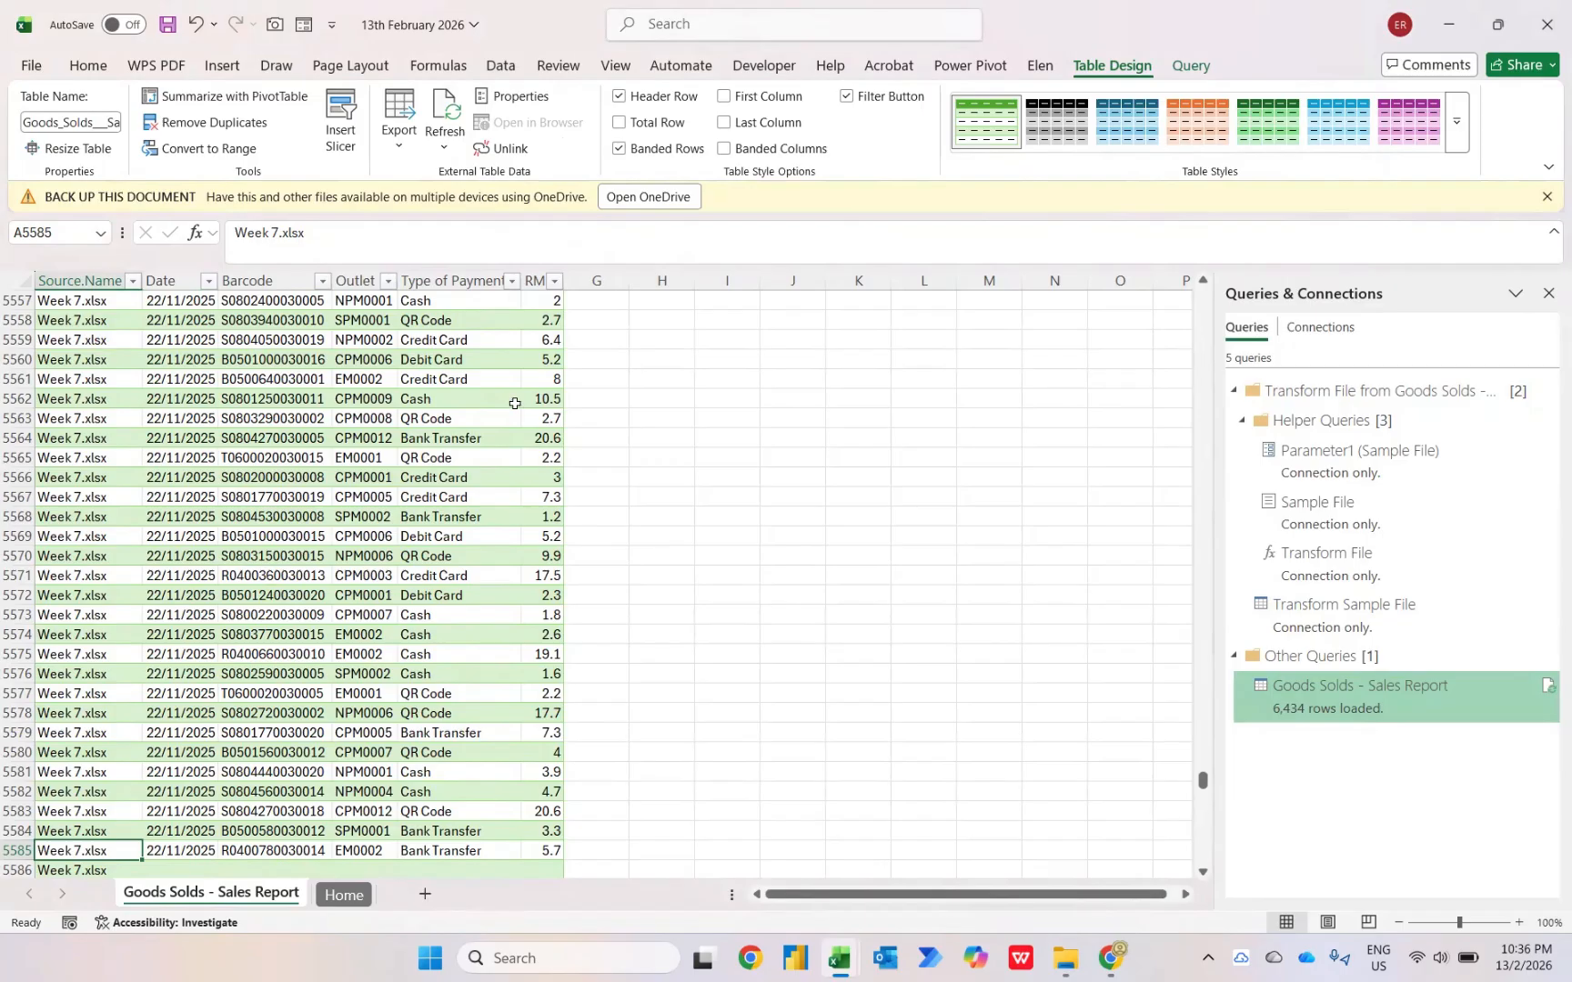
pyautogui.hotkey('ctrl', 'Down')
pyautogui.press('Right')
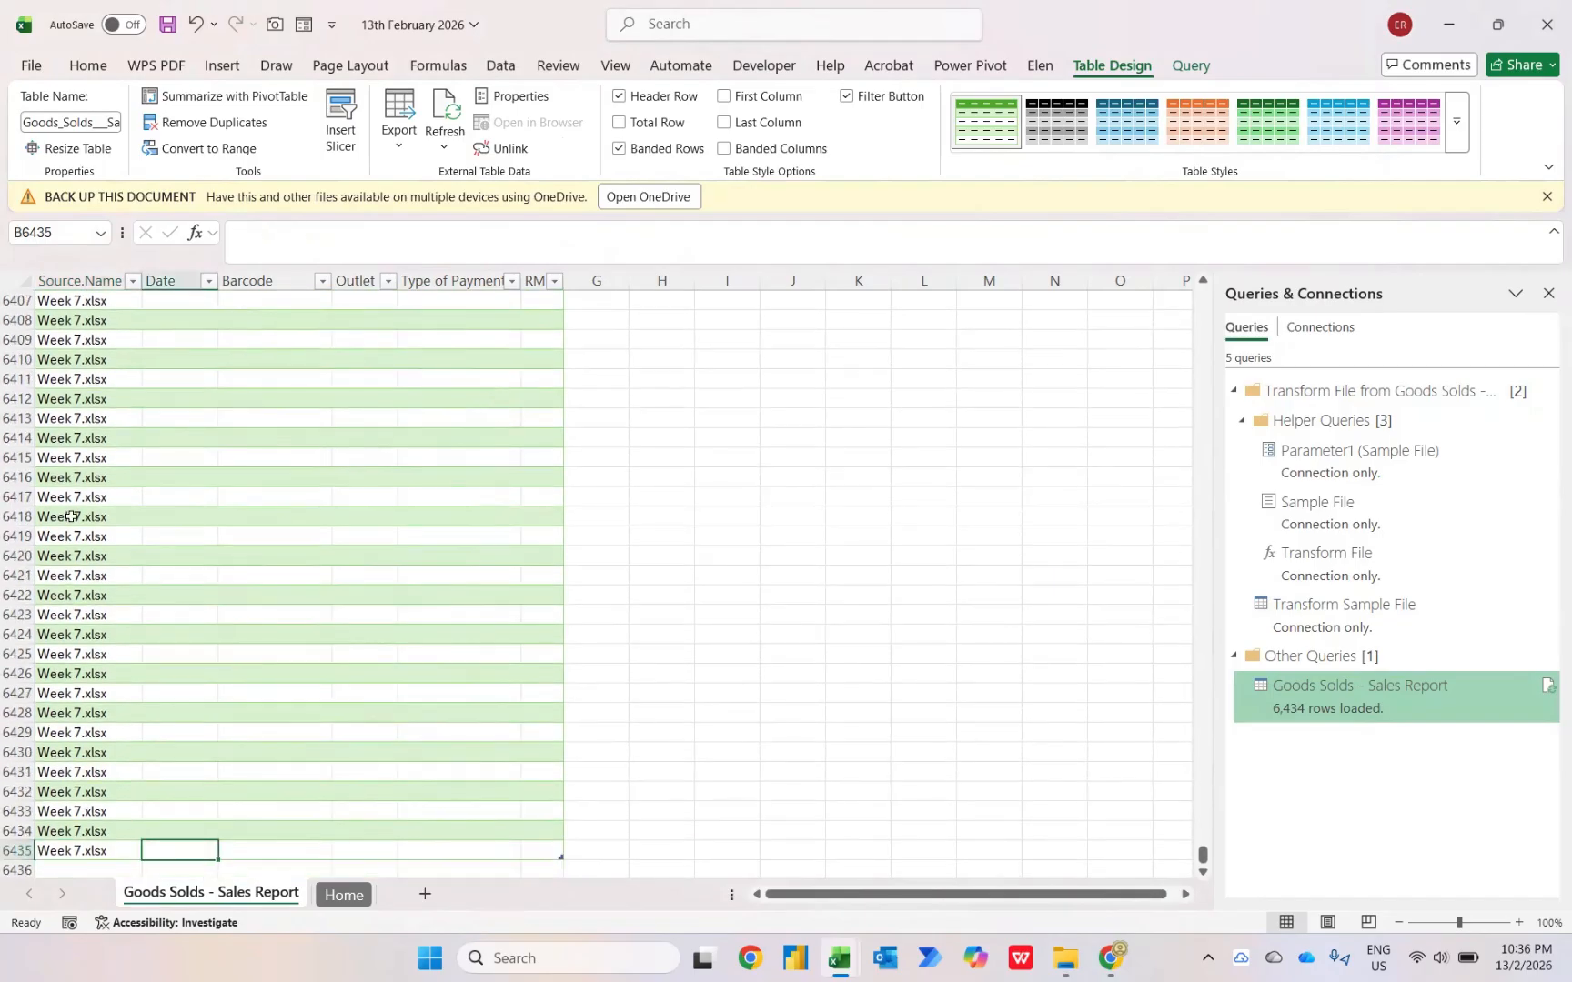
pyautogui.hotkey('ctrl', 'Up')
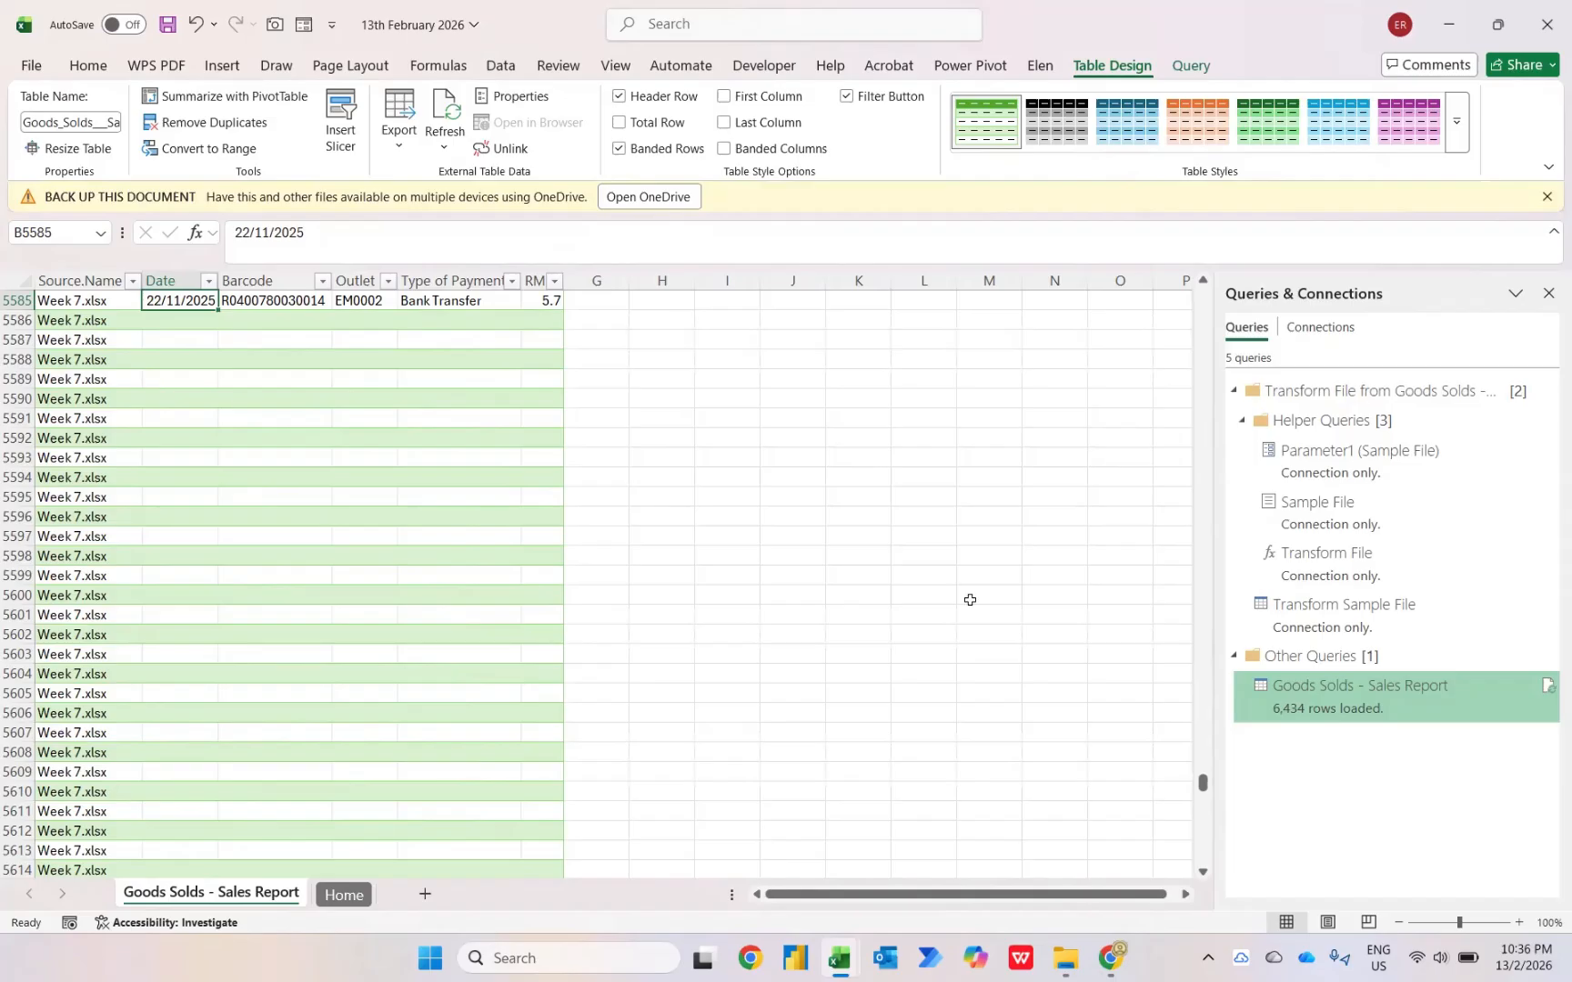
# Open the Goods Solds - Sales Report query for editing in Power Query.
pyautogui.click(1298, 705)
pyautogui.rightClick(1297, 701)
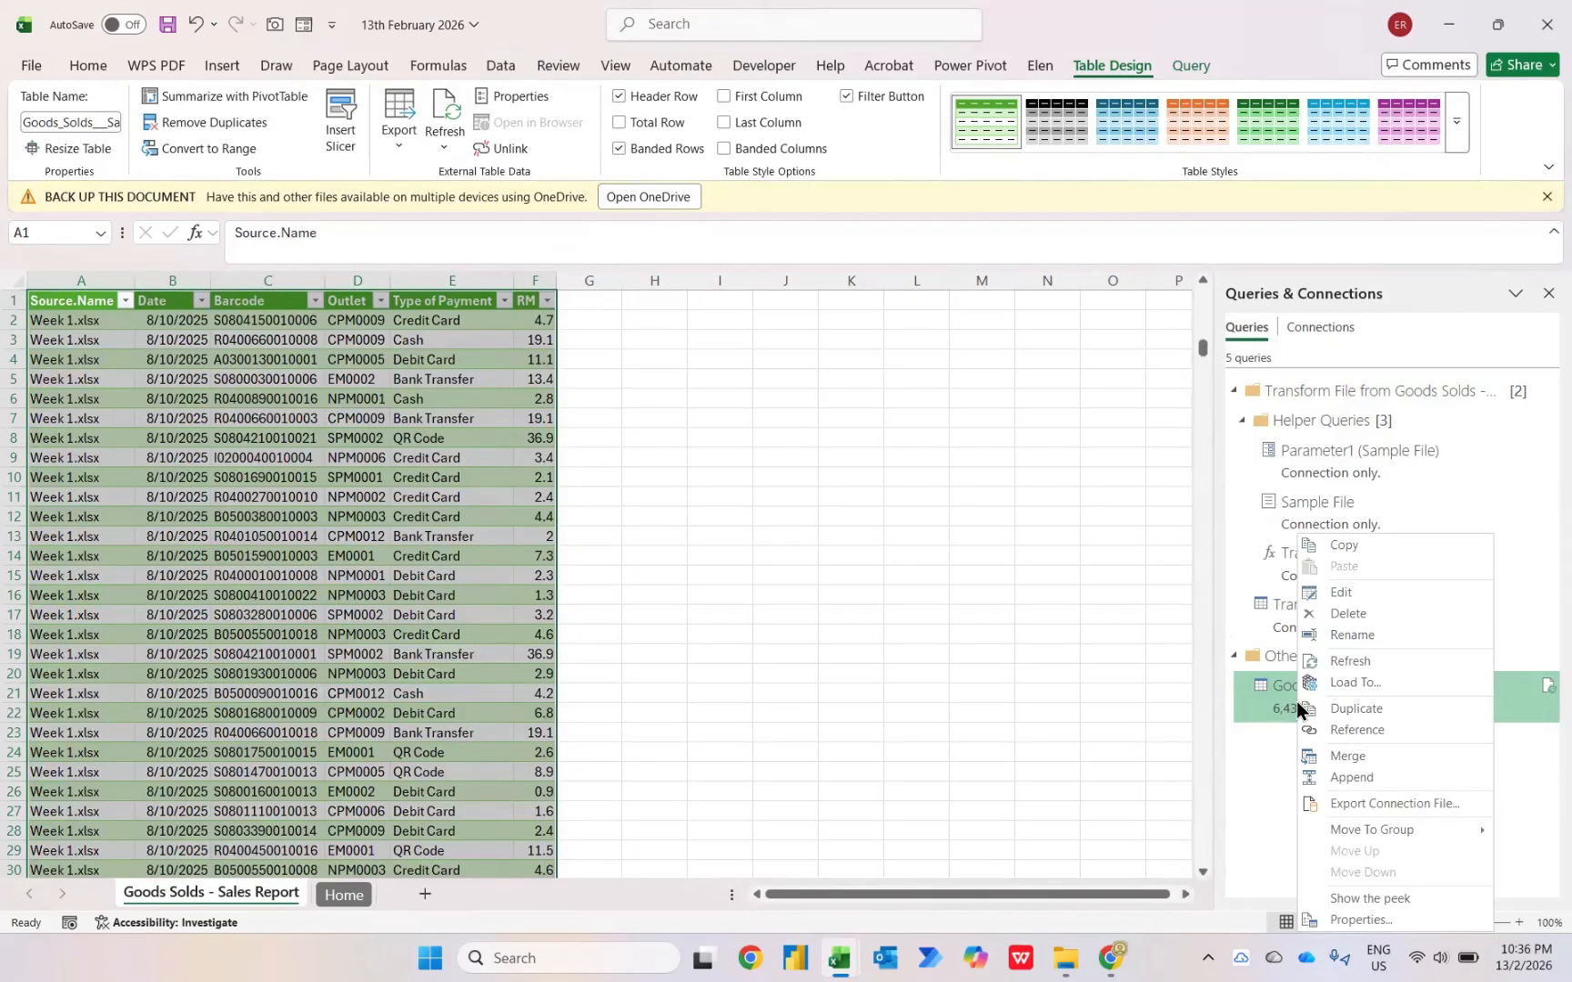
pyautogui.click(1347, 603)
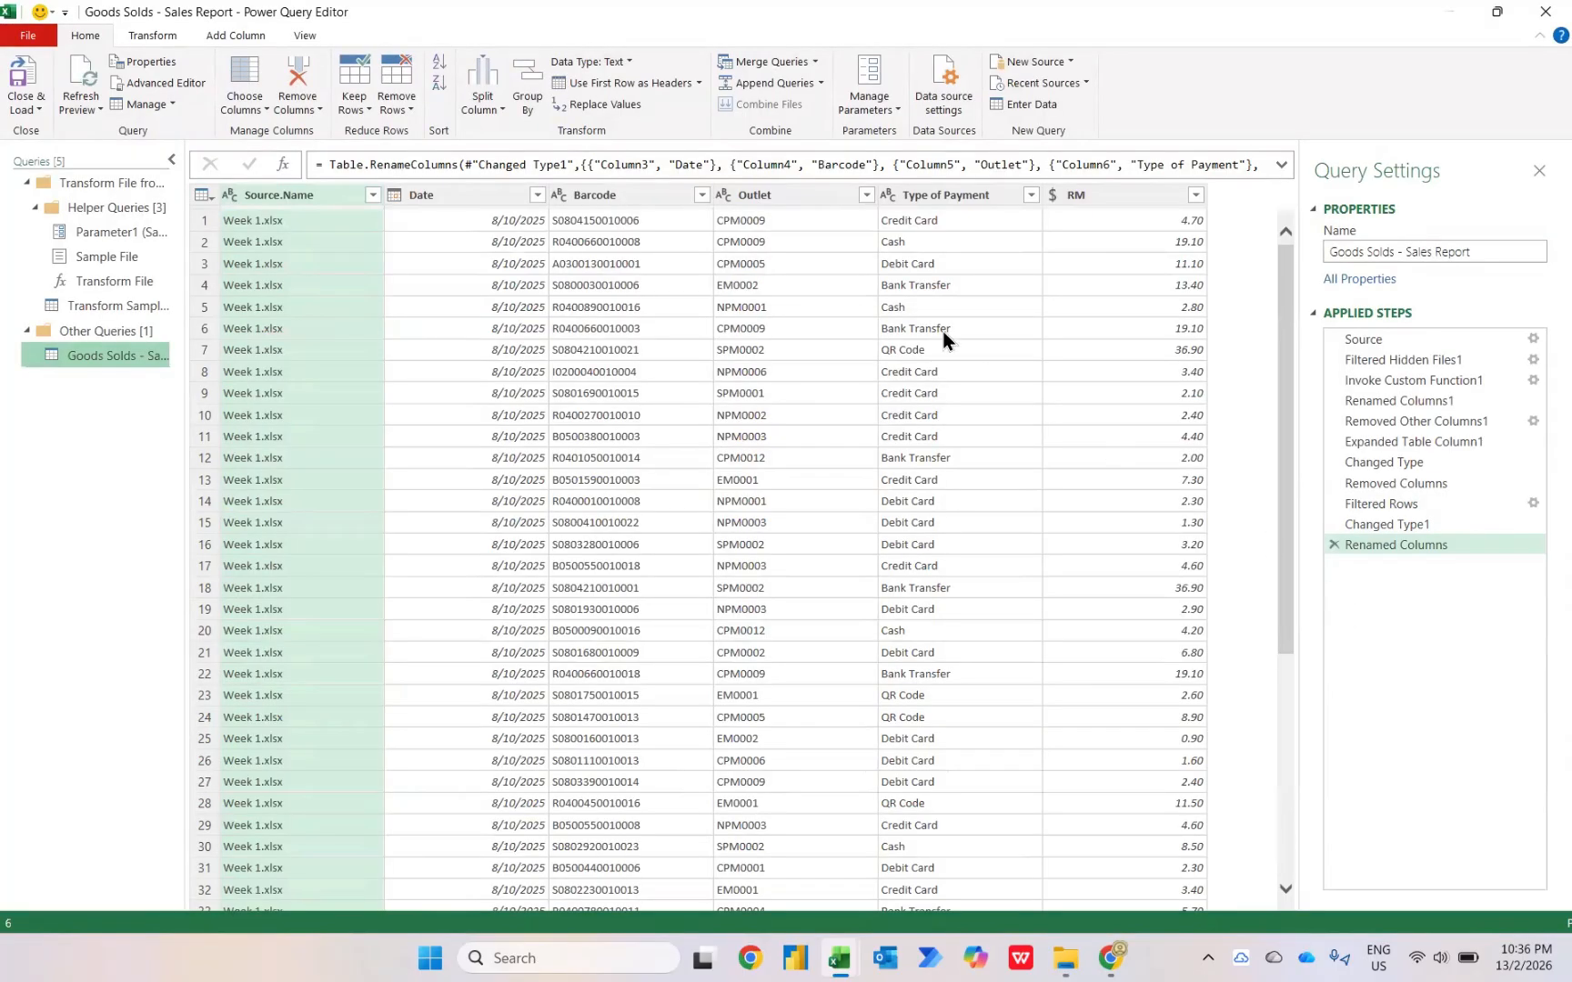
# Filter the RM column to keep only rows whose value does not equal null.
pyautogui.click(1108, 197)
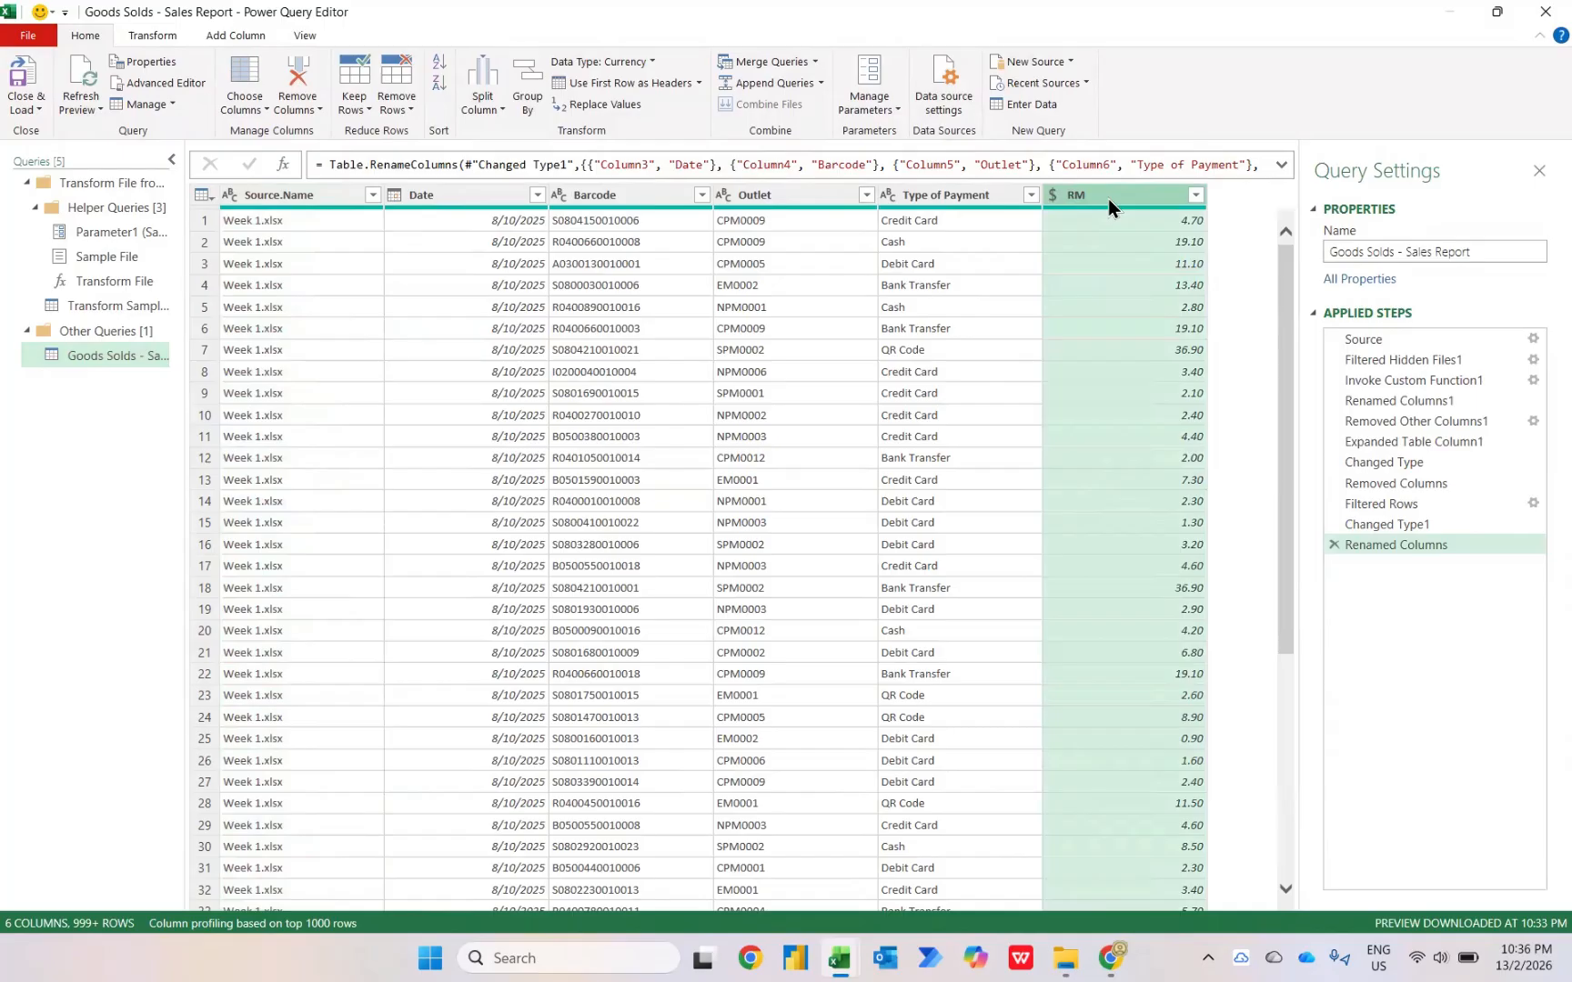
pyautogui.click(1192, 196)
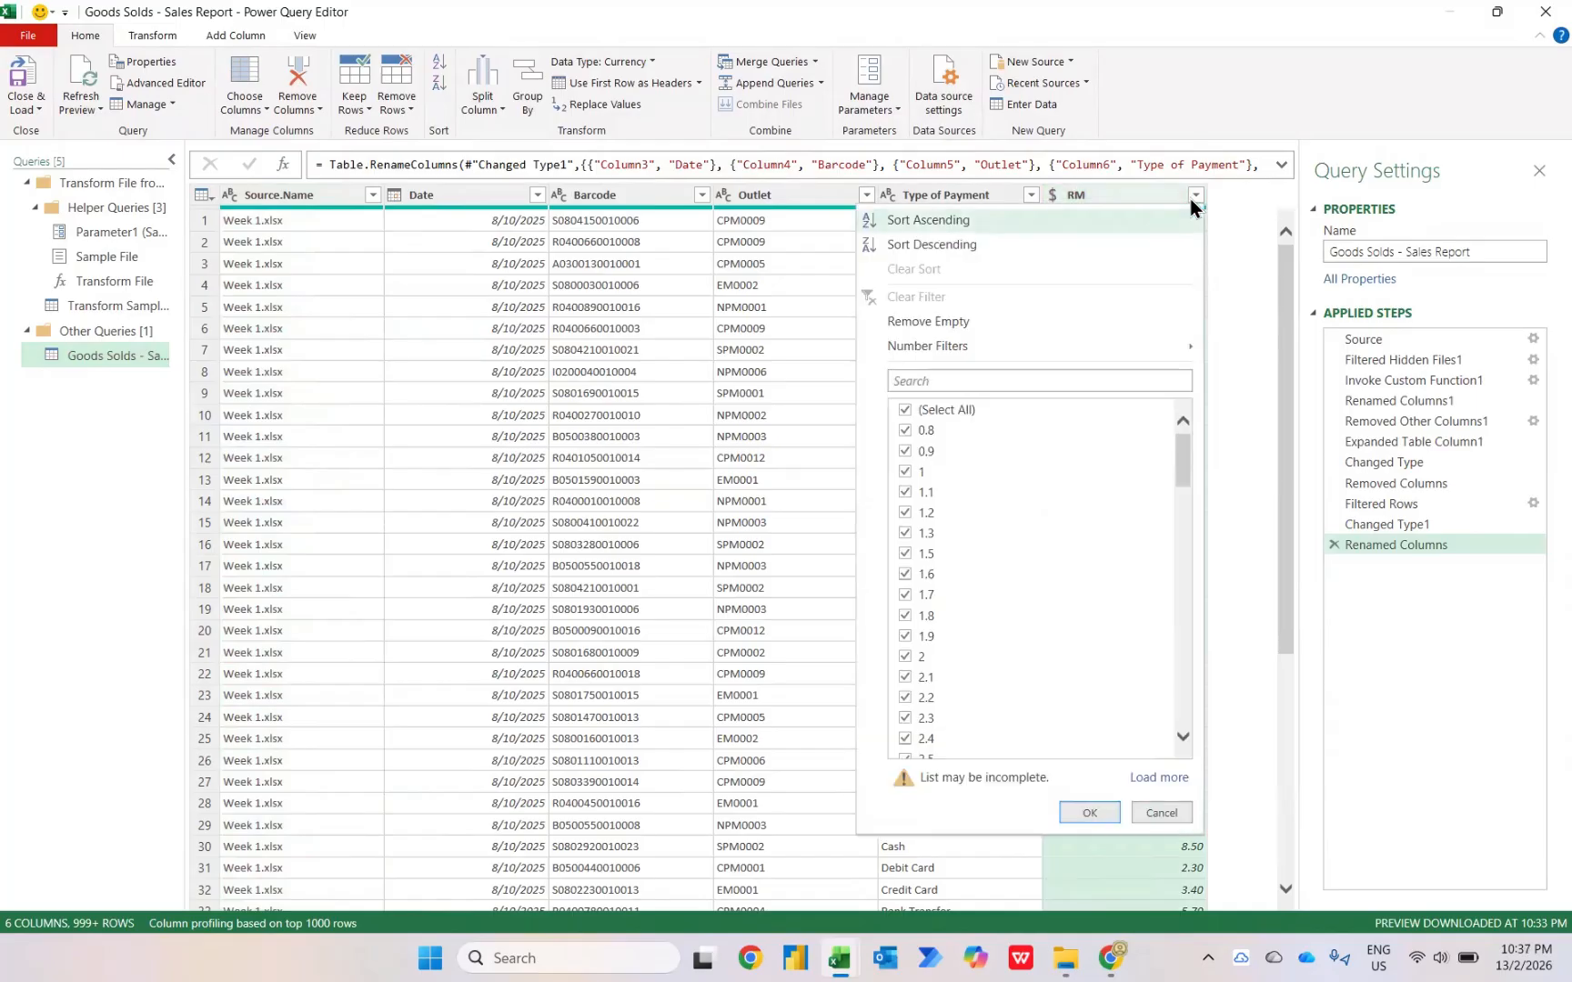
pyautogui.moveTo(1064, 350)
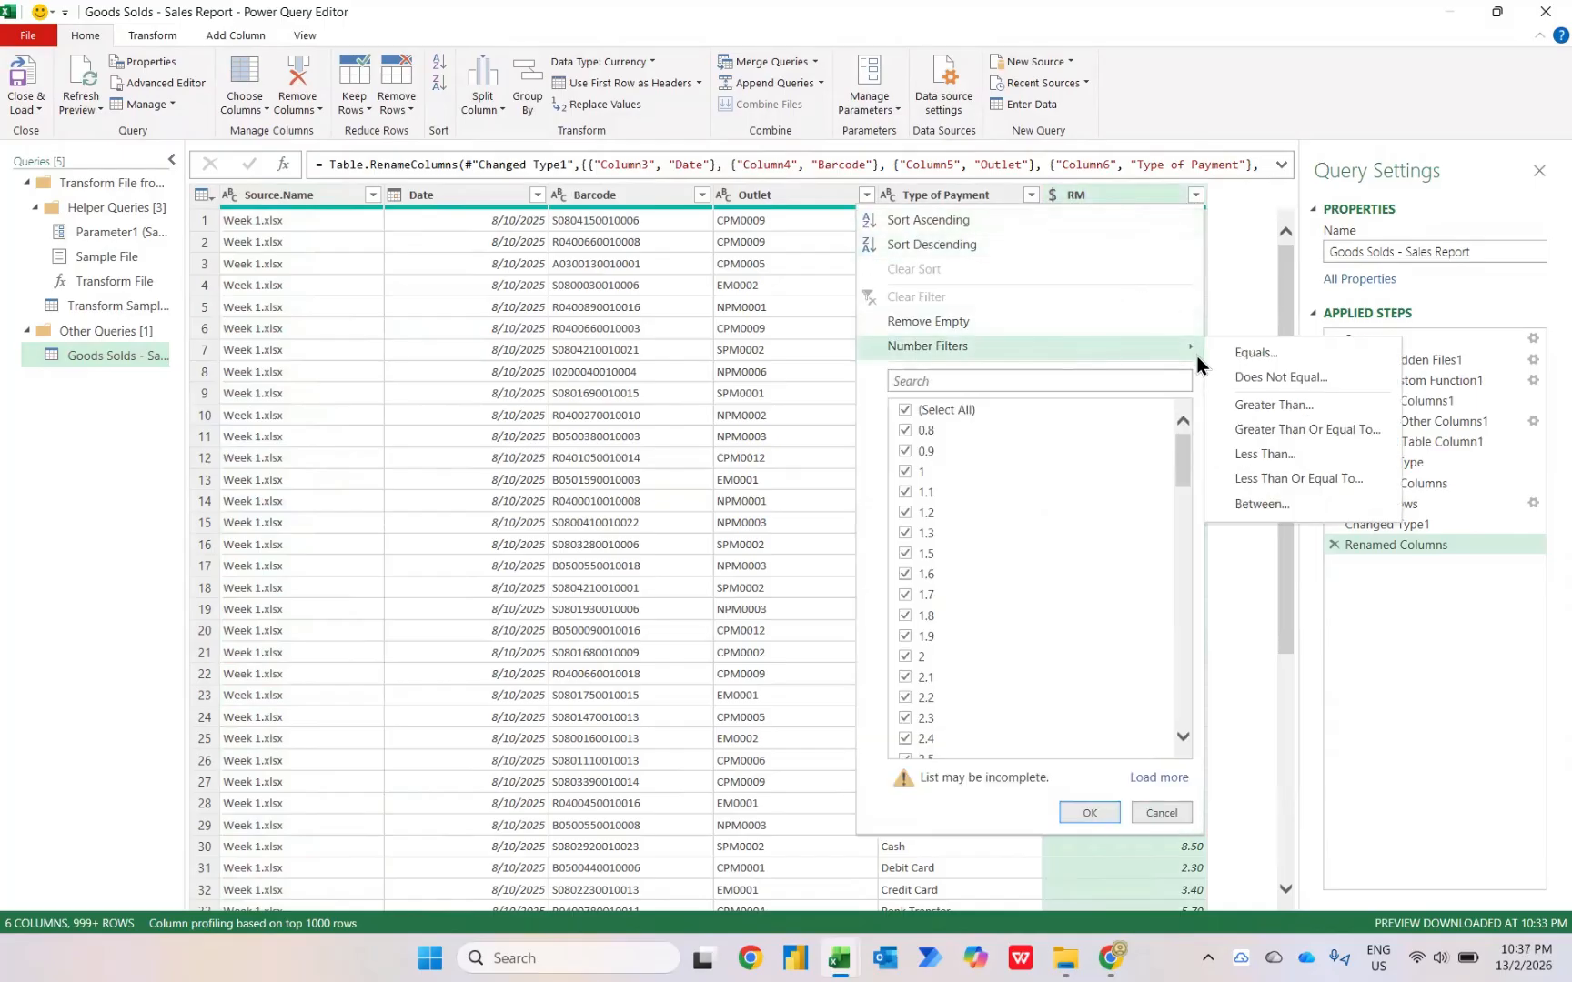
pyautogui.click(1246, 377)
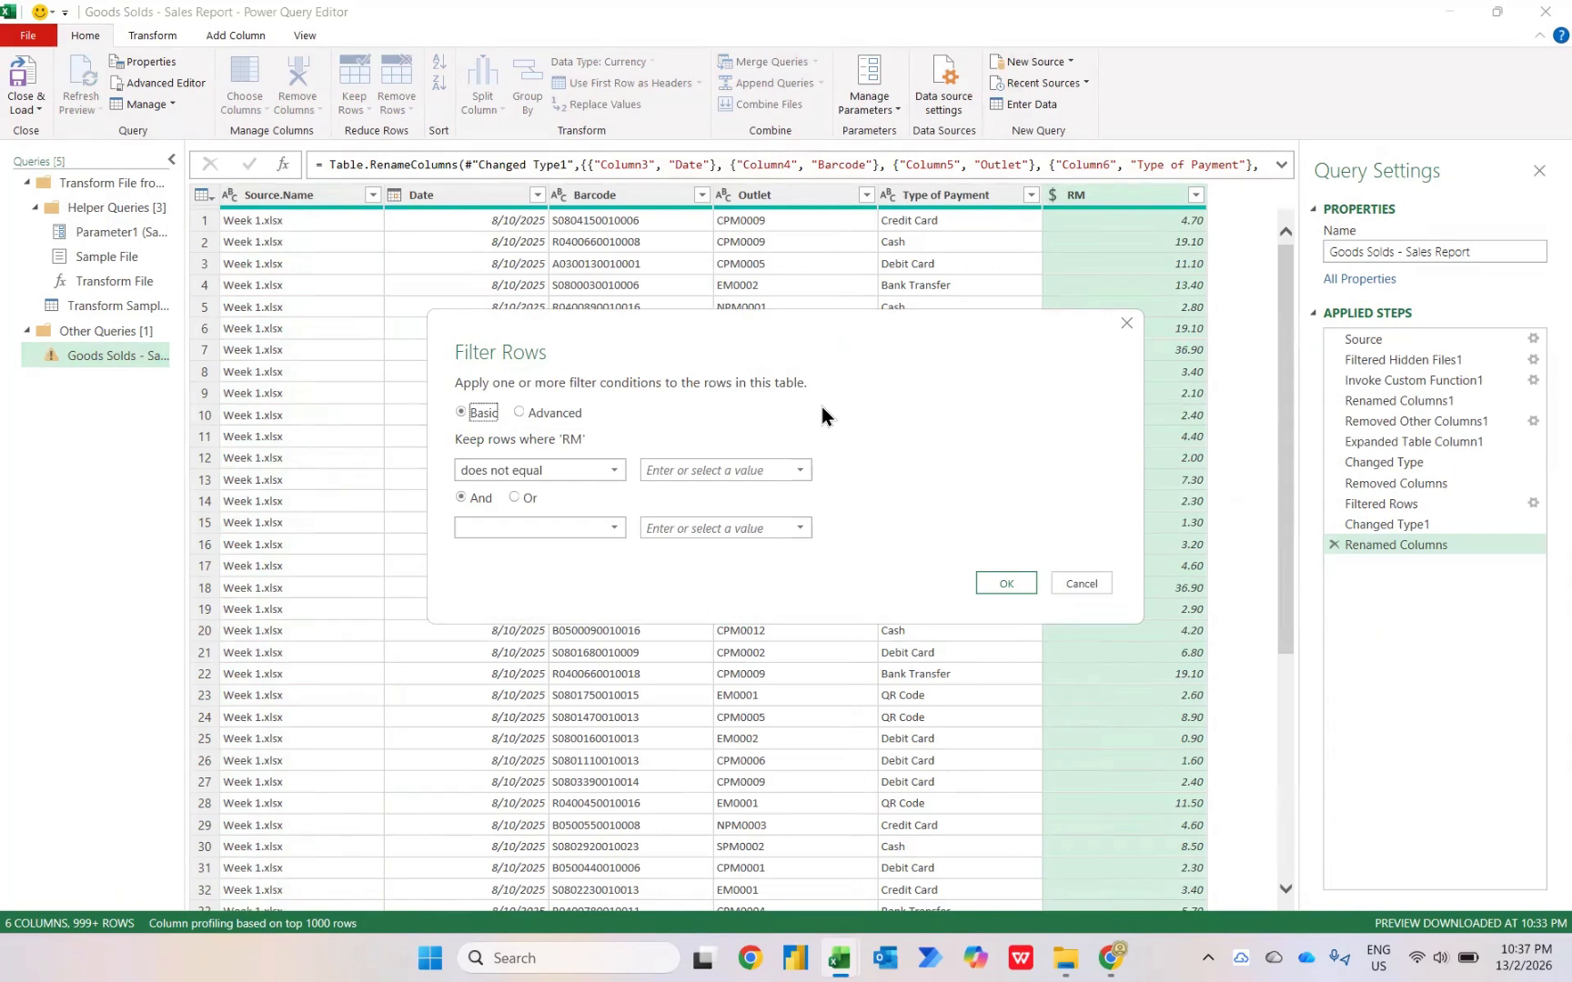
pyautogui.click(702, 462)
pyautogui.write('NU')
pyautogui.press('BackSpace')
pyautogui.press('BackSpace')
pyautogui.press('capslock')
pyautogui.write('null')
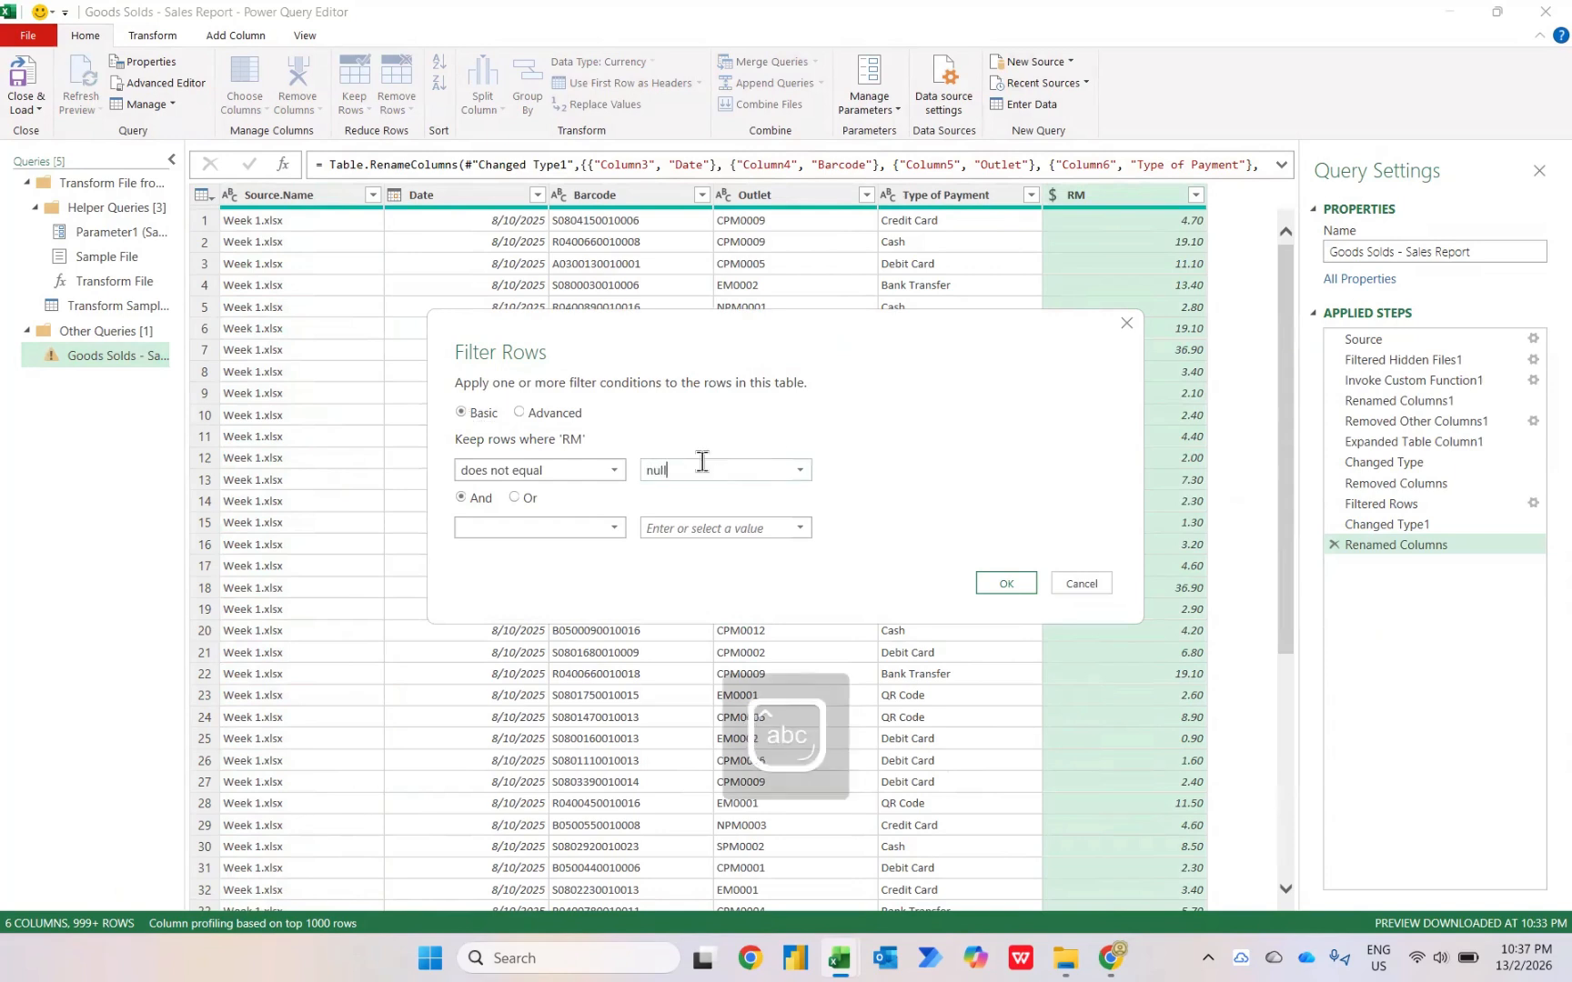
pyautogui.click(990, 586)
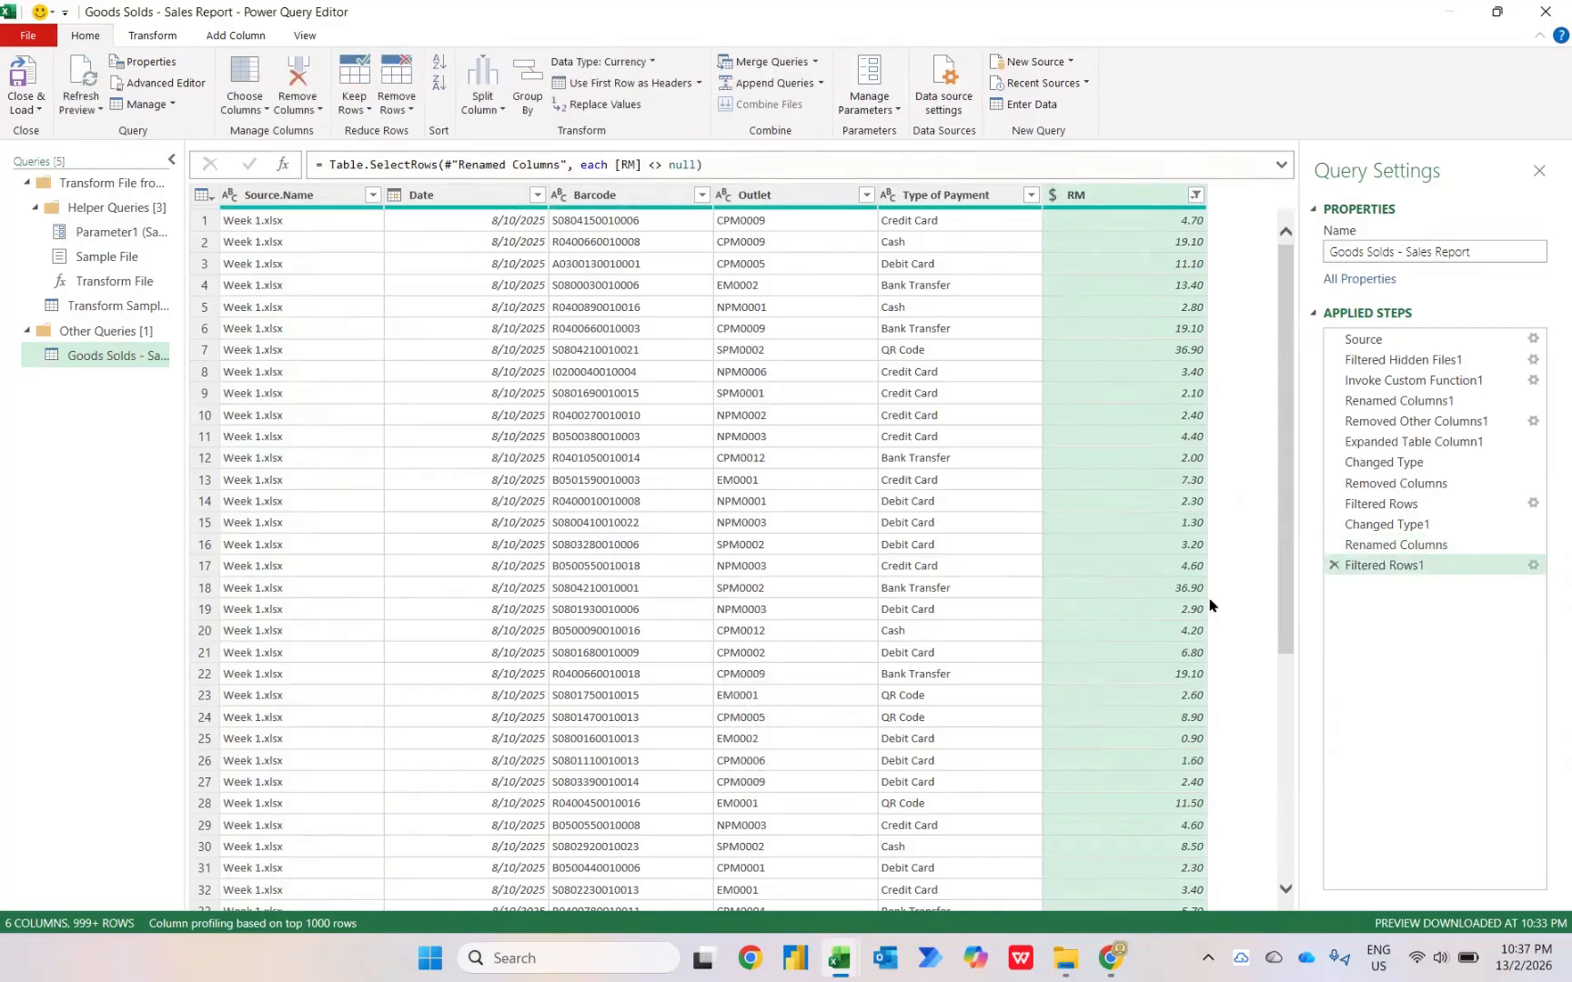
# Close the Power Query Editor, load the filtered sales query to the worksheet, and check the last rows of its Source.Name and Date columns.
pyautogui.click(24, 73)
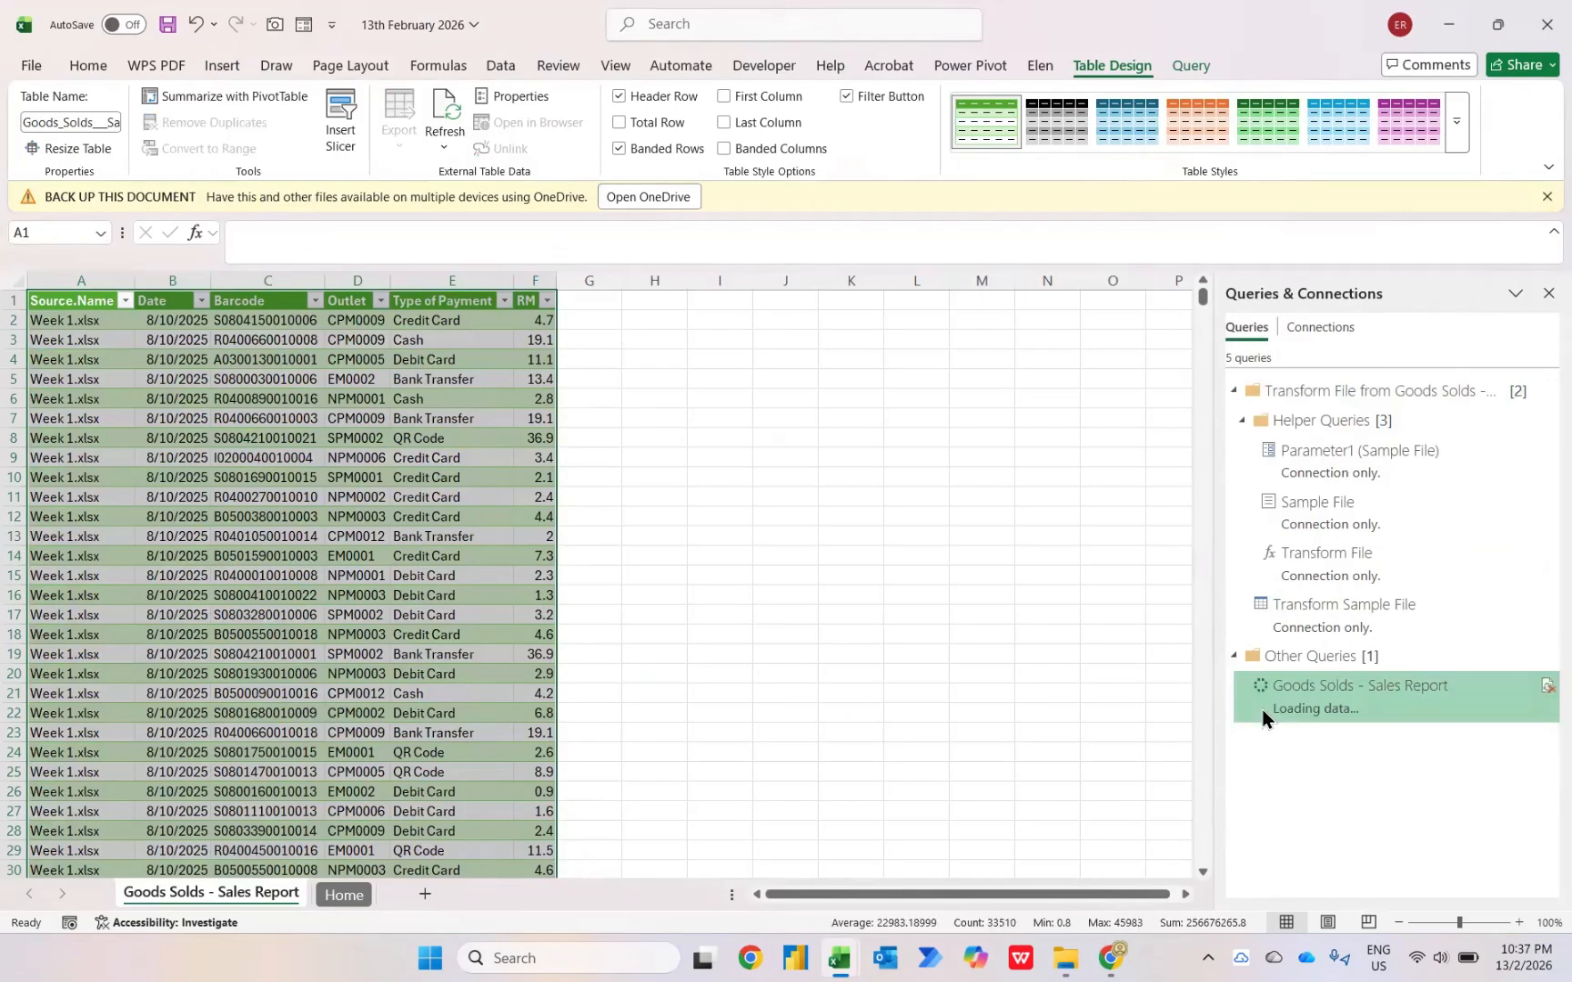
pyautogui.moveTo(1263, 710)
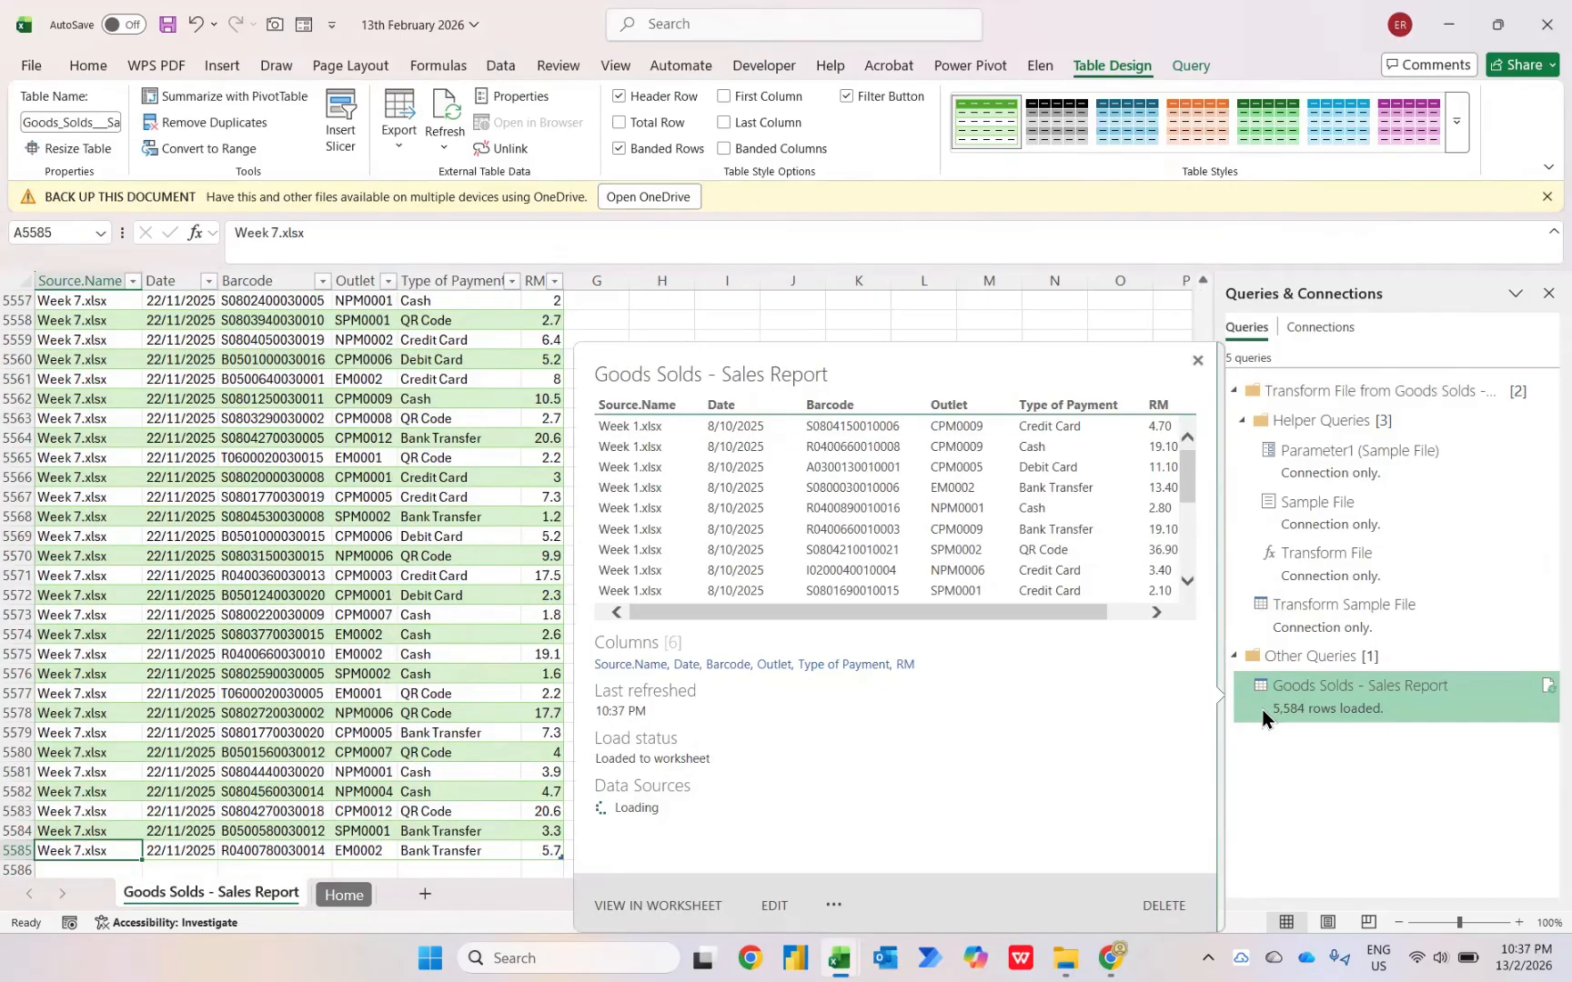
pyautogui.press('Down')
pyautogui.press('Down')
pyautogui.press('Down')
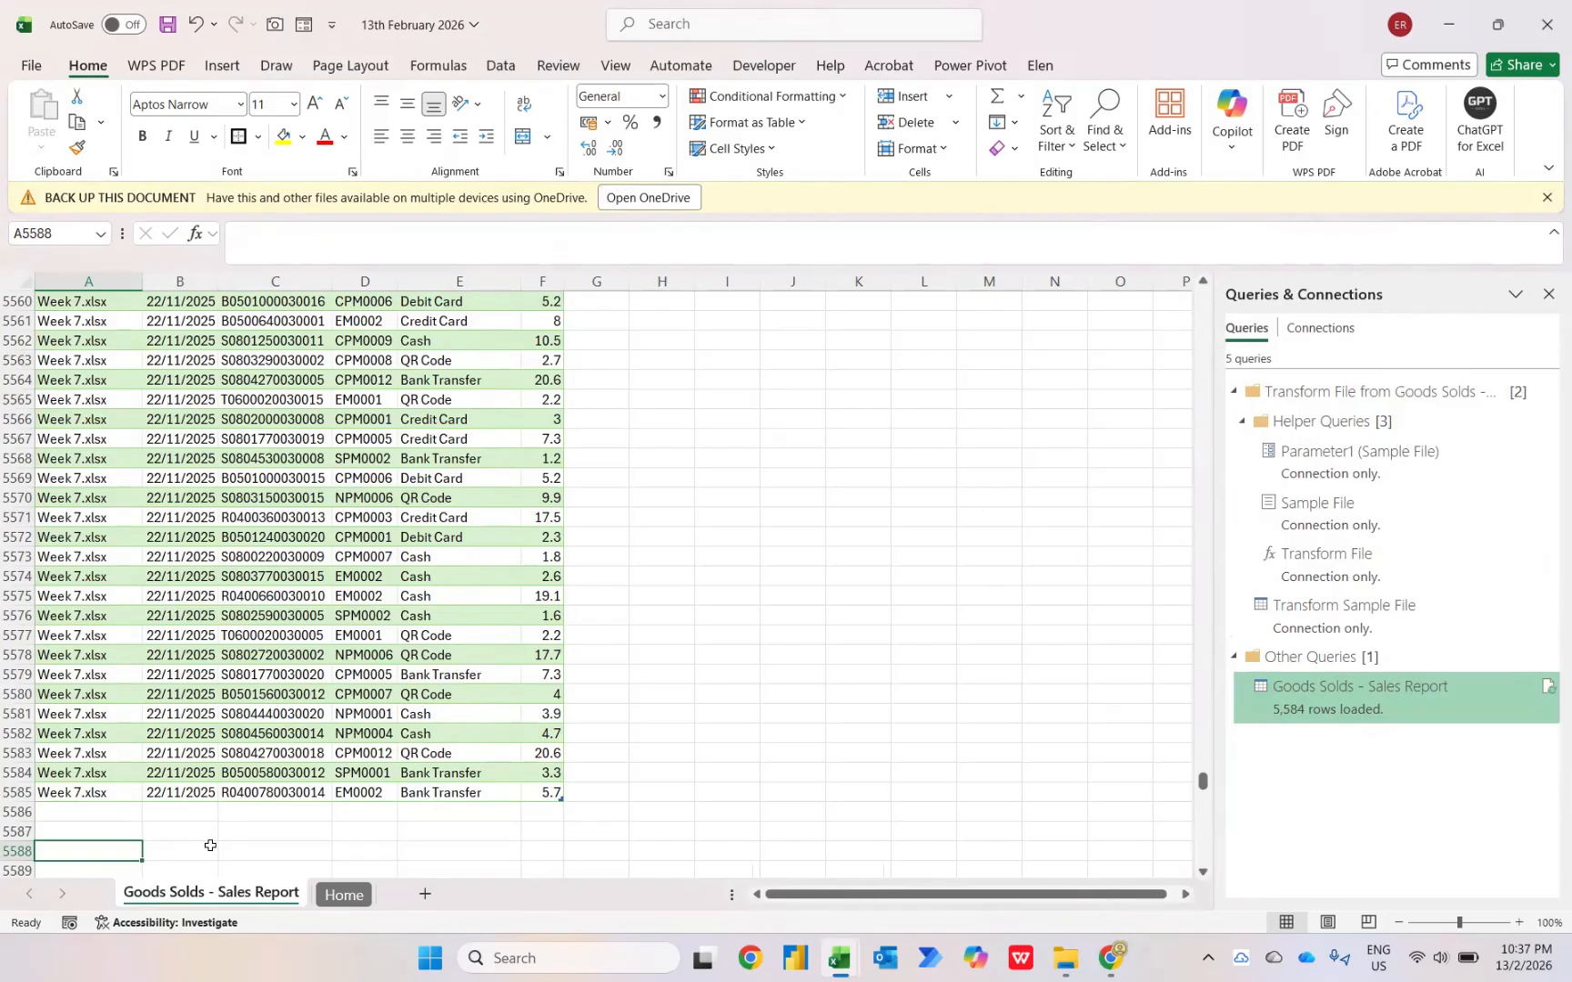
pyautogui.press('Up')
pyautogui.press('Up')
pyautogui.press('Up')
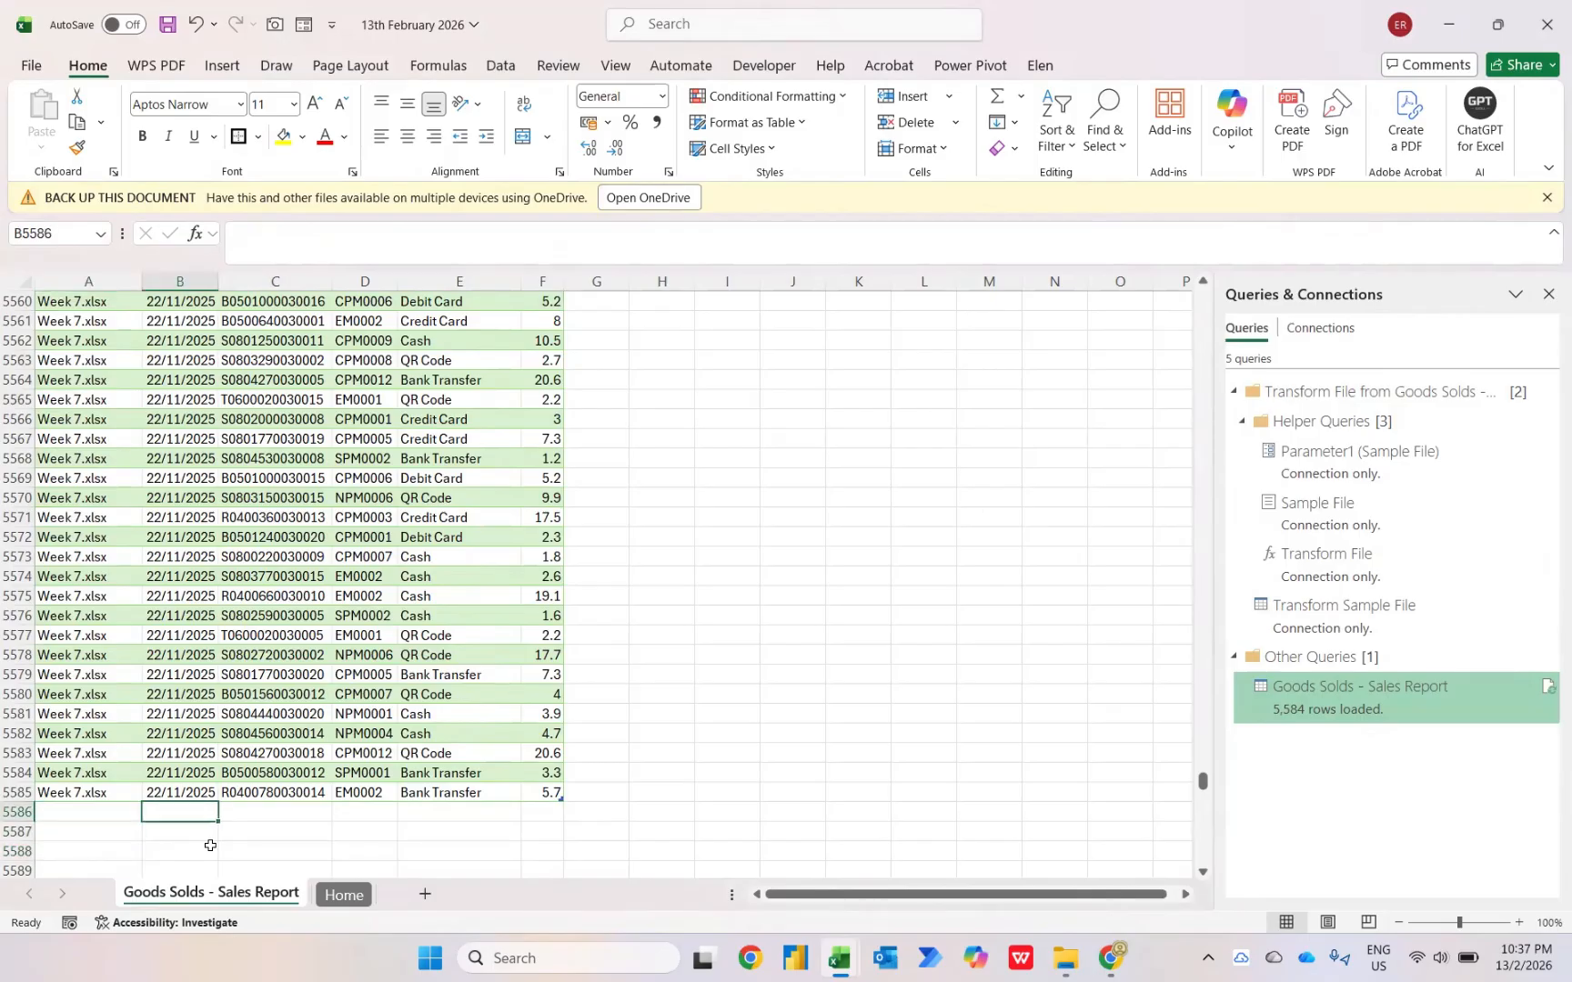
pyautogui.press('Right')
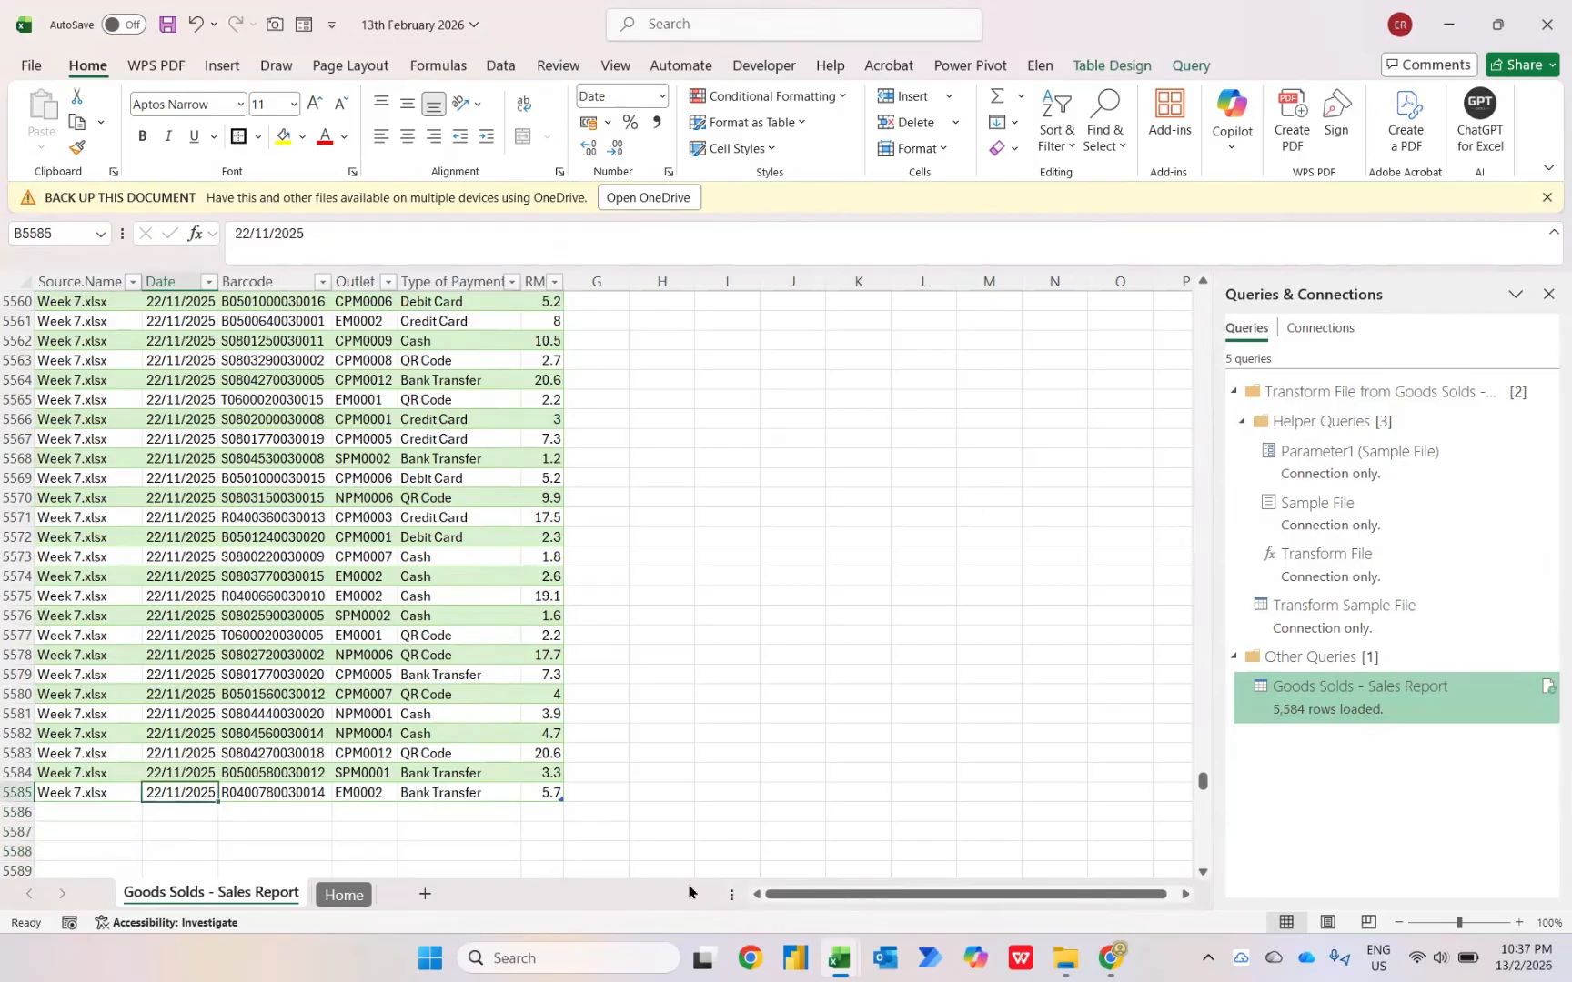
# In File Explorer, move the Week 8, Week 9 - 13 and Week 14 - 18 files into the Goods Solds - Sales Report folder.
pyautogui.moveTo(1068, 959)
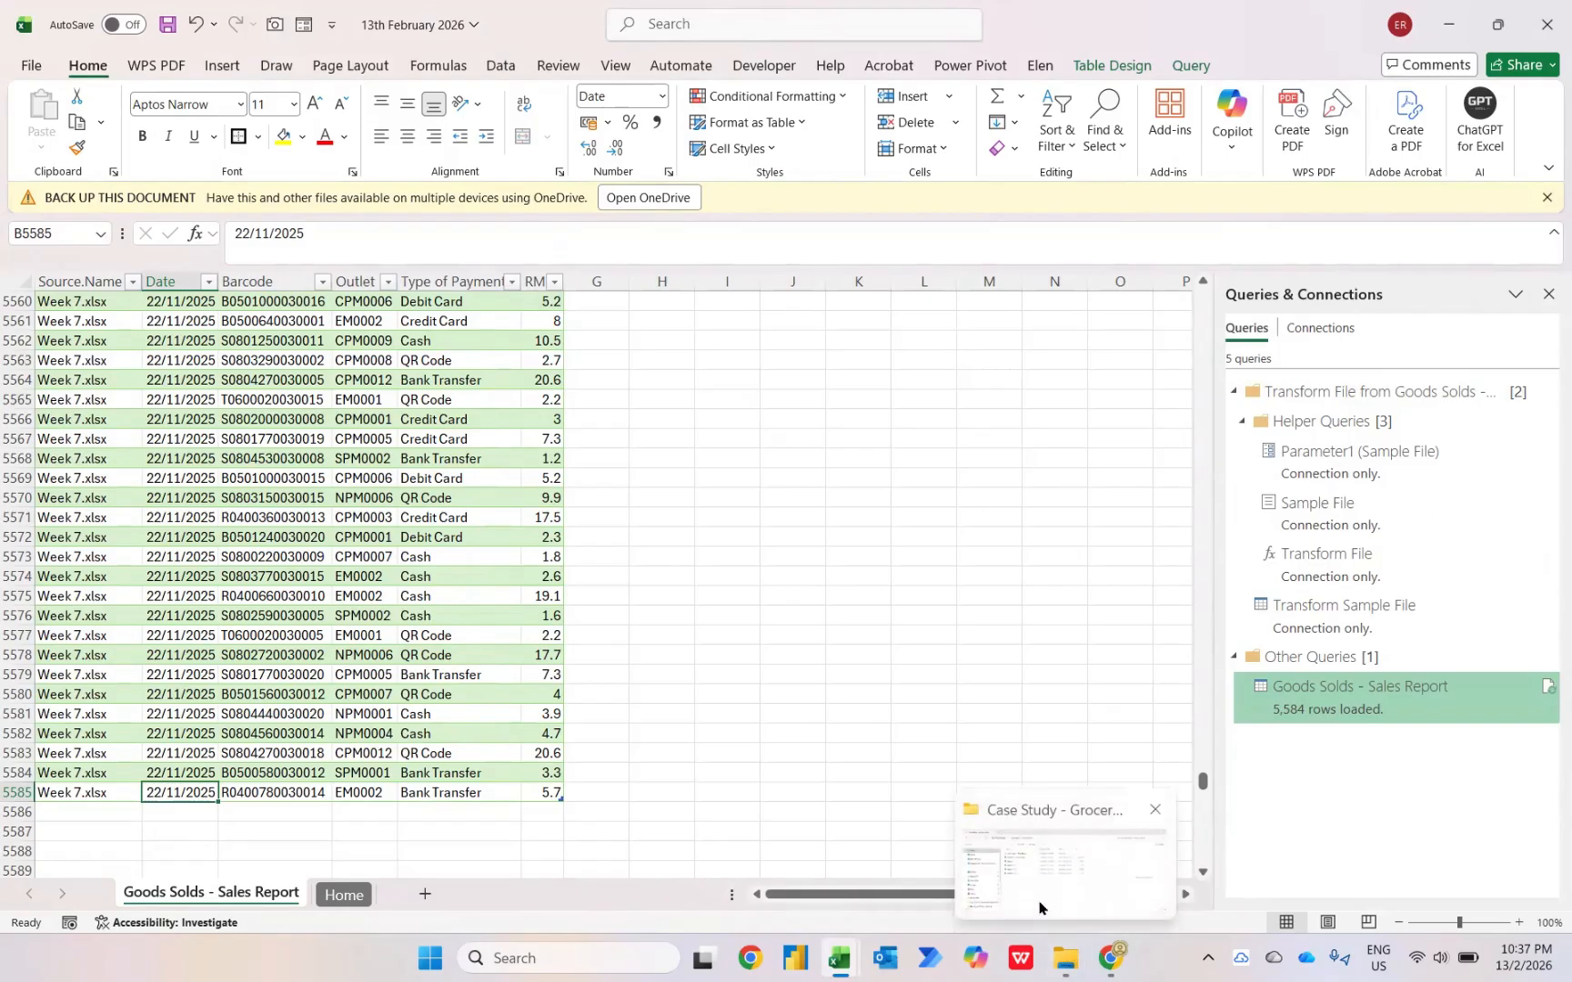
pyautogui.click(1038, 905)
pyautogui.click(368, 544)
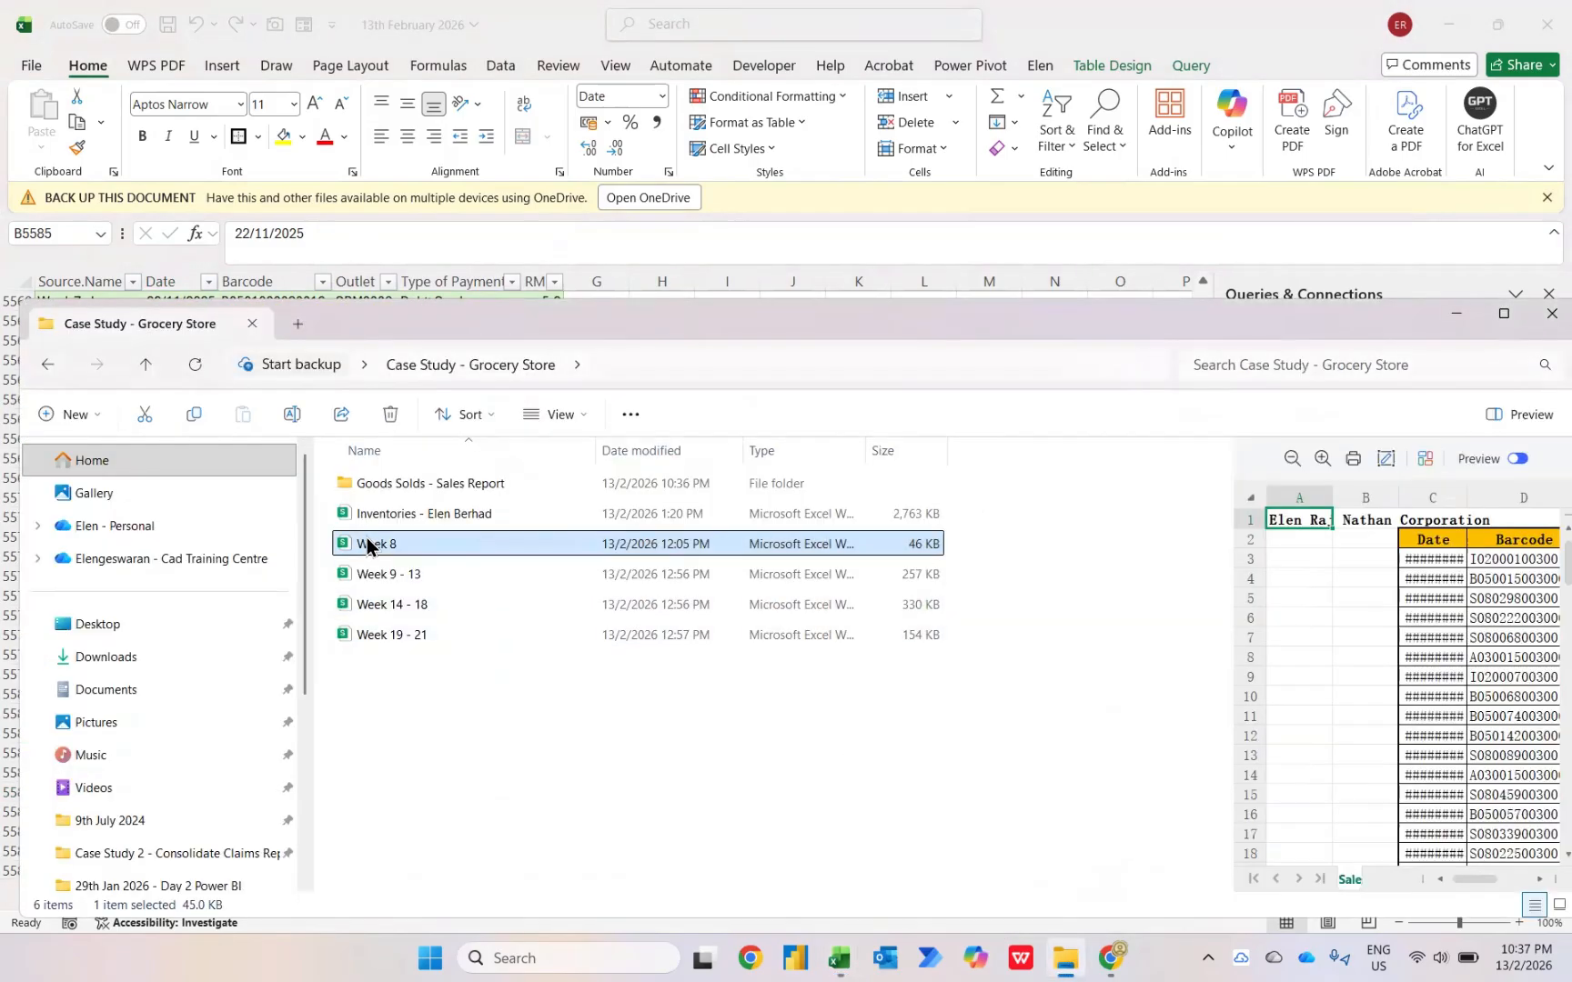
pyautogui.hotkey('shift', 'Down')
pyautogui.hotkey('shift', 'Down')
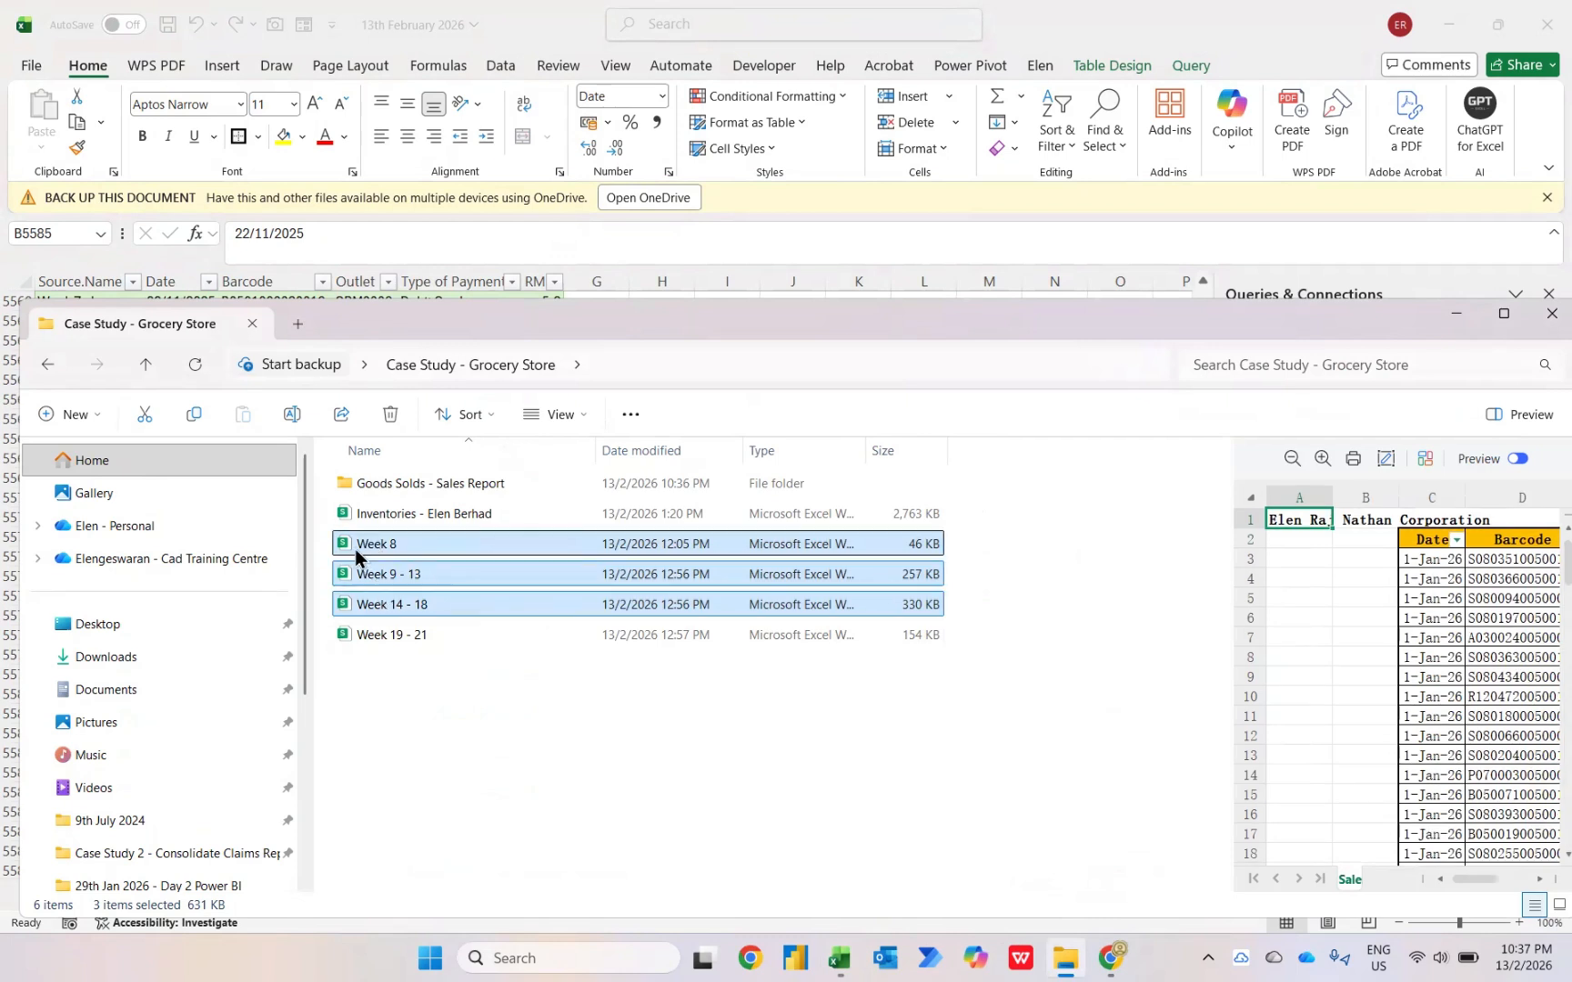
pyautogui.moveTo(362, 559); pyautogui.dragTo(447, 486)
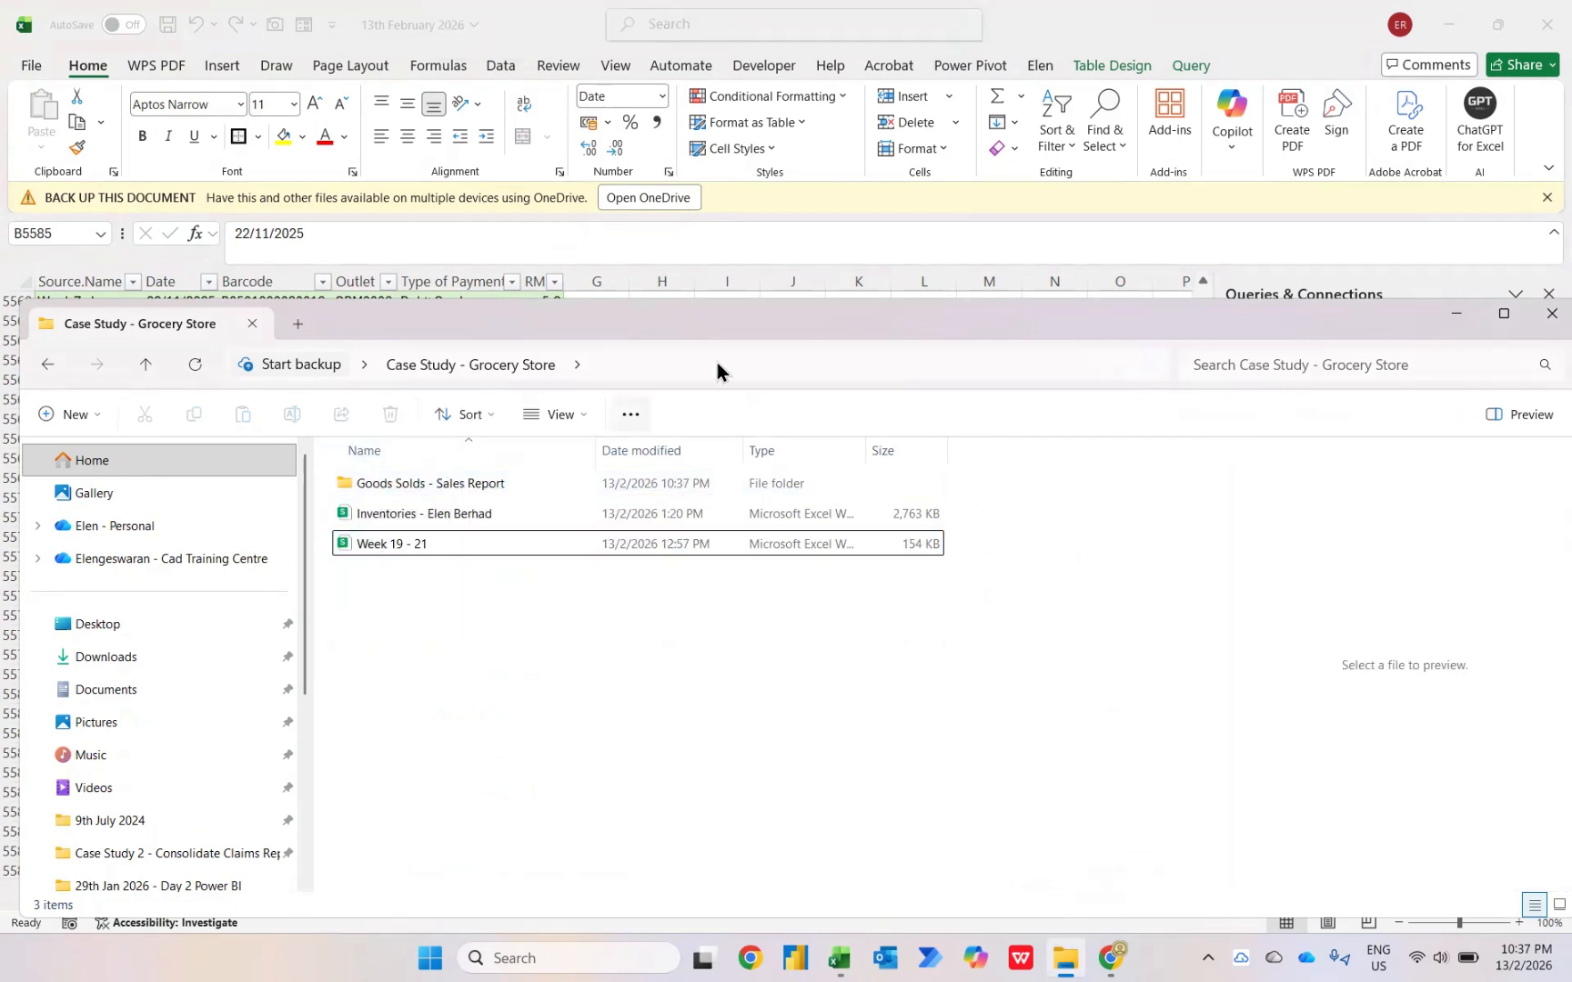
# Return to Excel and refresh the sales table to include the newly added weekly files.
pyautogui.click(516, 40)
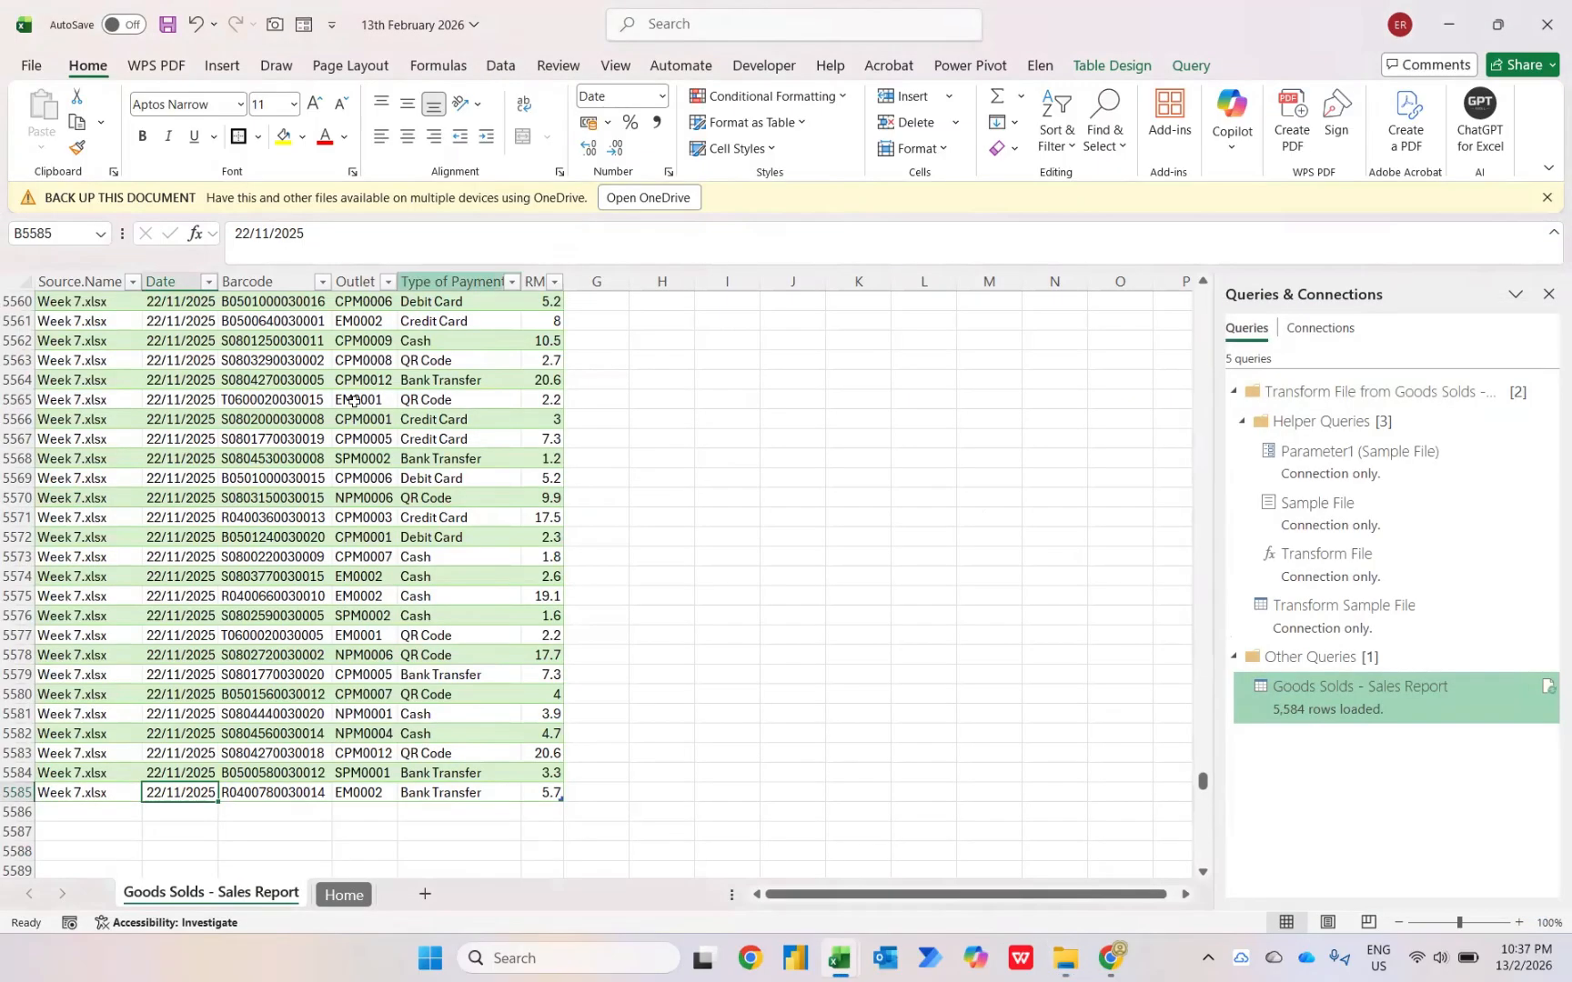
pyautogui.click(268, 442)
pyautogui.rightClick(266, 449)
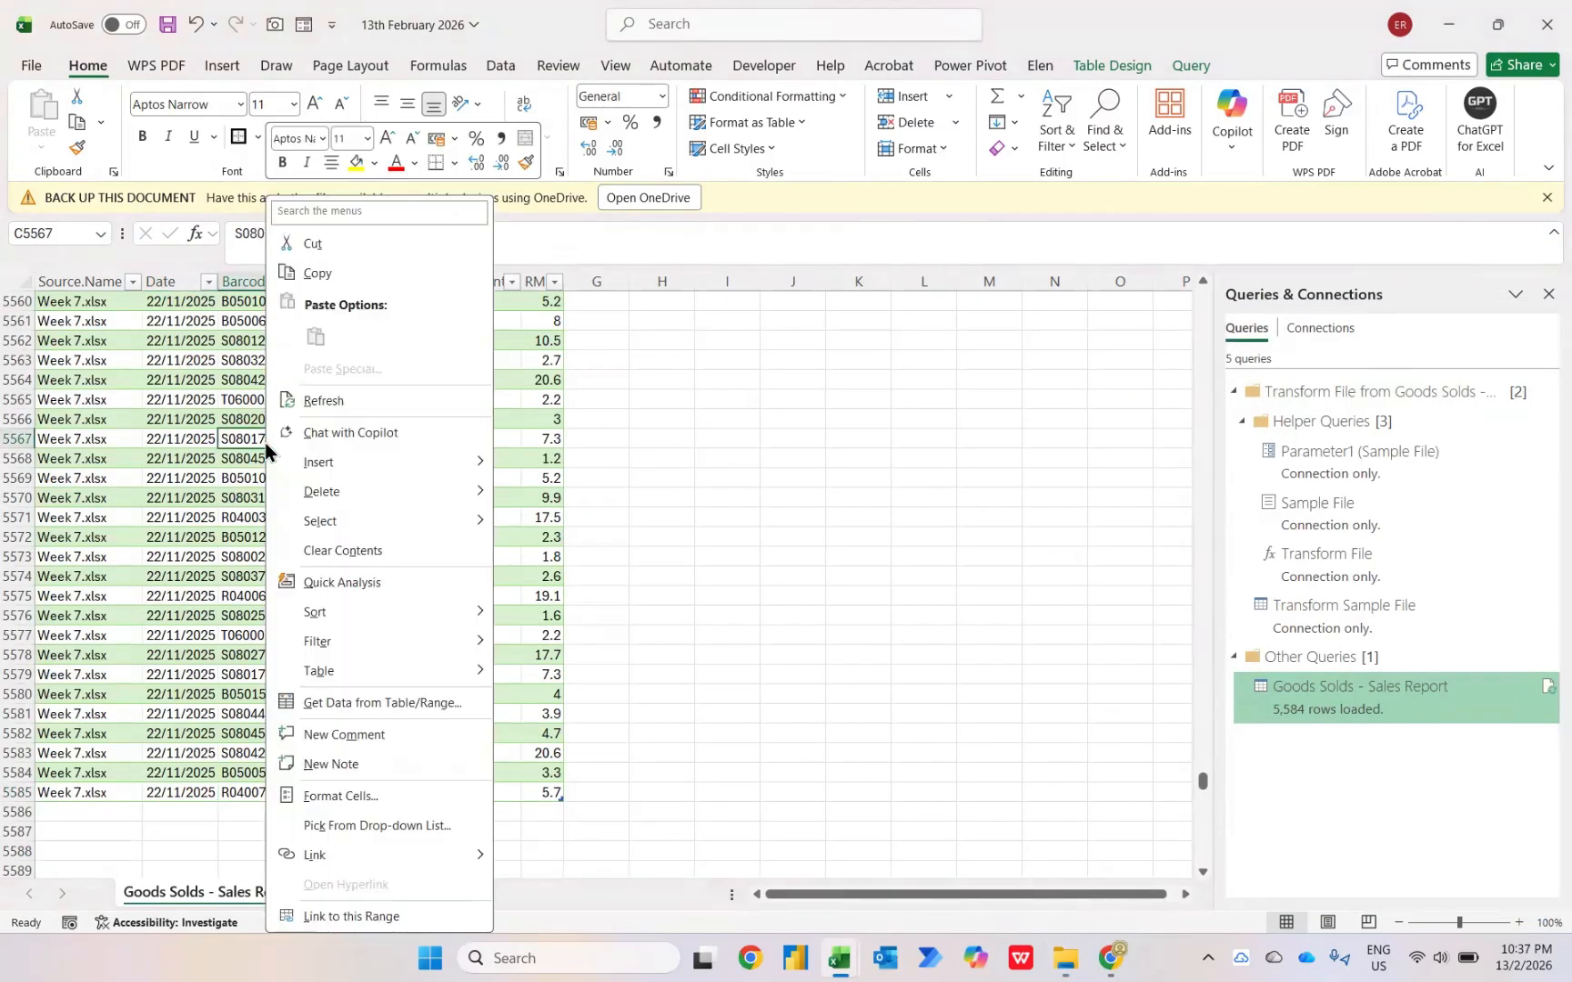
pyautogui.click(322, 400)
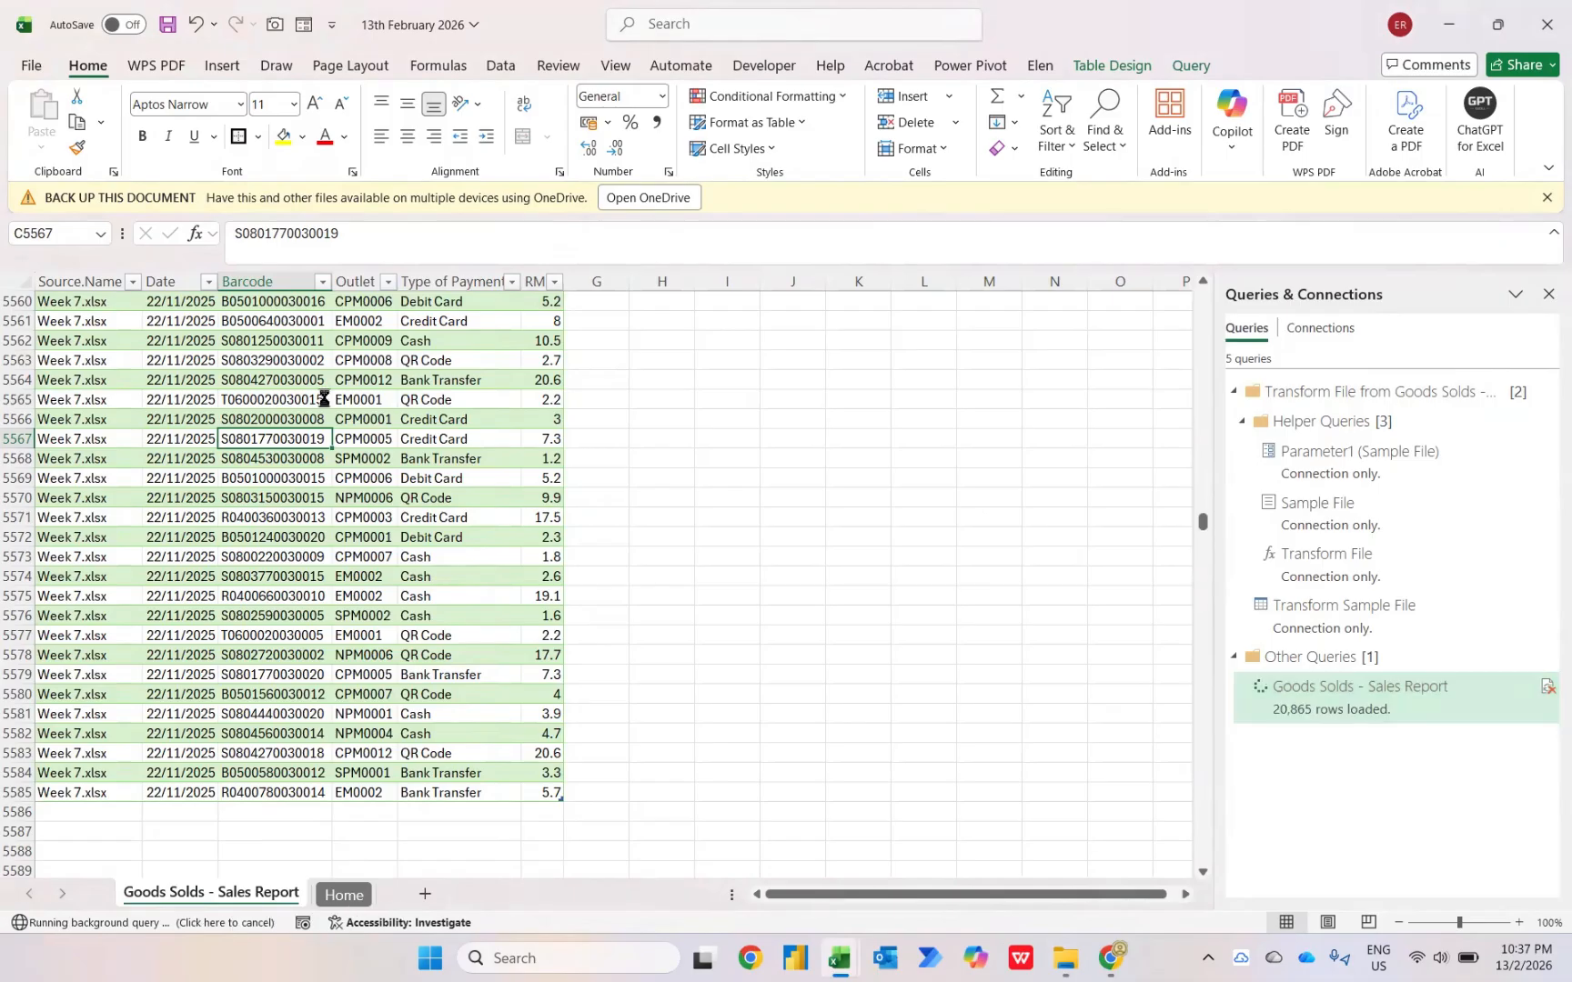
# Check the last rows of the Barcode and Date columns in the refreshed table and view the sales query's load details.
pyautogui.hotkey('ctrl', 'Down')
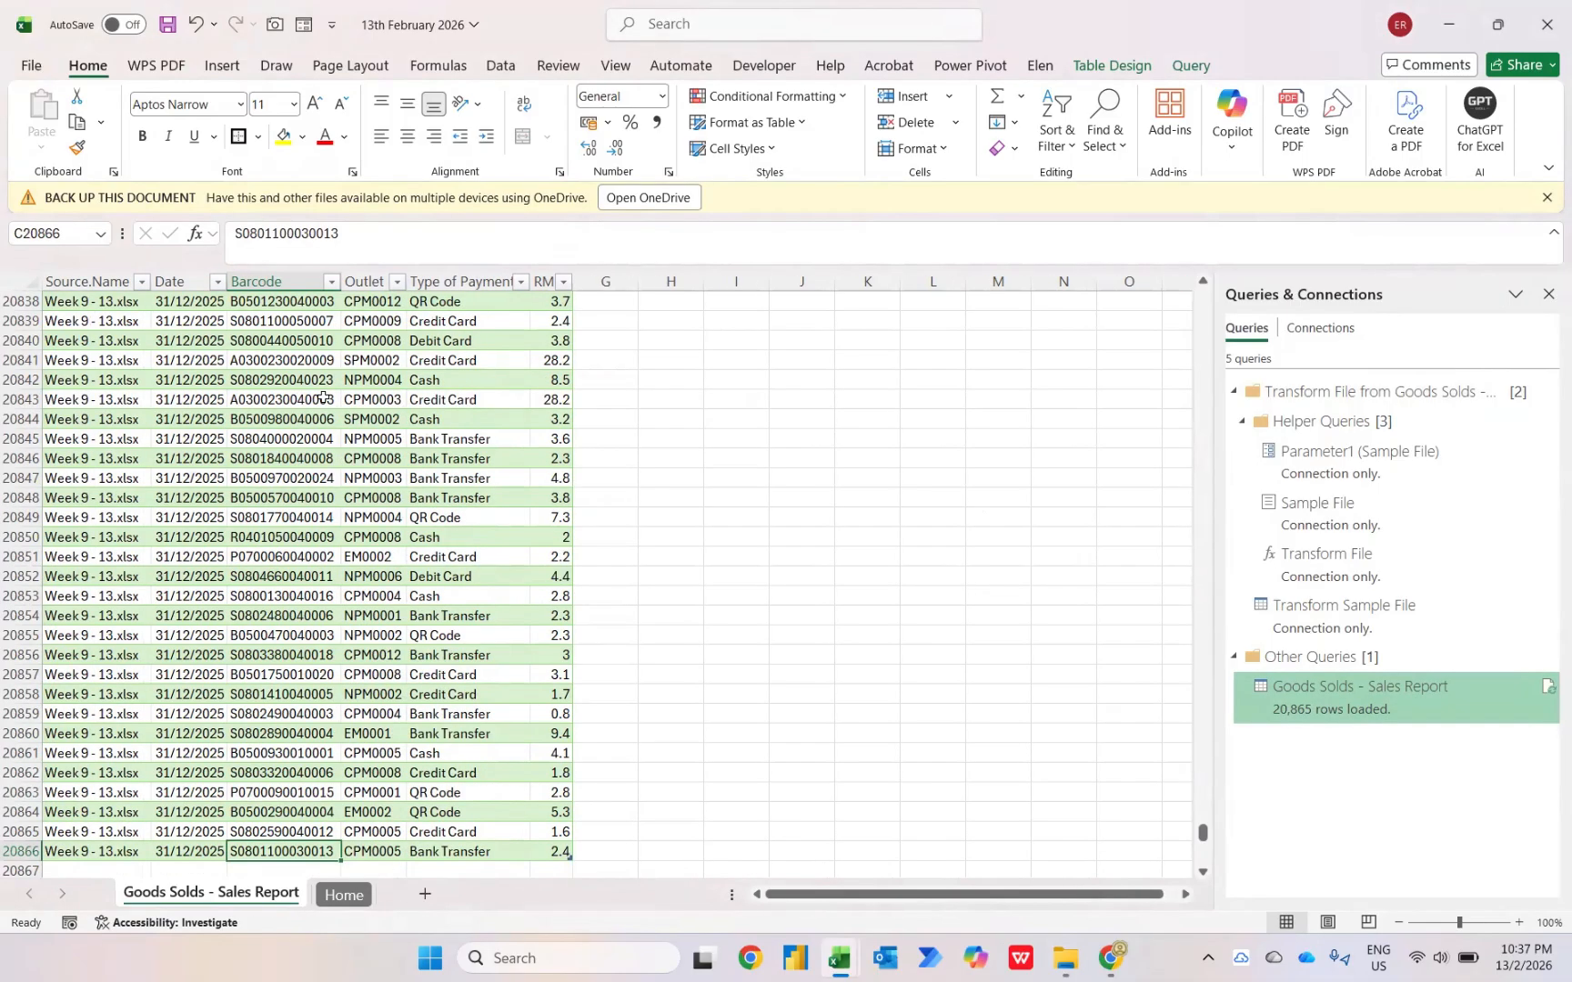
pyautogui.hotkey('ctrl', 'Up')
pyautogui.press('Down')
pyautogui.press('Left')
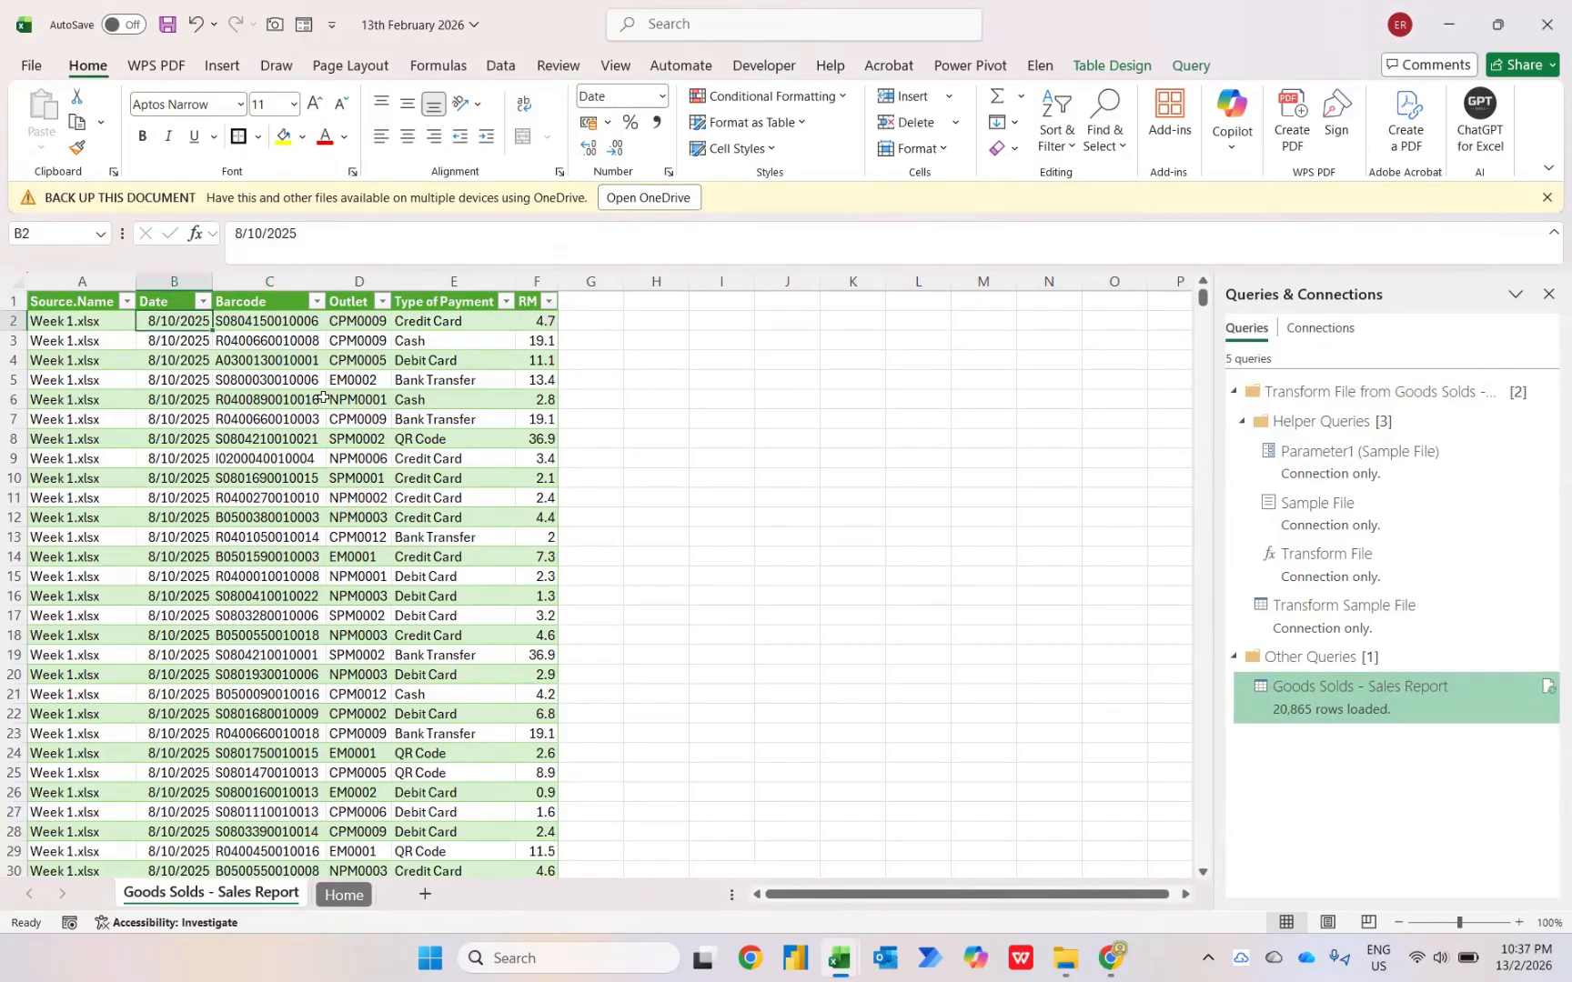
pyautogui.hotkey('ctrl', 'Down')
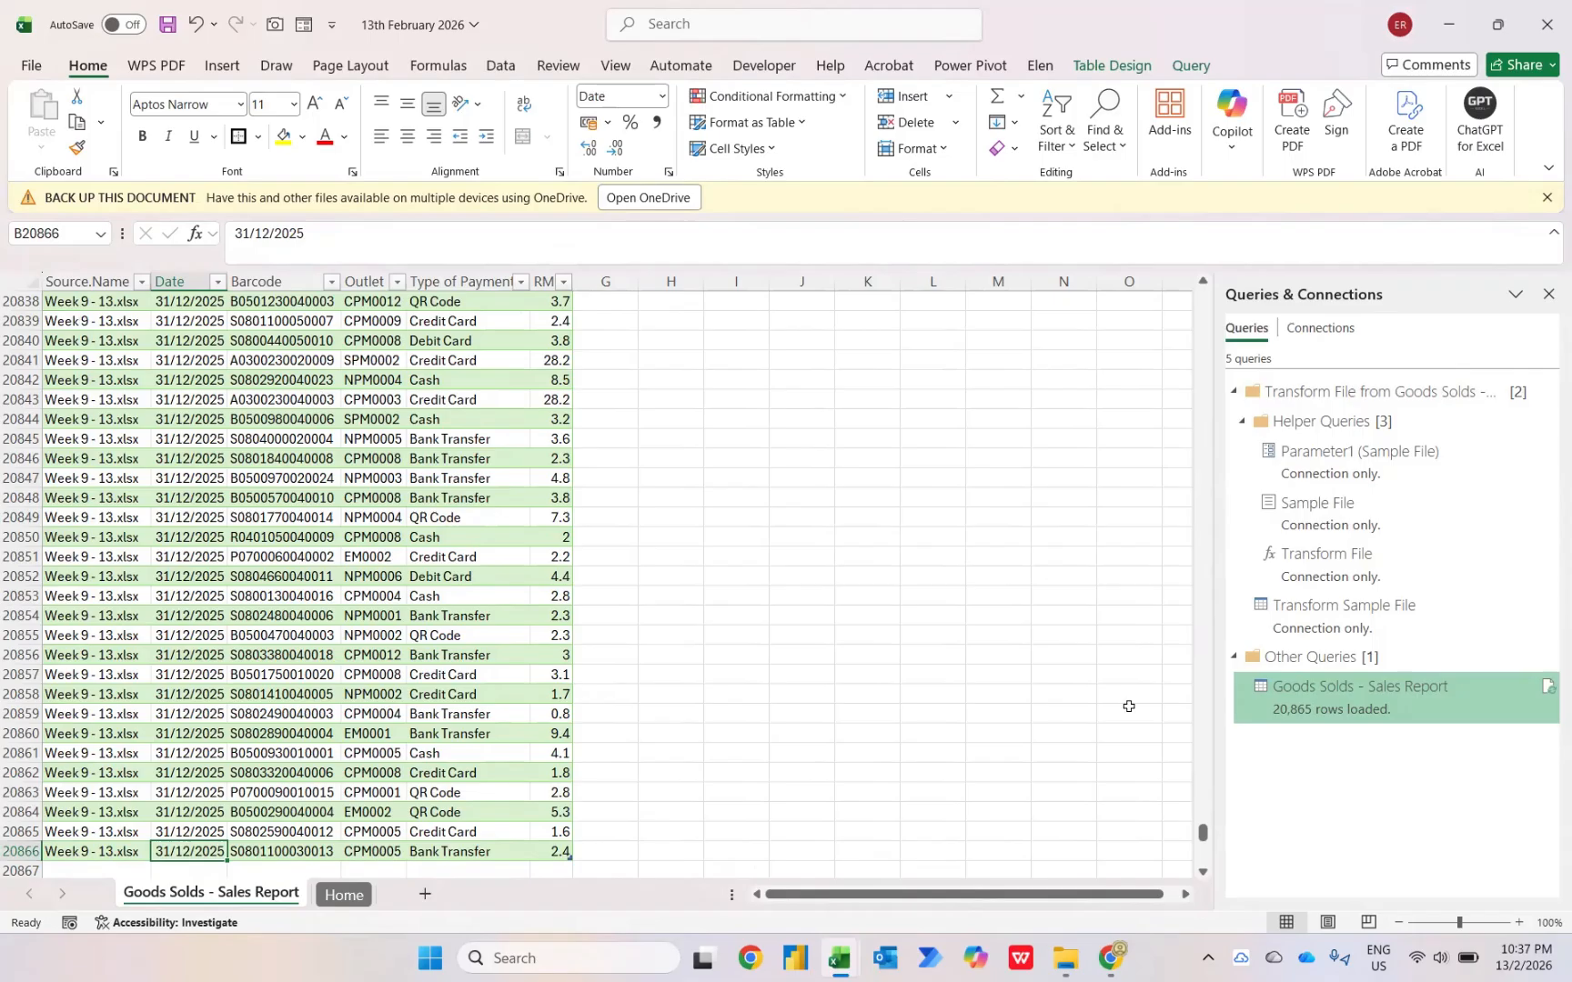
pyautogui.moveTo(1339, 722)
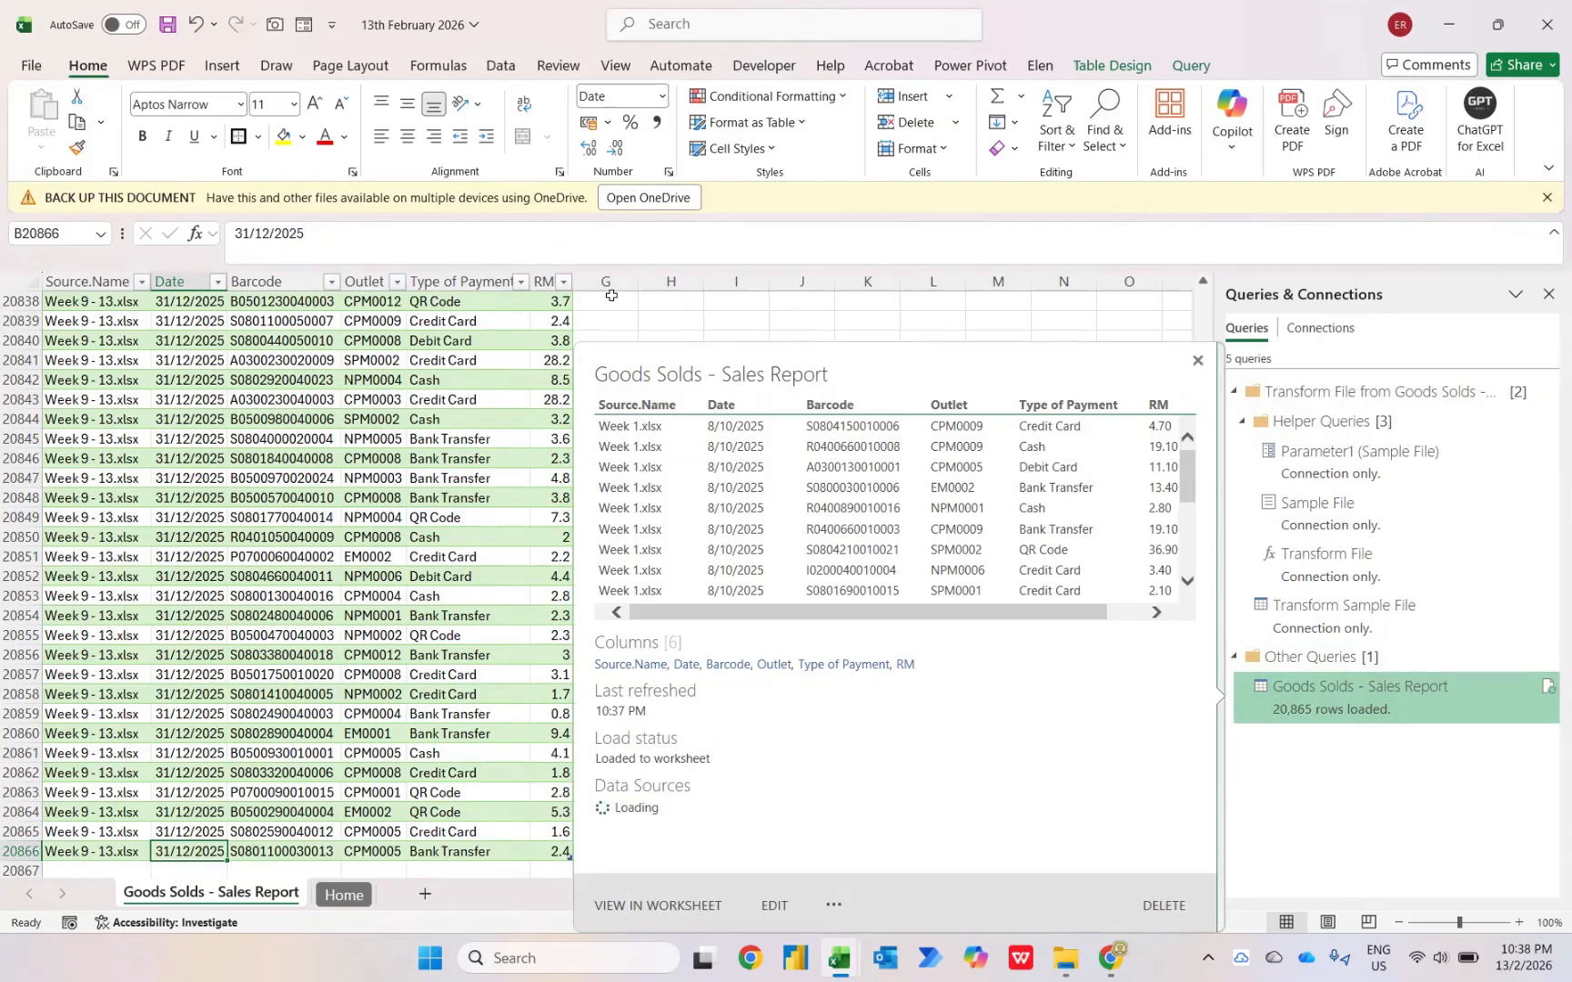
# Import the Inventories - Elen Berhad workbook as a new Excel workbook data source.
pyautogui.click(497, 66)
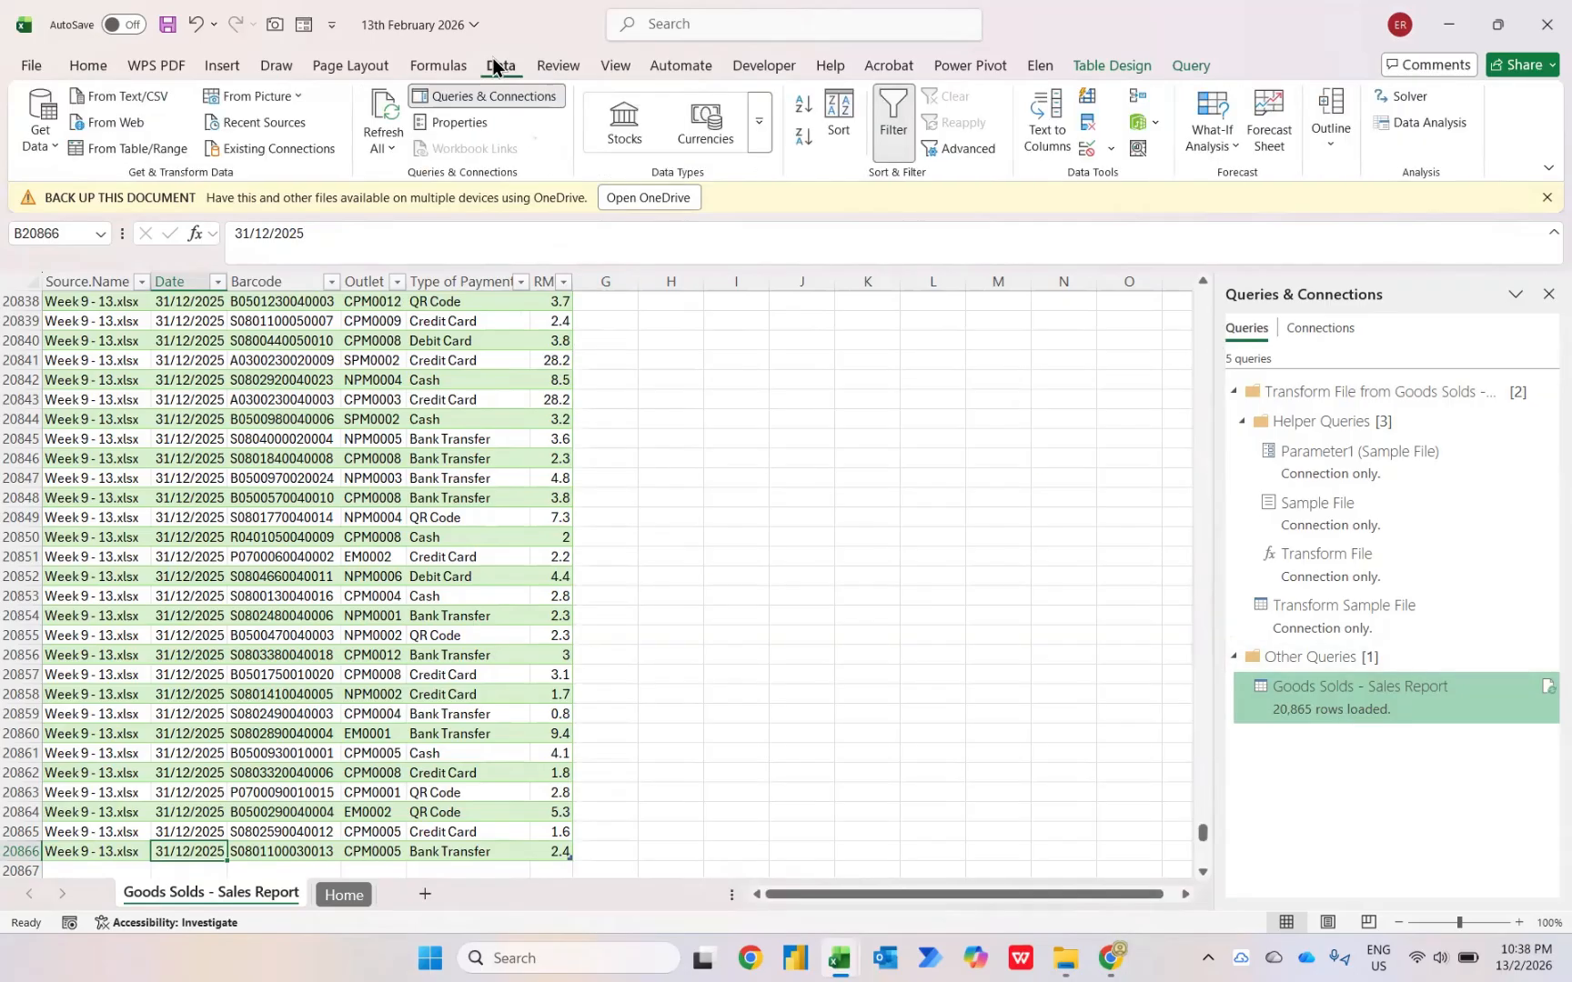
pyautogui.click(39, 147)
pyautogui.moveTo(183, 231)
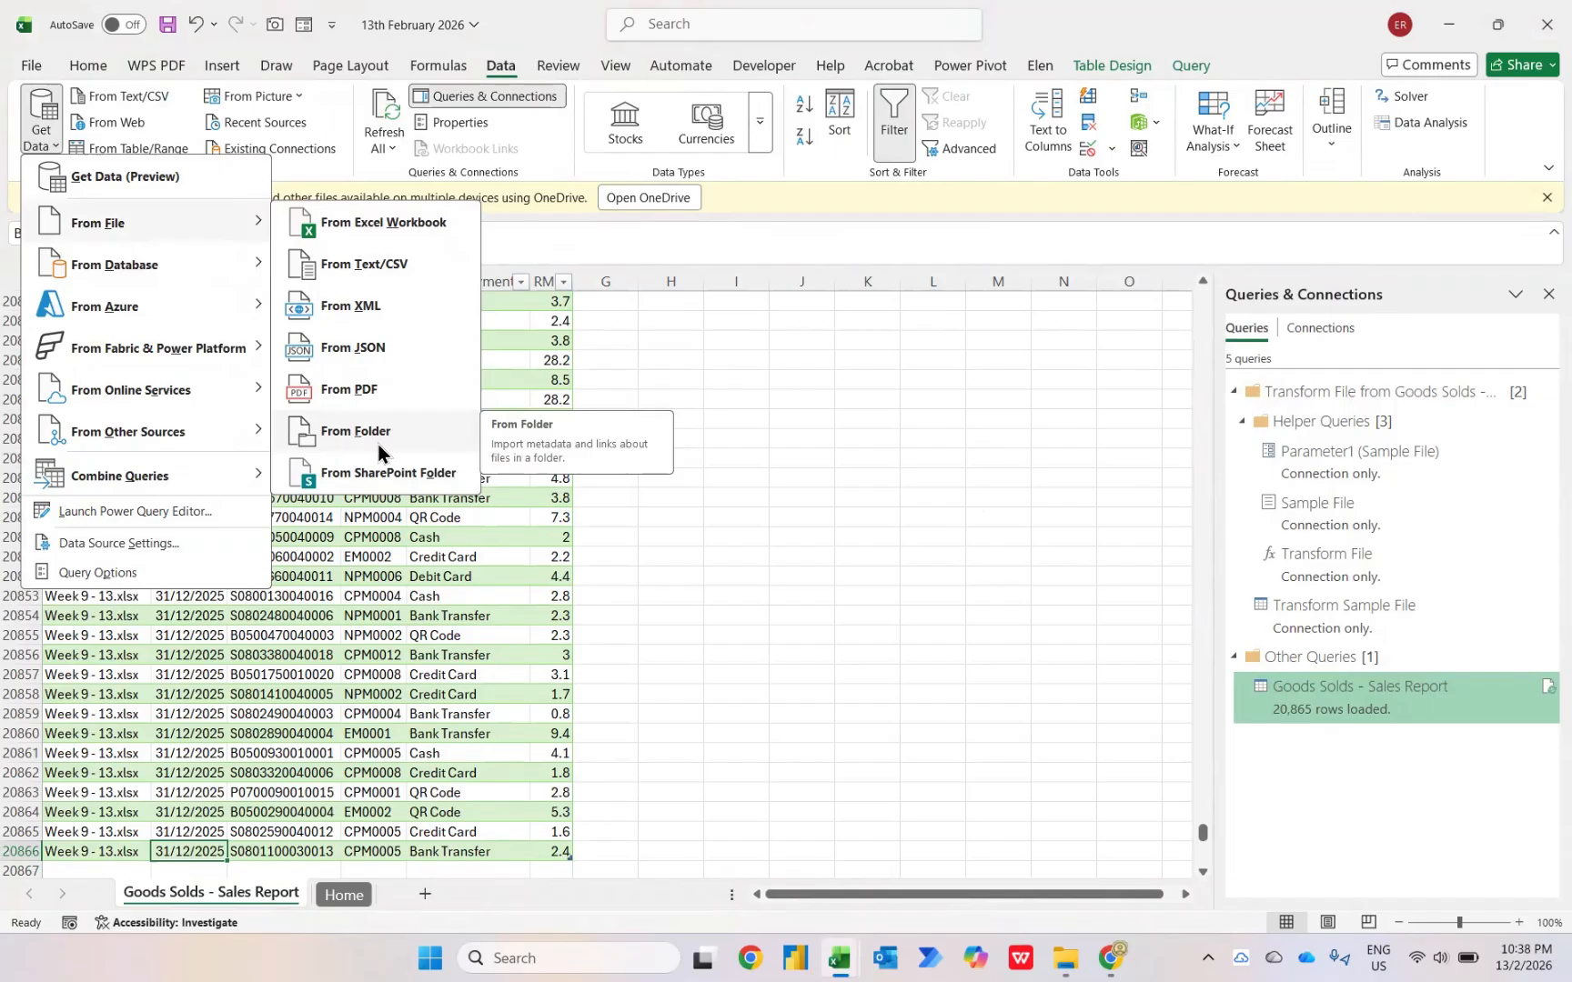
pyautogui.click(379, 227)
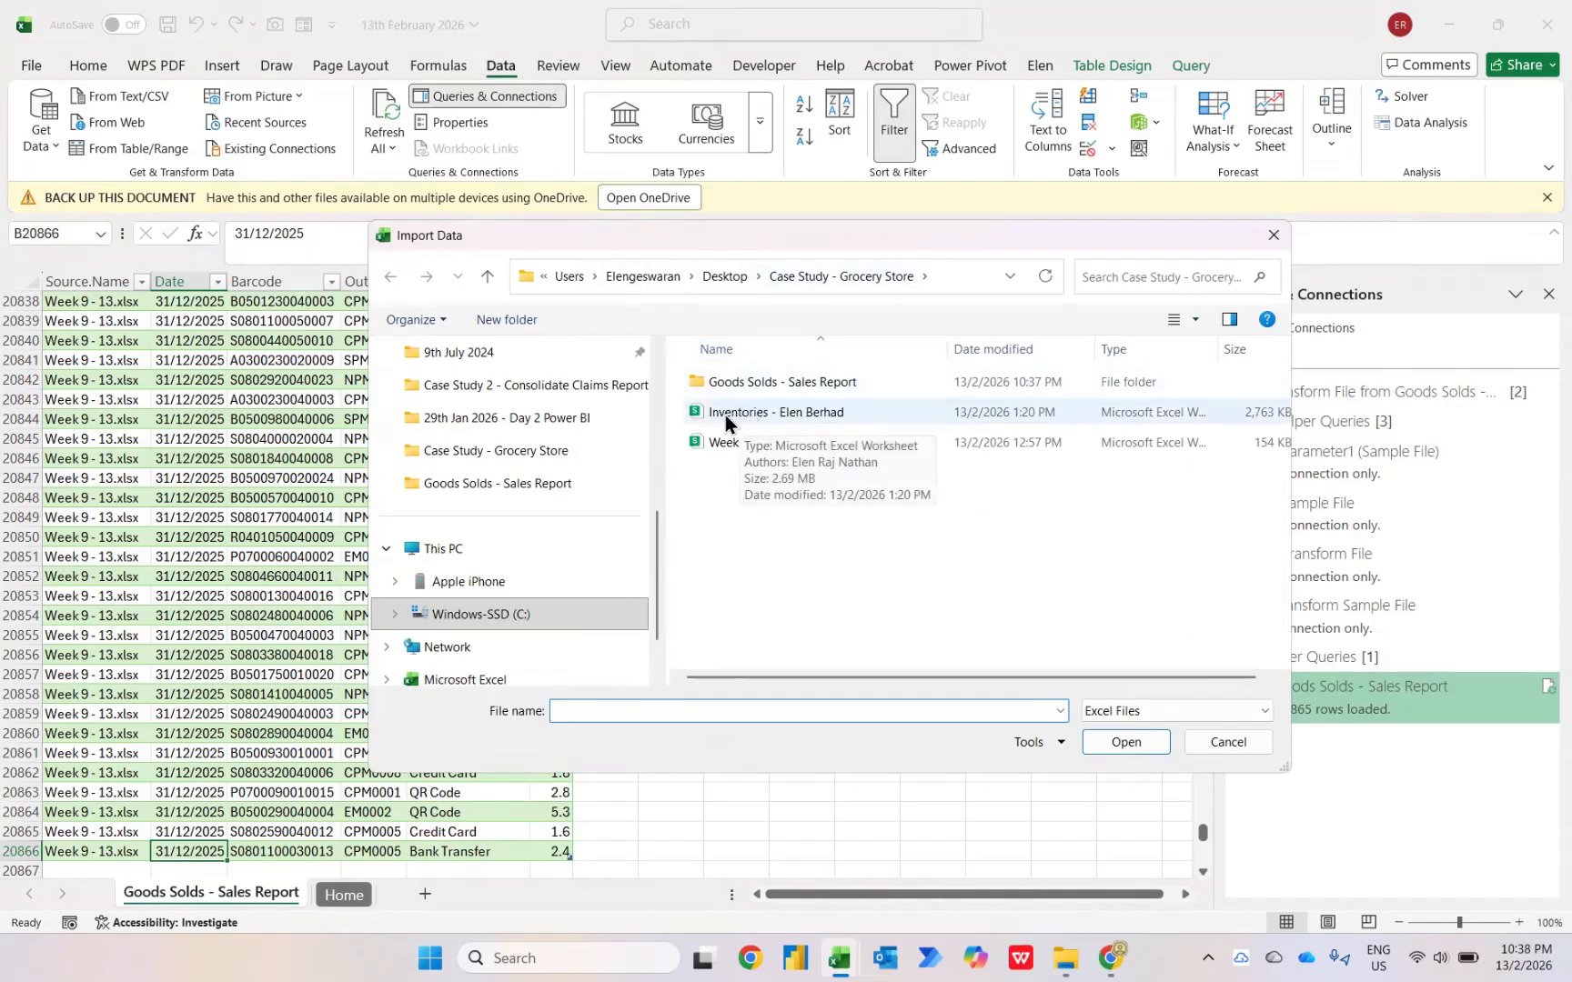
pyautogui.click(789, 411)
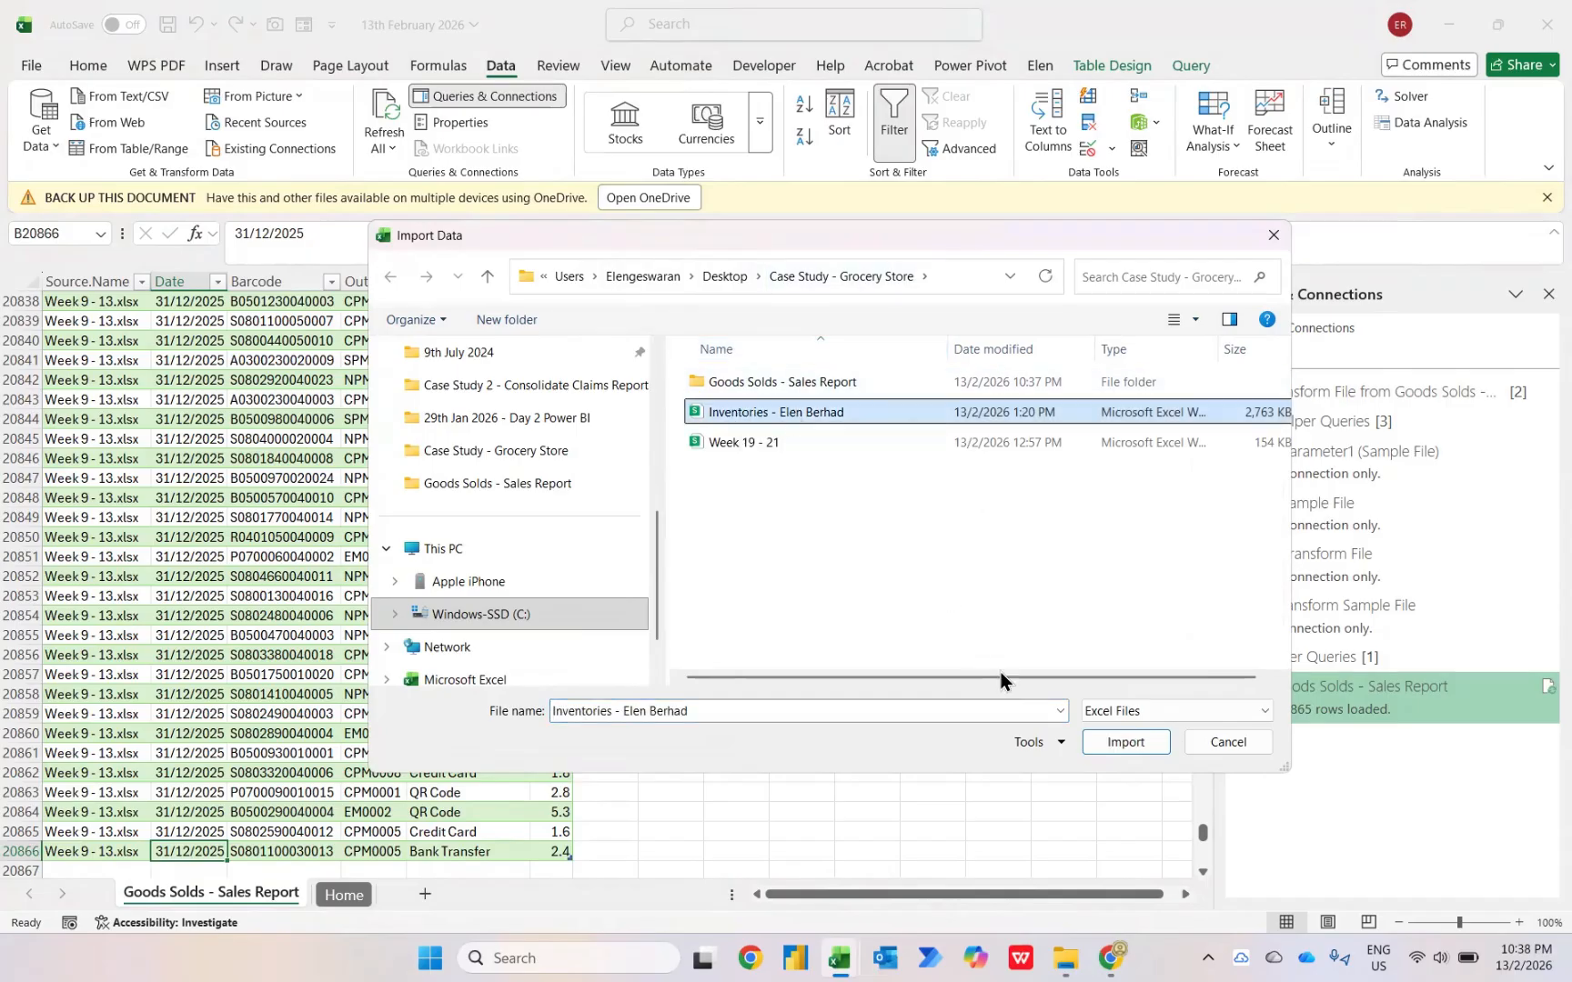
pyautogui.click(1117, 743)
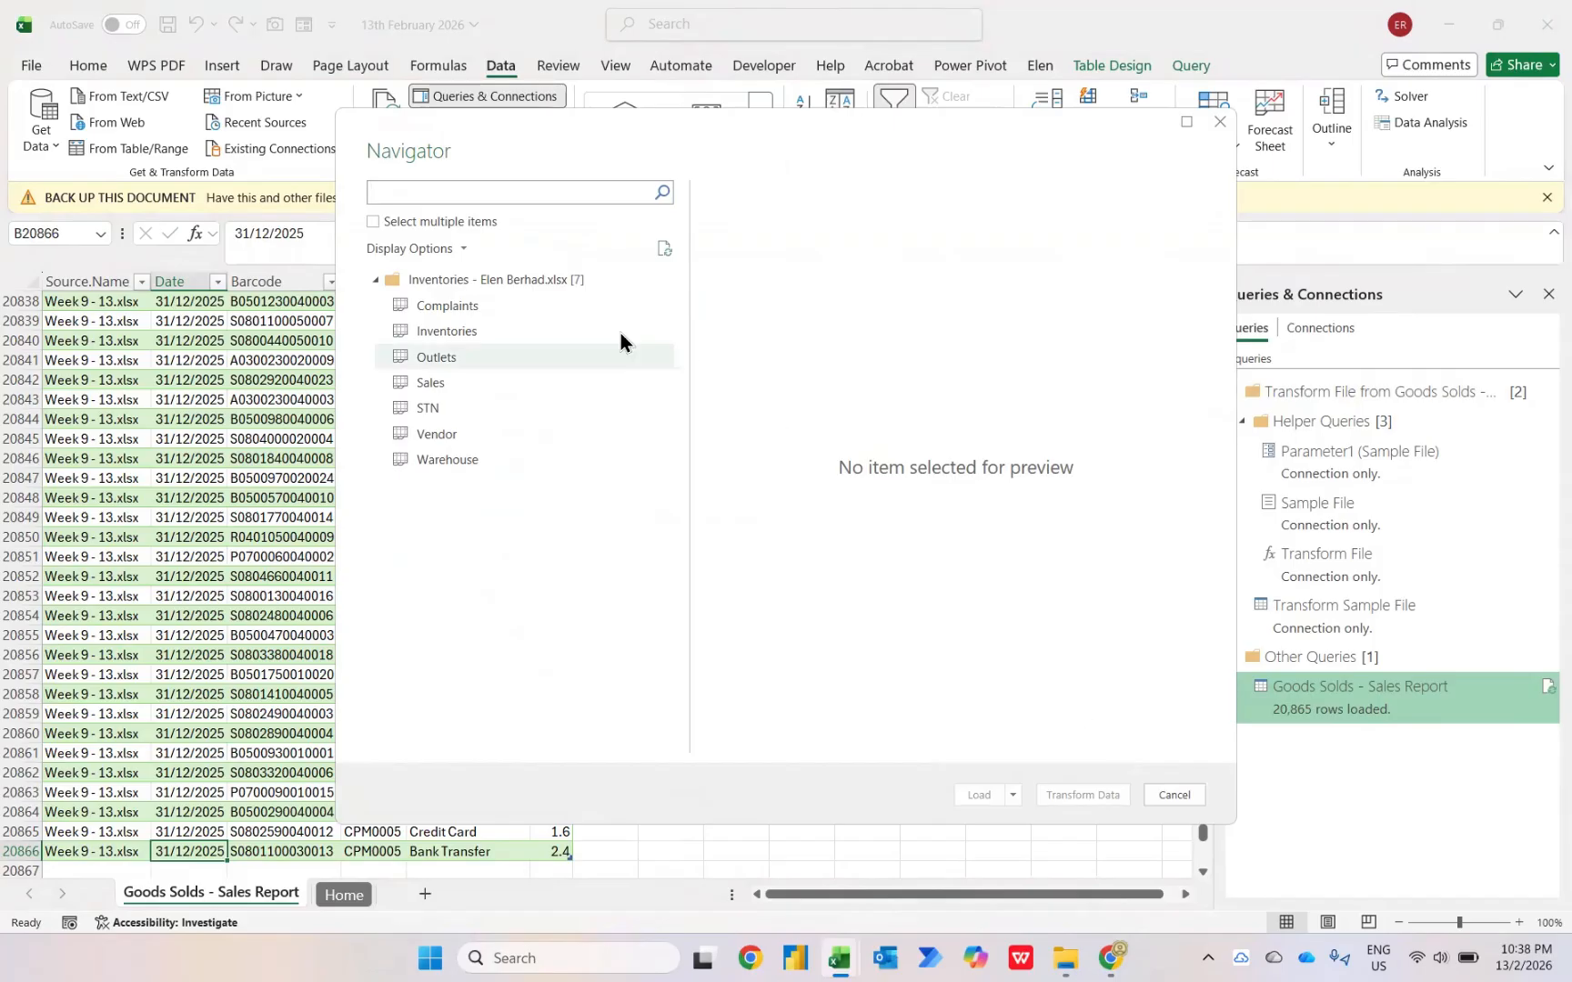
# Select both the Inventories and Warehouse tables from the workbook and open them for transformation in Power Query.
pyautogui.click(420, 222)
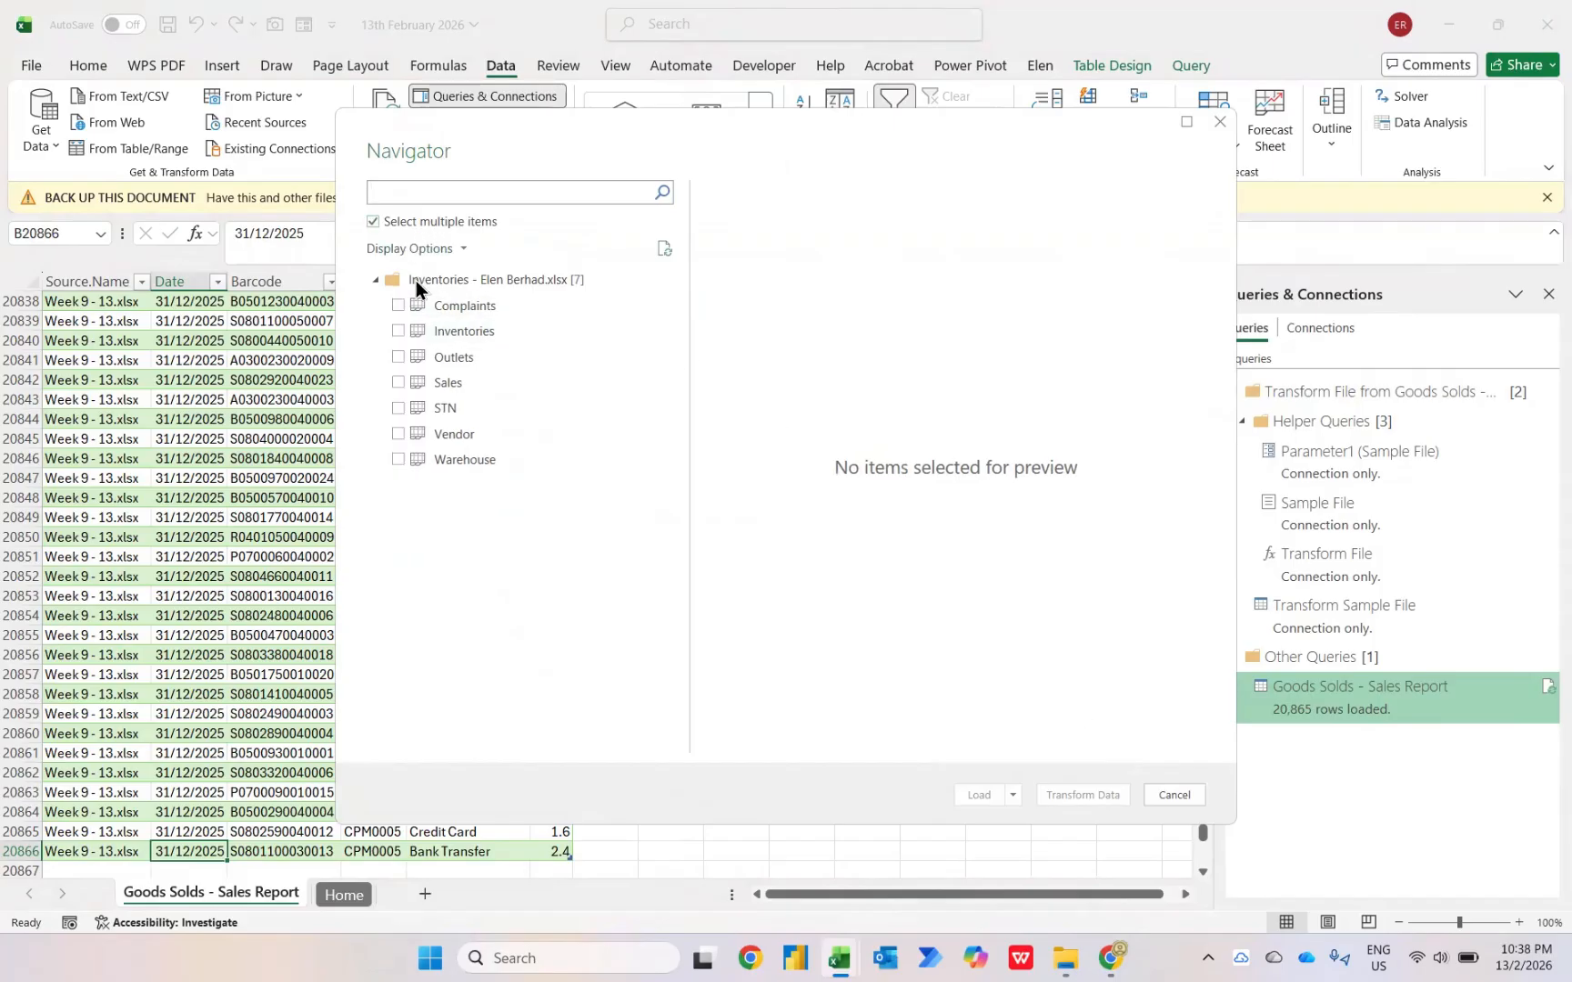
pyautogui.click(398, 331)
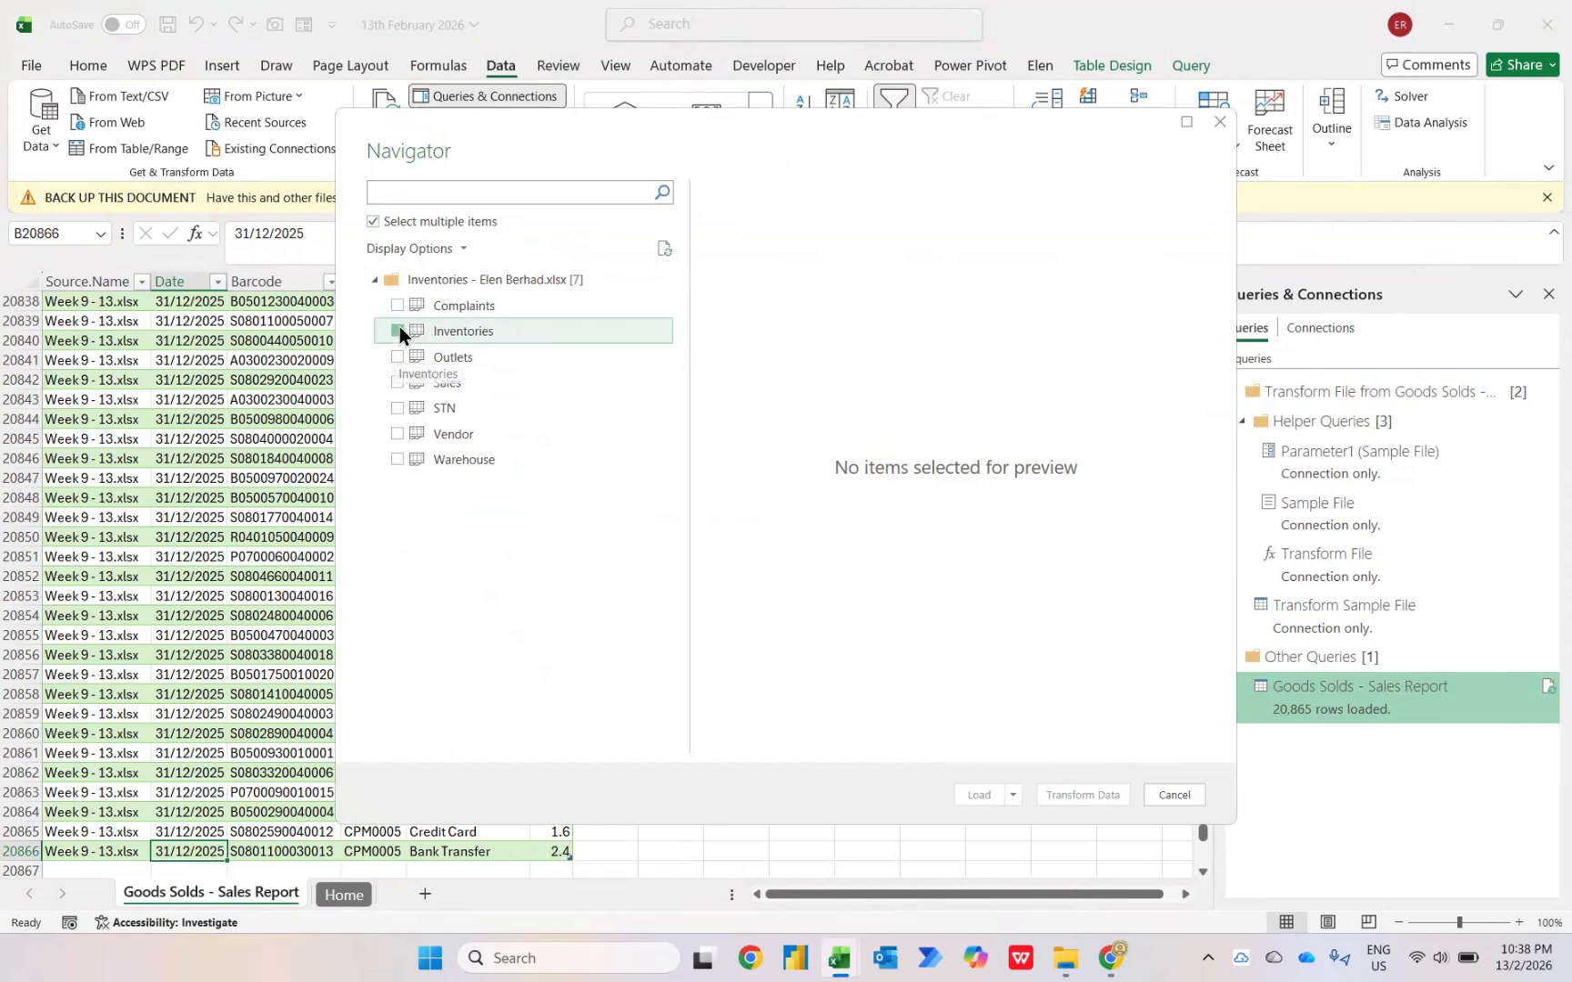
pyautogui.click(400, 462)
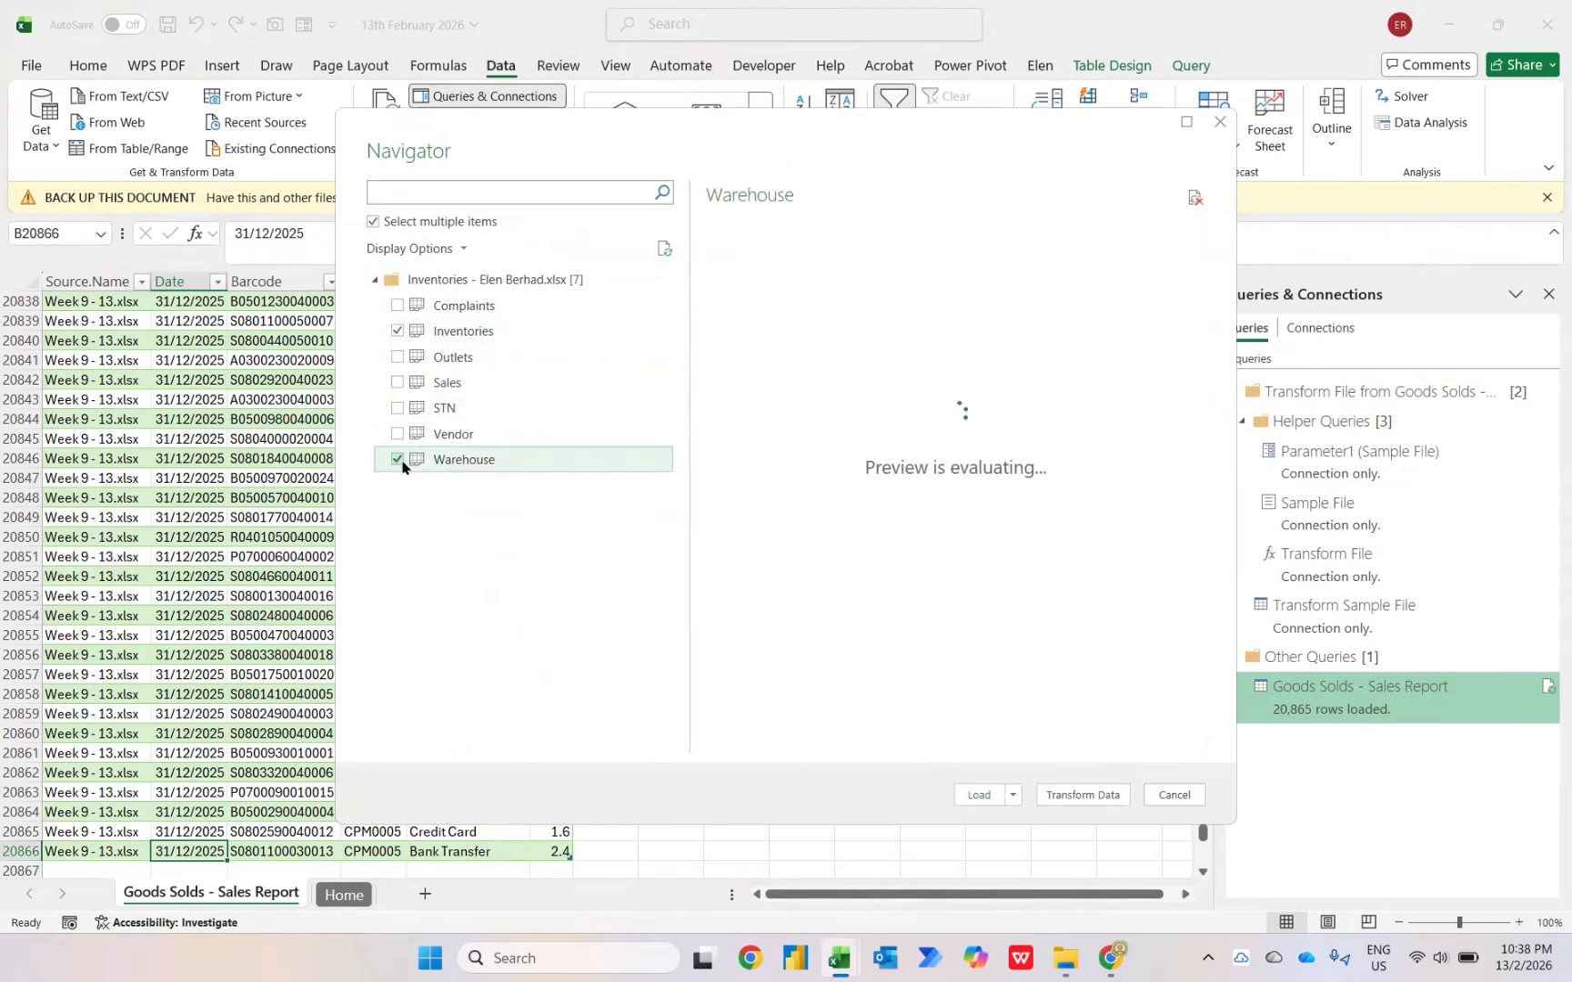
pyautogui.click(1081, 795)
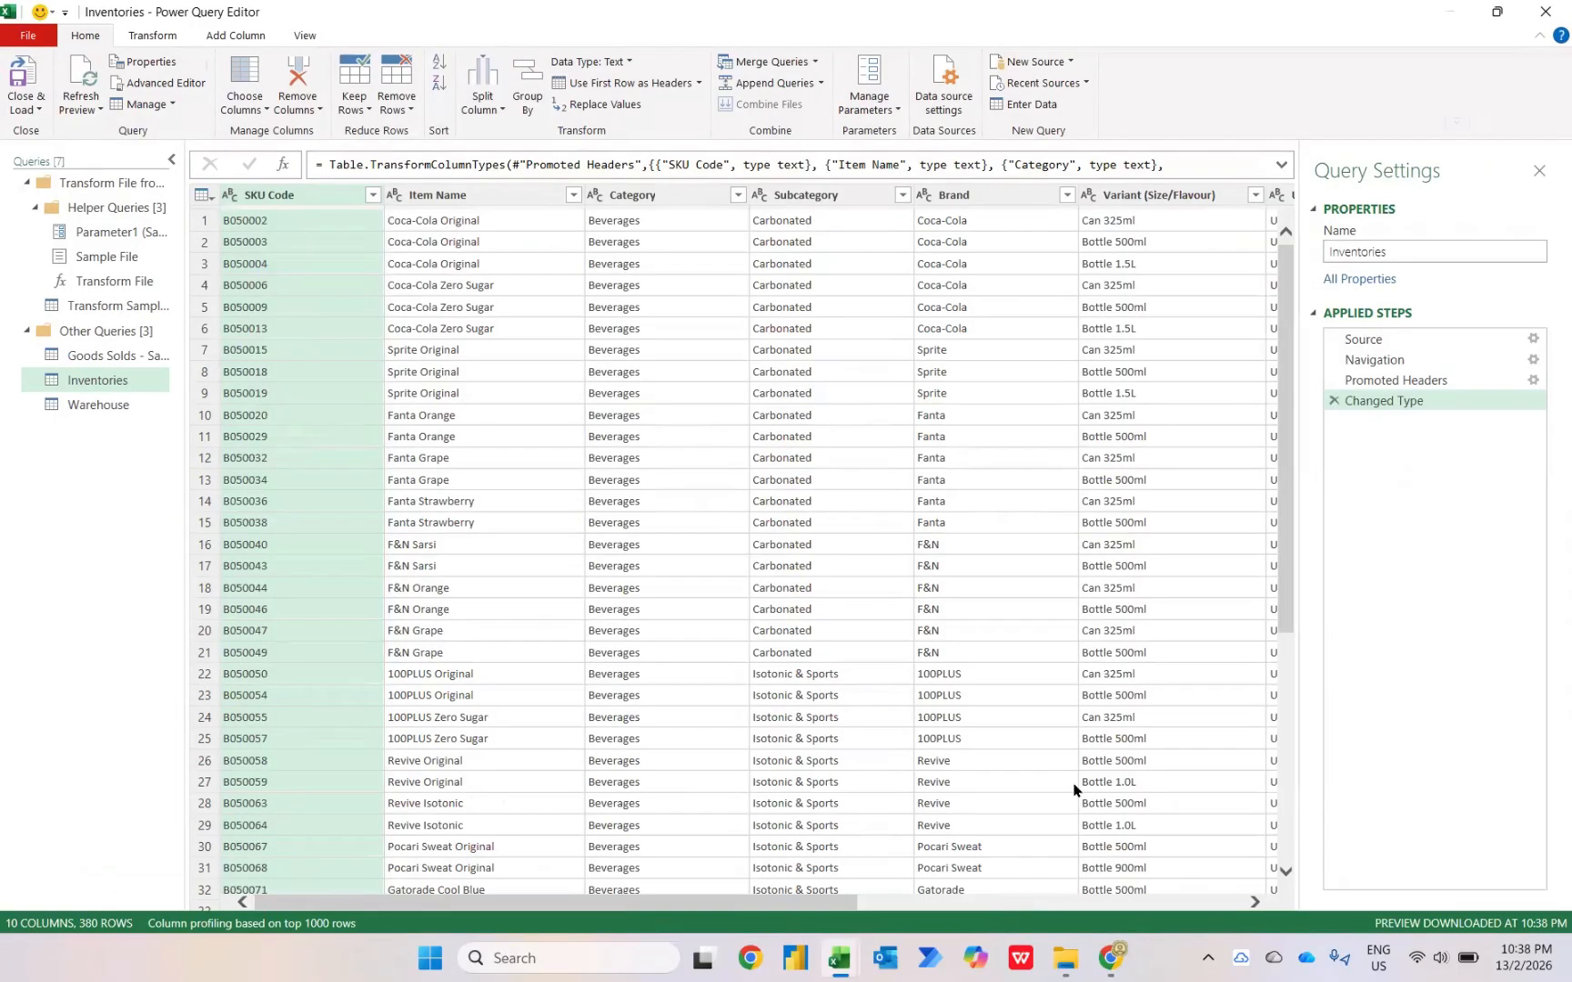
# Start a merge as a new query with Warehouse as the first table and Goods Solds - Sales Report as the second.
pyautogui.click(85, 409)
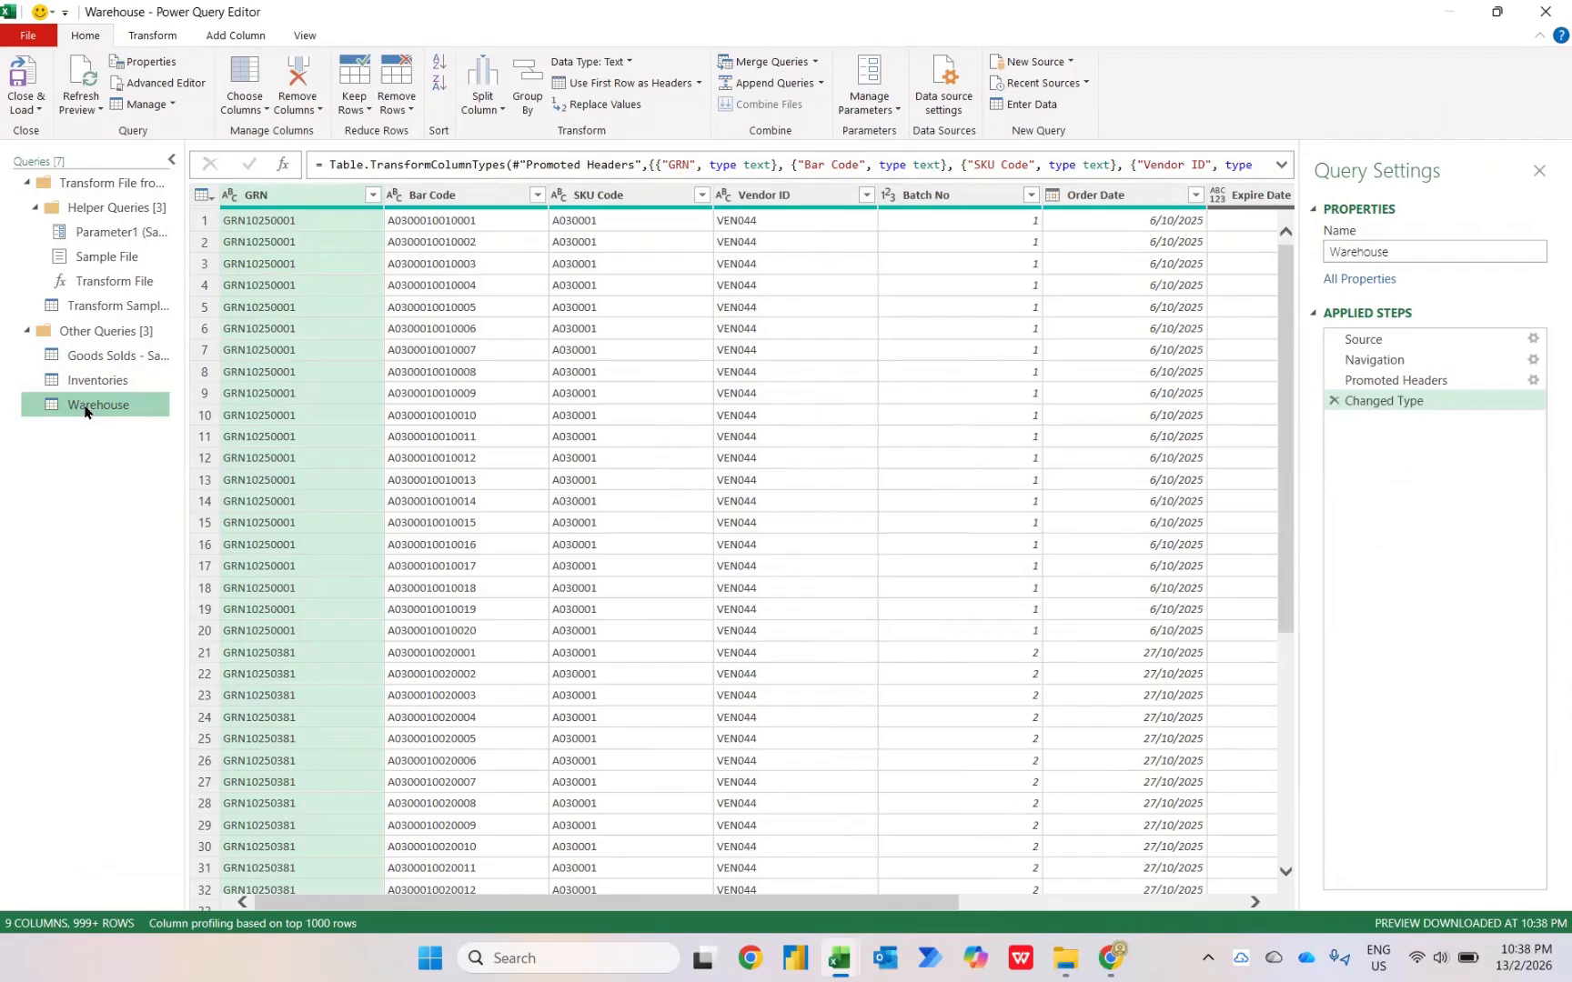
pyautogui.click(102, 362)
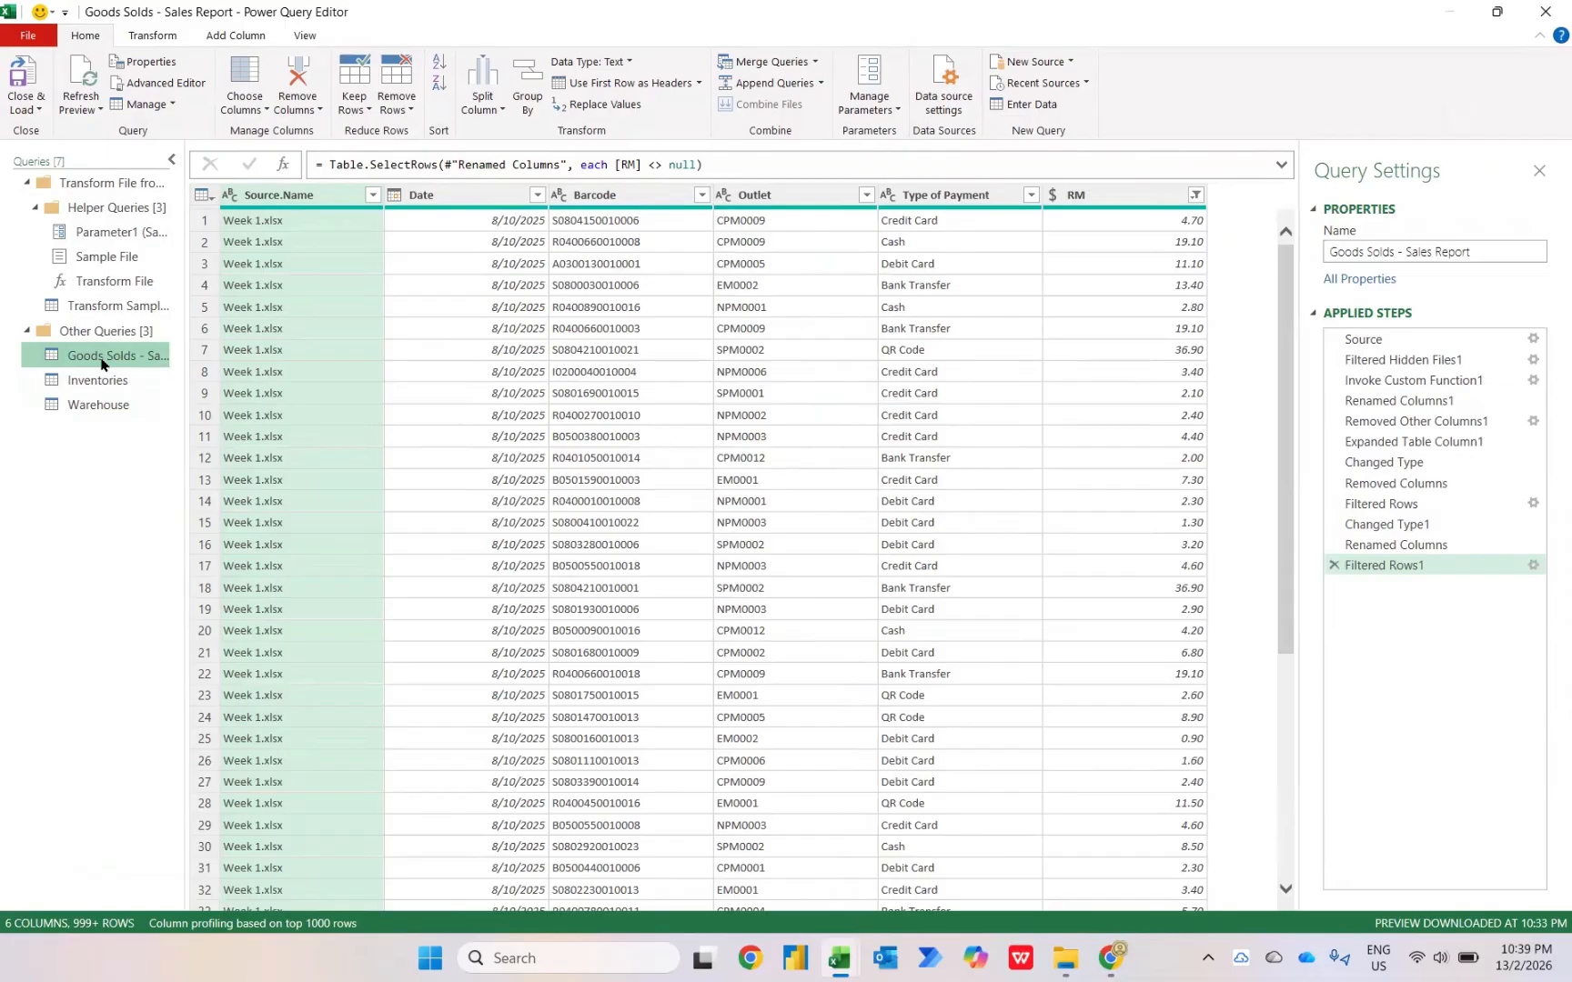
pyautogui.click(102, 403)
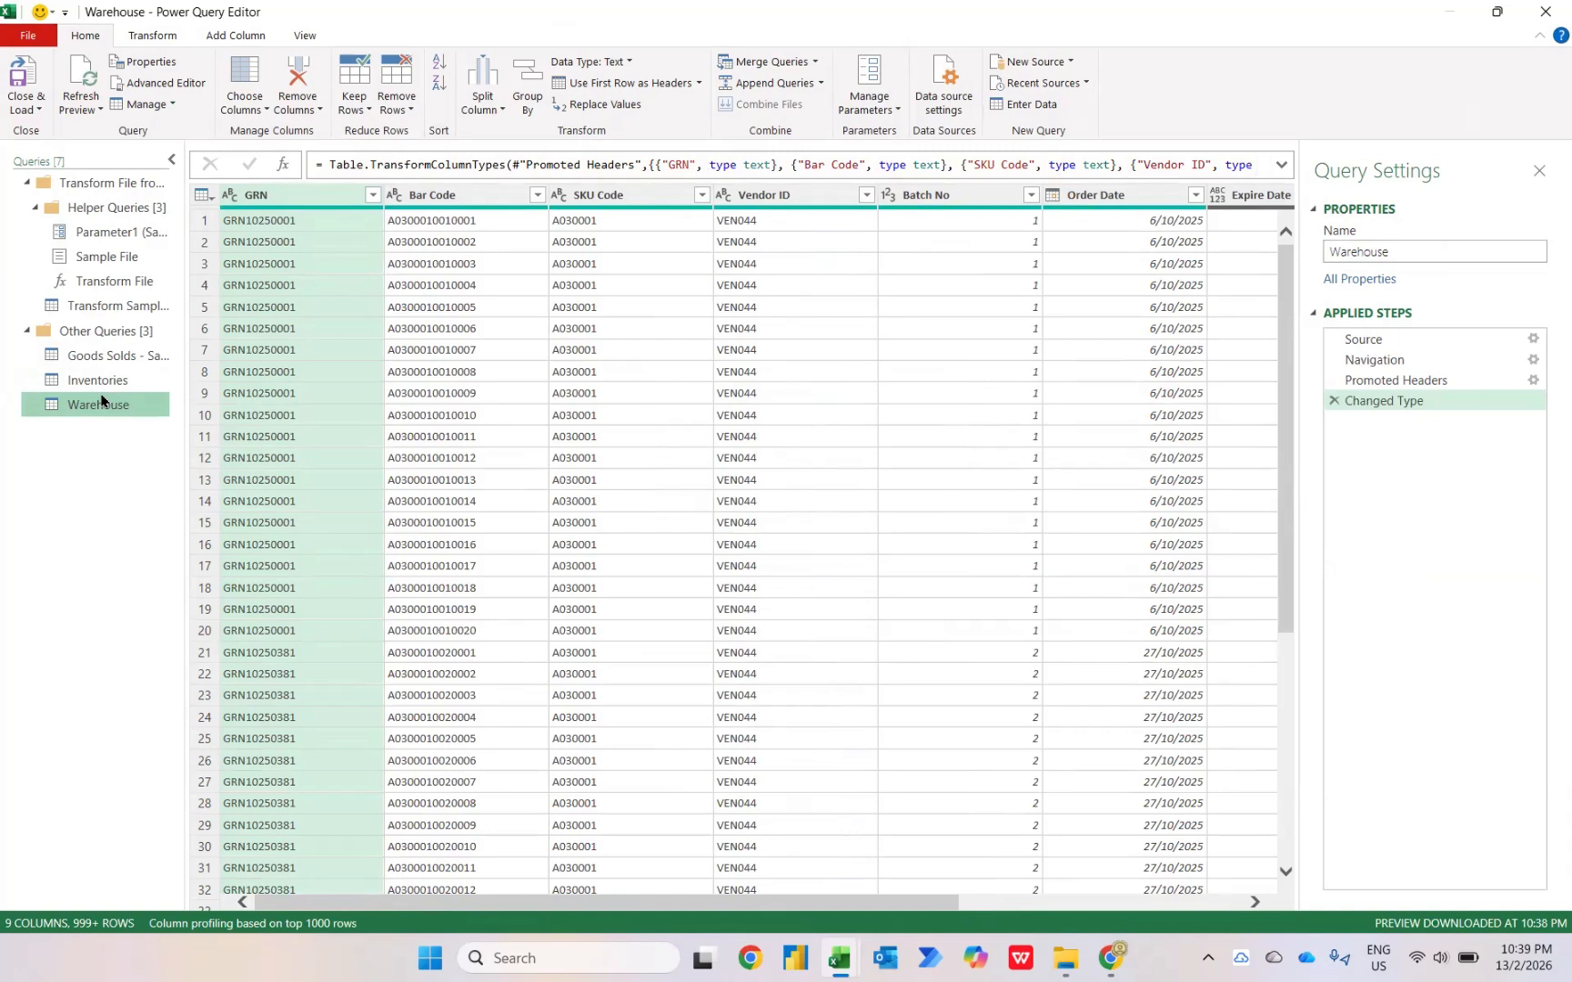
pyautogui.click(814, 62)
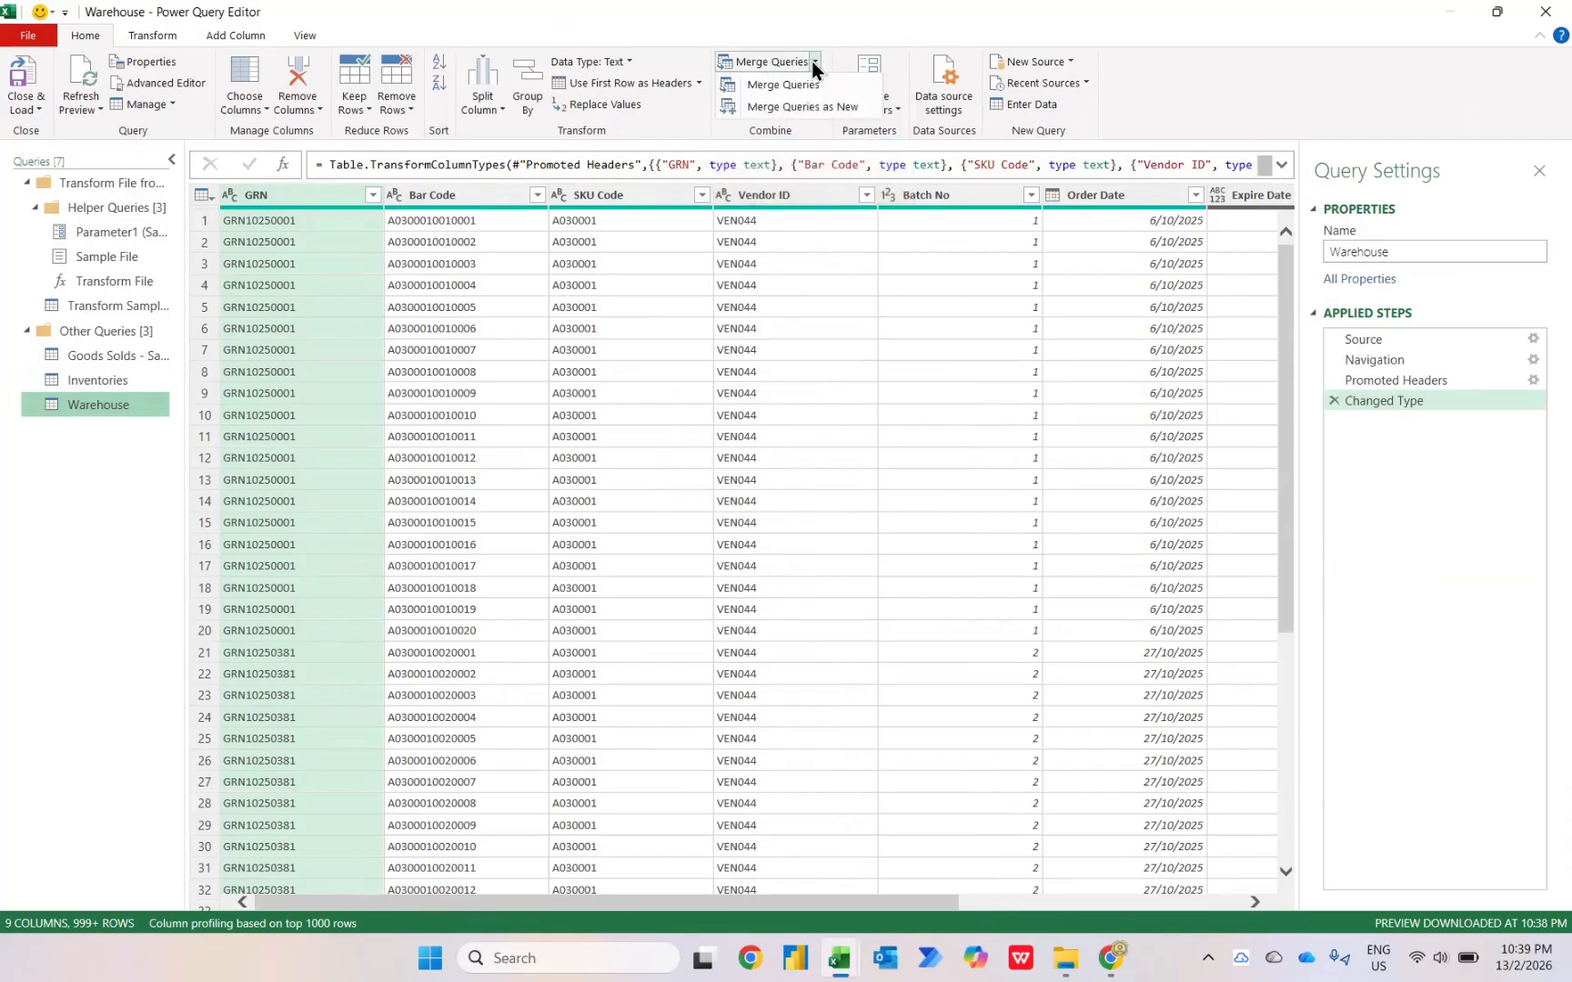
pyautogui.click(776, 107)
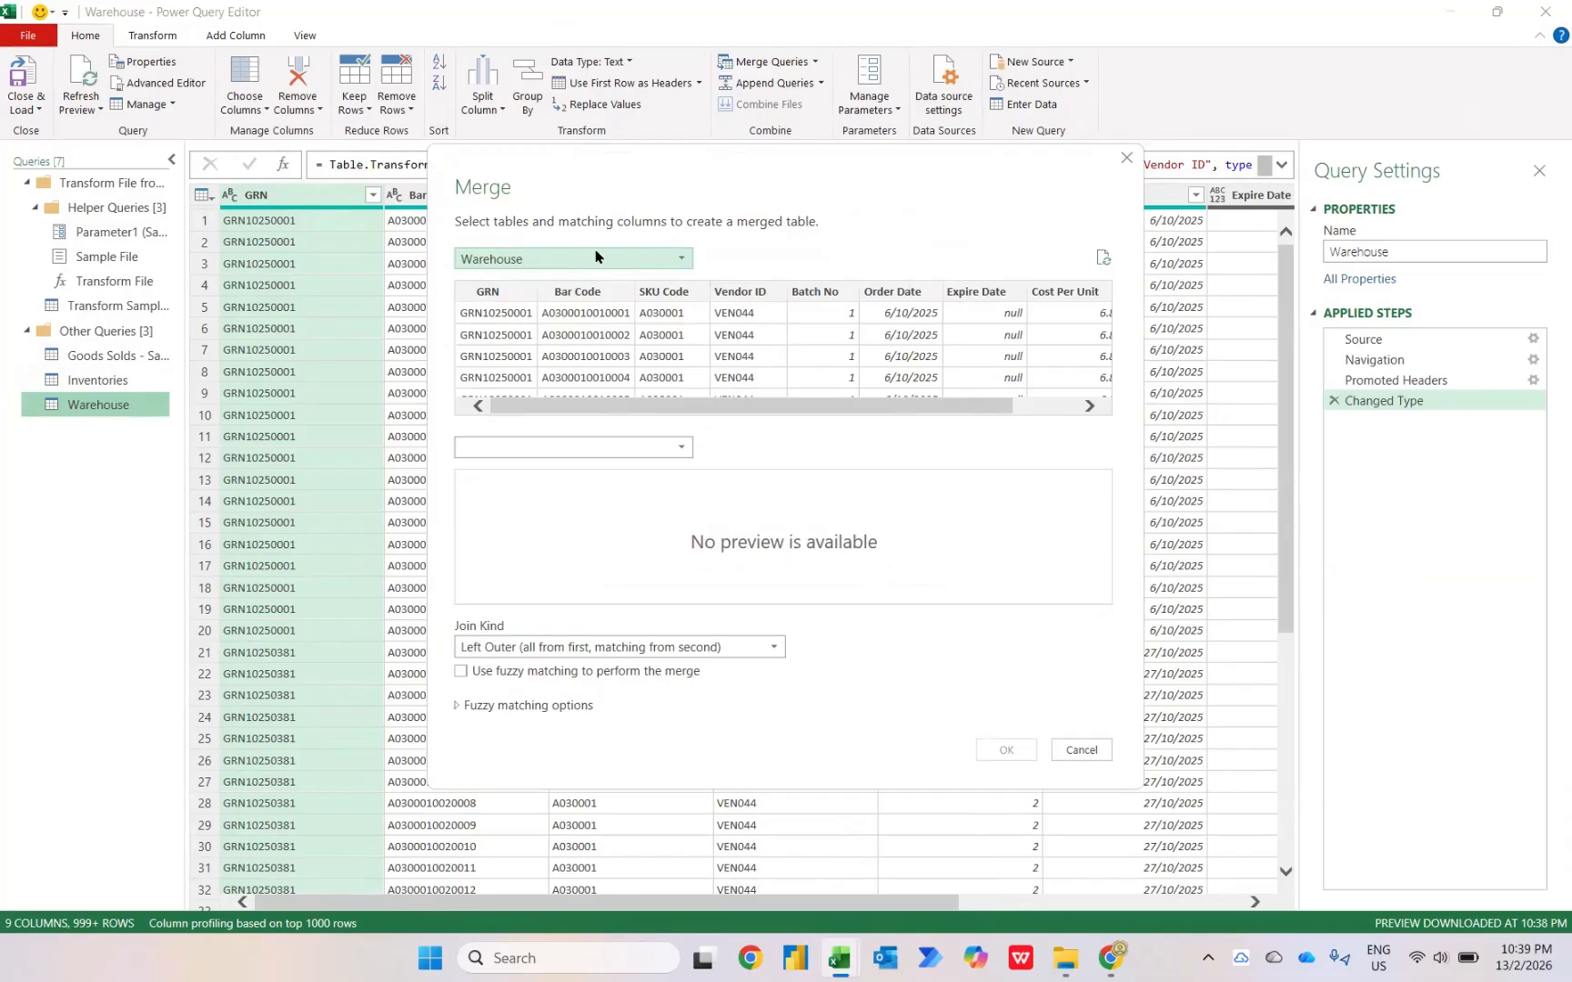
pyautogui.click(614, 448)
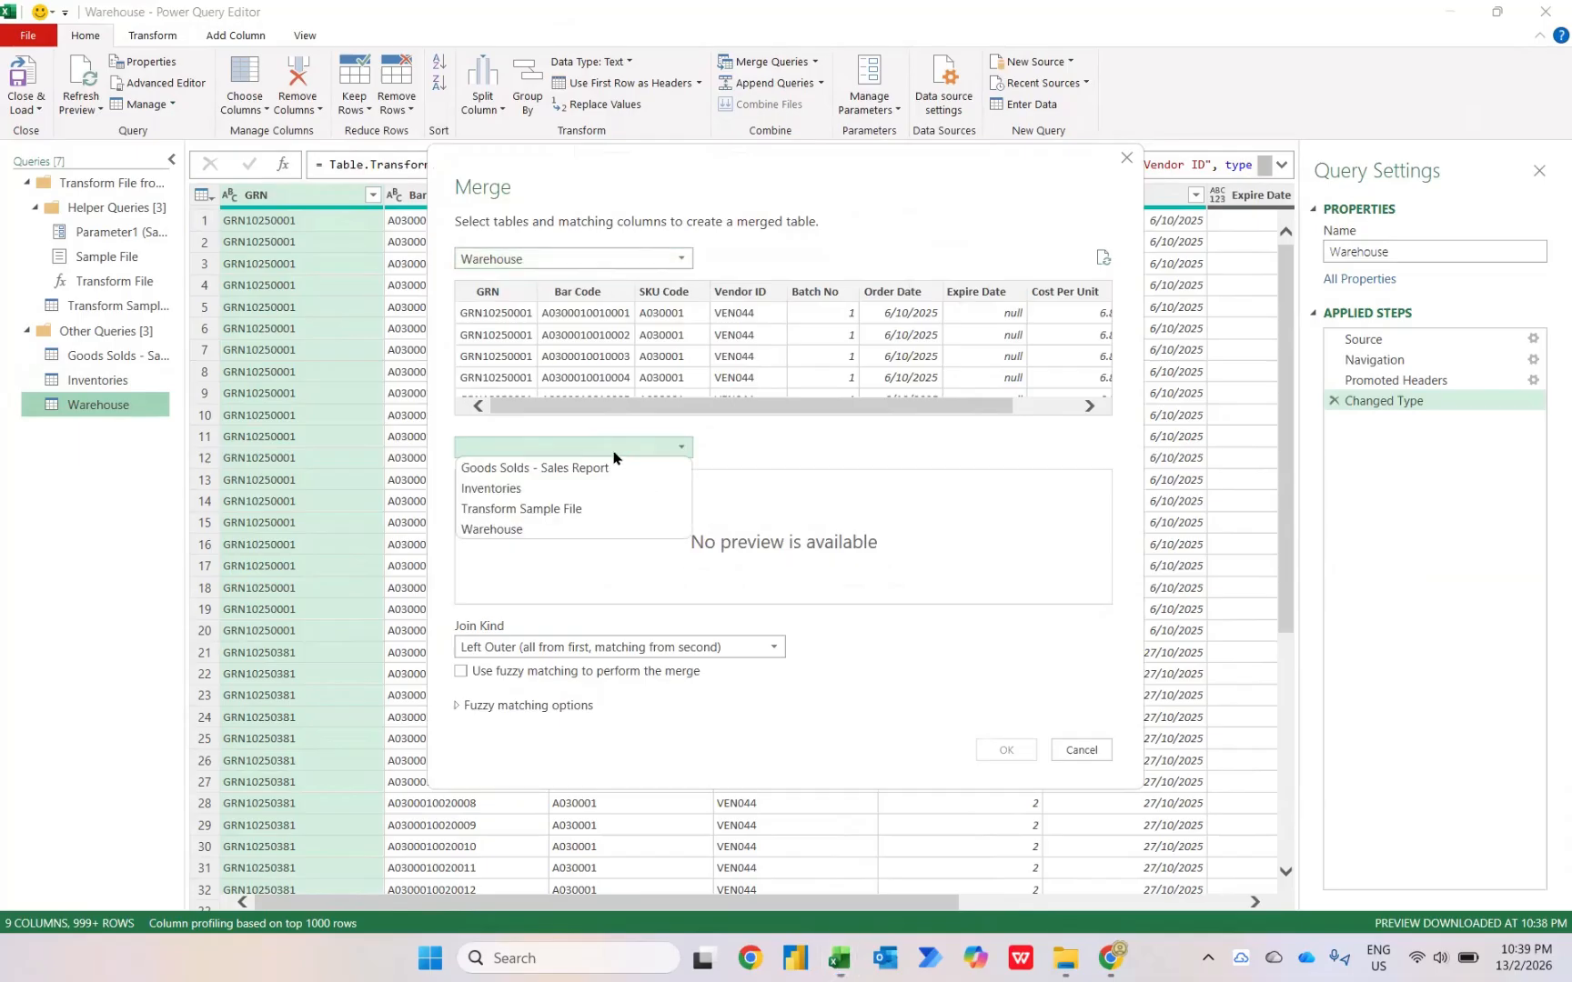
pyautogui.click(526, 470)
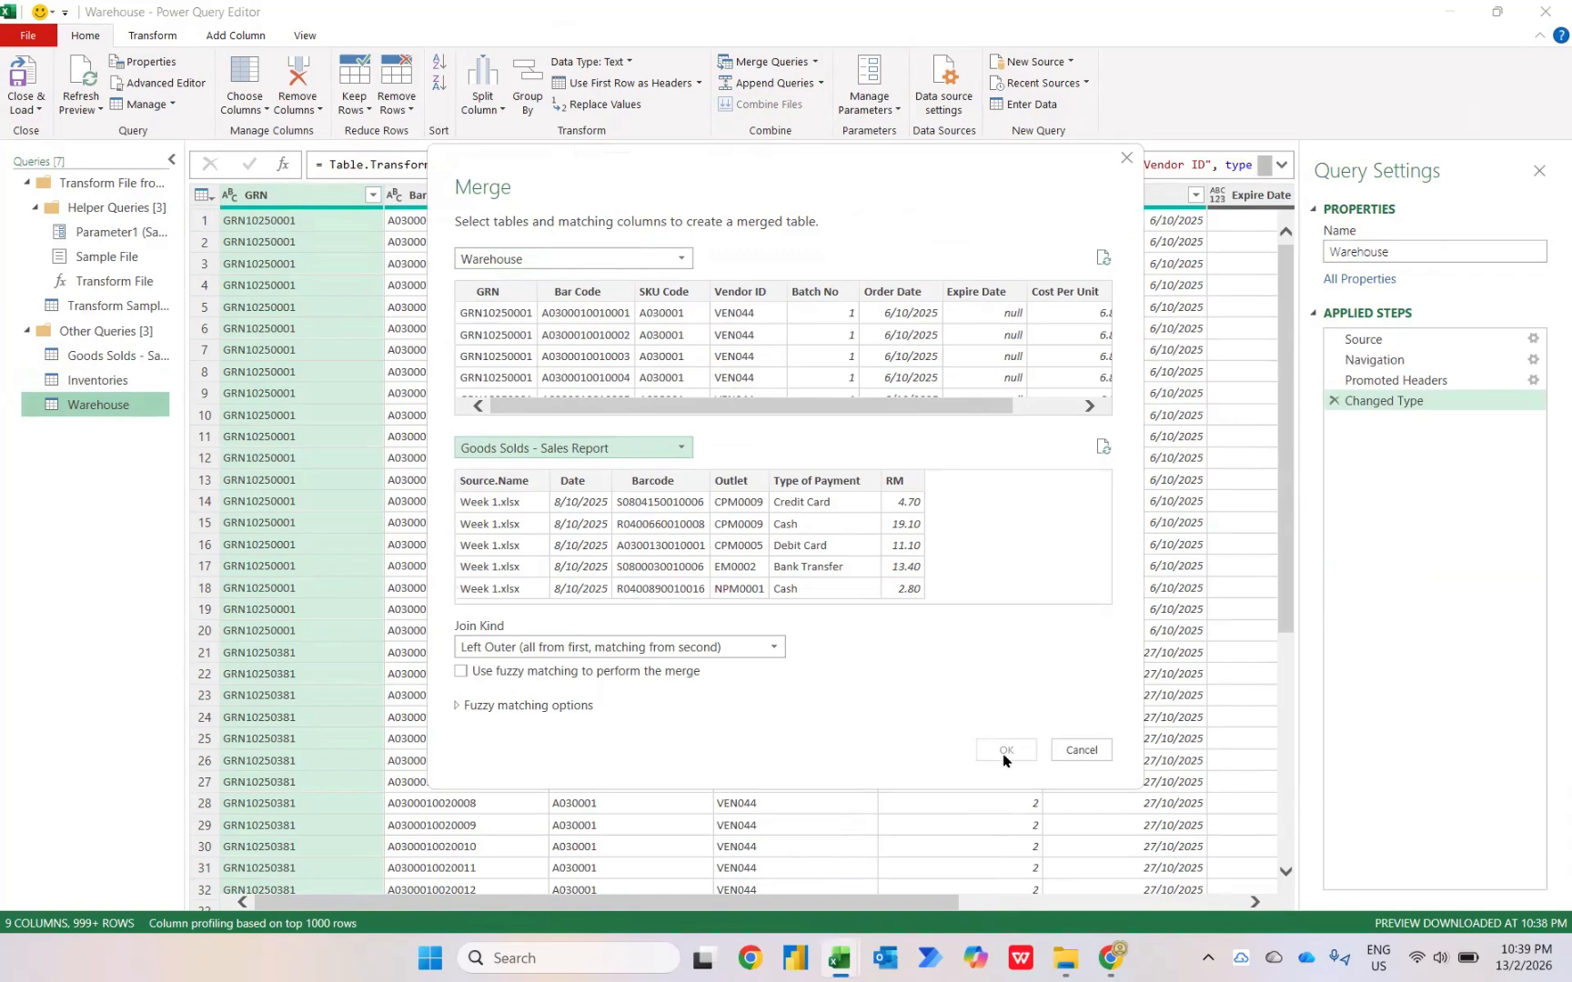
# Match Warehouse's Bar Code column with the sales report's Barcode column and create the merge with a Left Outer join.
pyautogui.click(592, 296)
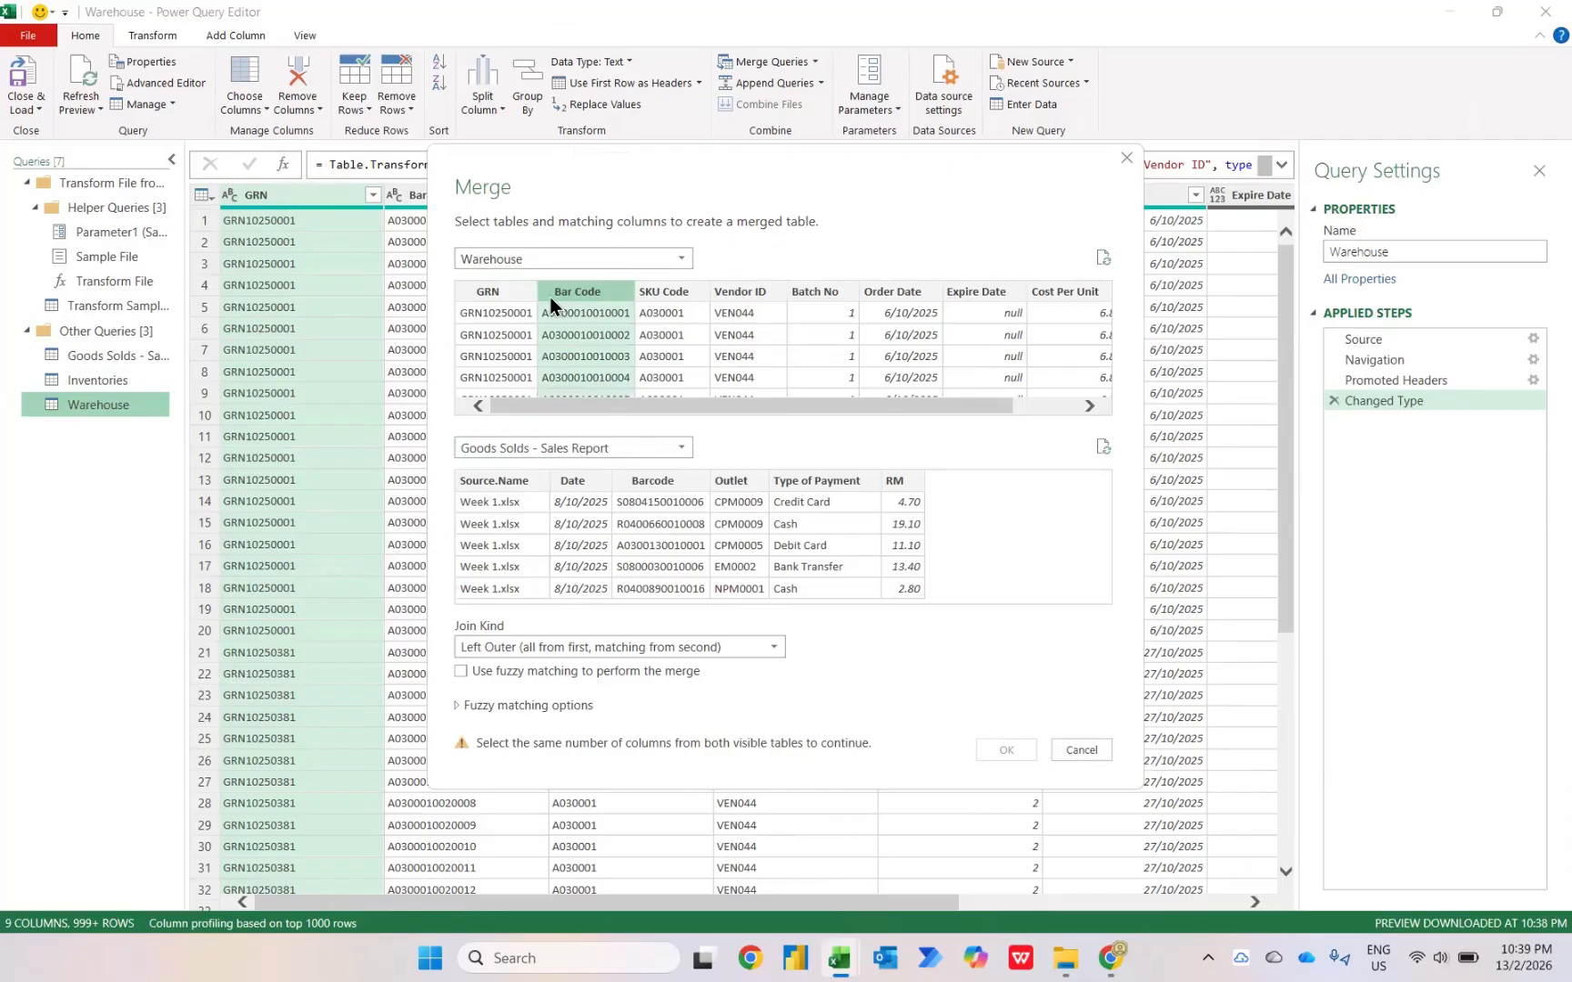
pyautogui.click(668, 482)
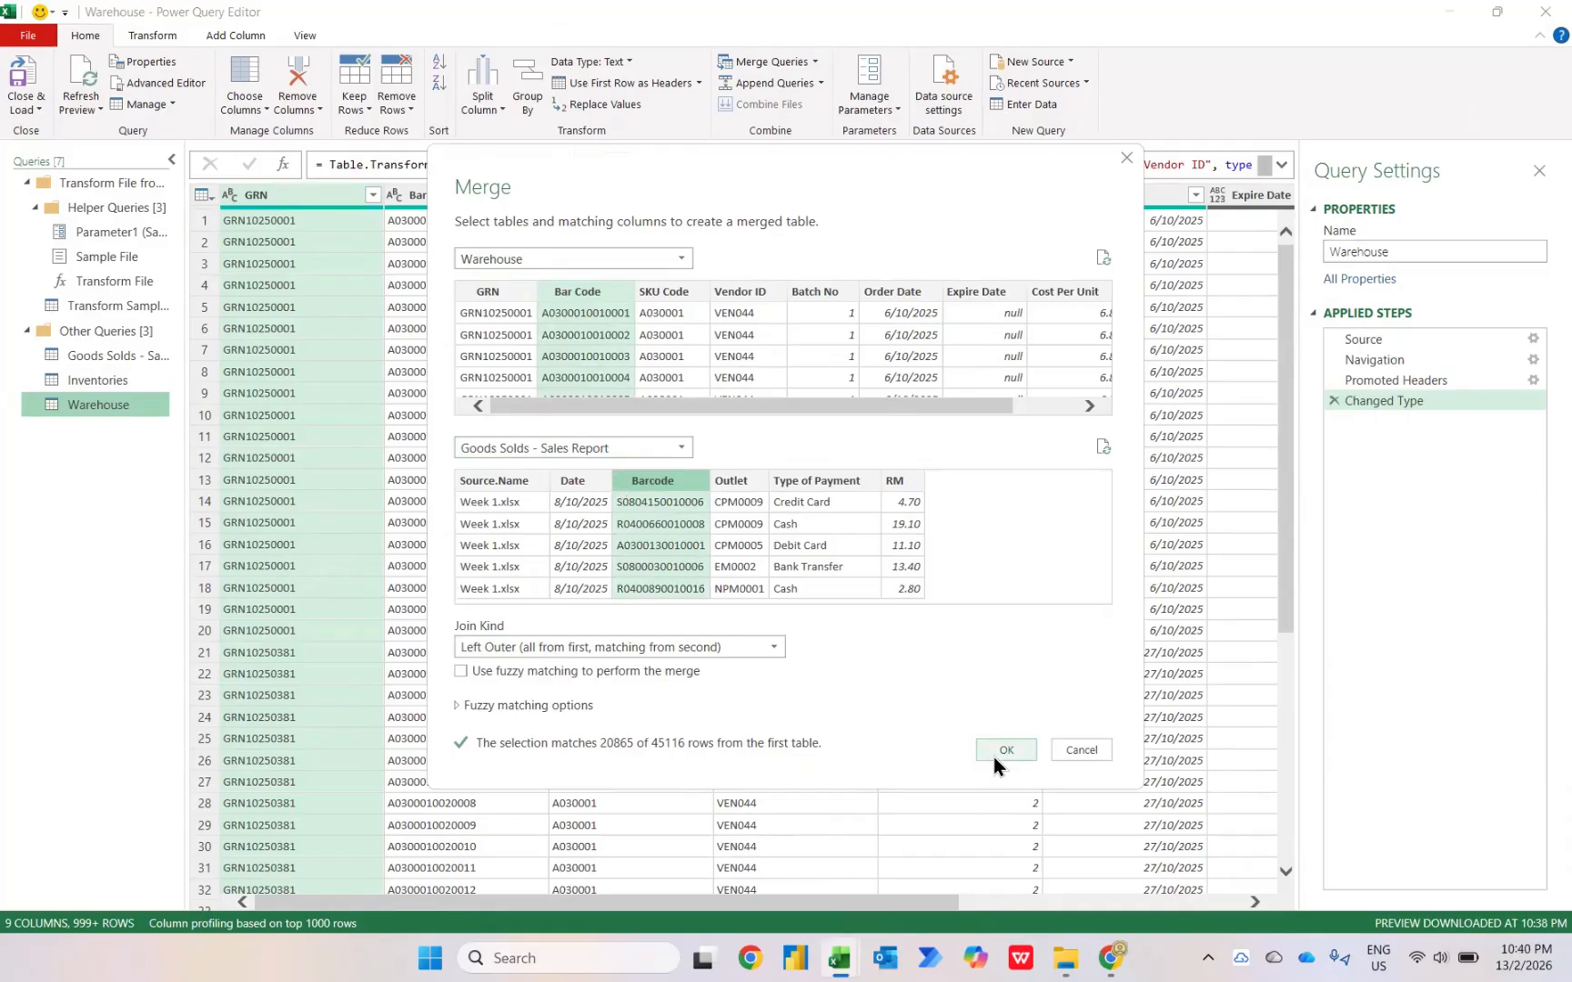
pyautogui.click(774, 650)
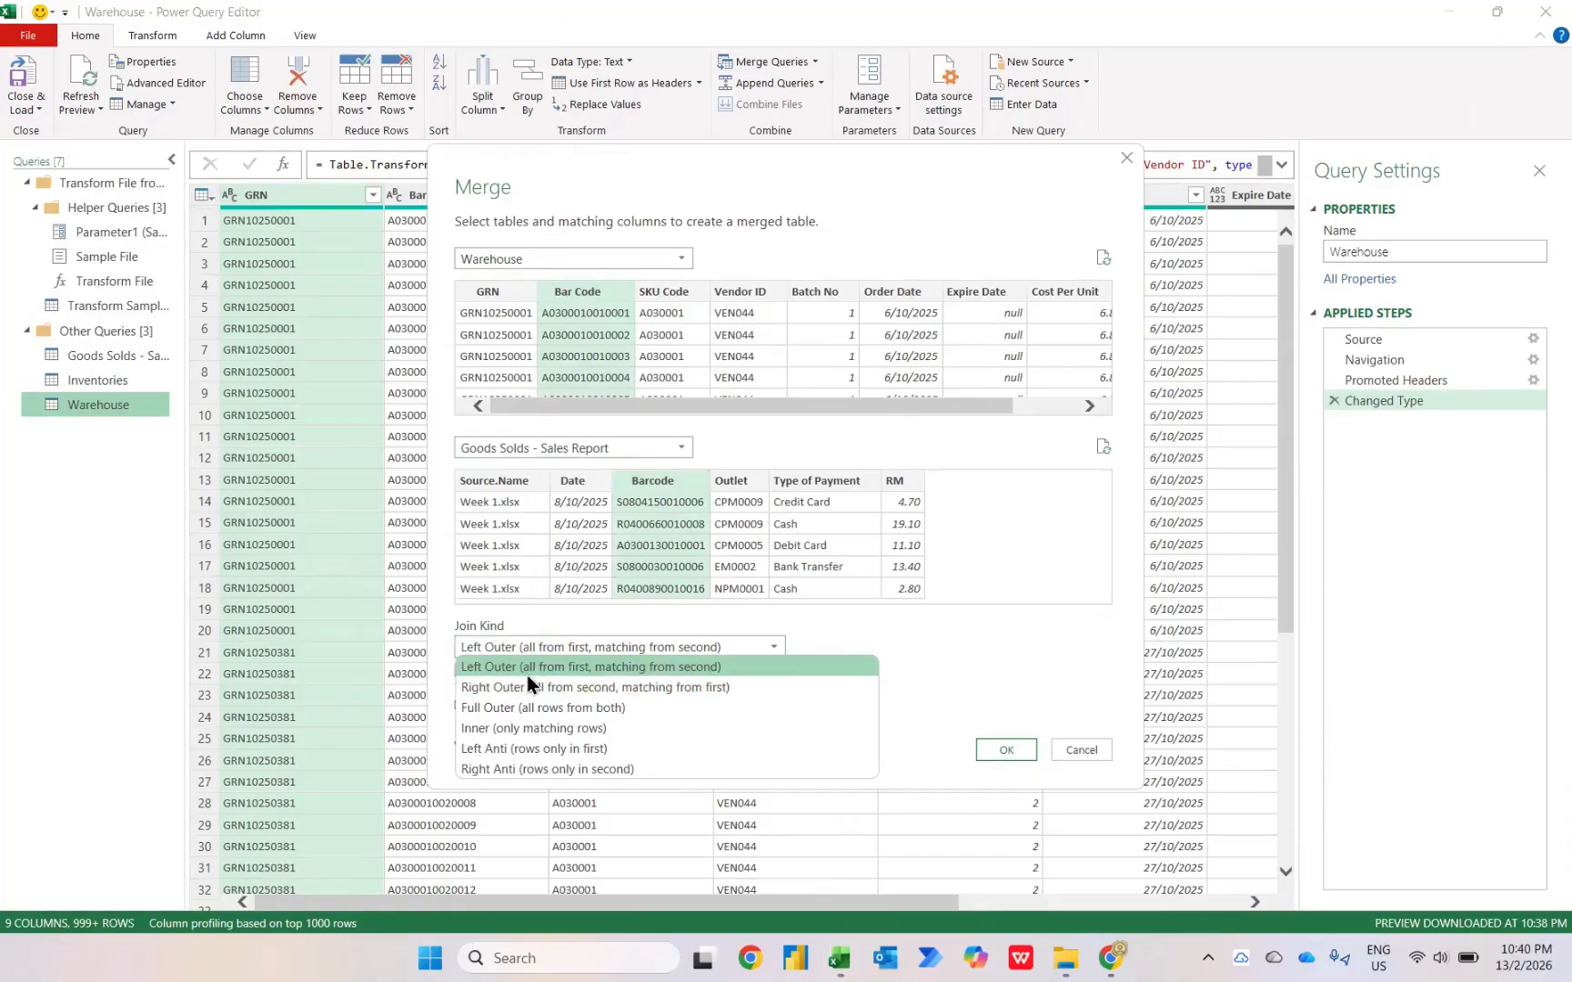
pyautogui.click(954, 687)
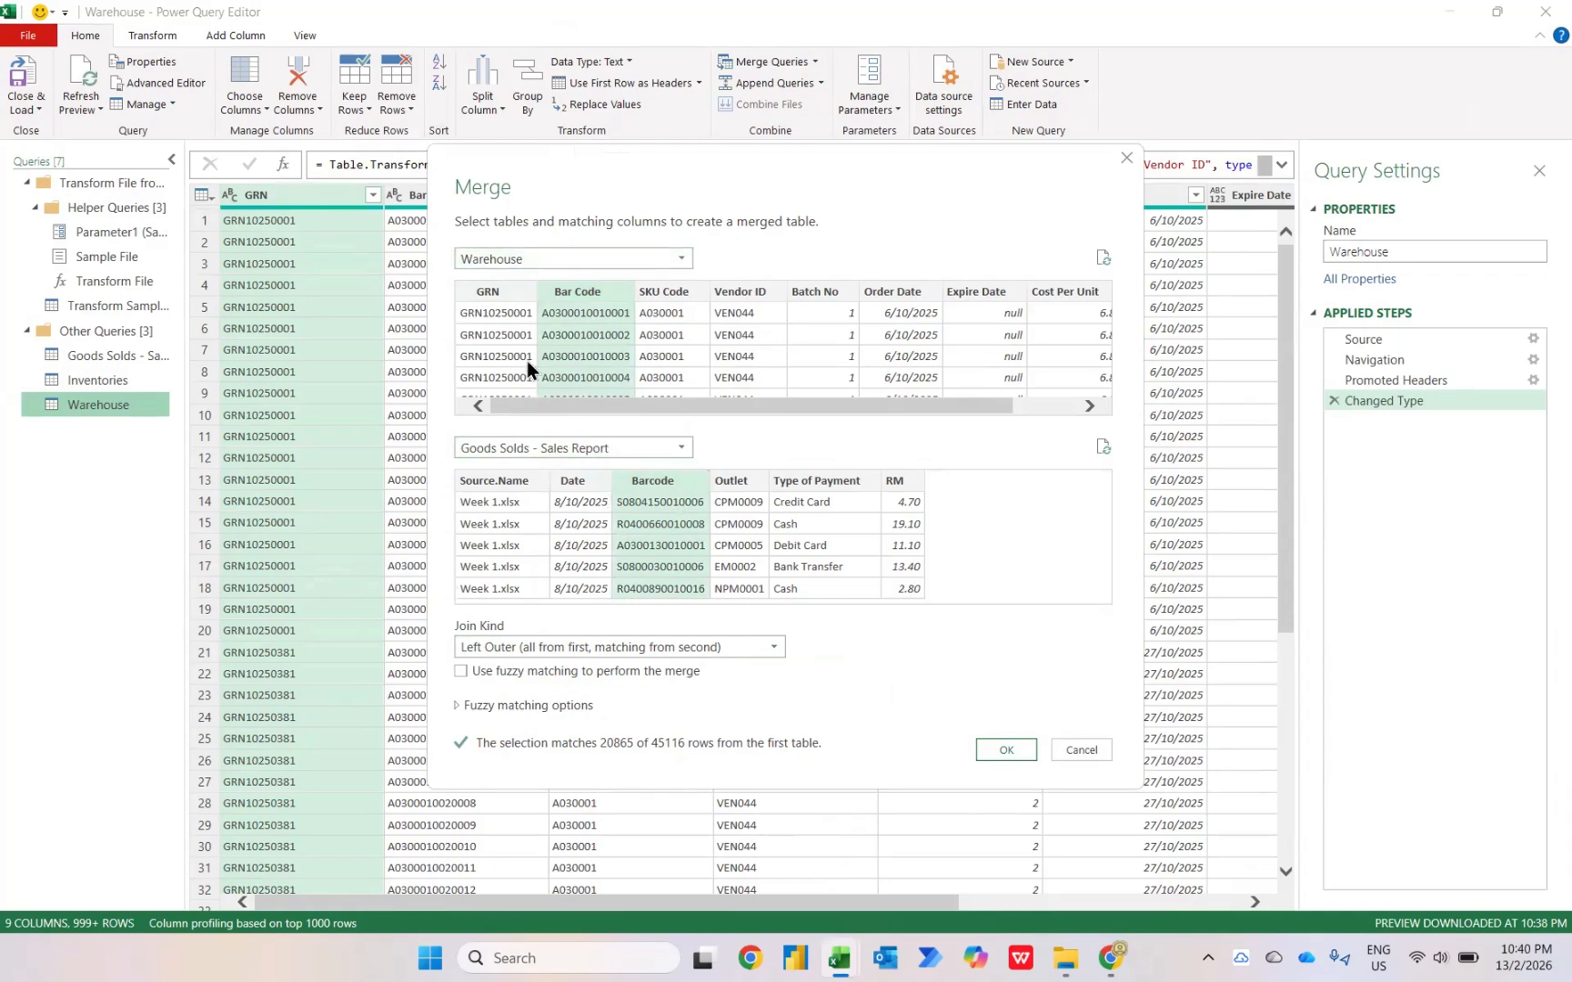
pyautogui.click(1008, 753)
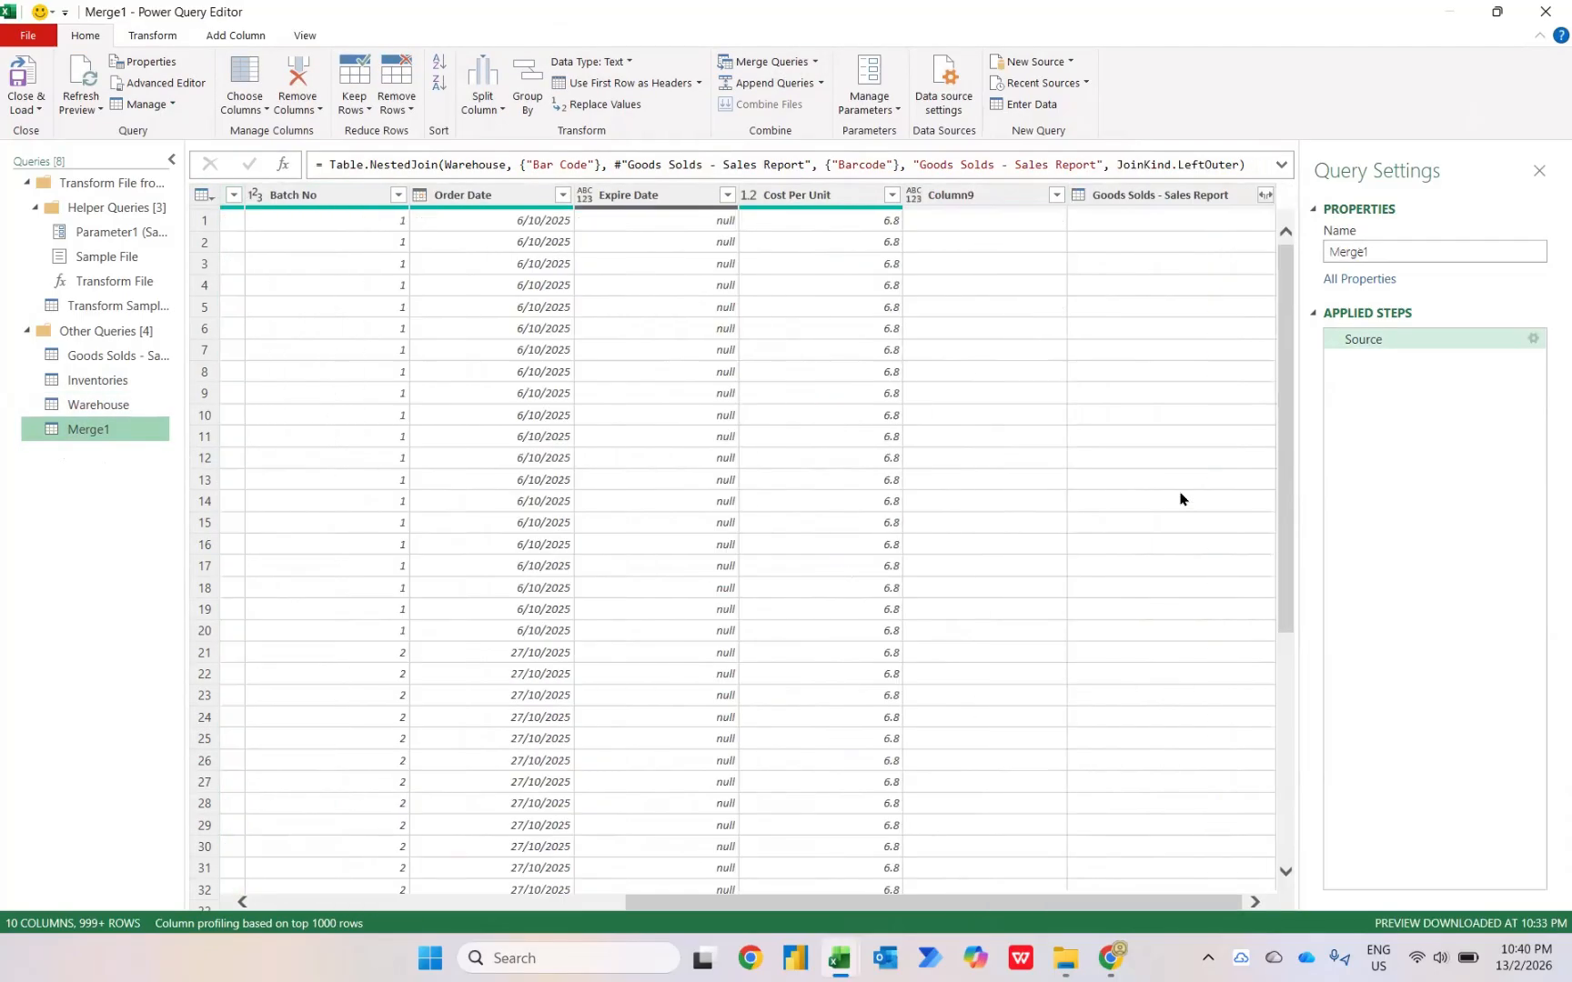
# Expand the merged Goods Solds - Sales Report column to Barcode only, without the original column name as prefix.
pyautogui.click(1263, 199)
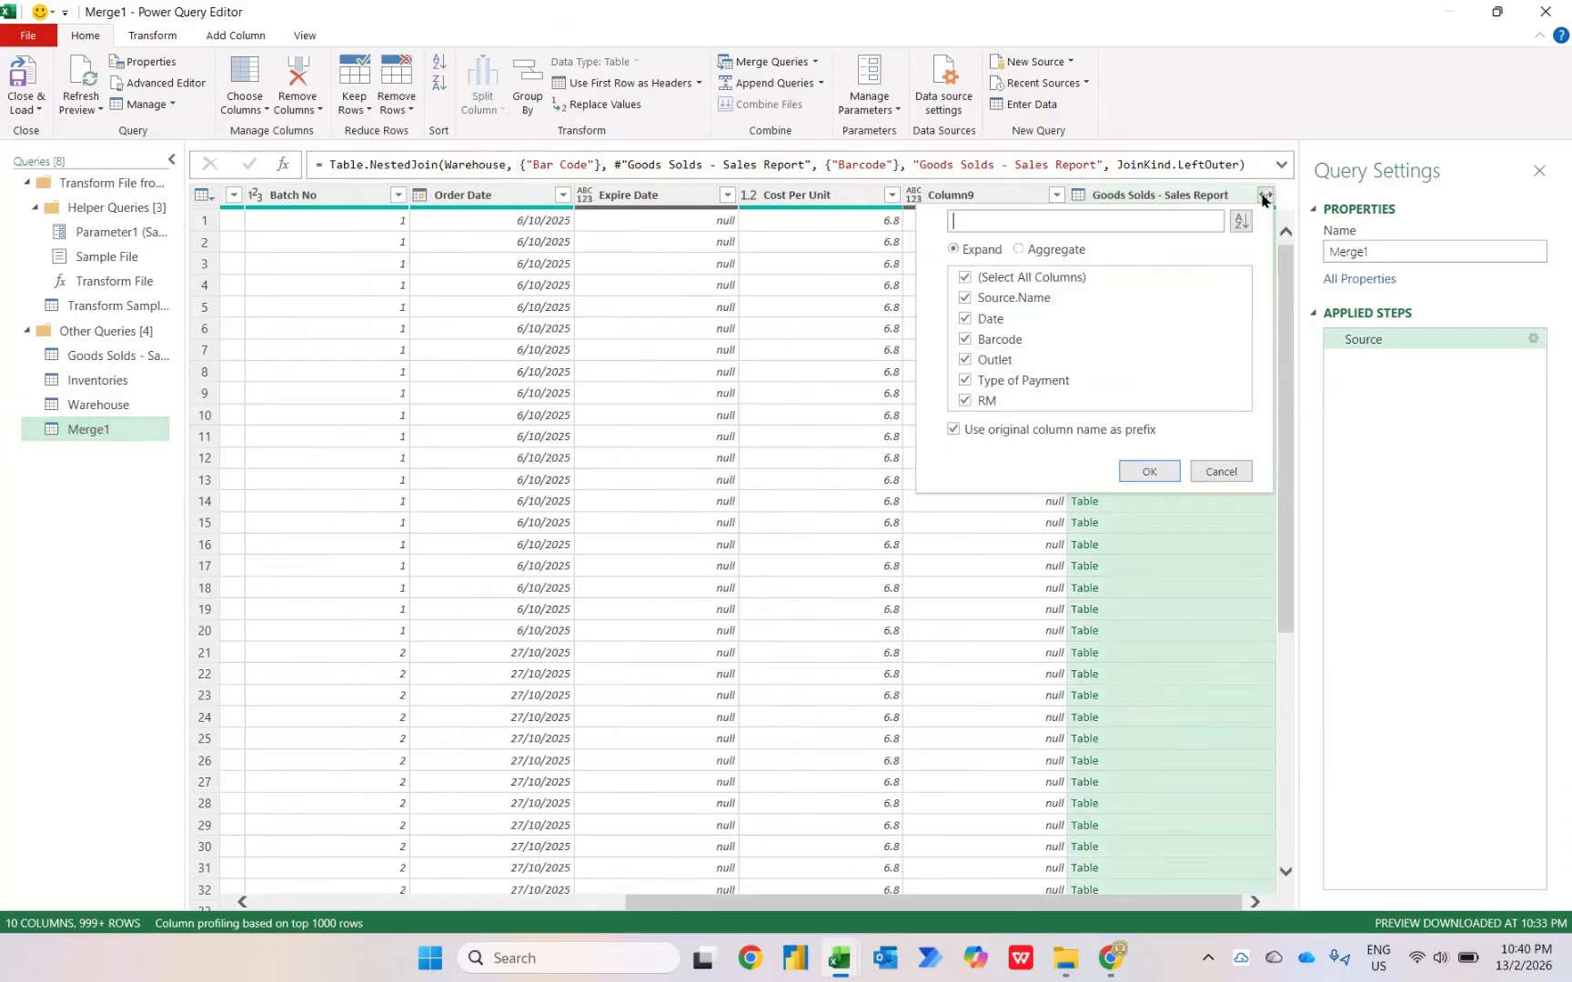
pyautogui.click(972, 440)
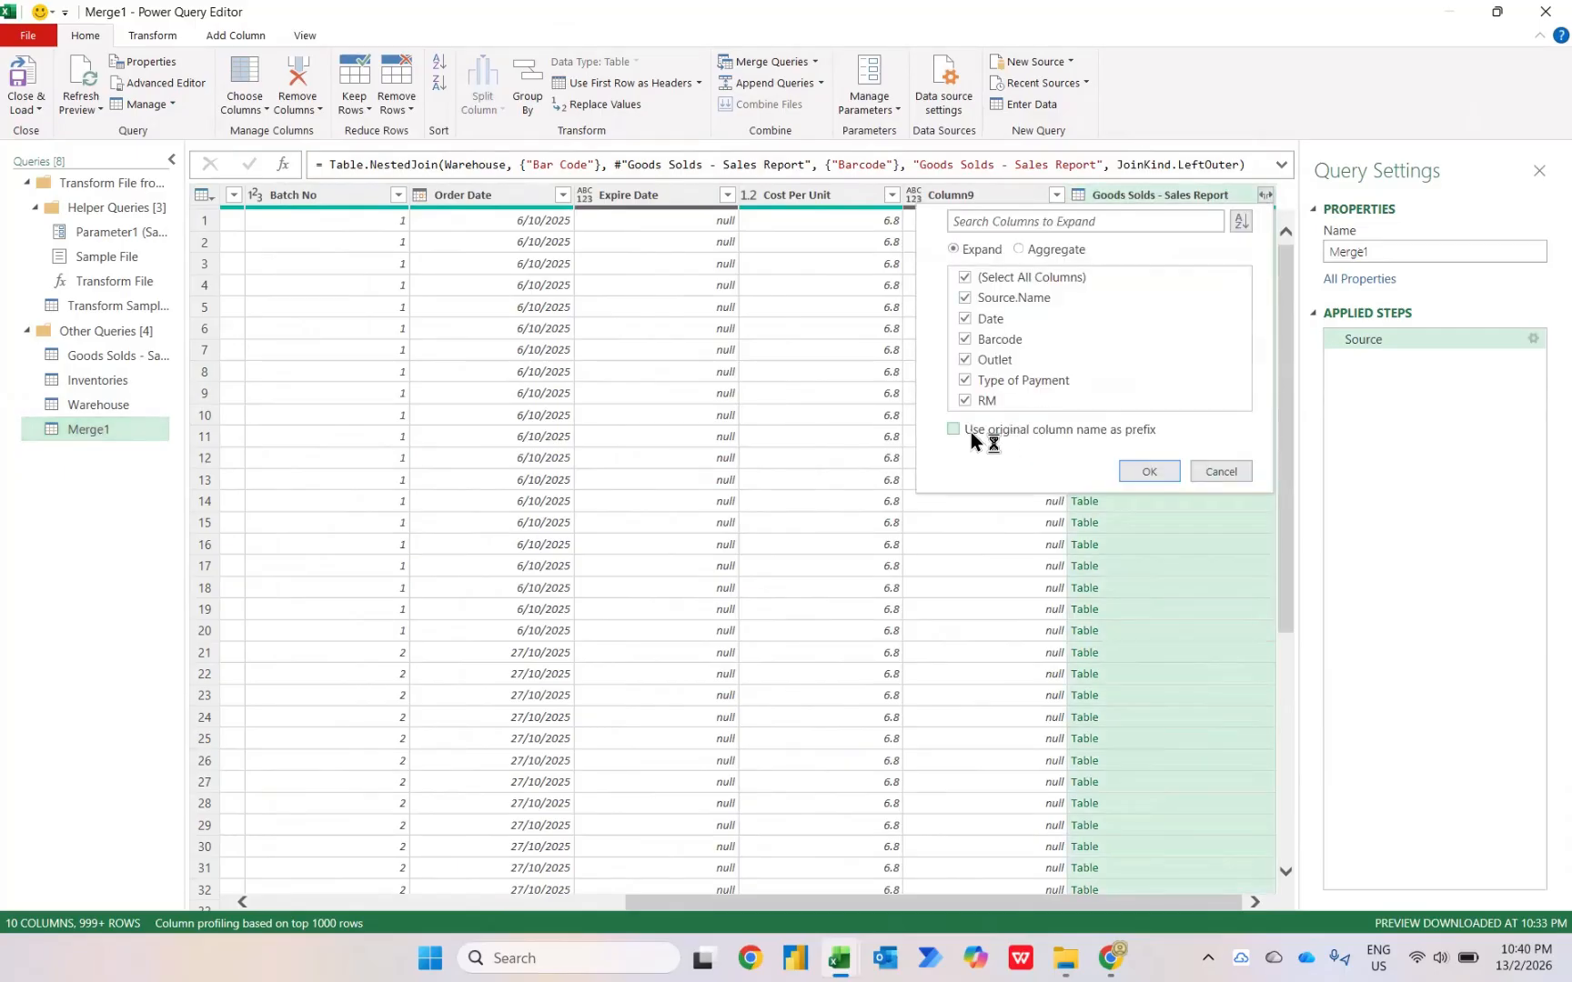
pyautogui.click(965, 278)
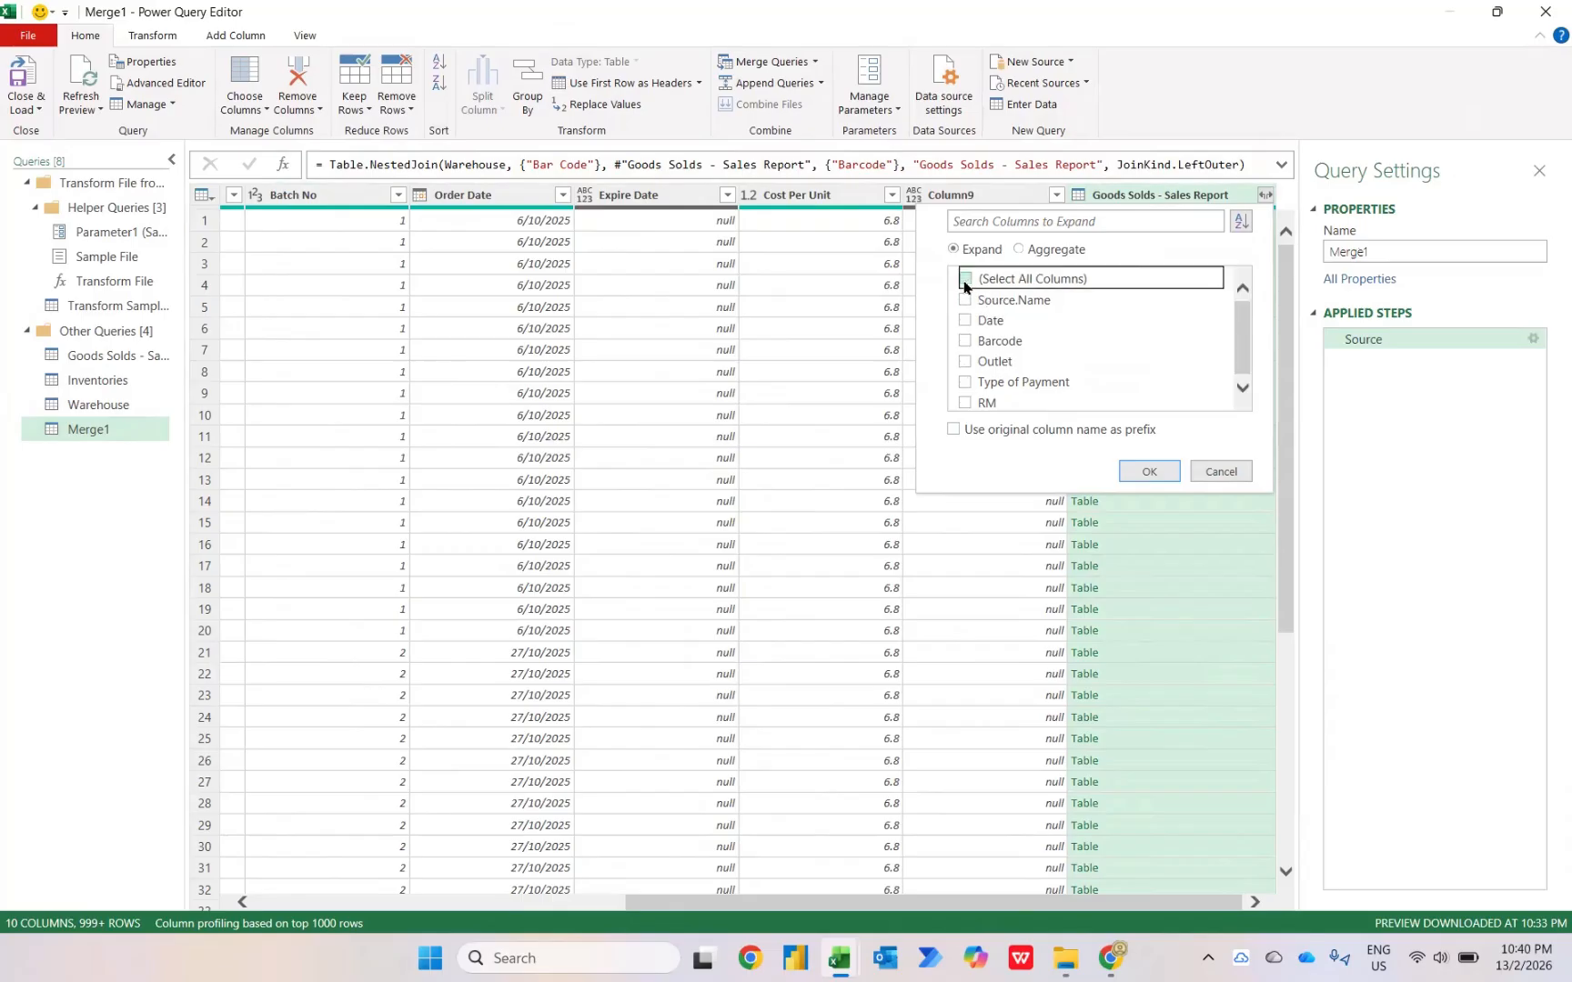
pyautogui.click(965, 341)
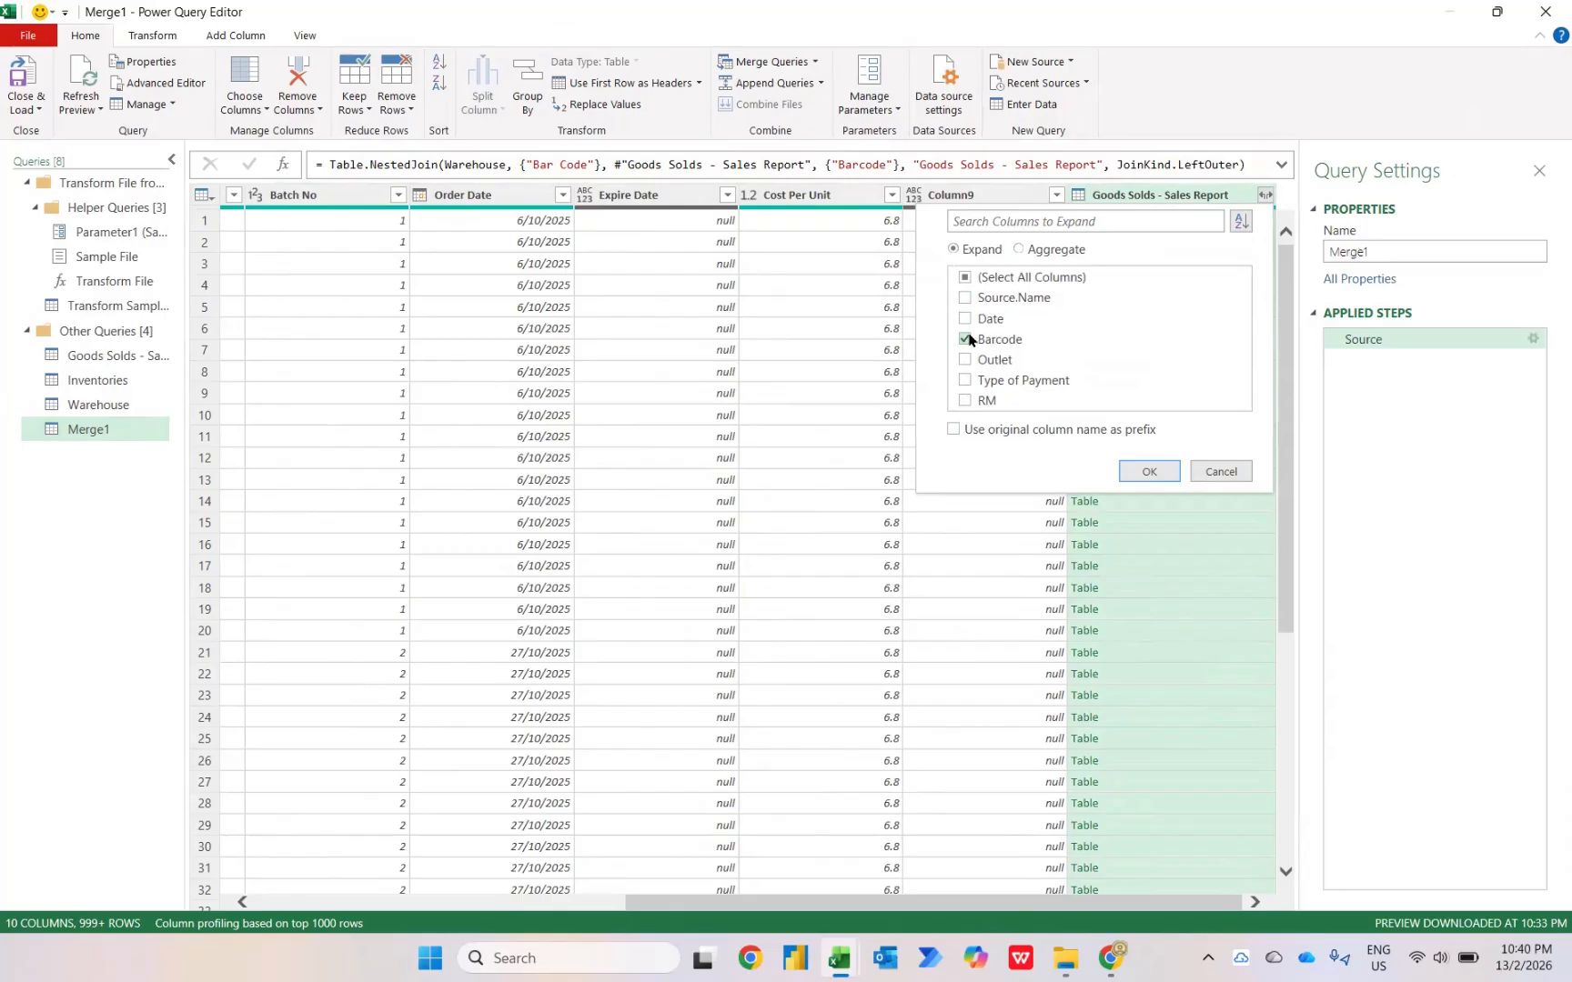
pyautogui.click(1149, 471)
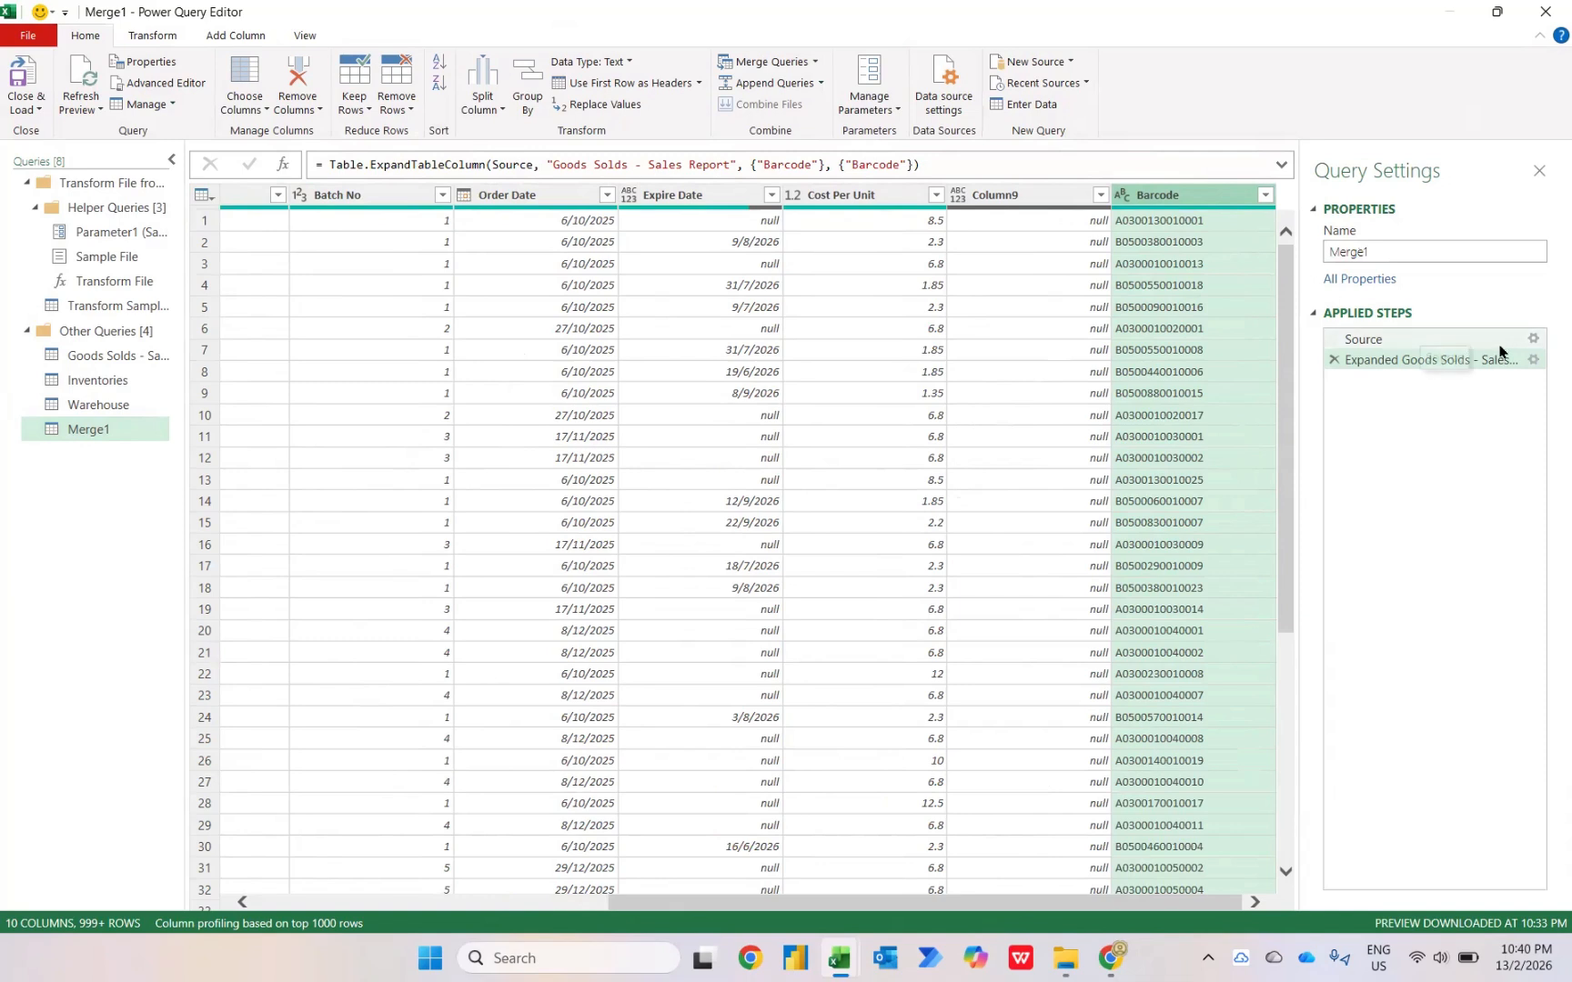
# Change the join kind in Merge1's Source step to Left Anti (rows only in first) and check the expanded Barcode column.
pyautogui.click(1533, 339)
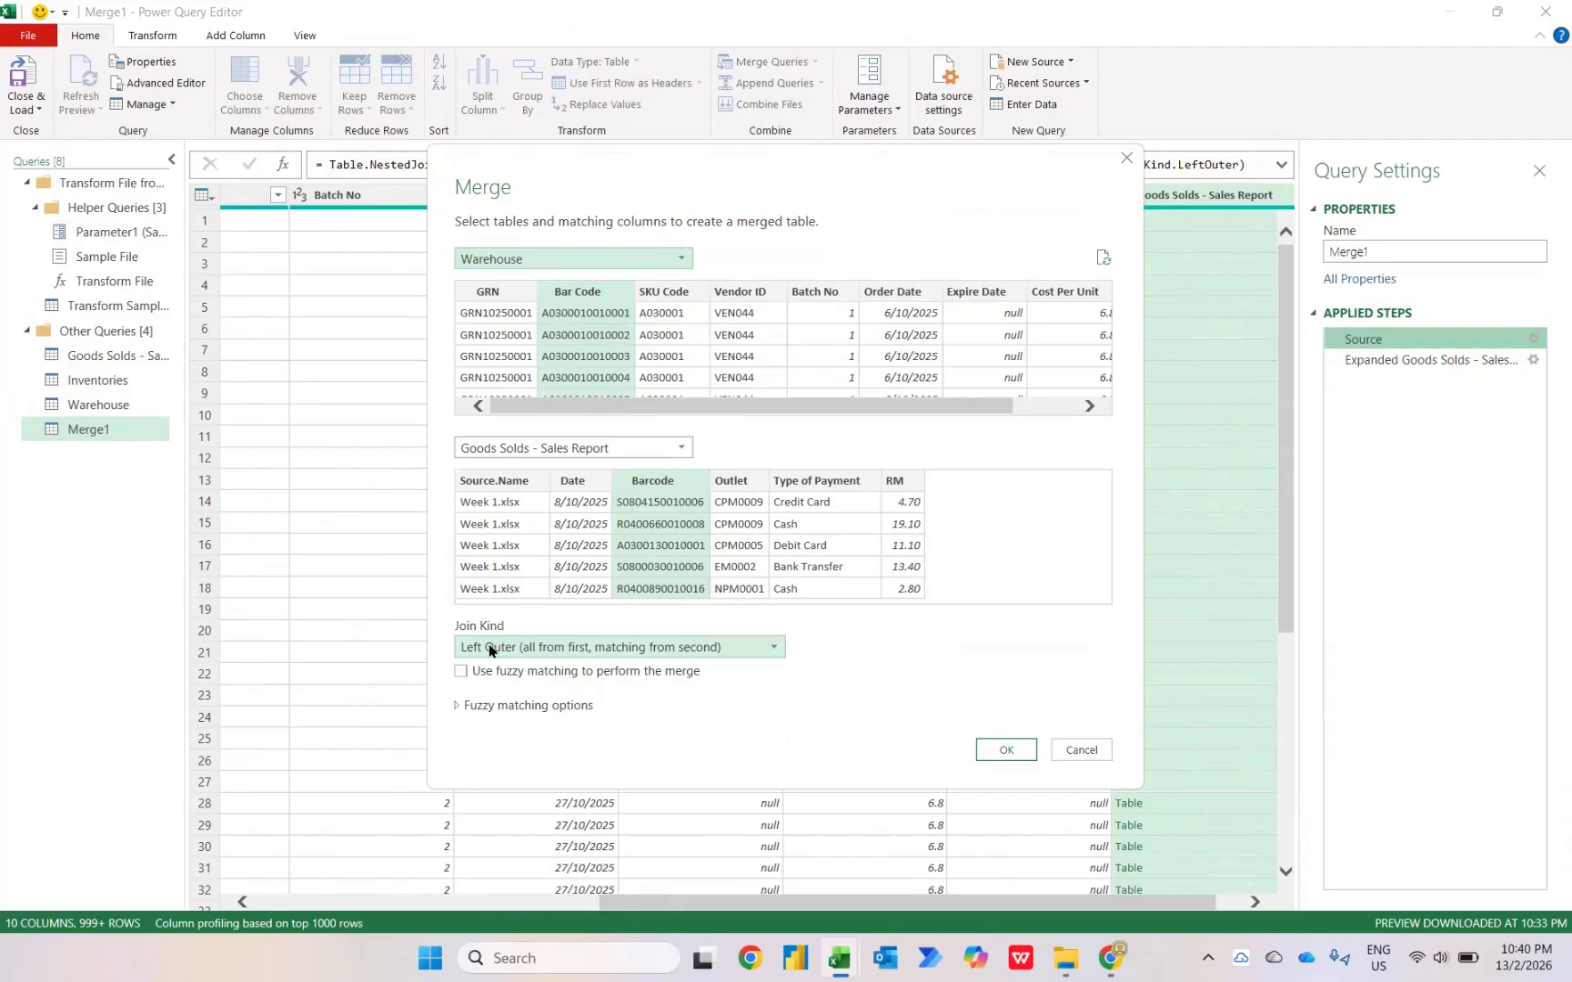
pyautogui.click(510, 651)
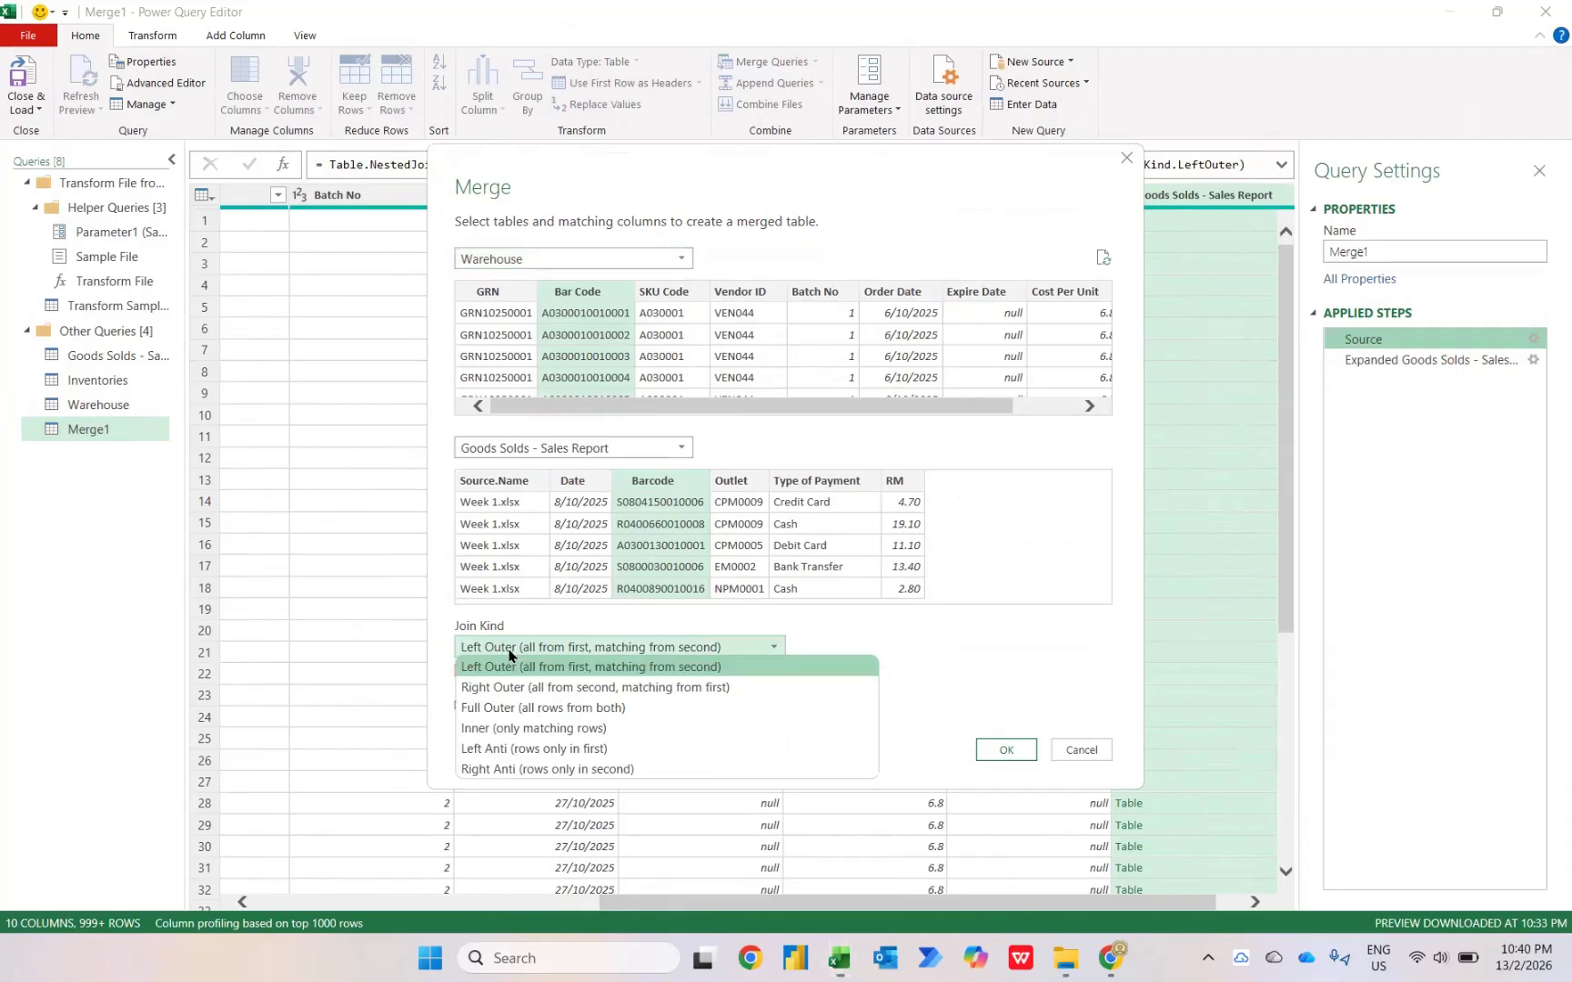
pyautogui.click(497, 751)
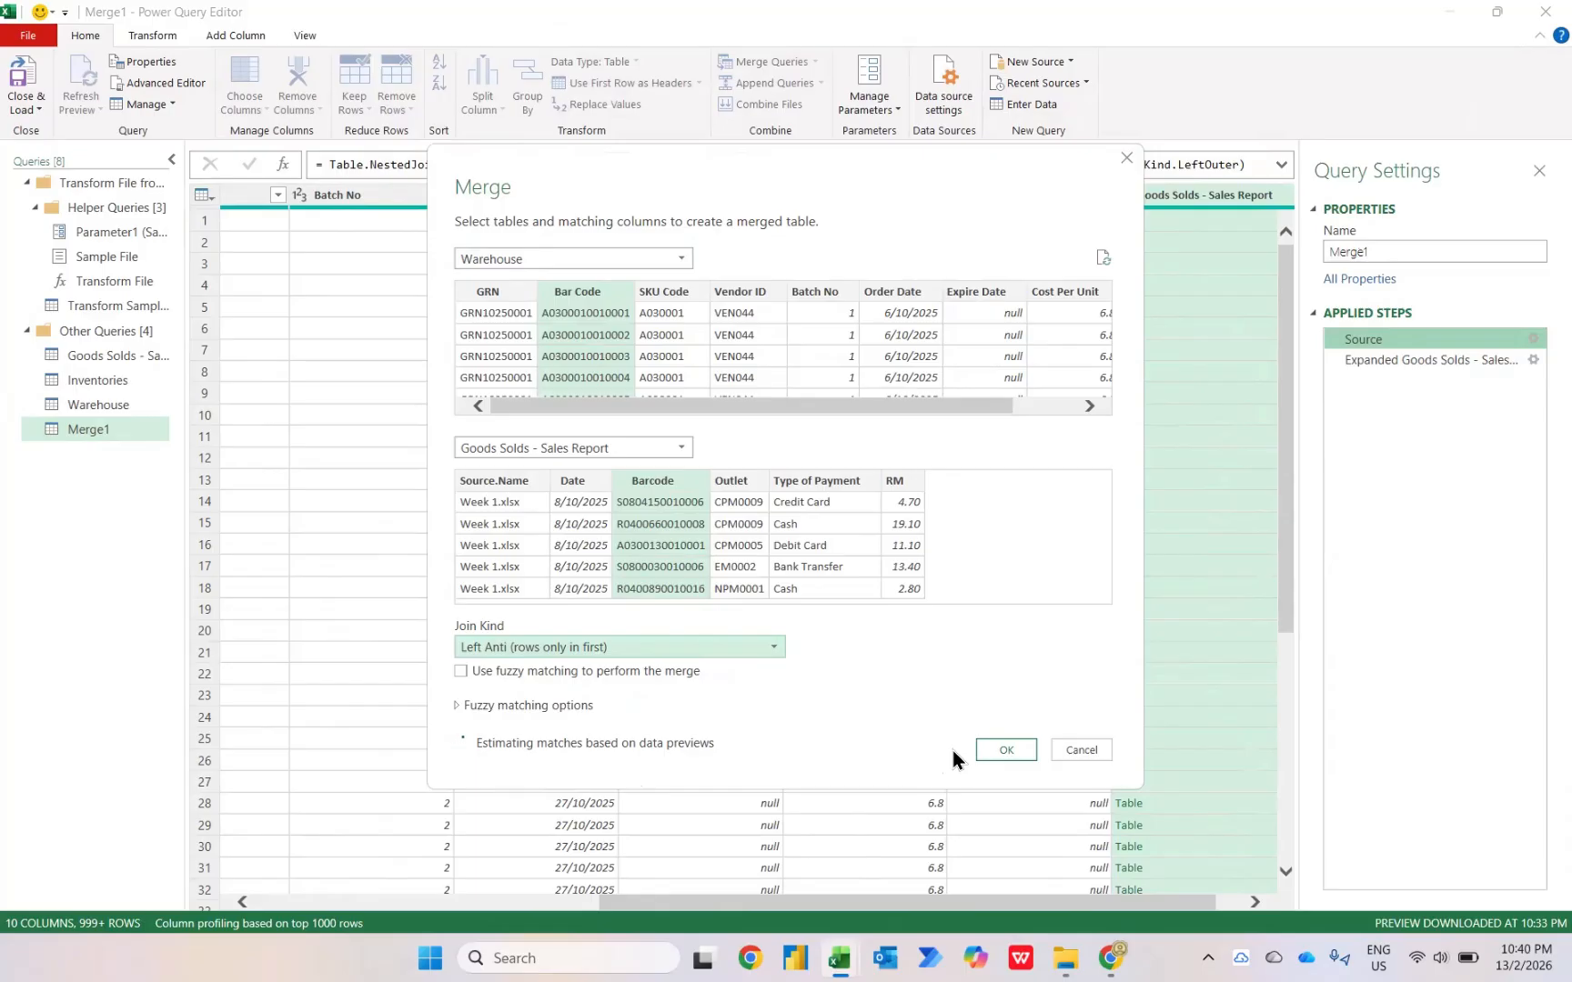
pyautogui.click(1003, 750)
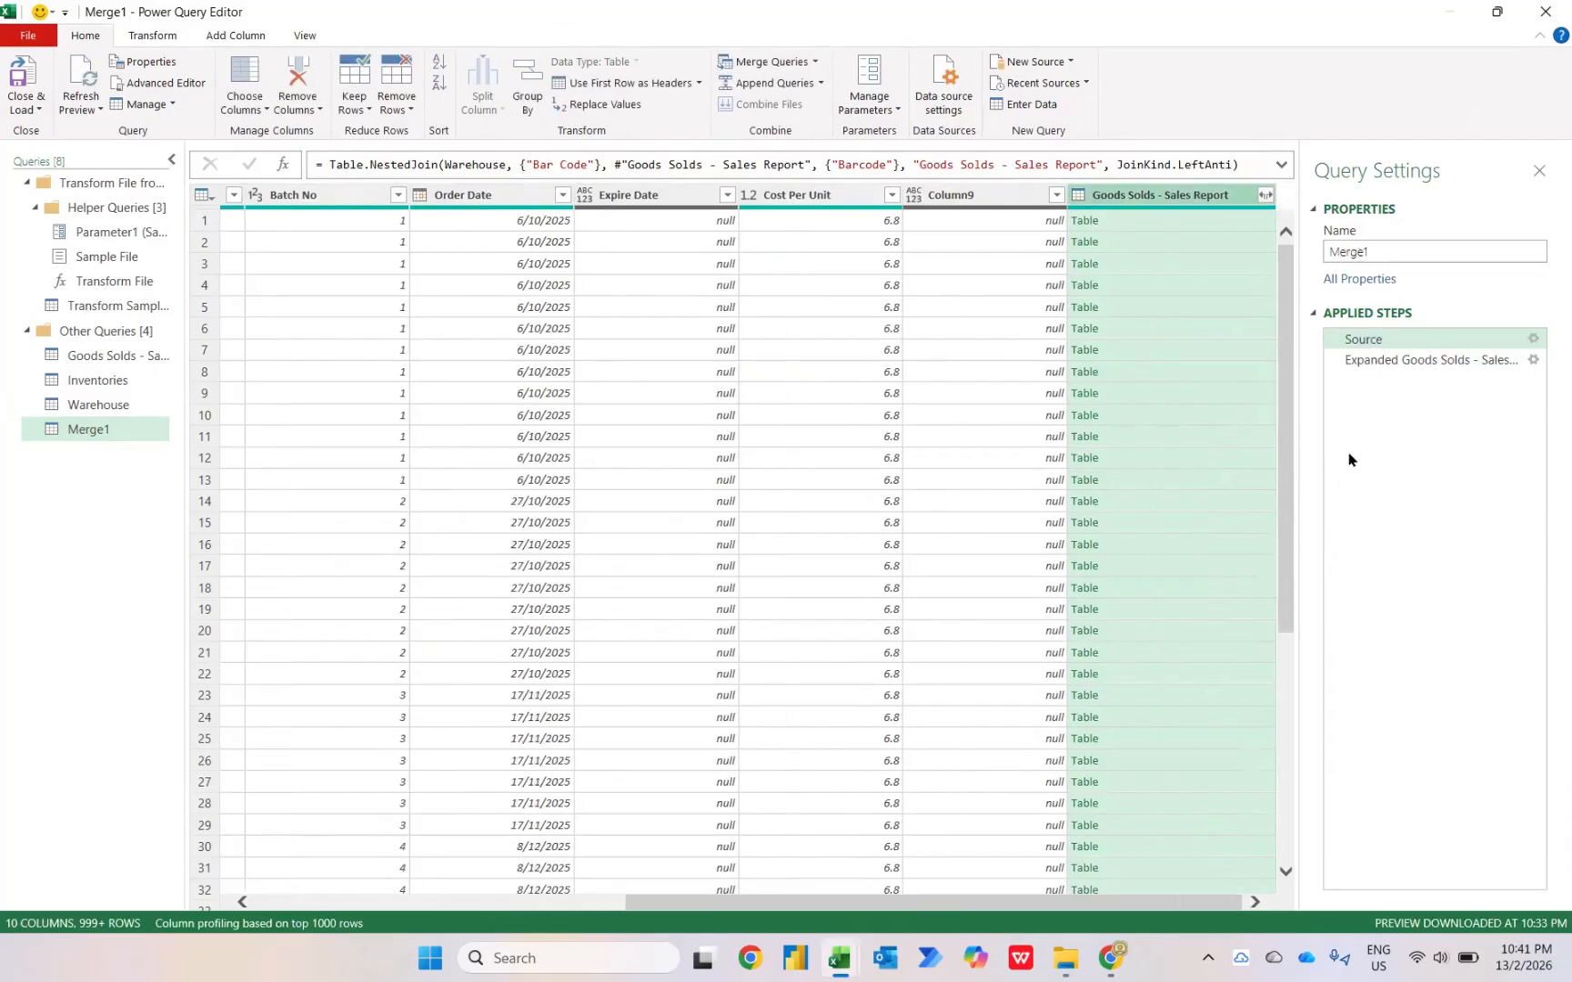
pyautogui.click(1379, 362)
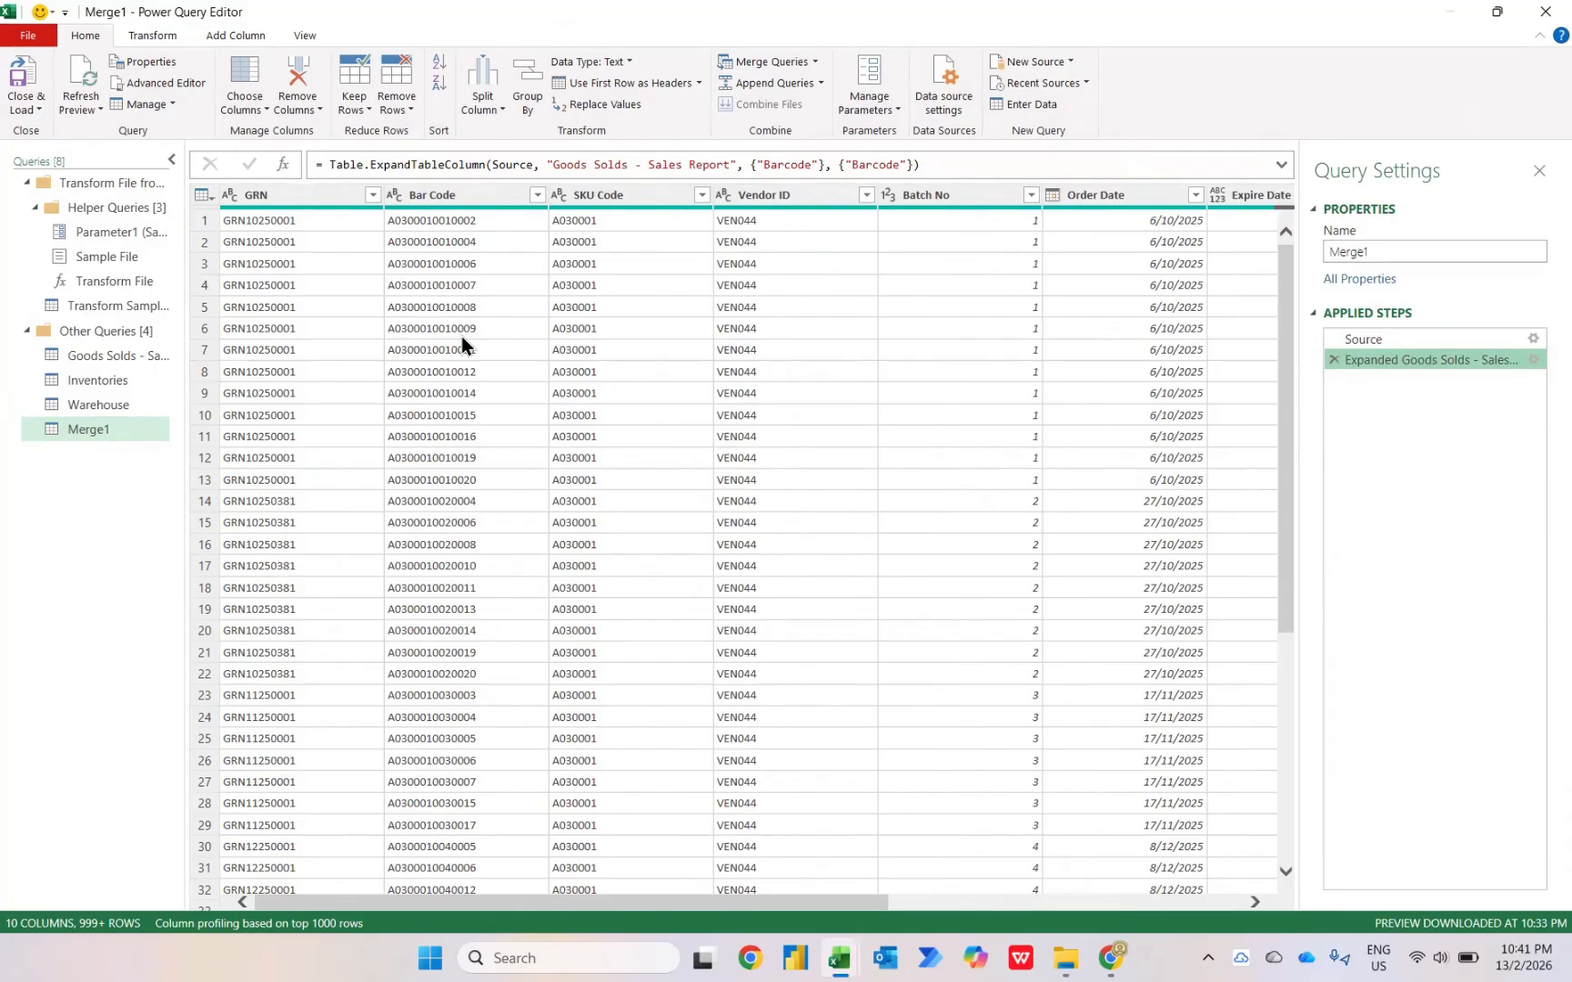
pyautogui.hscroll(6, 462, 335)
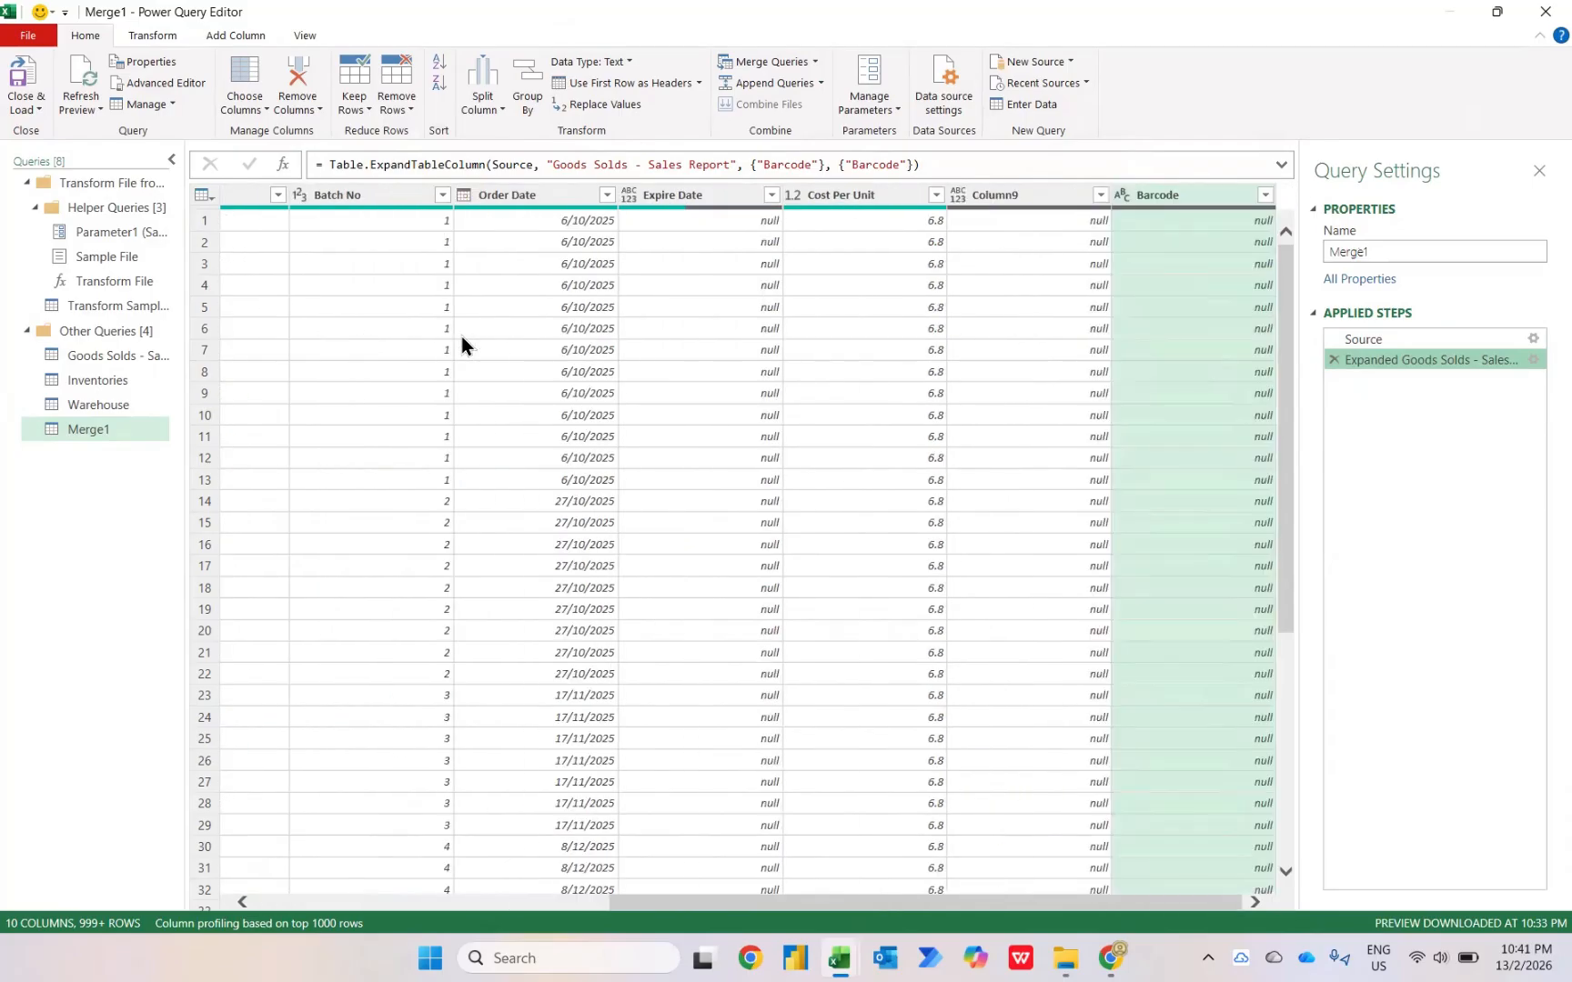
pyautogui.hscroll(-6, 462, 335)
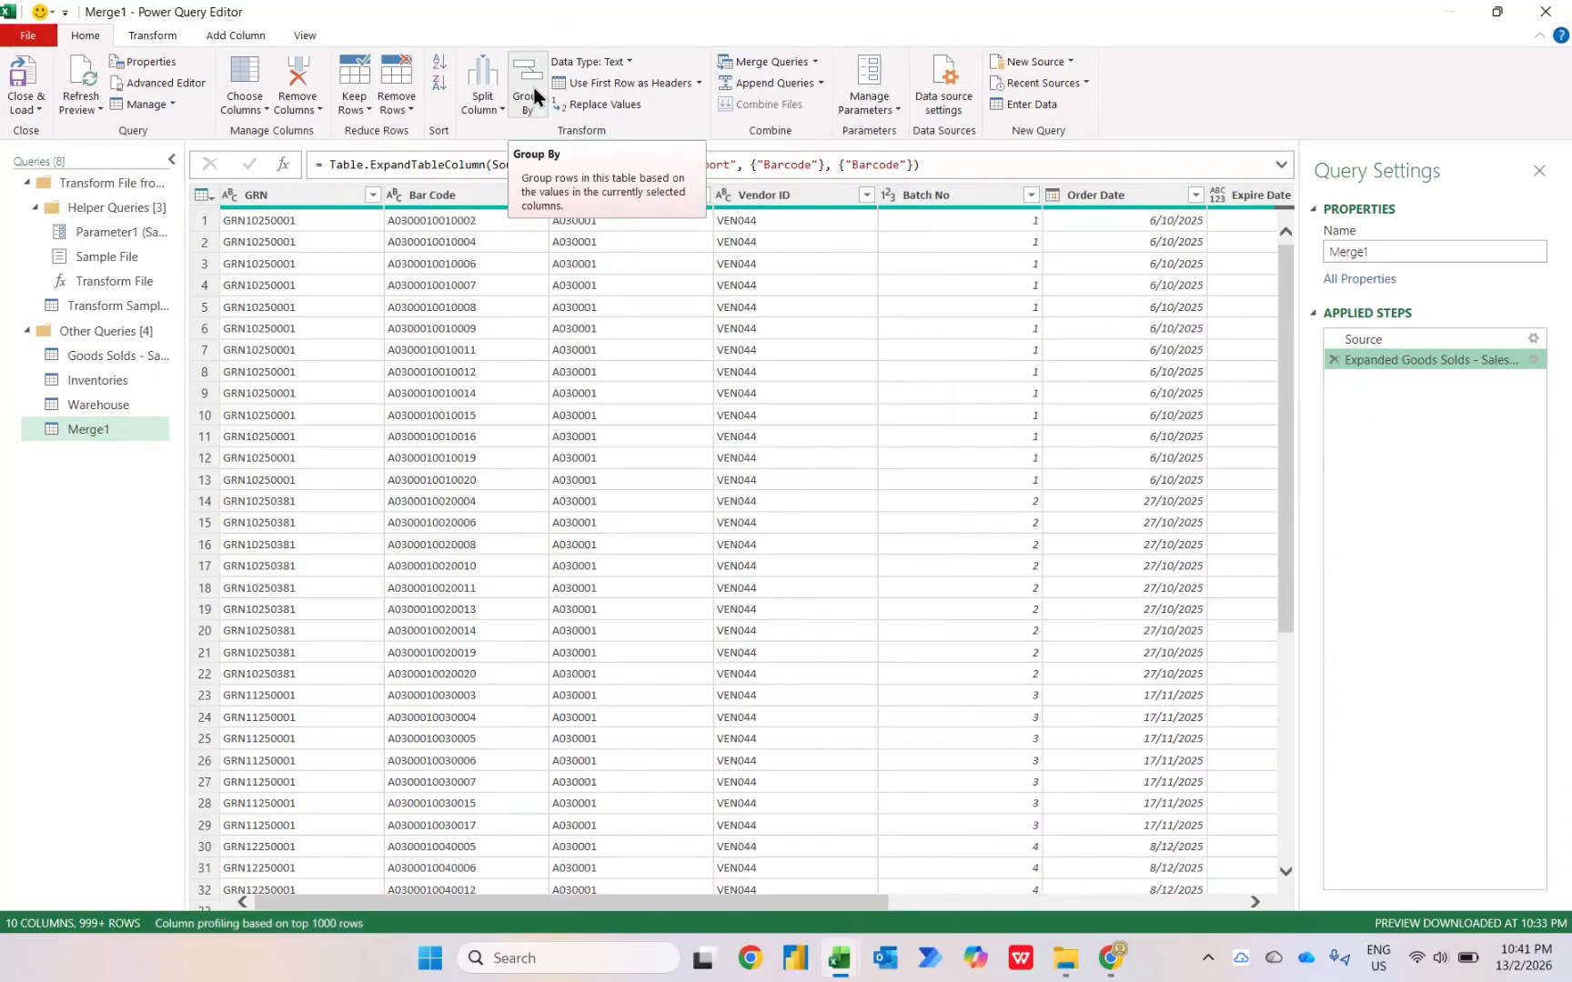
# Group the Merge1 rows by SKU Code with a Count Rows column named Count.
pyautogui.click(168, 41)
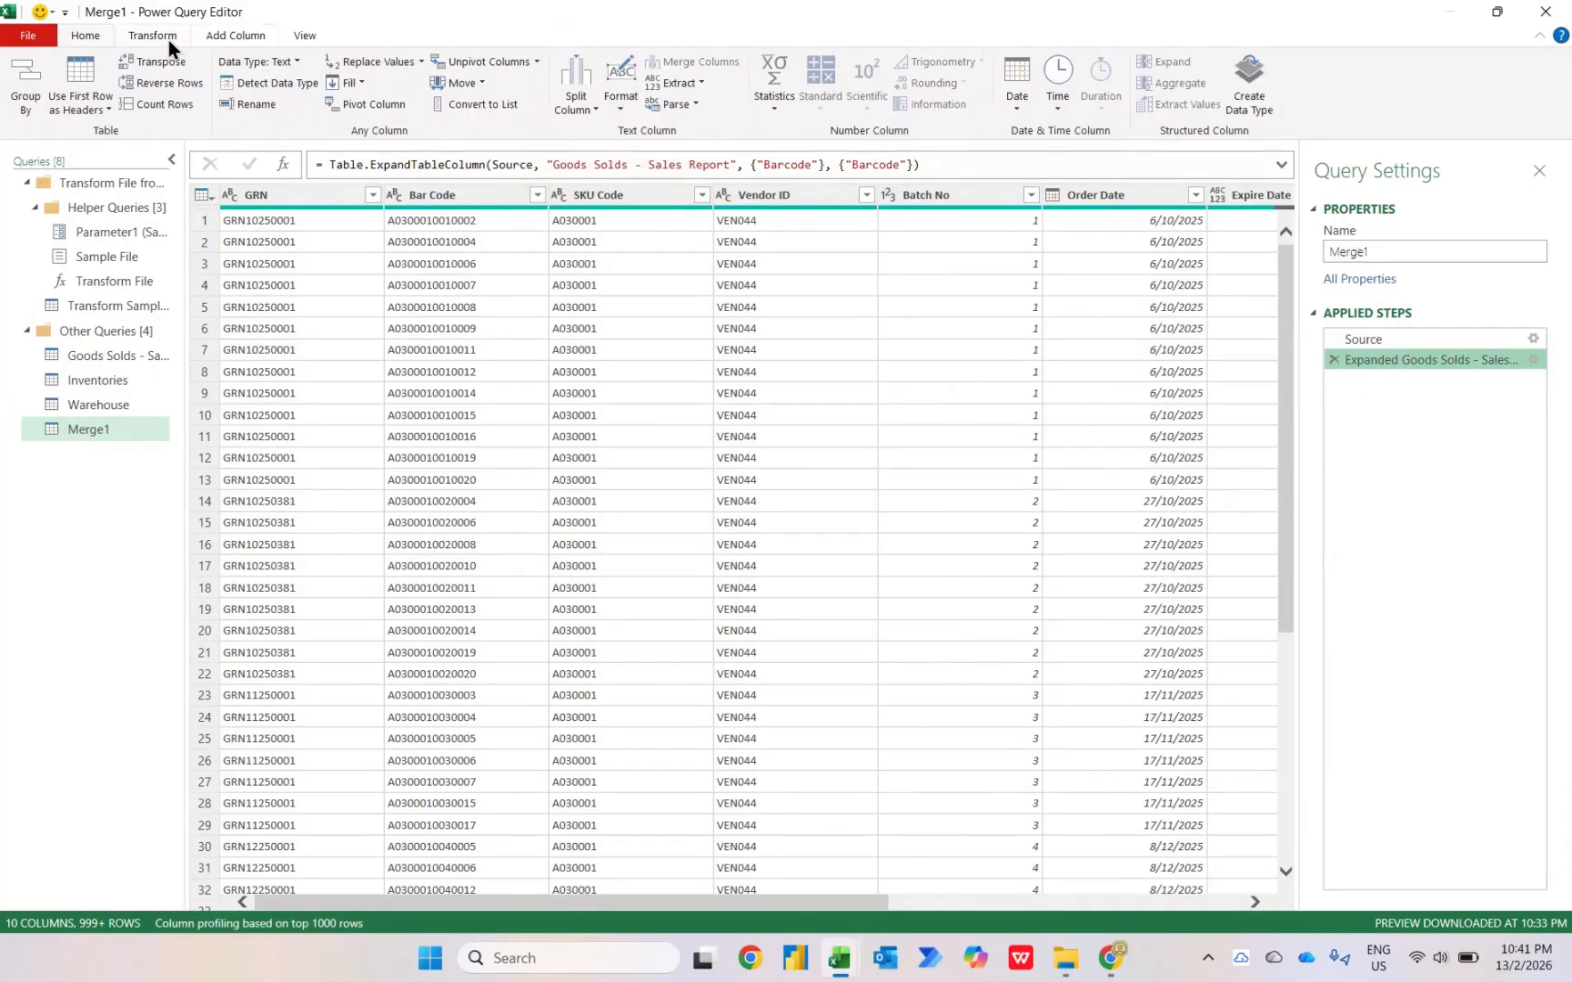
pyautogui.click(25, 98)
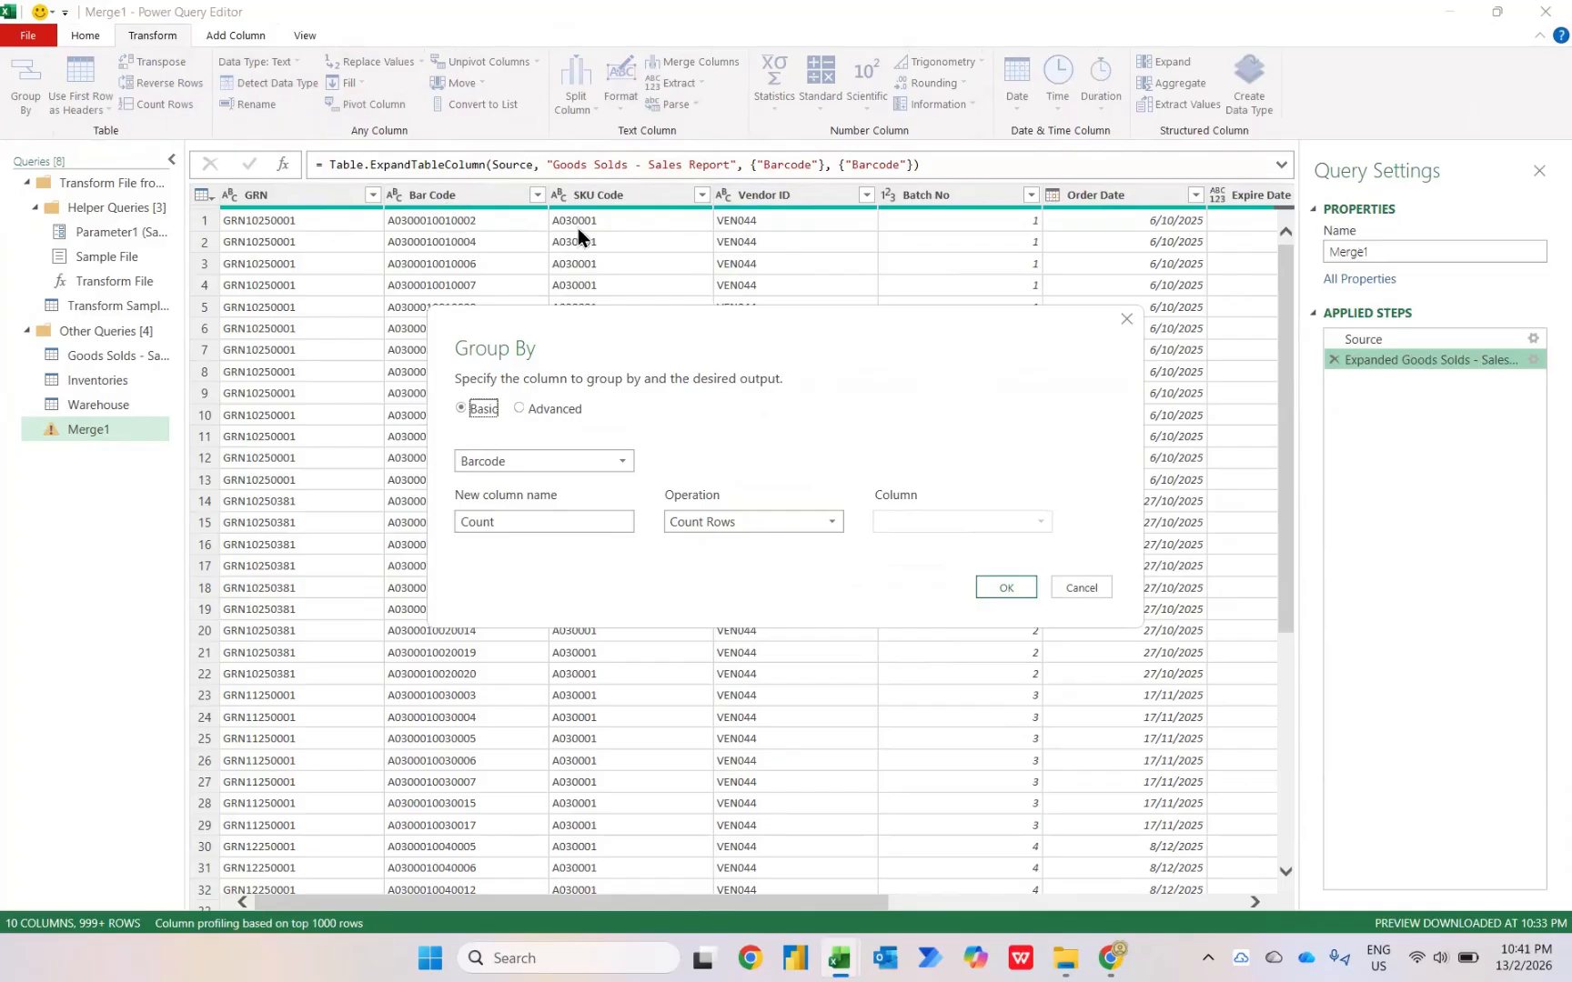
pyautogui.click(592, 459)
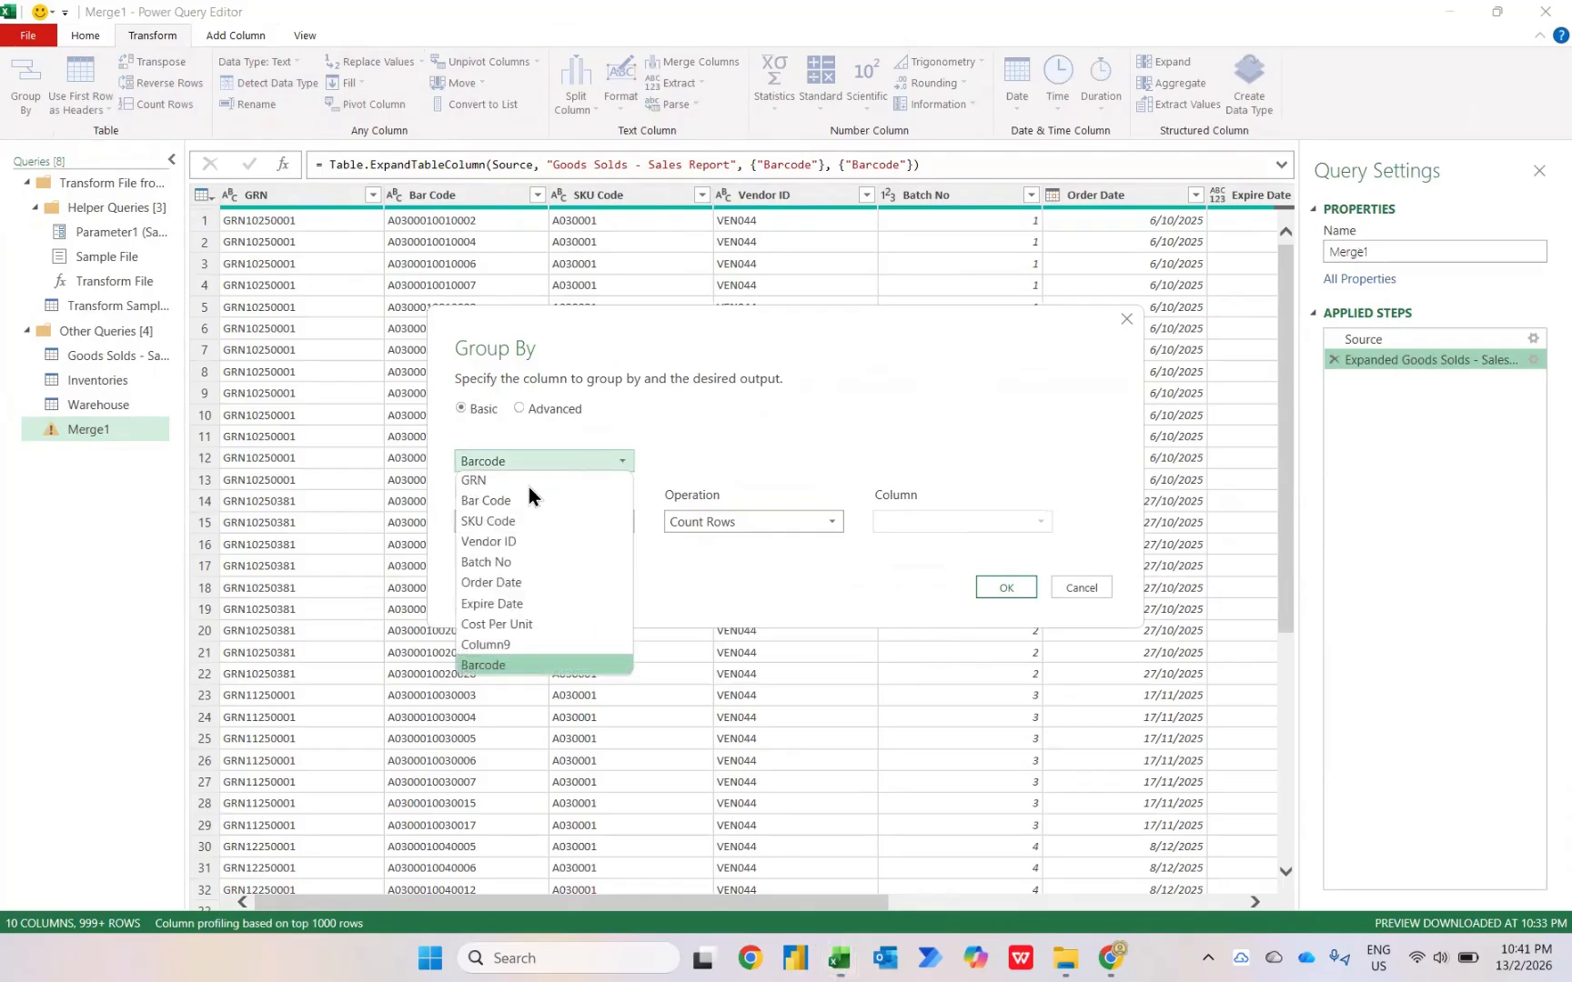
pyautogui.click(473, 523)
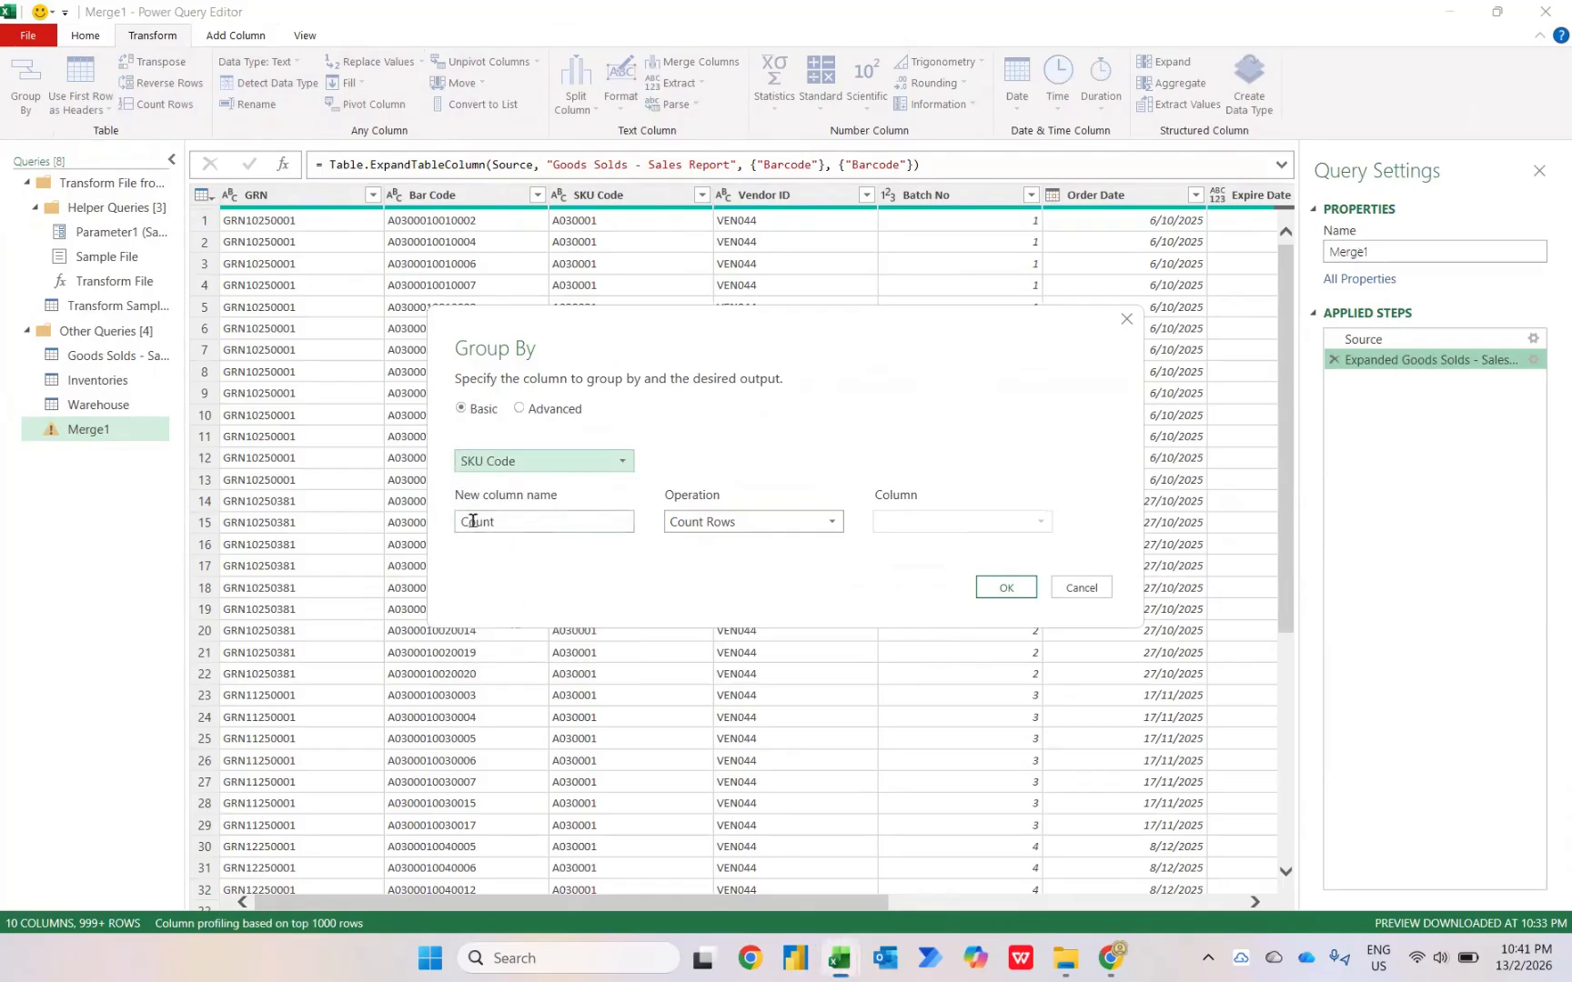
pyautogui.click(1006, 588)
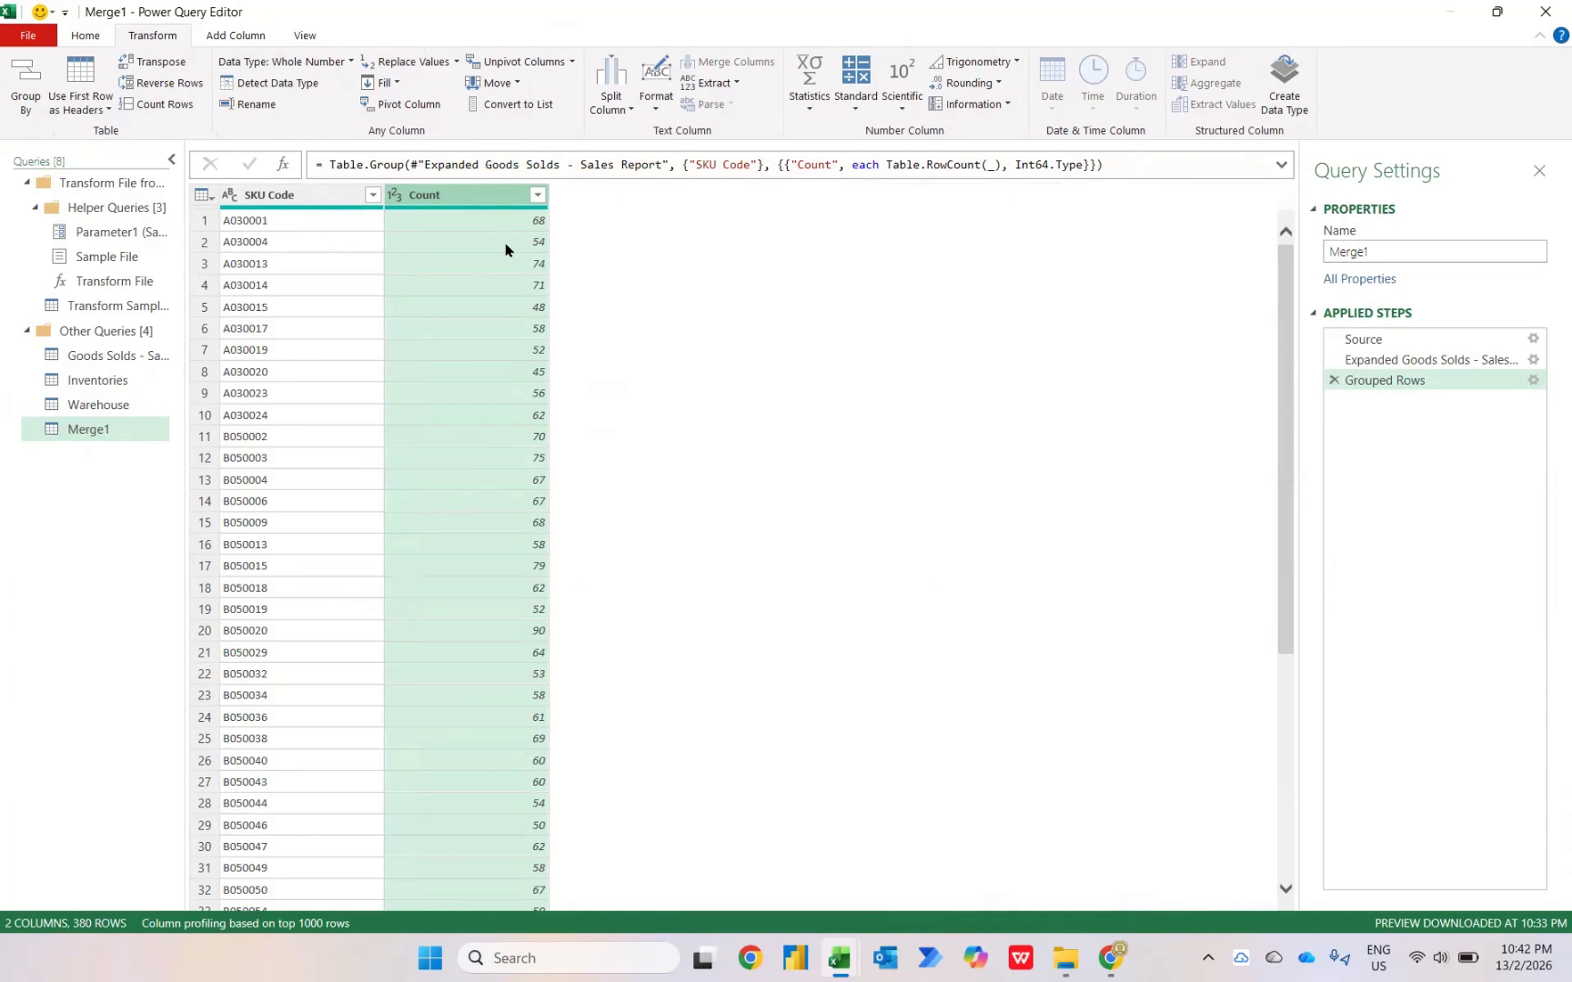
# Rename the Count column to Available.
pyautogui.doubleClick(452, 192)
pyautogui.write('Ava')
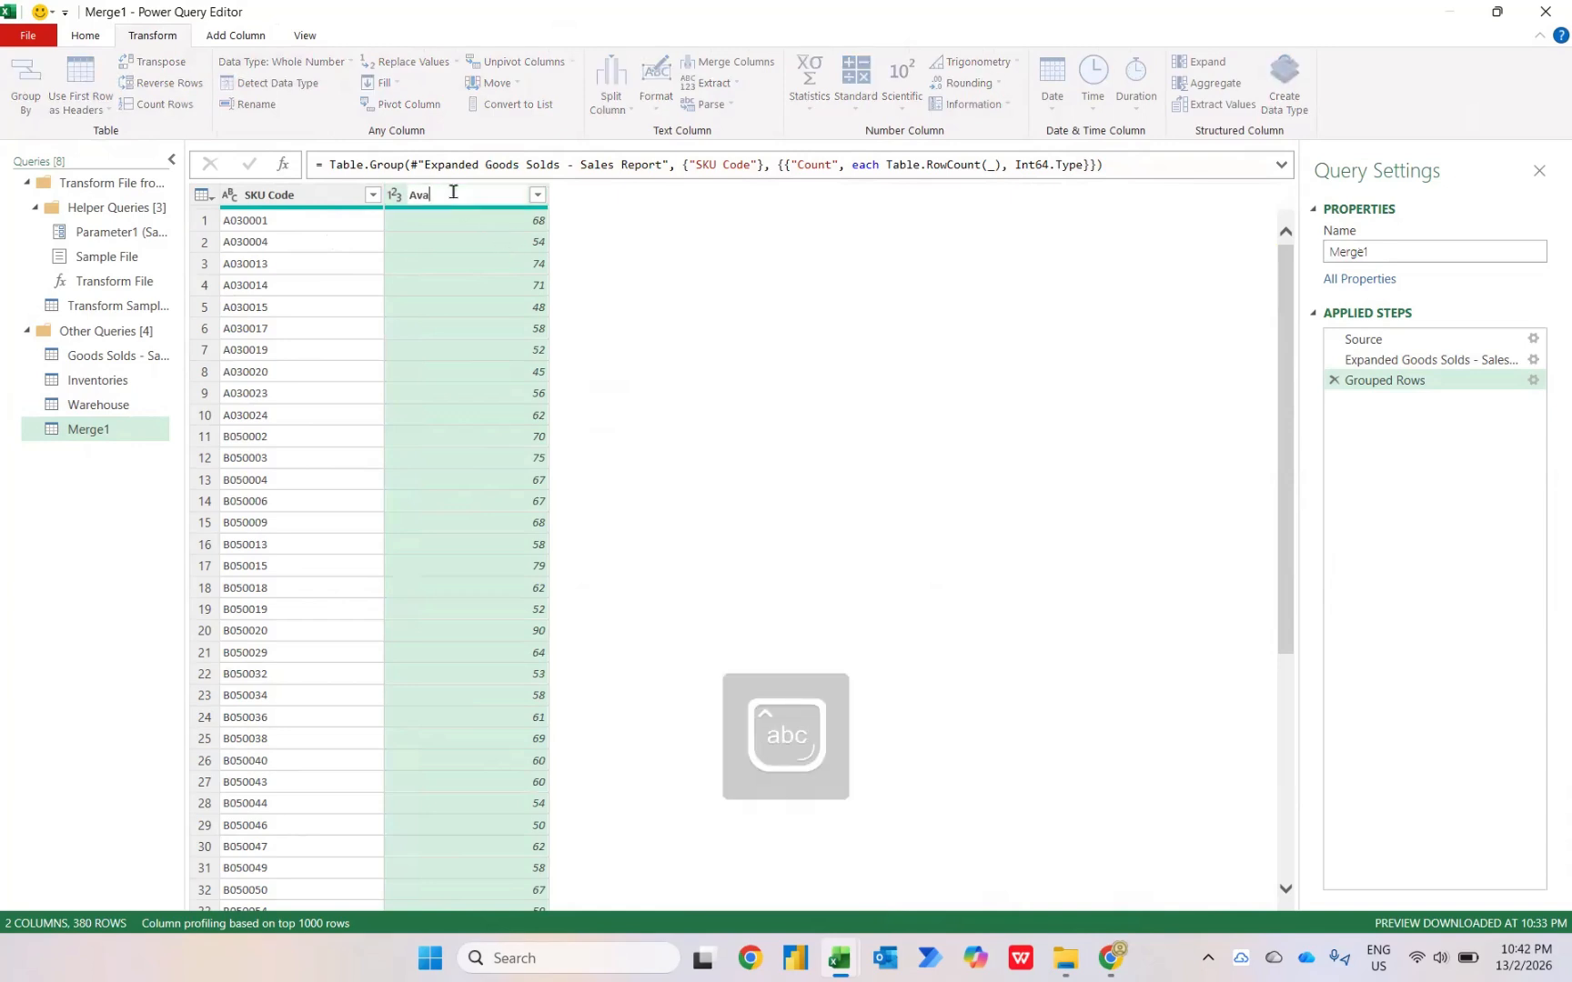
pyautogui.write('ilable')
pyautogui.click(432, 298)
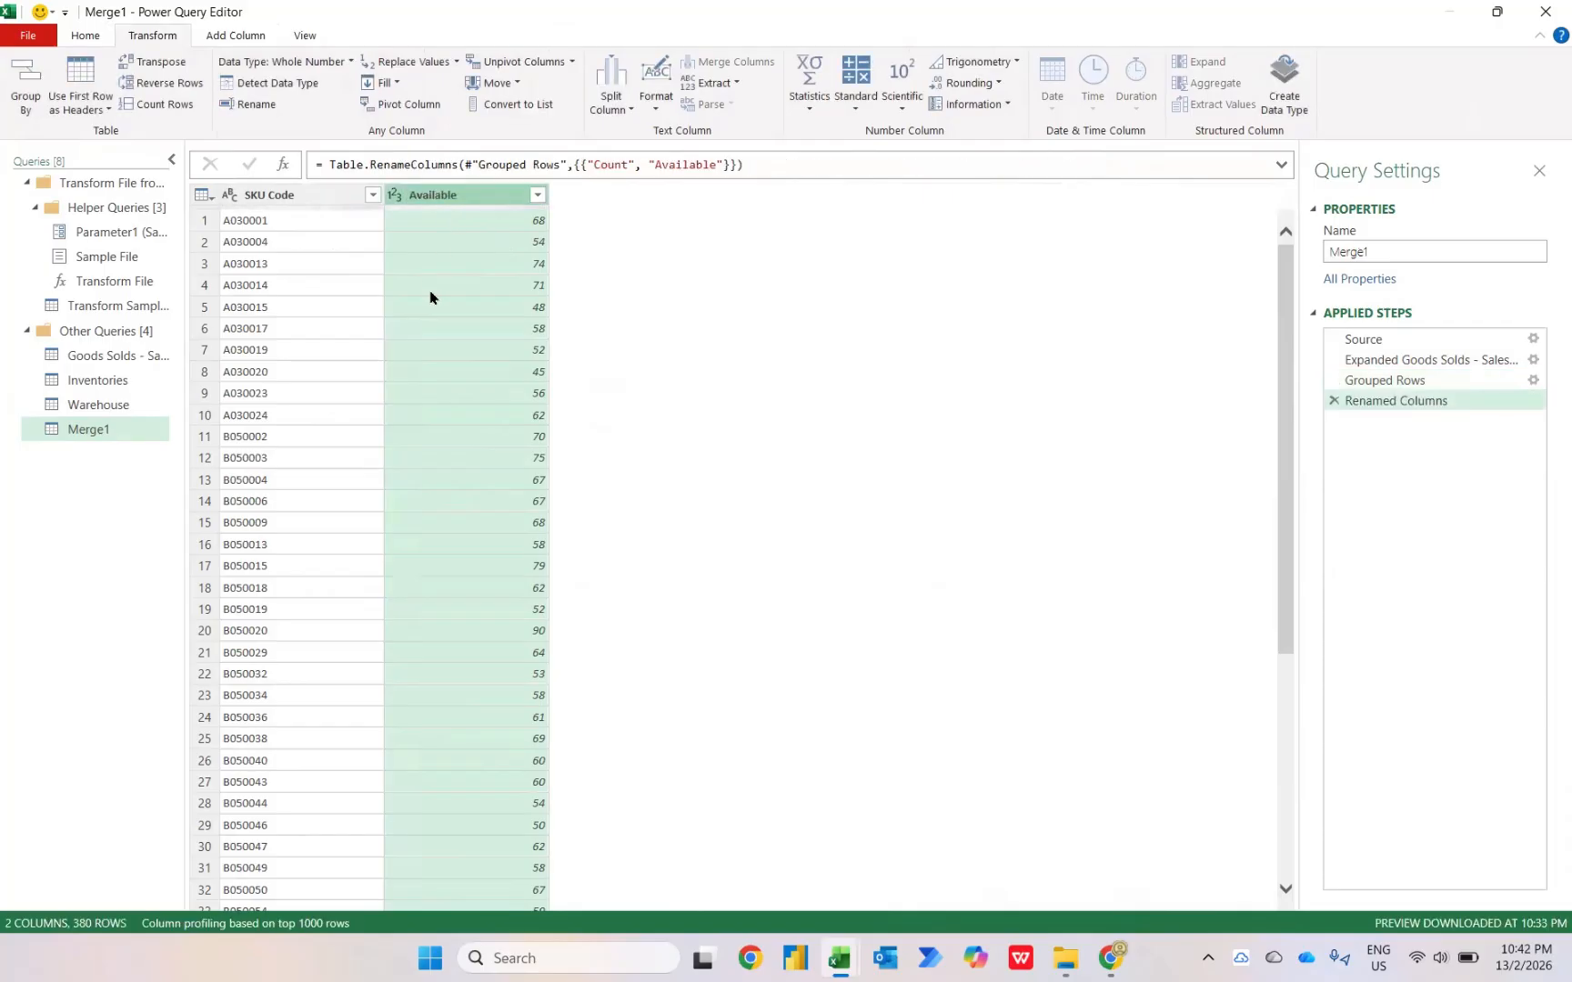
# Merge the Inventories table into the Merge1 query, matching SKU Code in both tables with a Left Outer join.
pyautogui.click(94, 384)
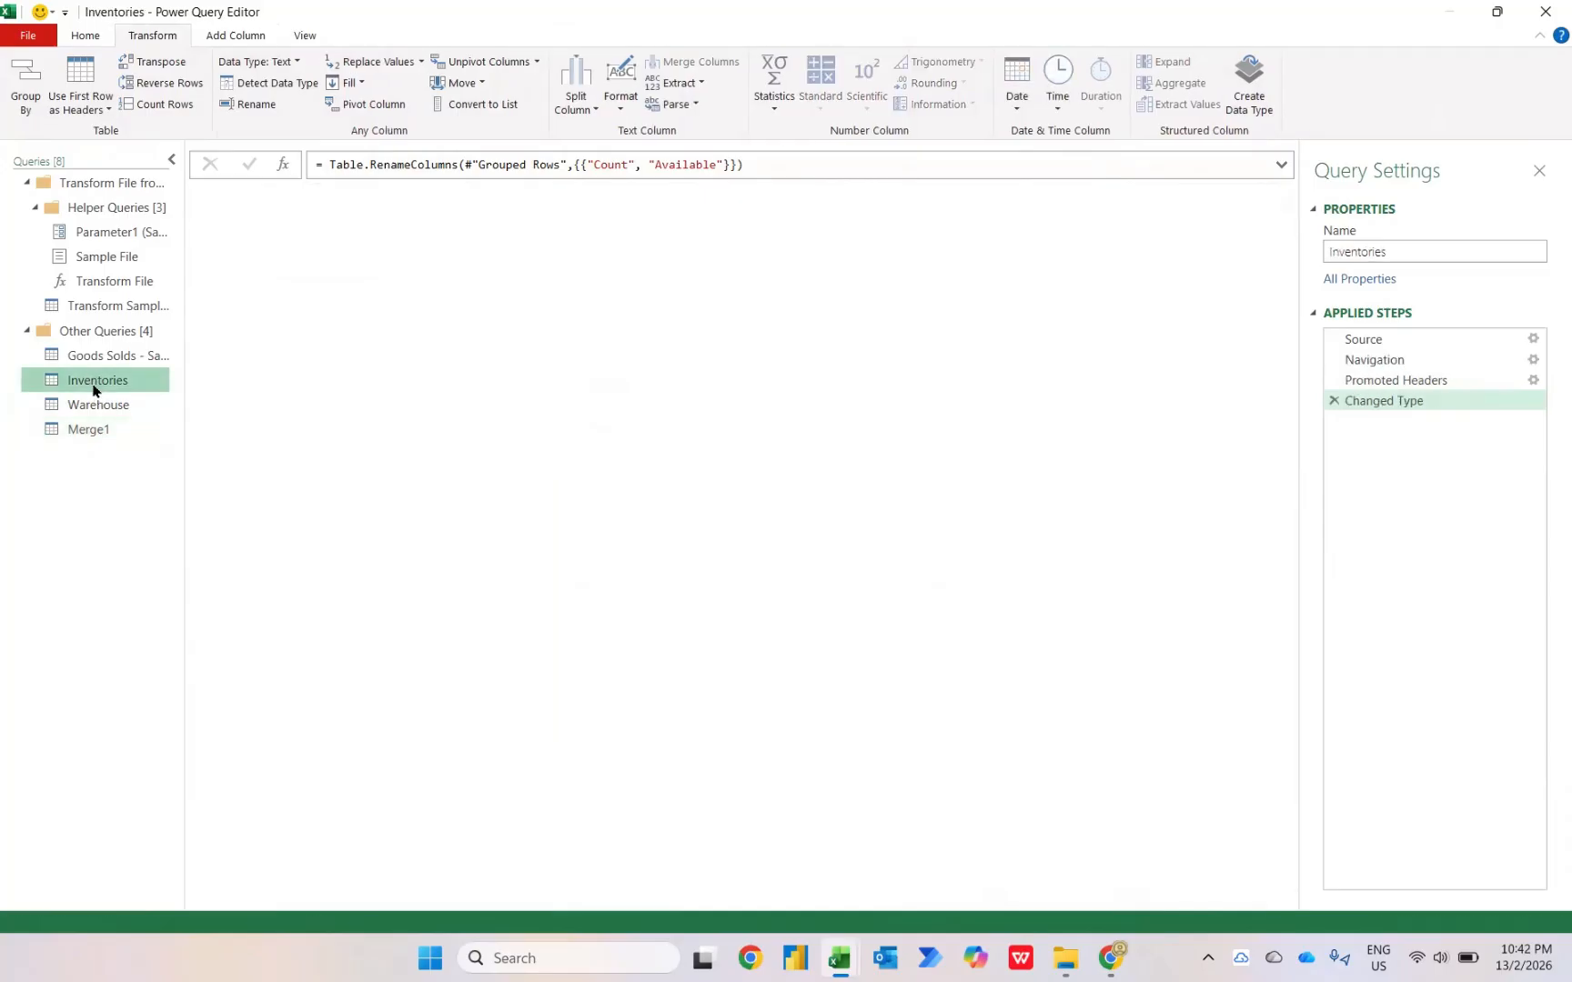
pyautogui.hscroll(5, 841, 393)
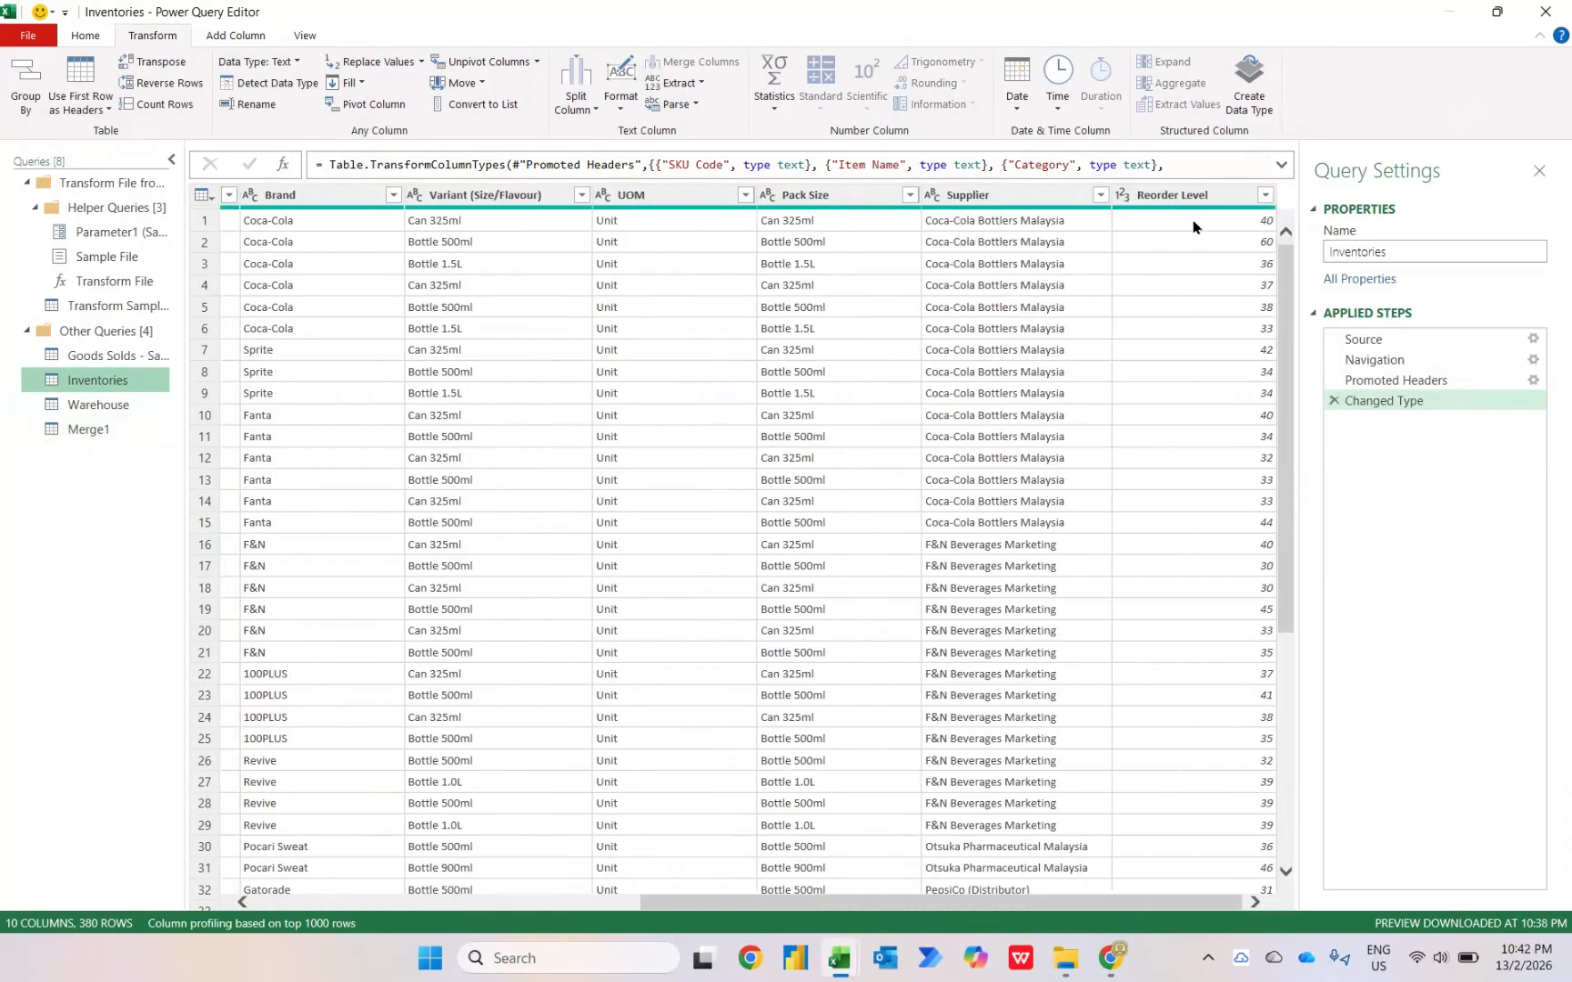
pyautogui.click(50, 438)
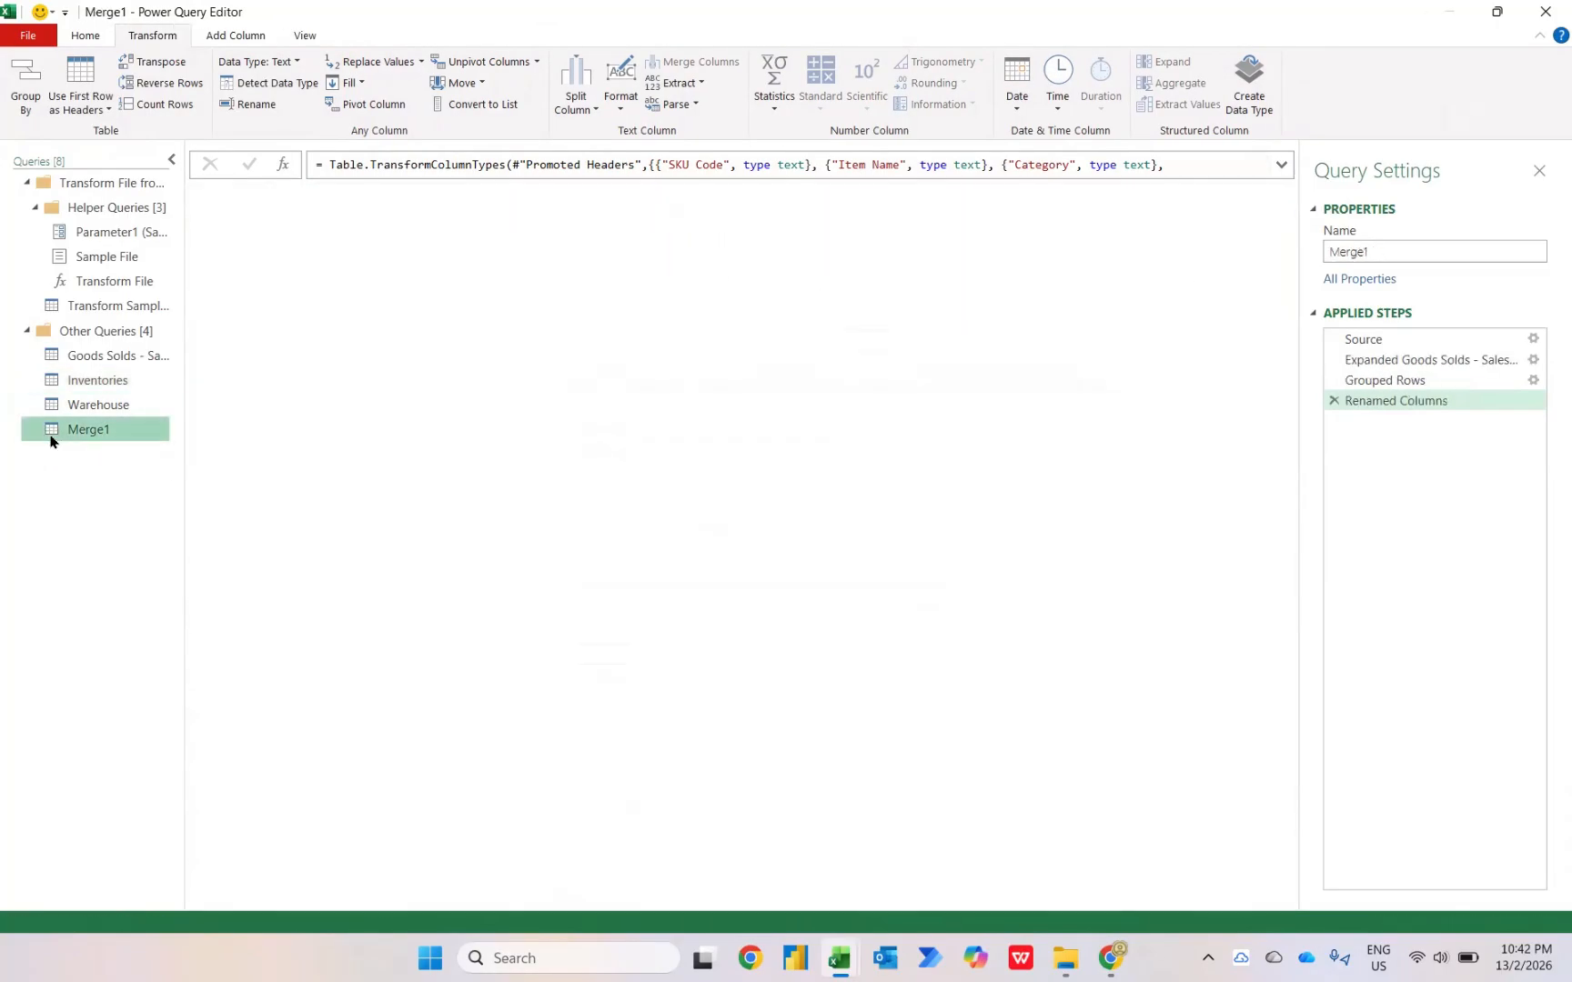
pyautogui.click(82, 36)
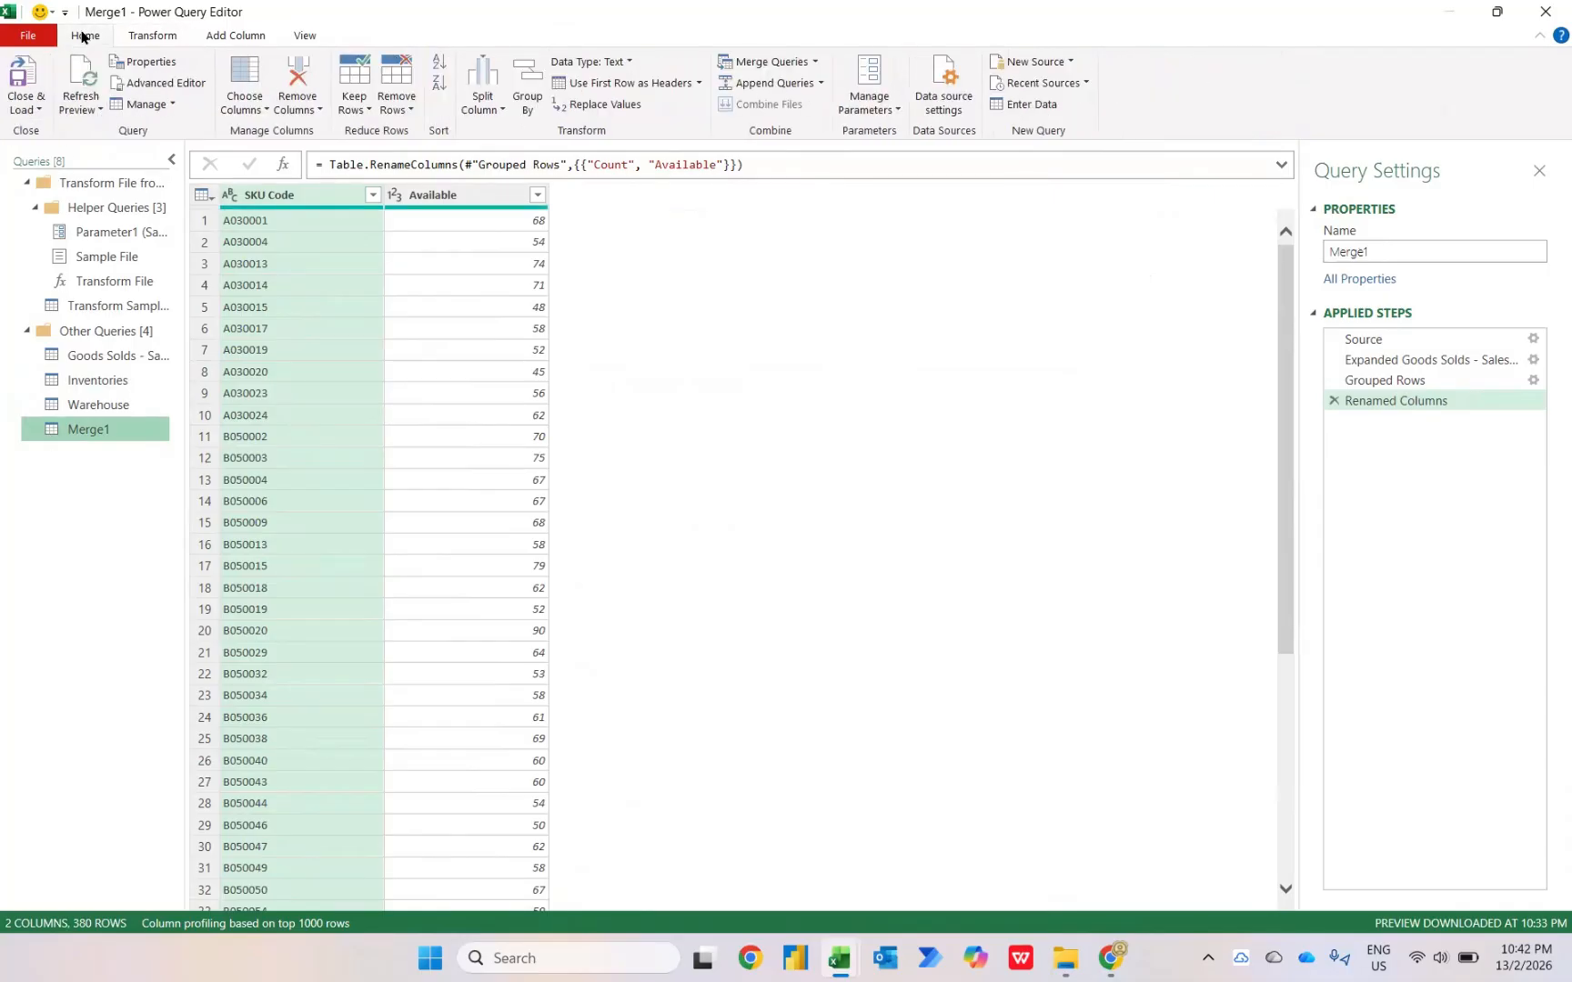
pyautogui.click(815, 62)
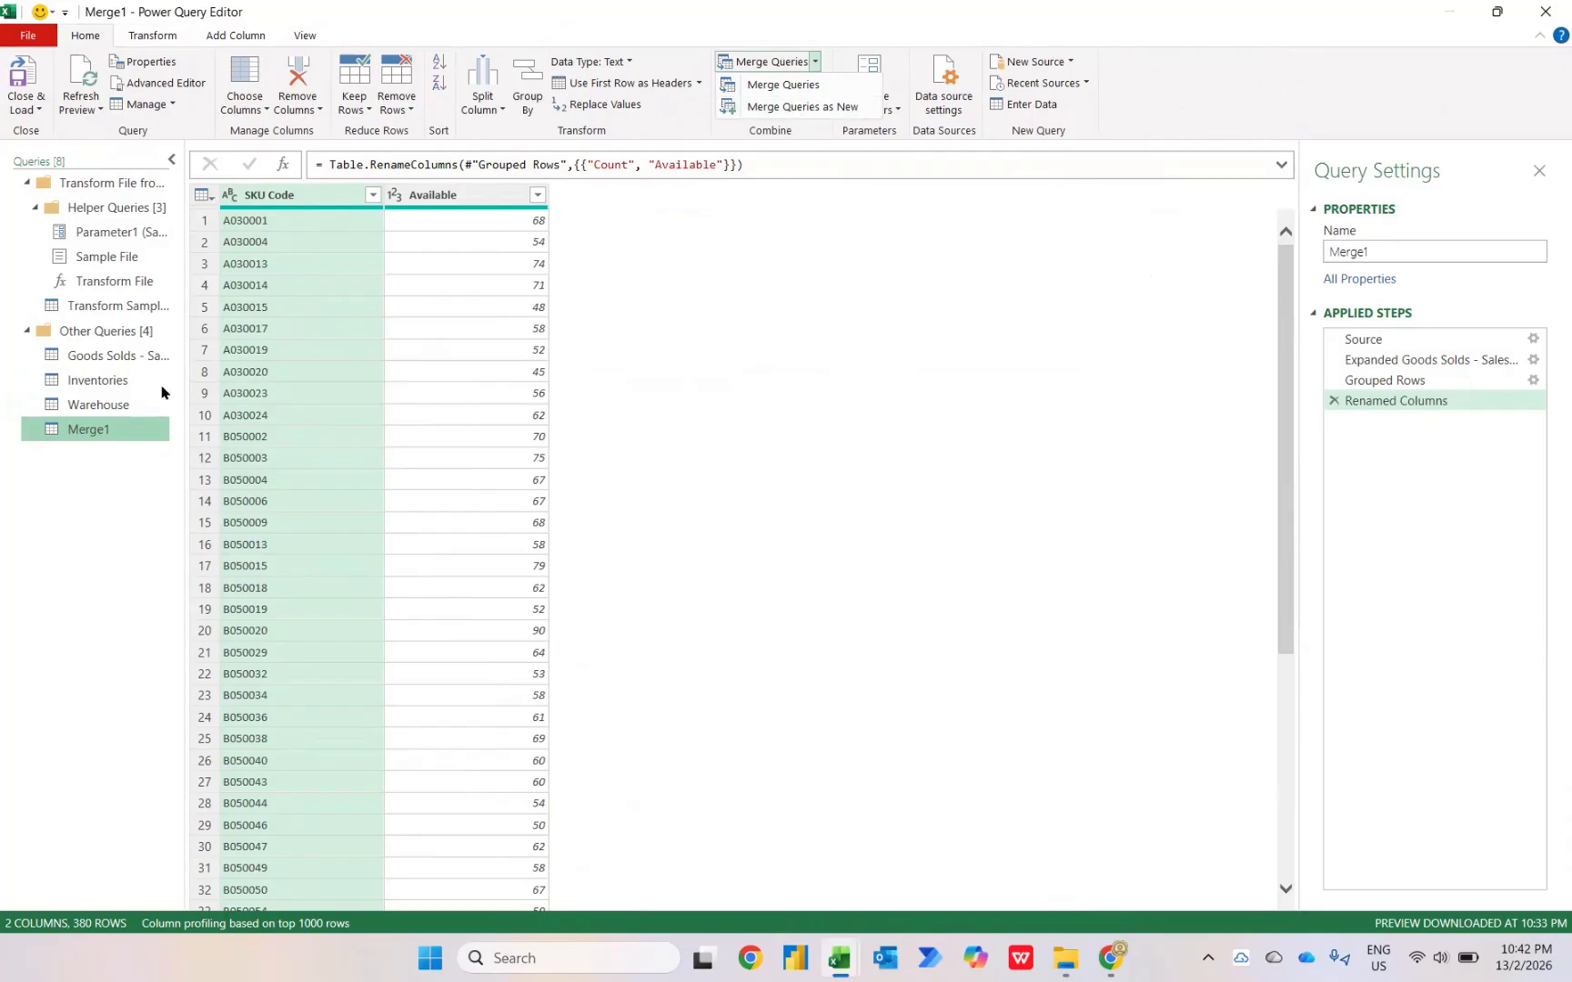
pyautogui.click(764, 85)
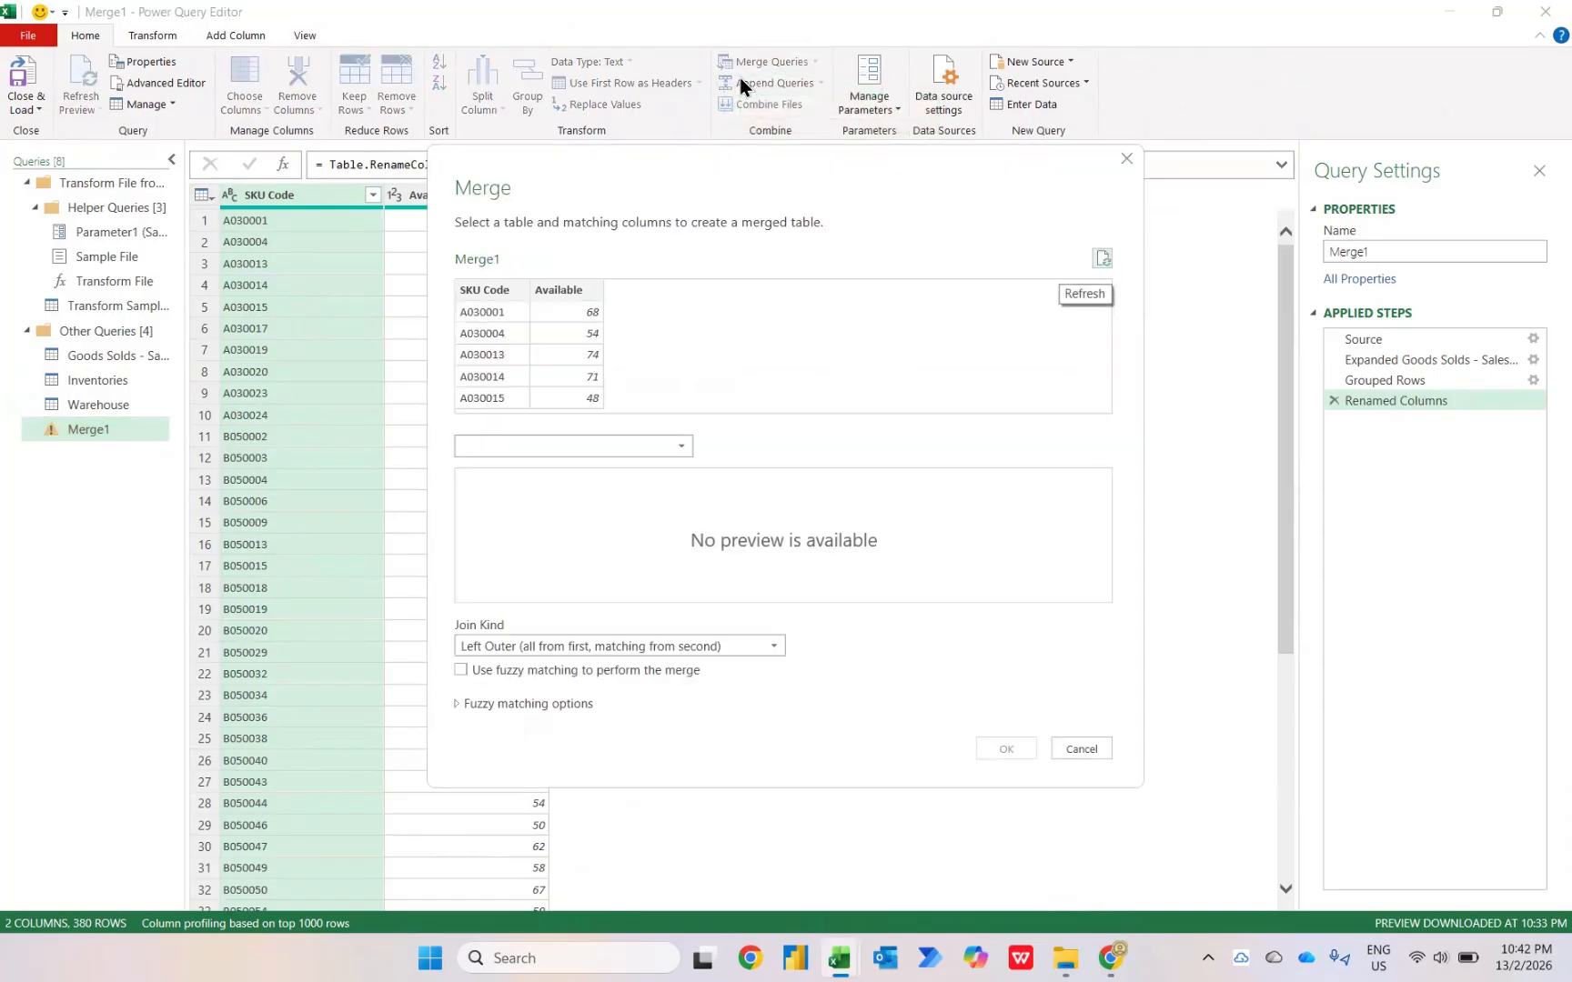
pyautogui.click(552, 446)
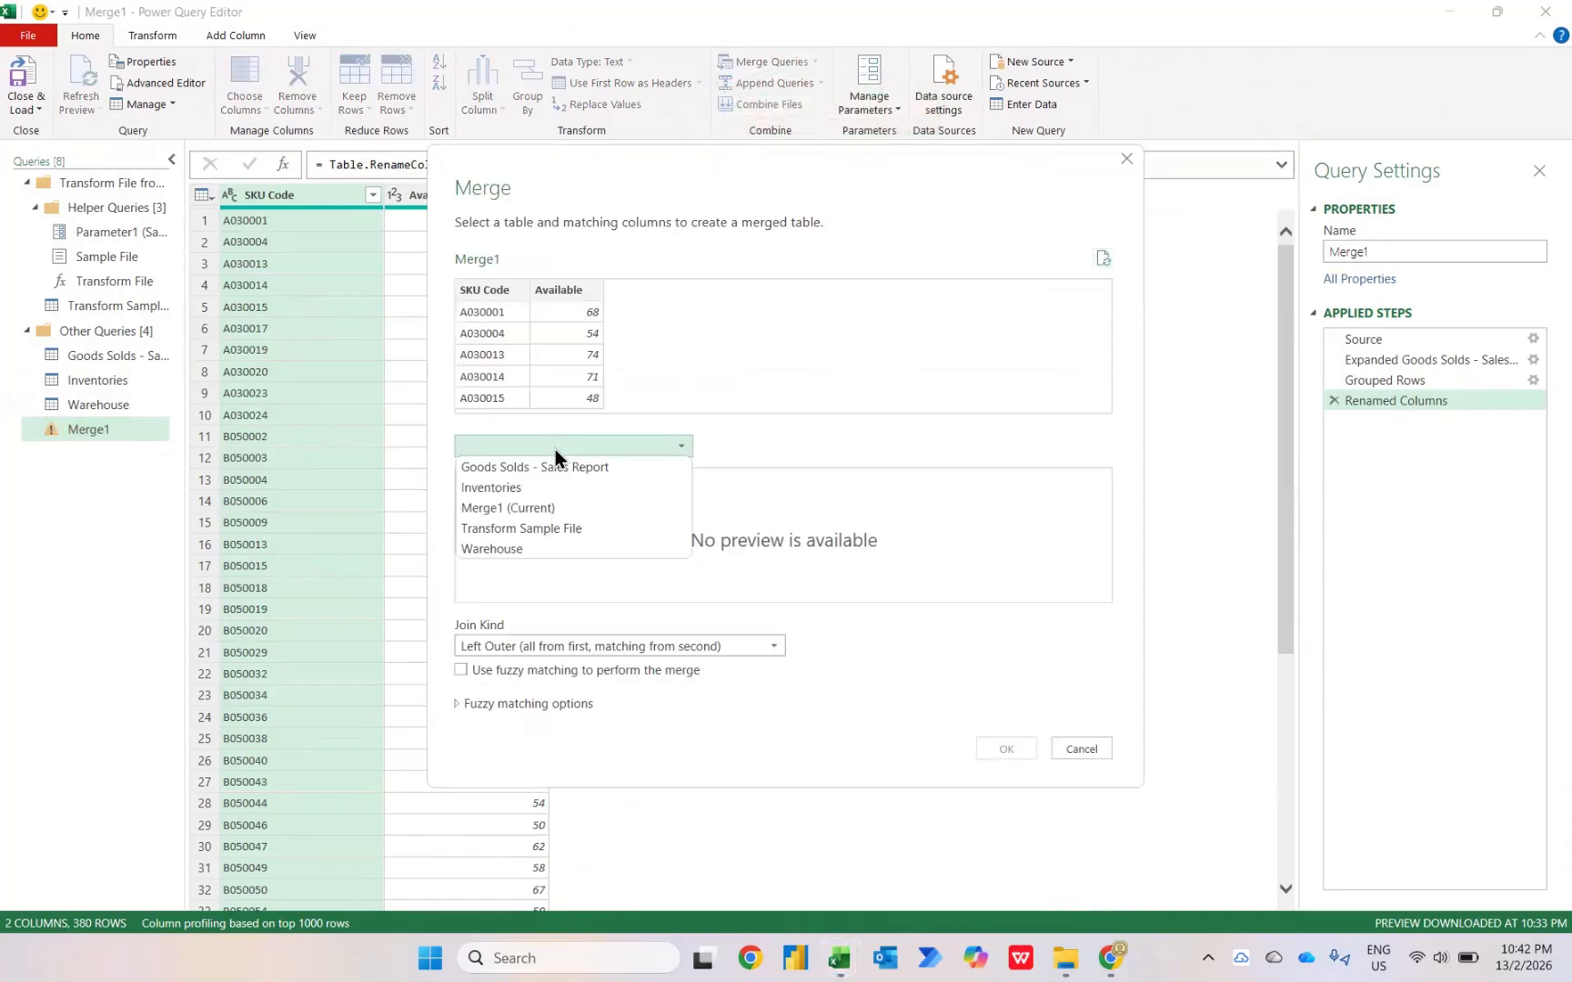
pyautogui.click(545, 491)
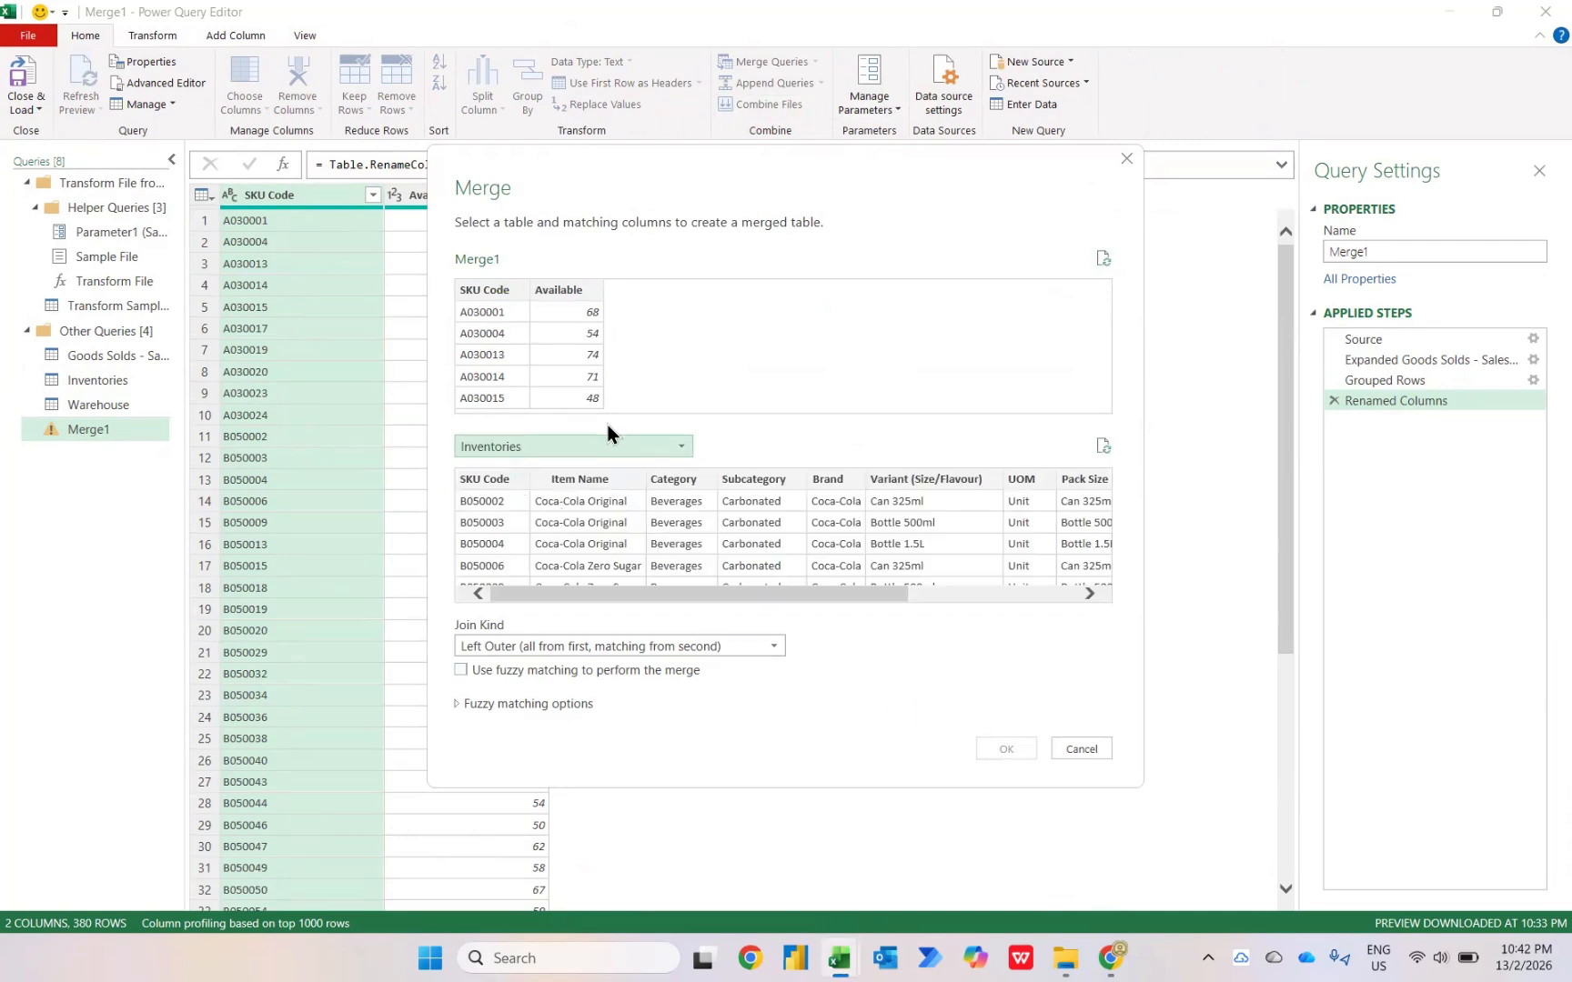
pyautogui.click(480, 290)
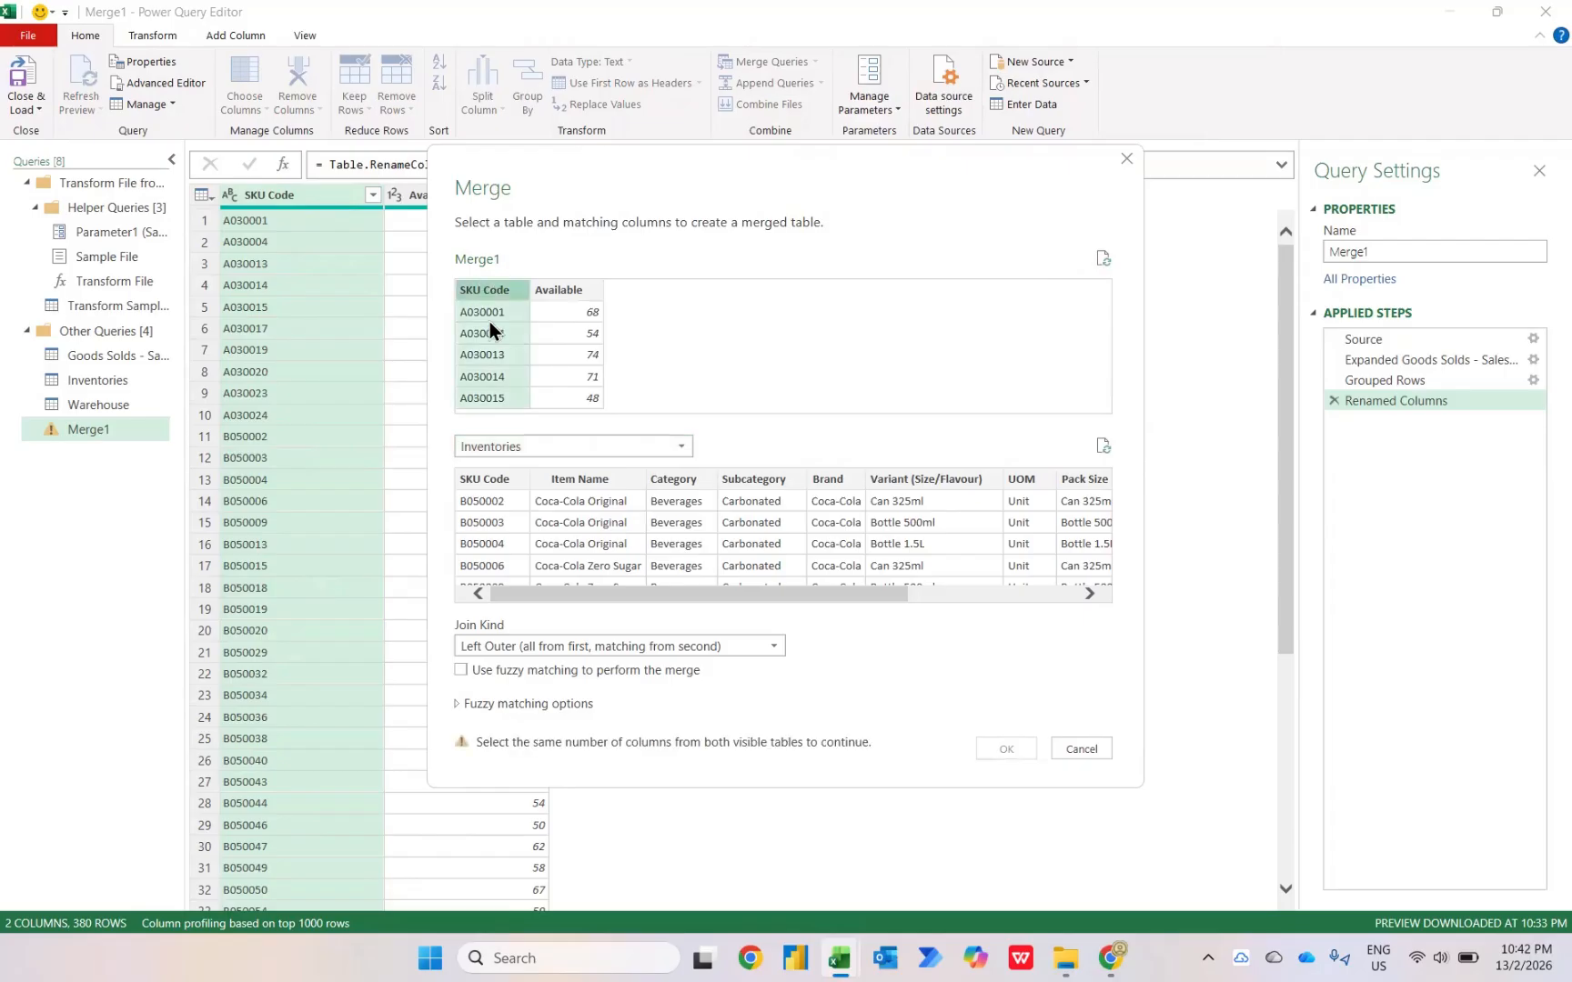
pyautogui.click(491, 477)
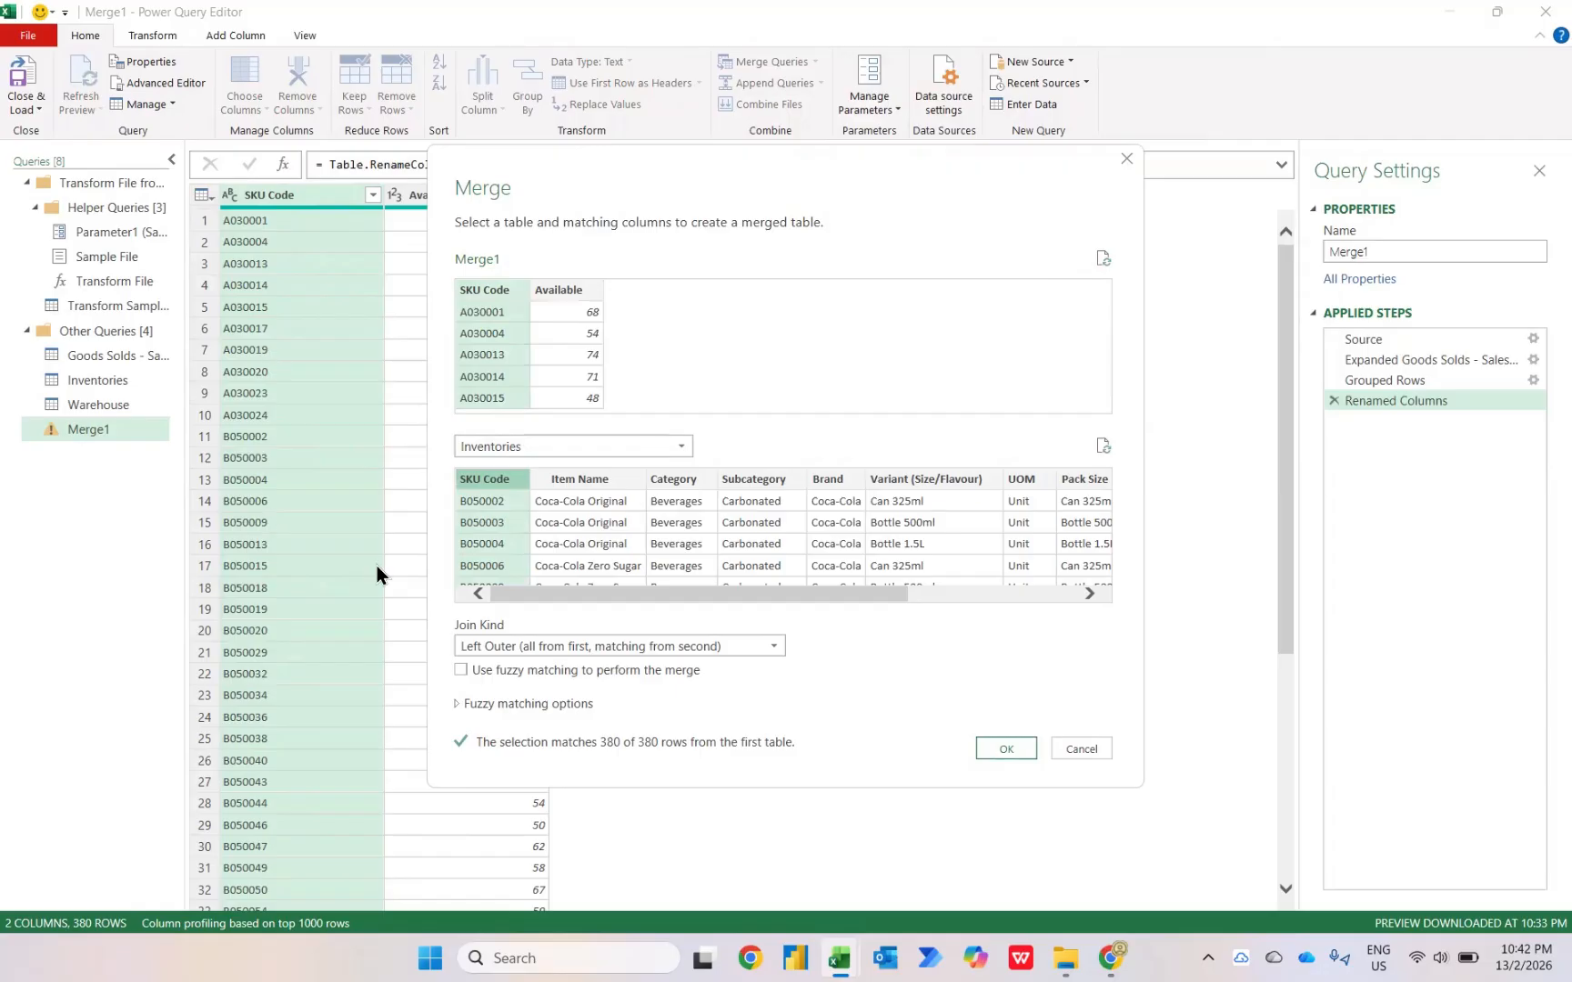
pyautogui.click(1007, 749)
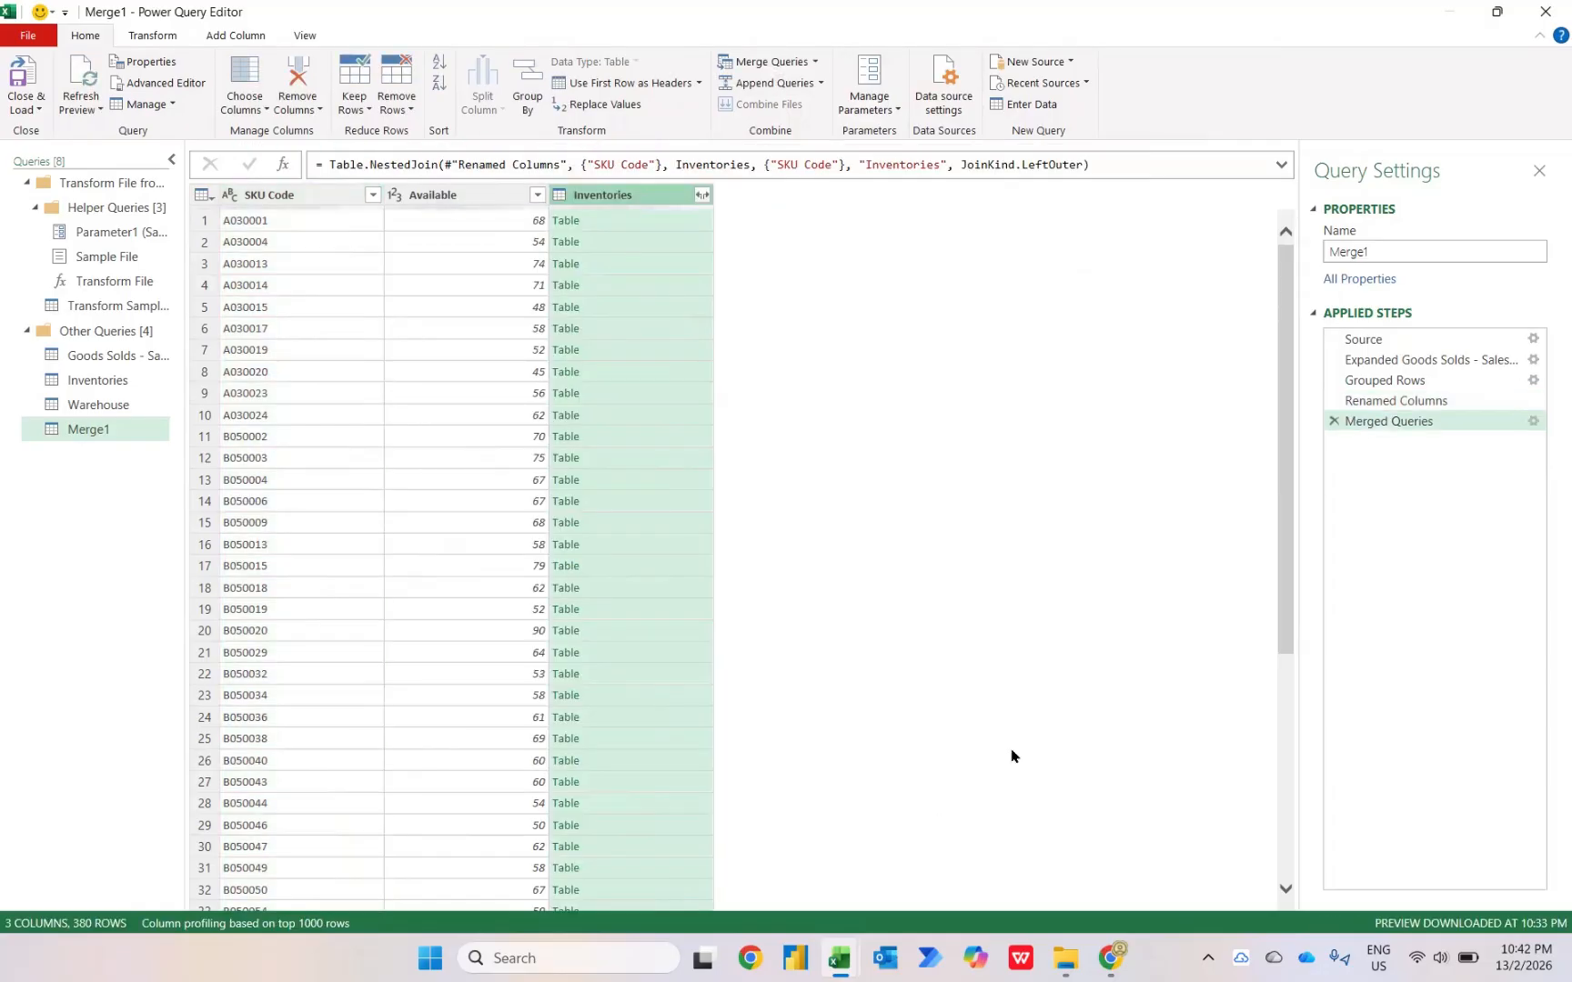
# Expand the merged Inventories column in Merge1 to include only Reorder Level, without the original column name as prefix.
pyautogui.click(704, 197)
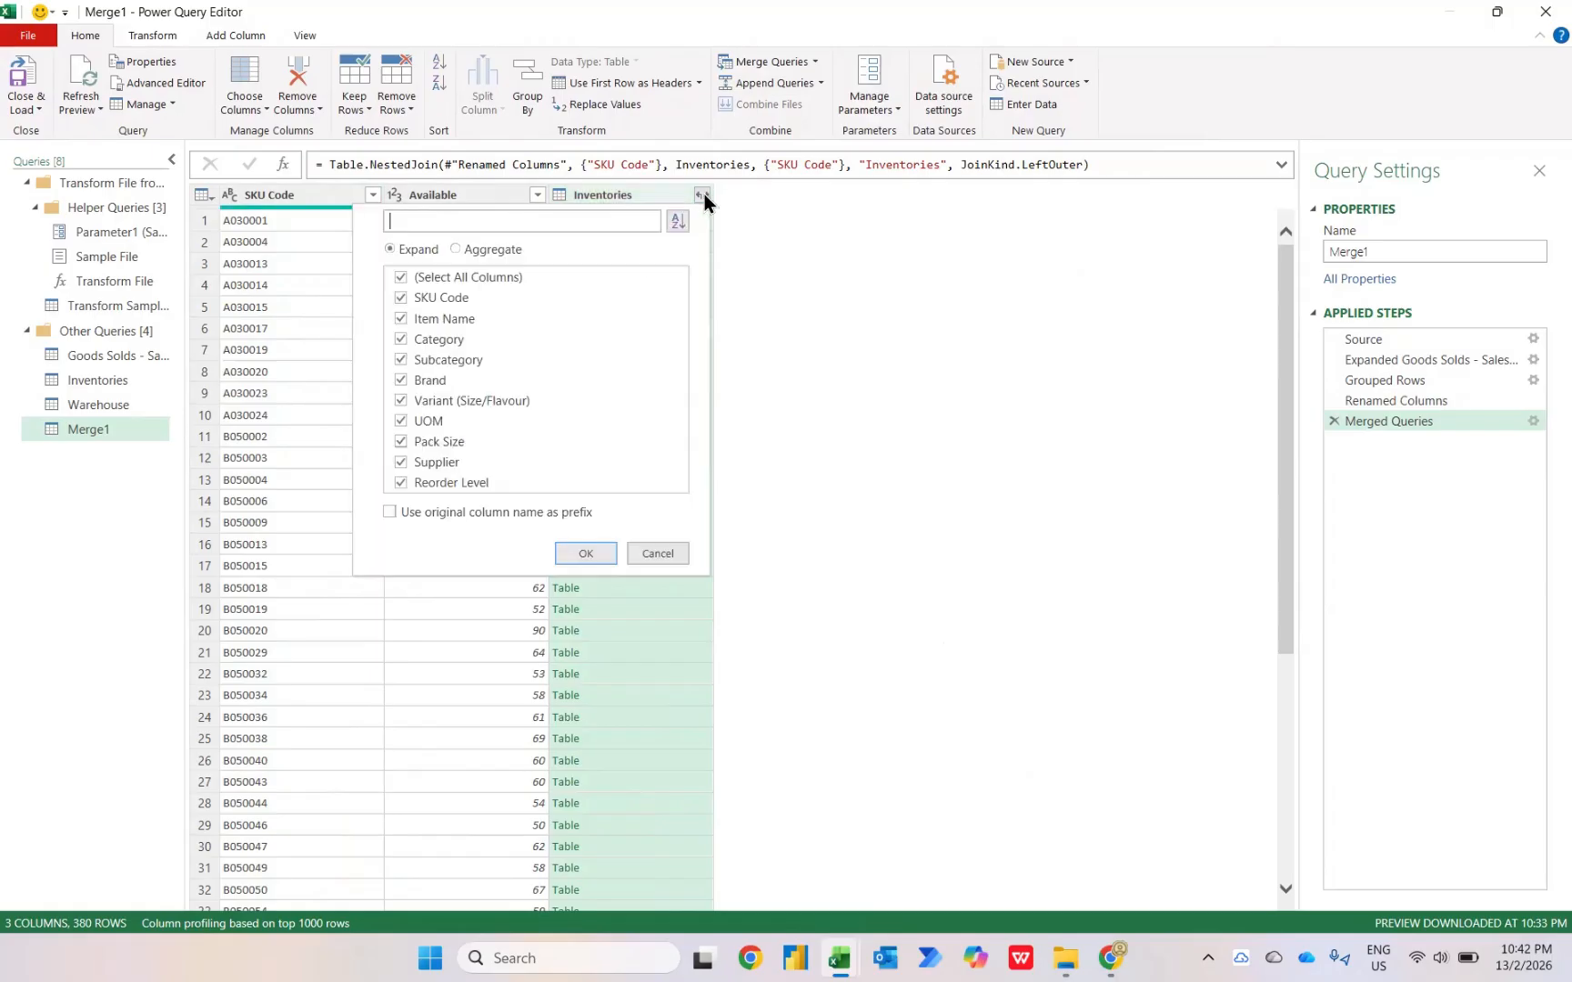
pyautogui.click(406, 277)
pyautogui.click(450, 484)
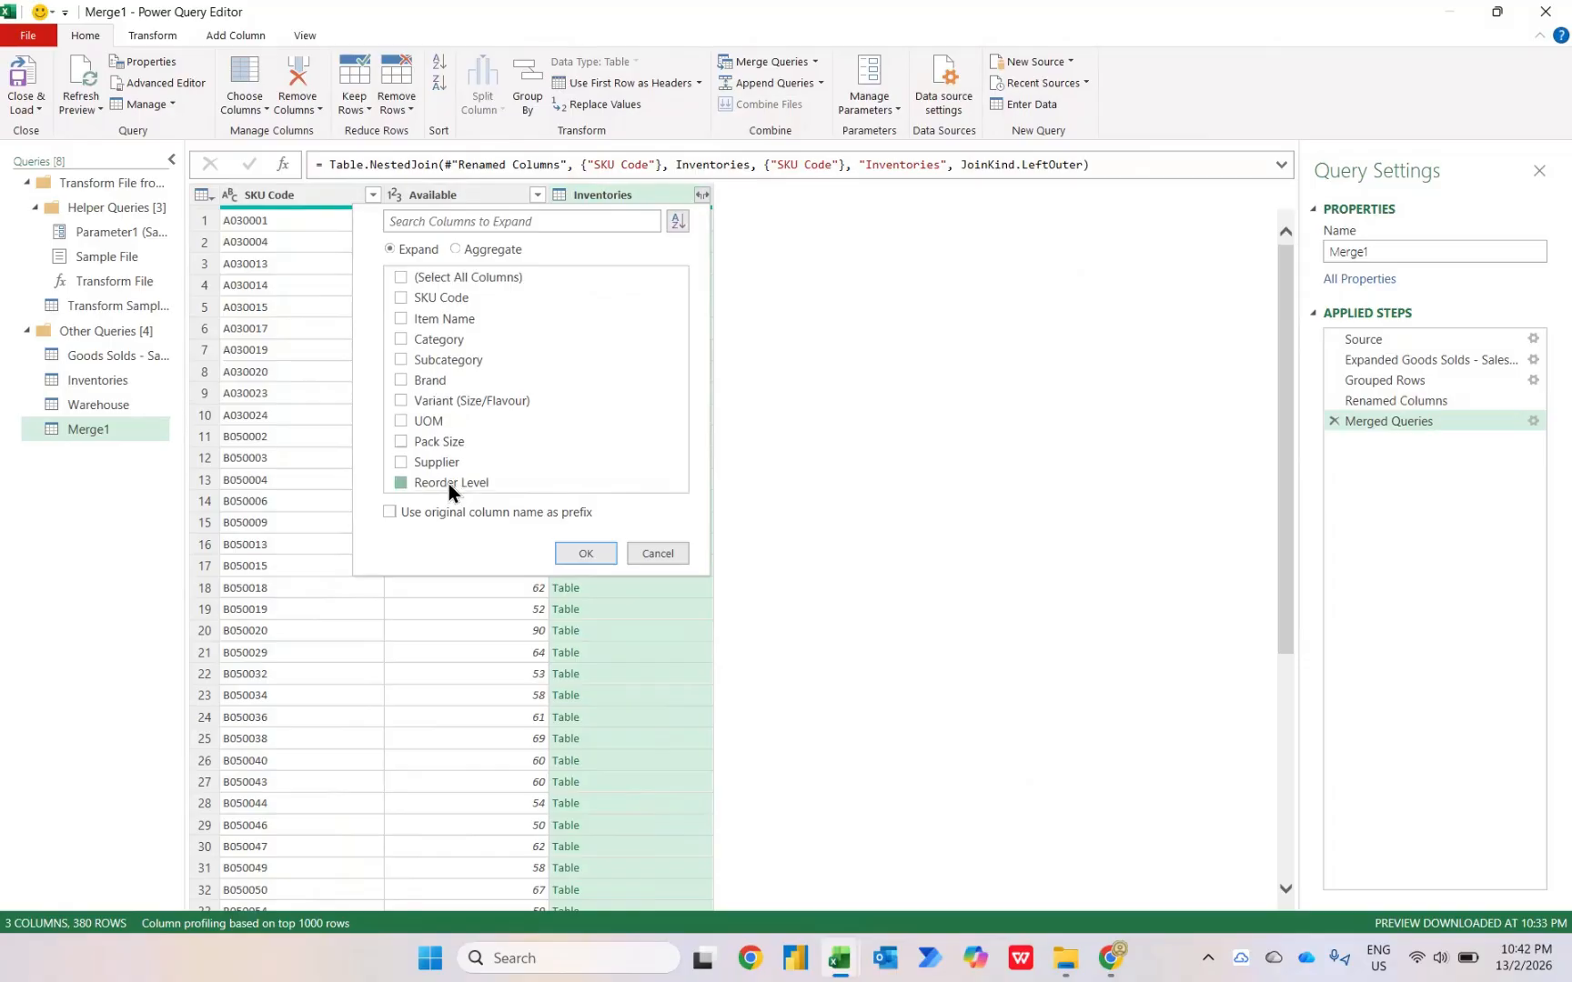
pyautogui.click(585, 555)
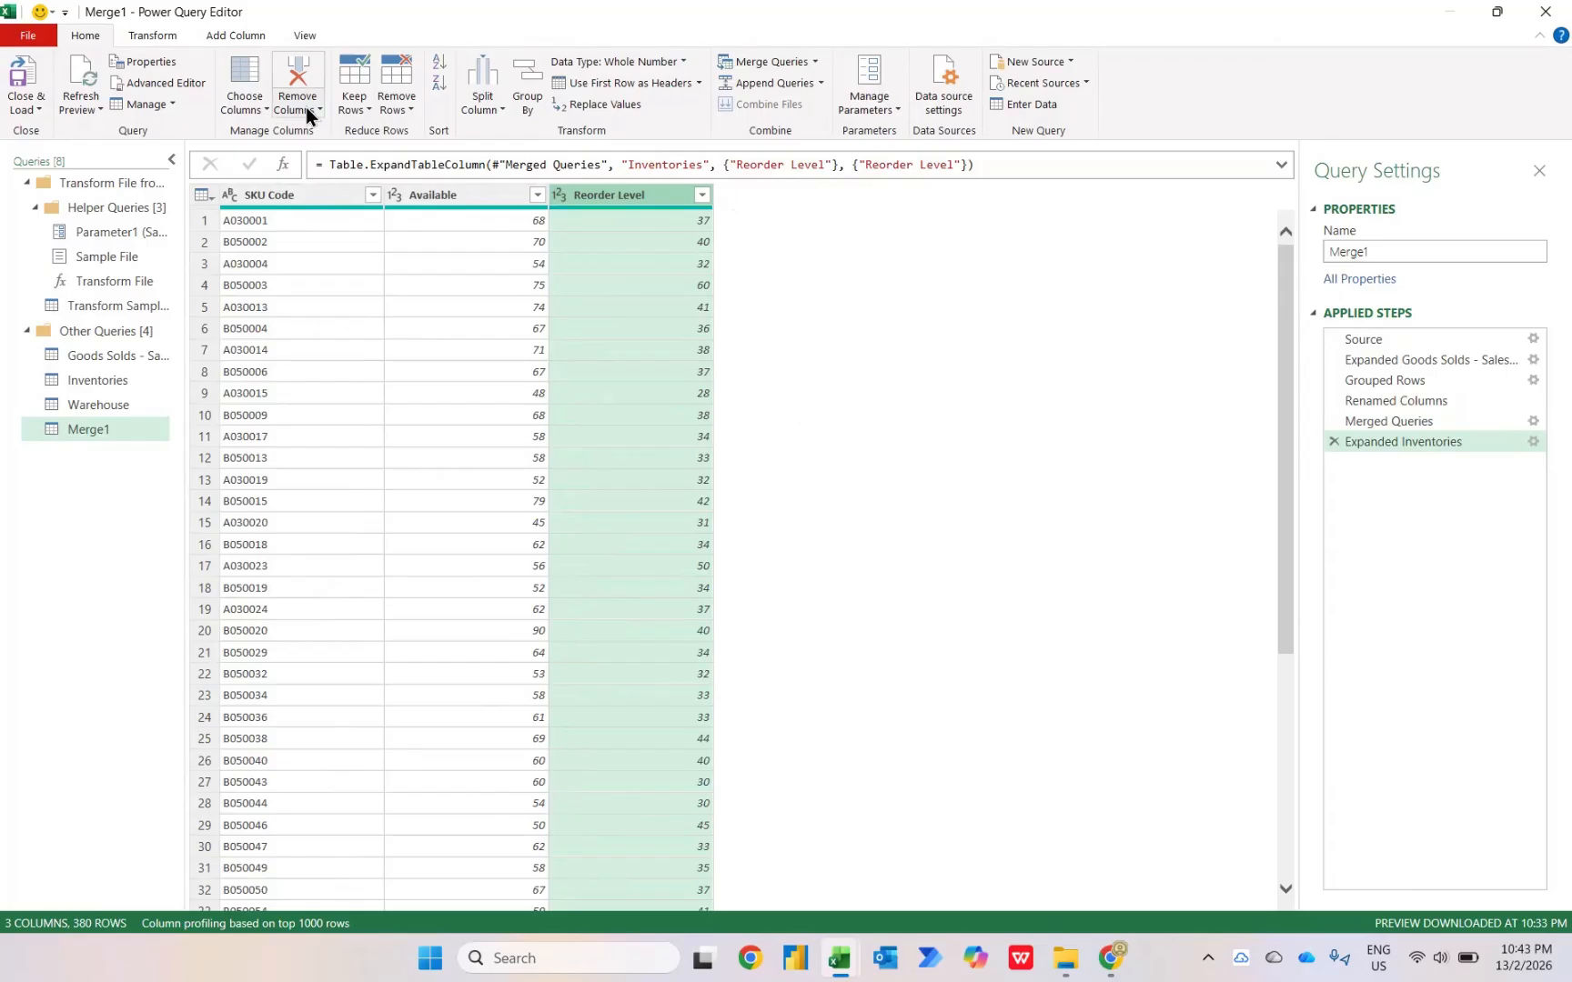
# Start a conditional column named Status that tests whether Available is less than or equal to the Reorder Level column.
pyautogui.click(236, 39)
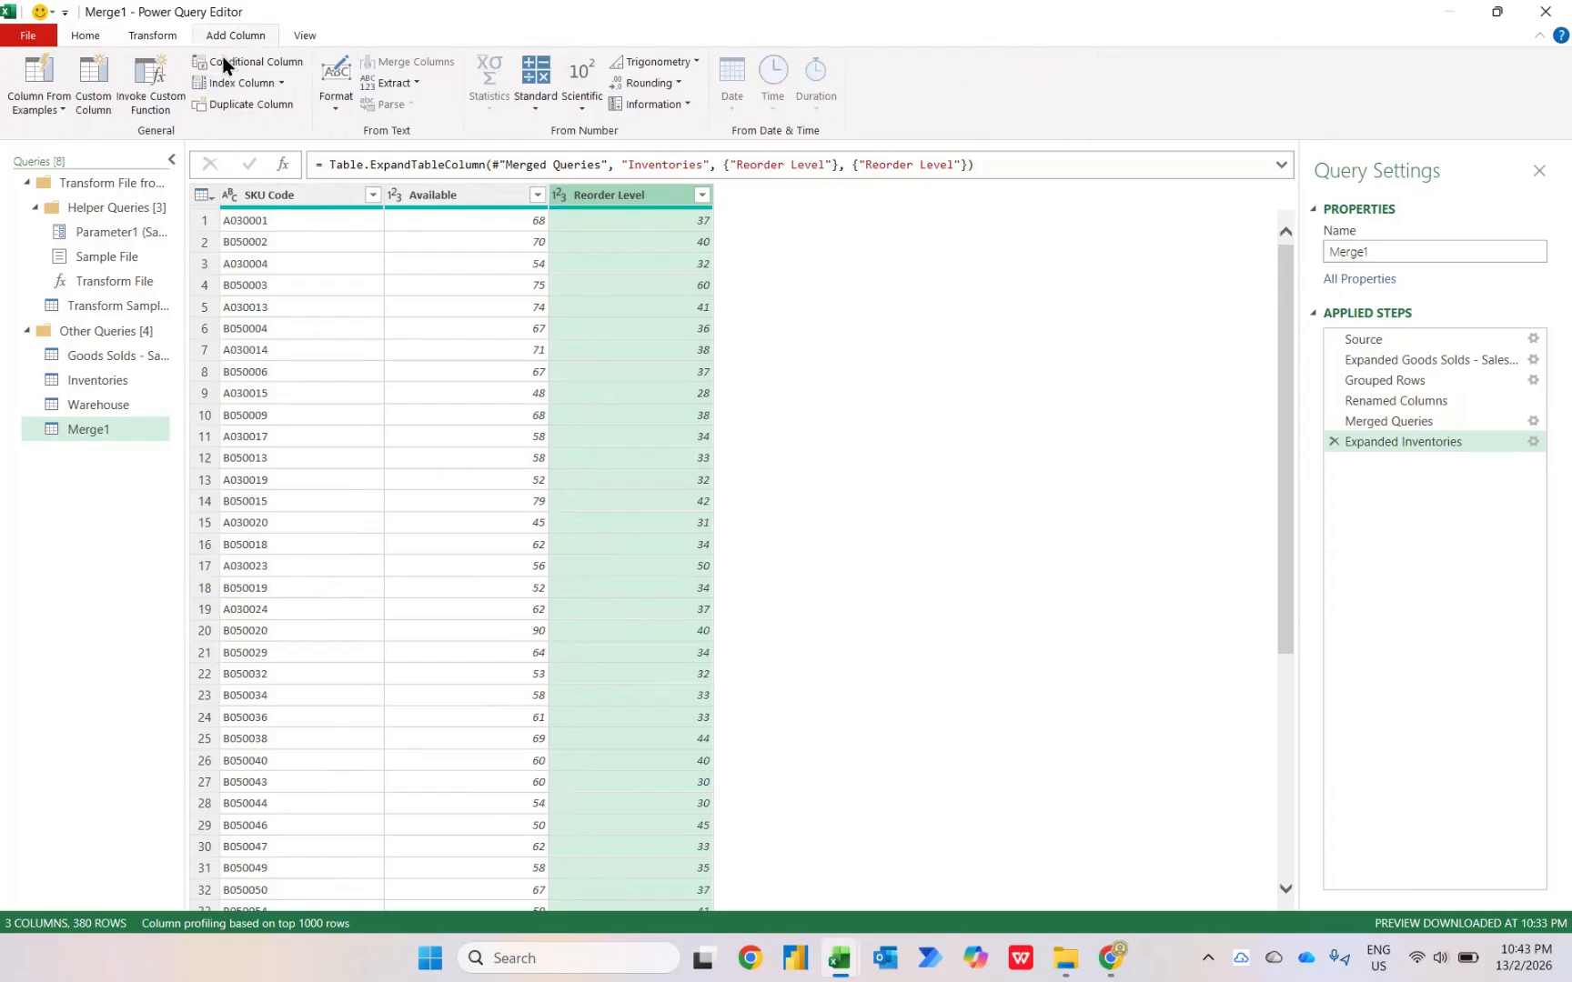
pyautogui.click(222, 64)
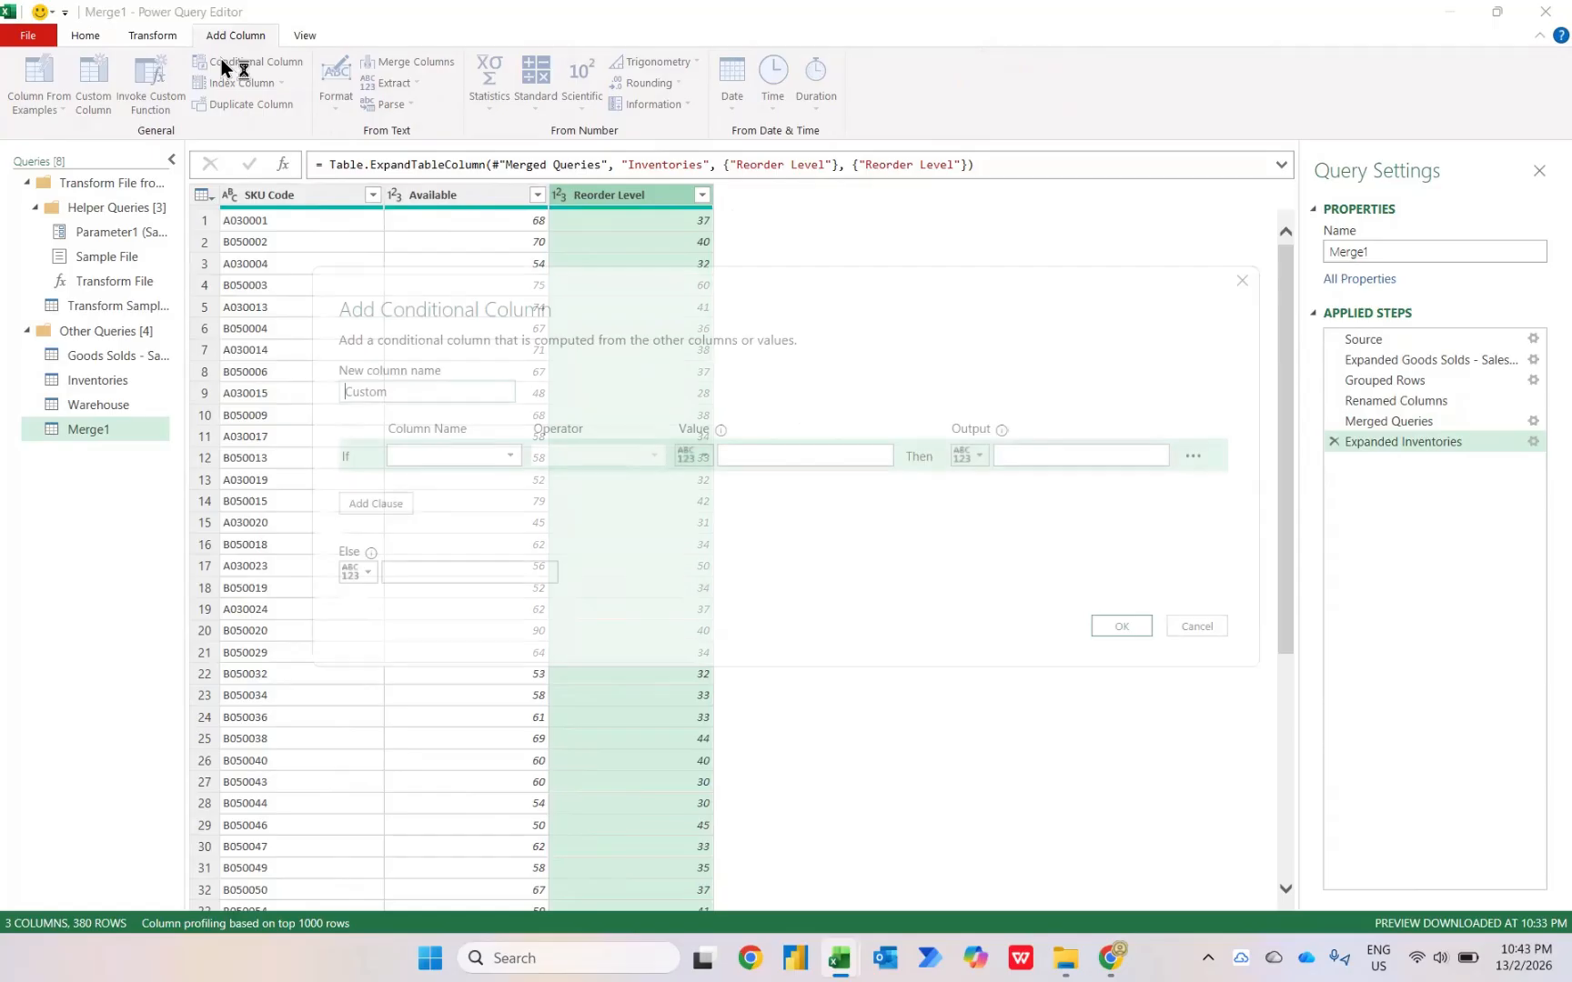
pyautogui.hotkey('ctrl', 'a')
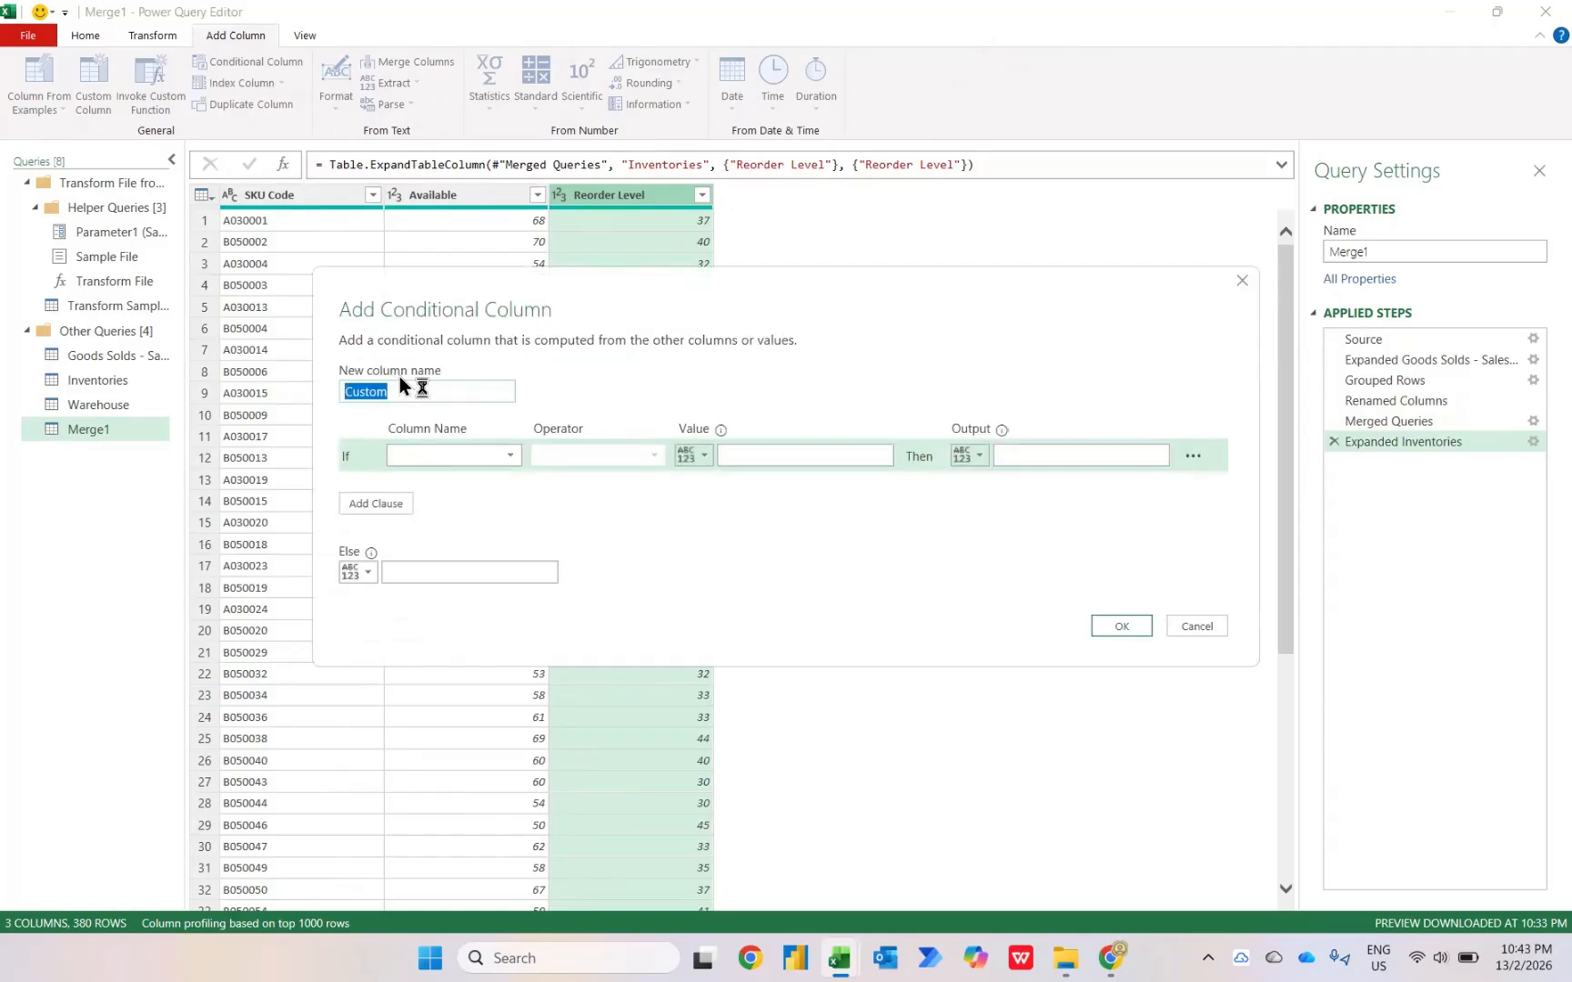
pyautogui.write('Status')
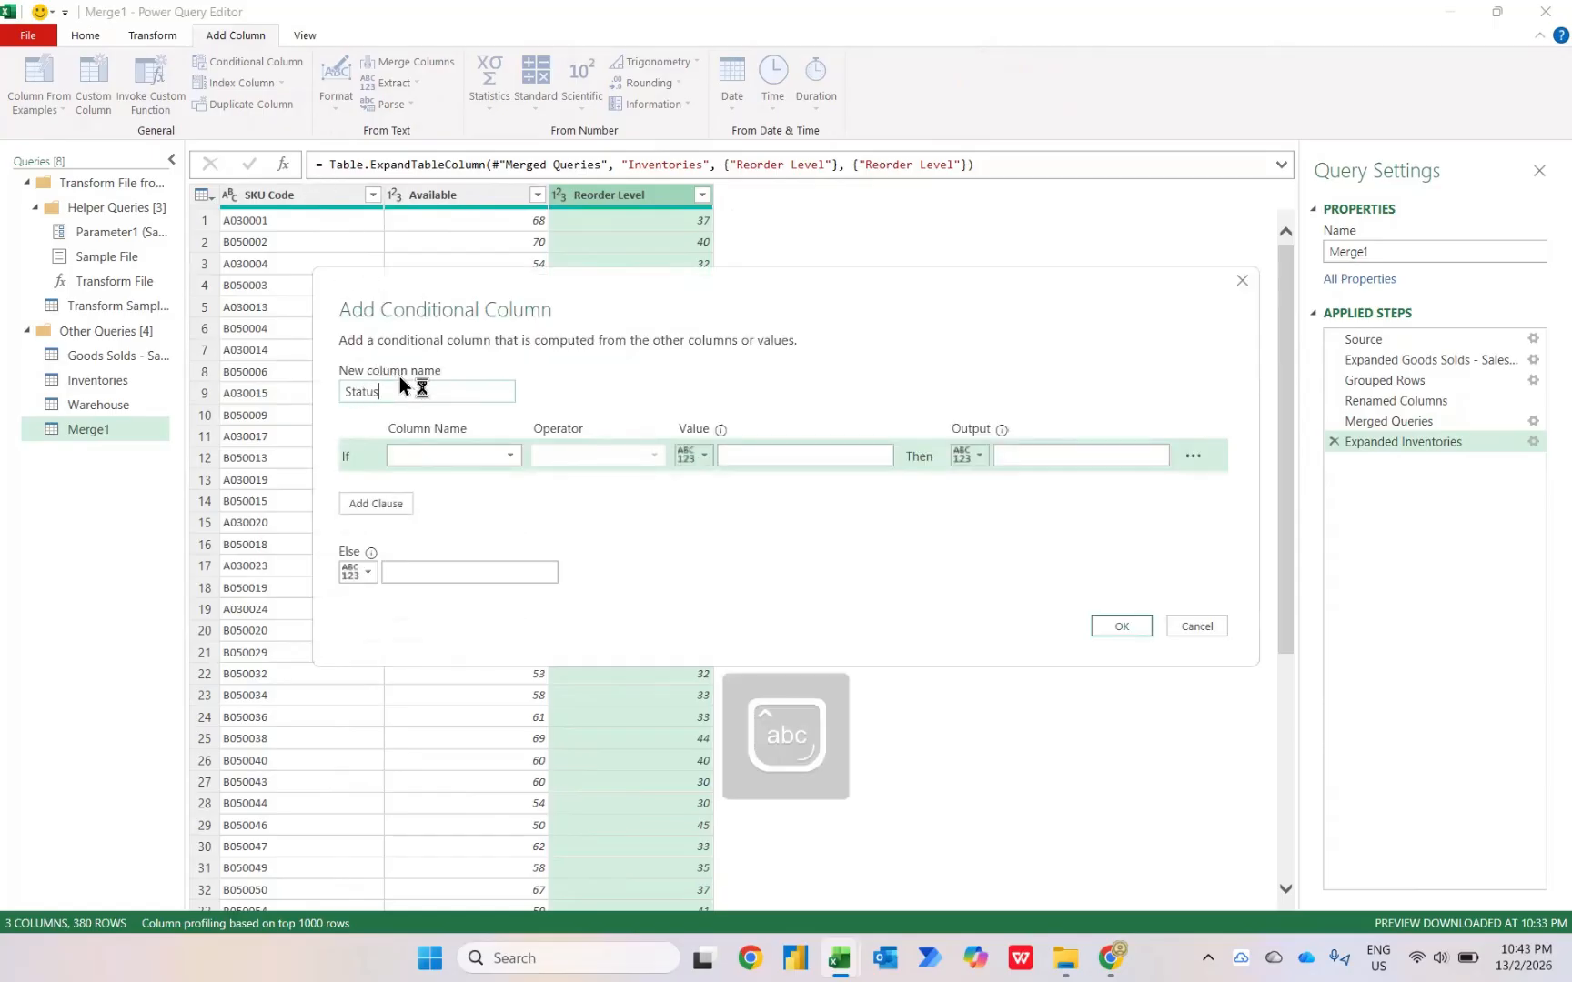
pyautogui.click(508, 456)
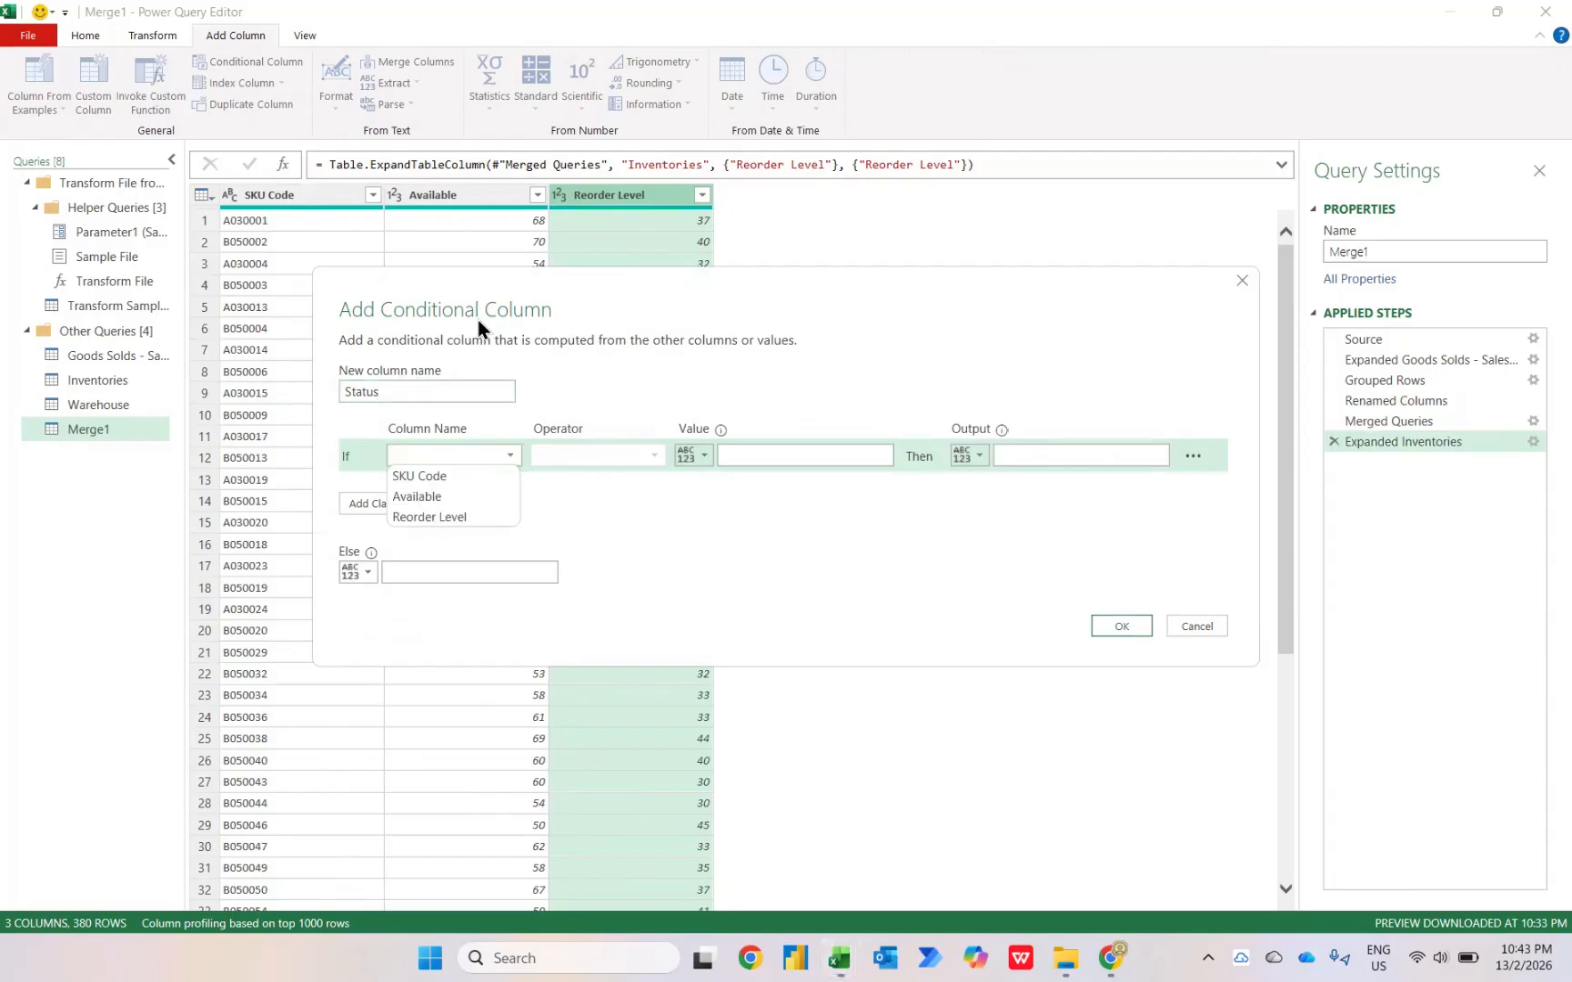
pyautogui.click(435, 497)
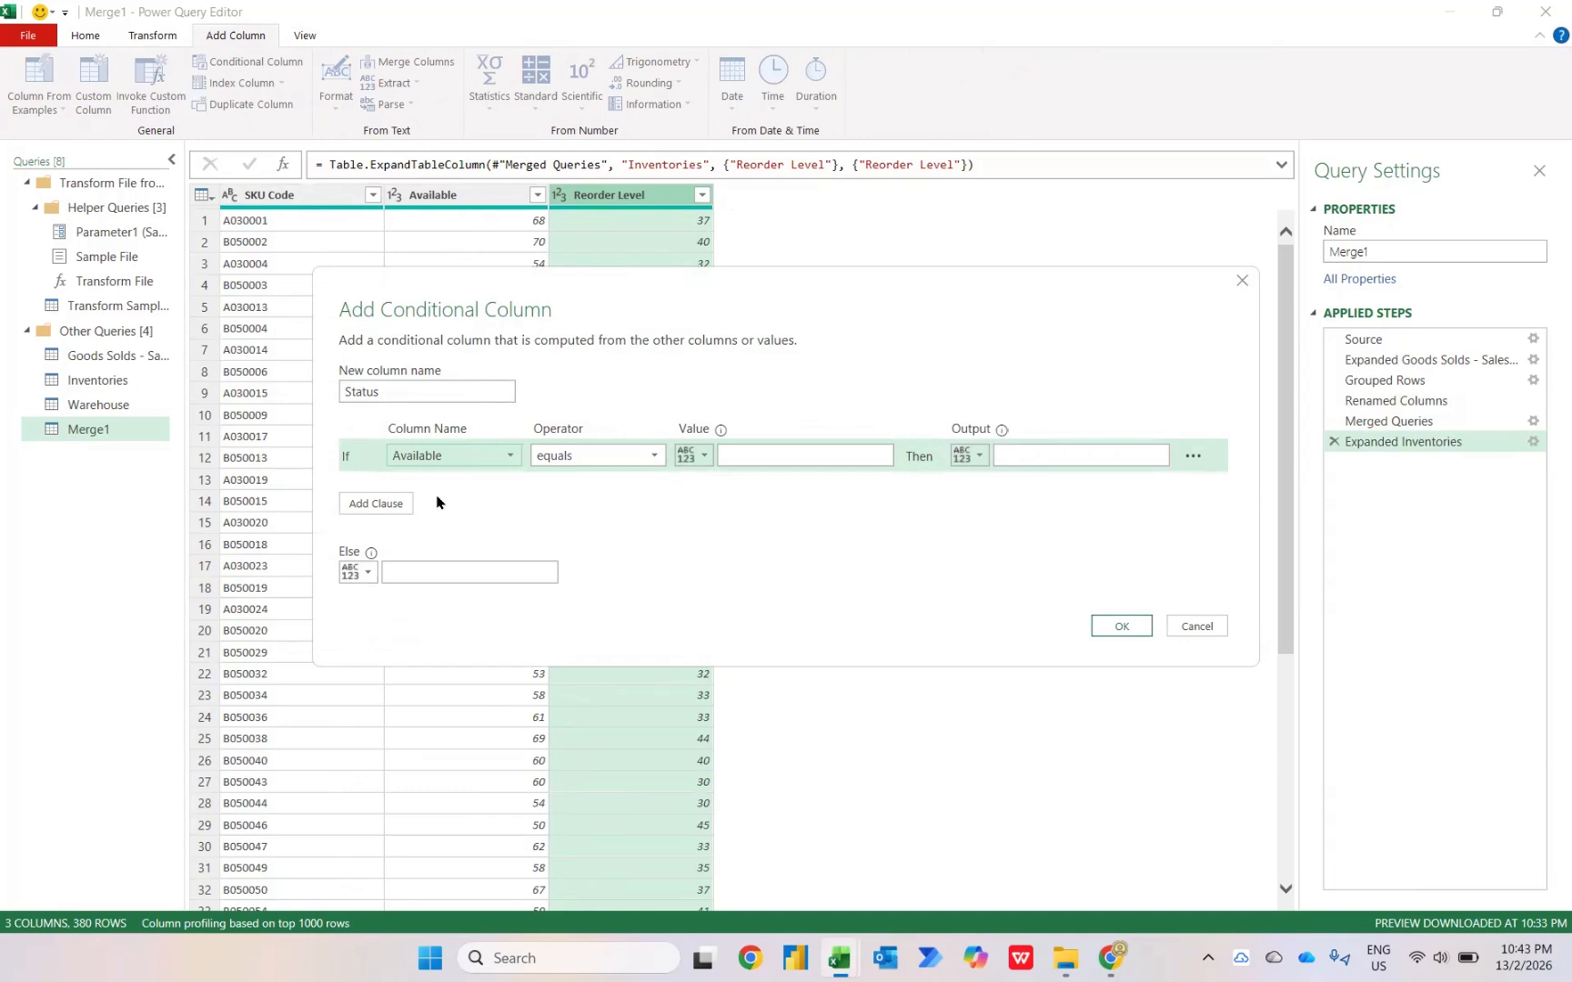
pyautogui.click(645, 460)
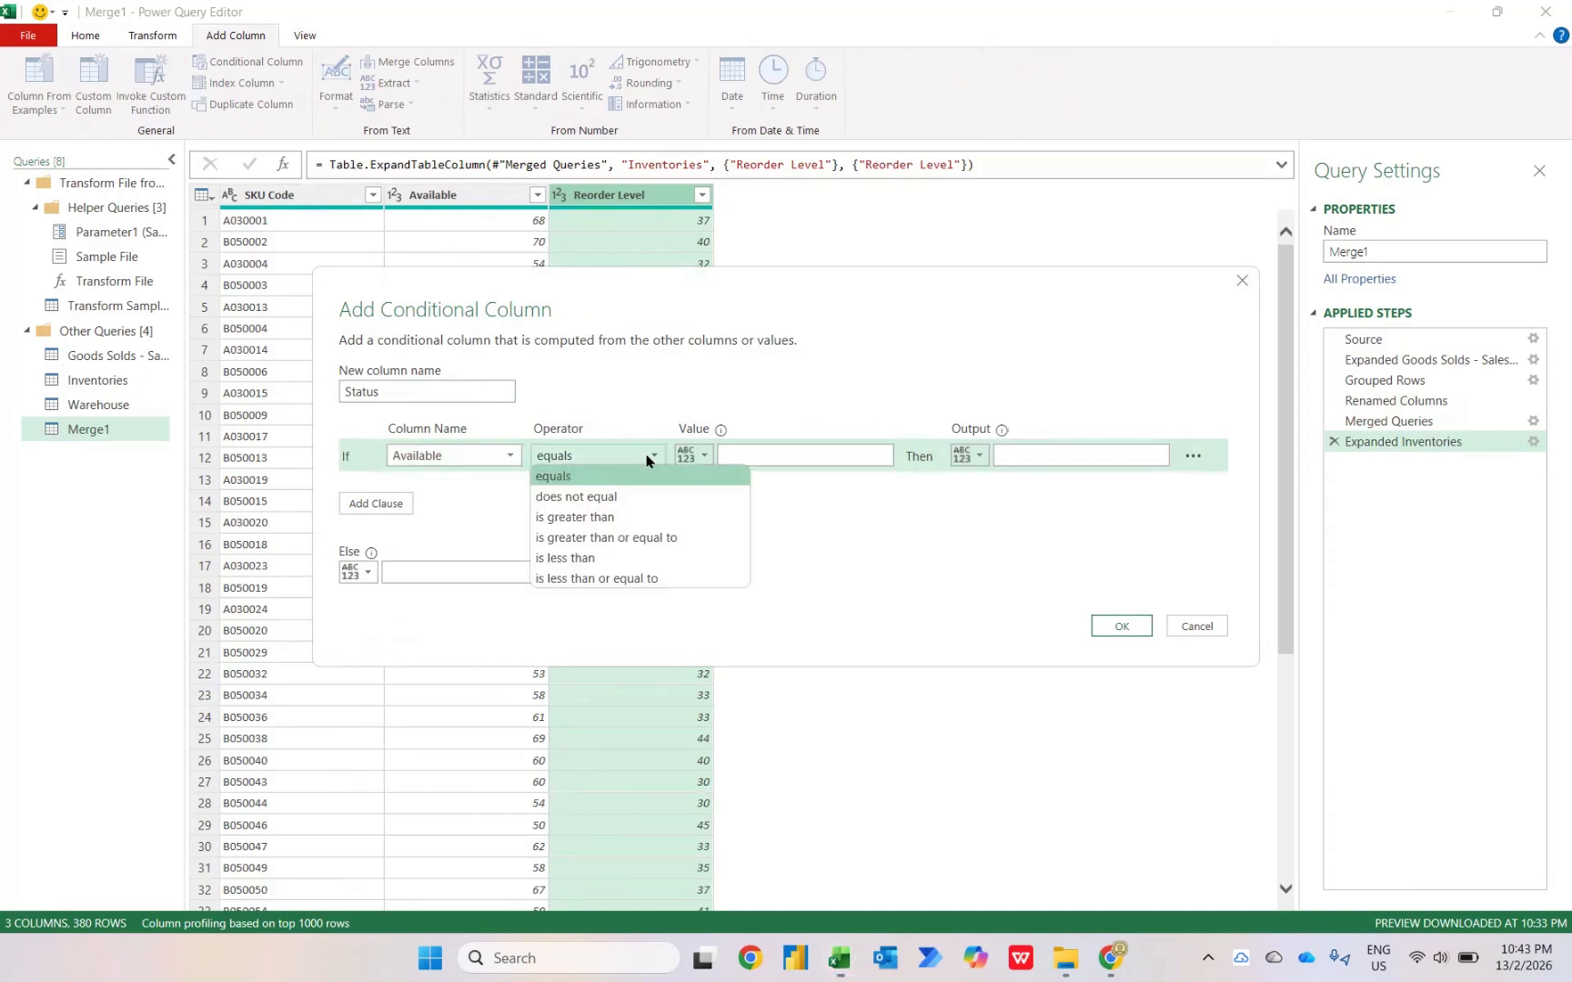
pyautogui.click(589, 577)
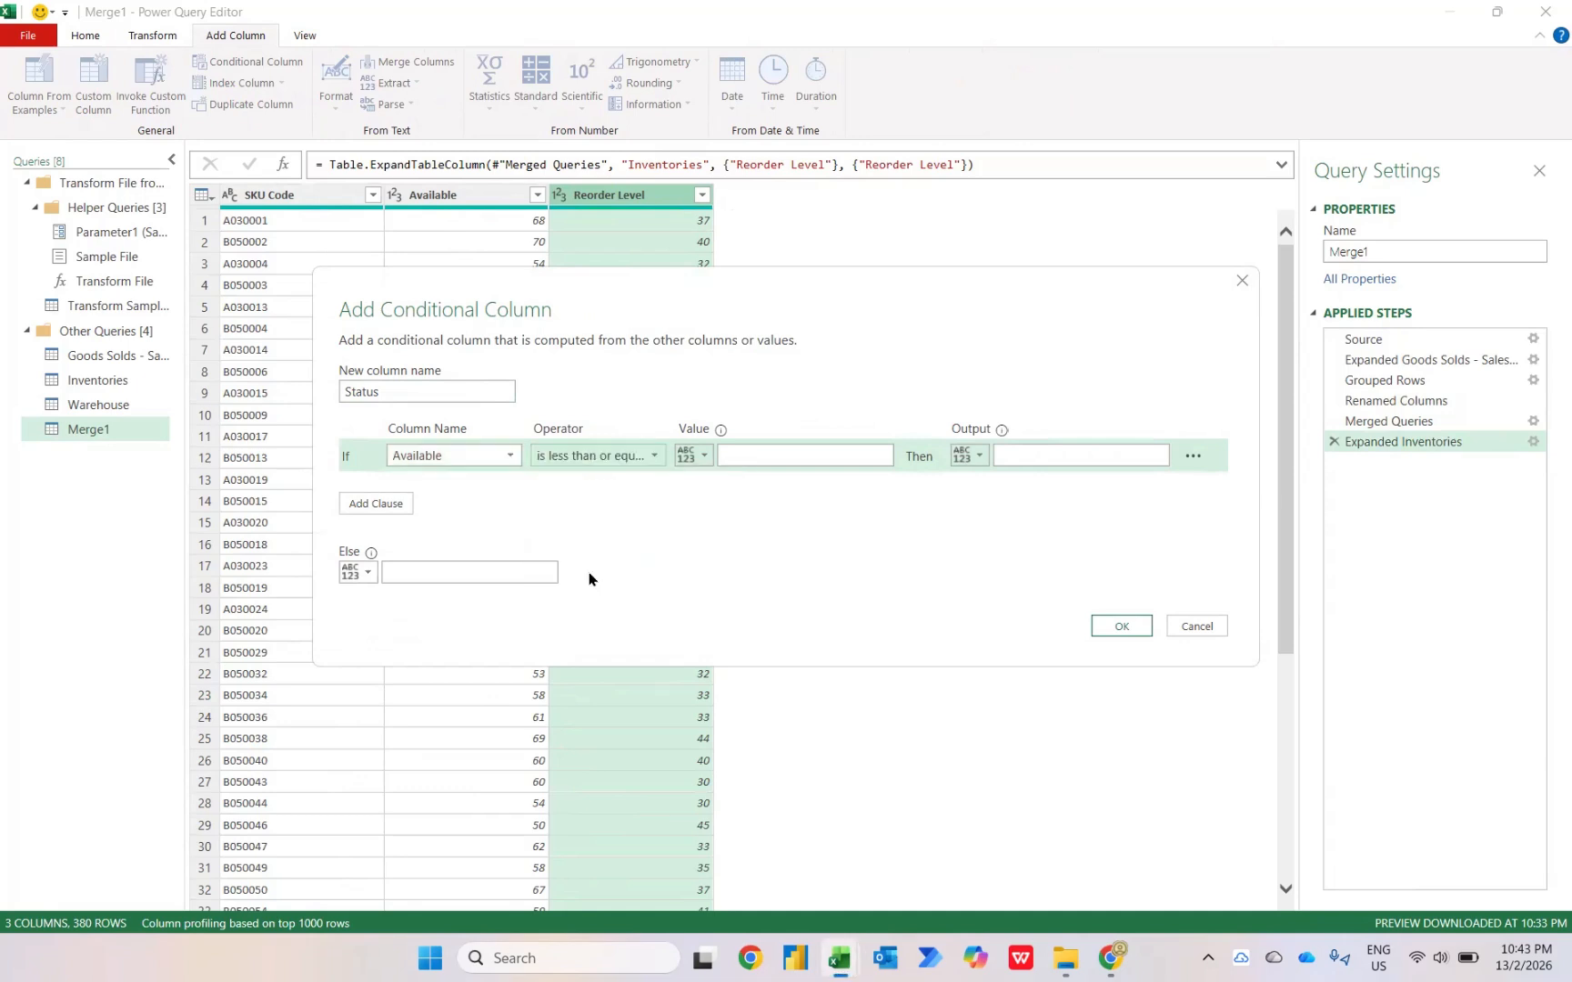
pyautogui.click(693, 455)
pyautogui.click(732, 497)
pyautogui.click(836, 457)
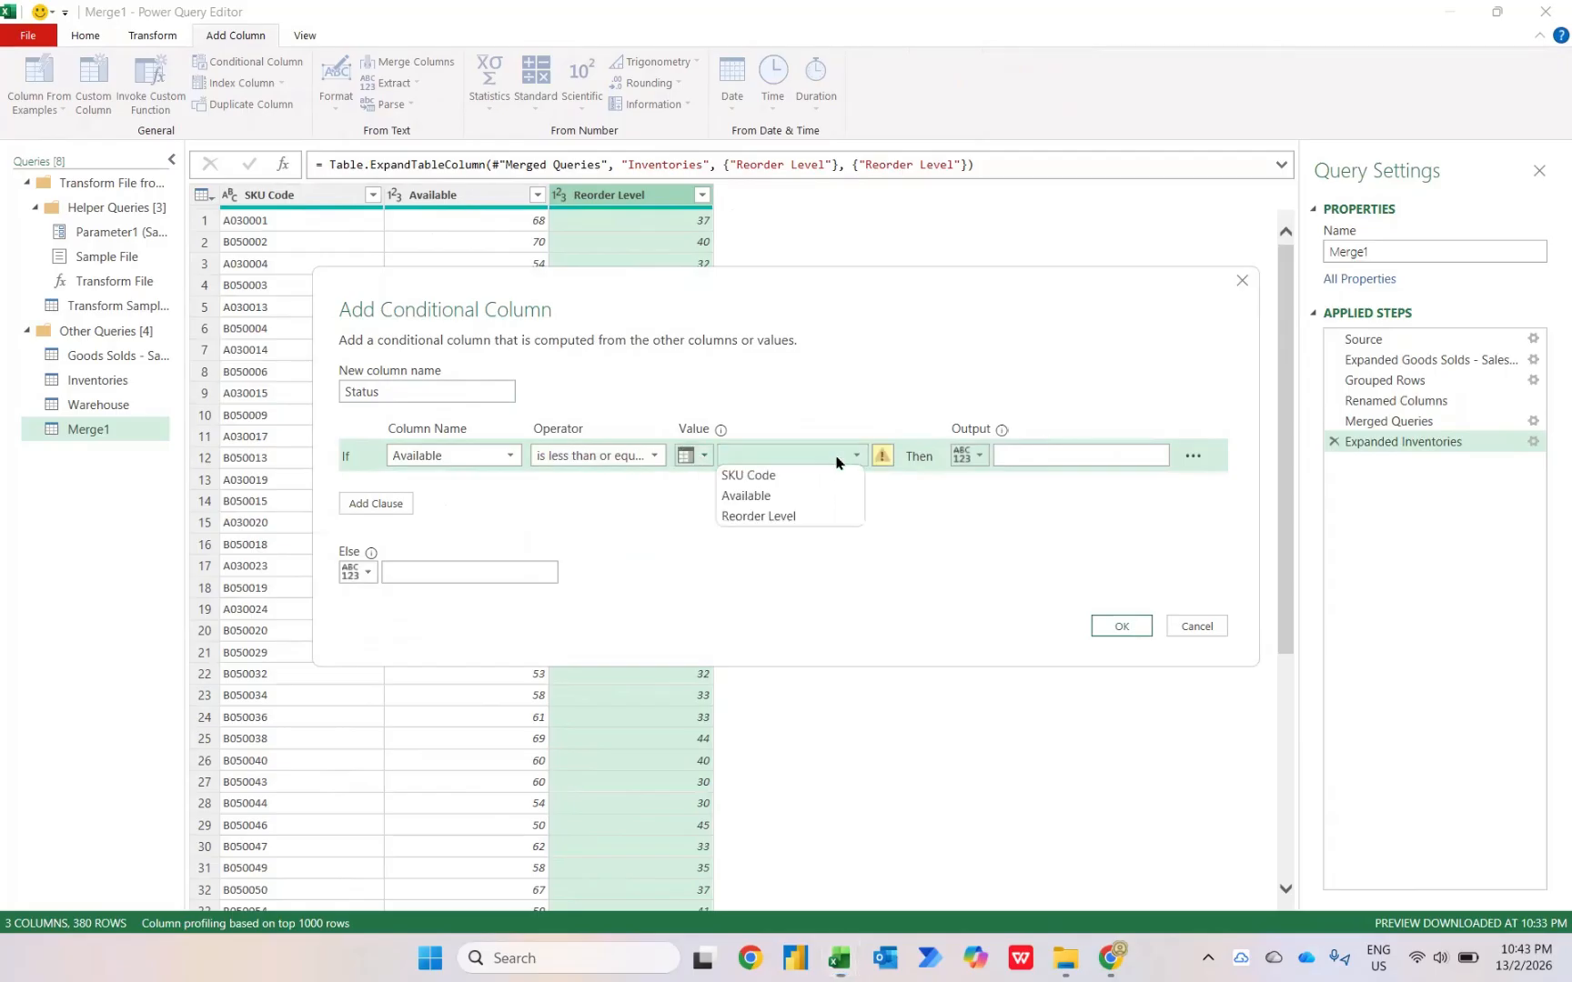
pyautogui.click(790, 517)
# Set the condition's output to Stock Out and the Else value to In Stock, and create the Status column.
pyautogui.click(1081, 455)
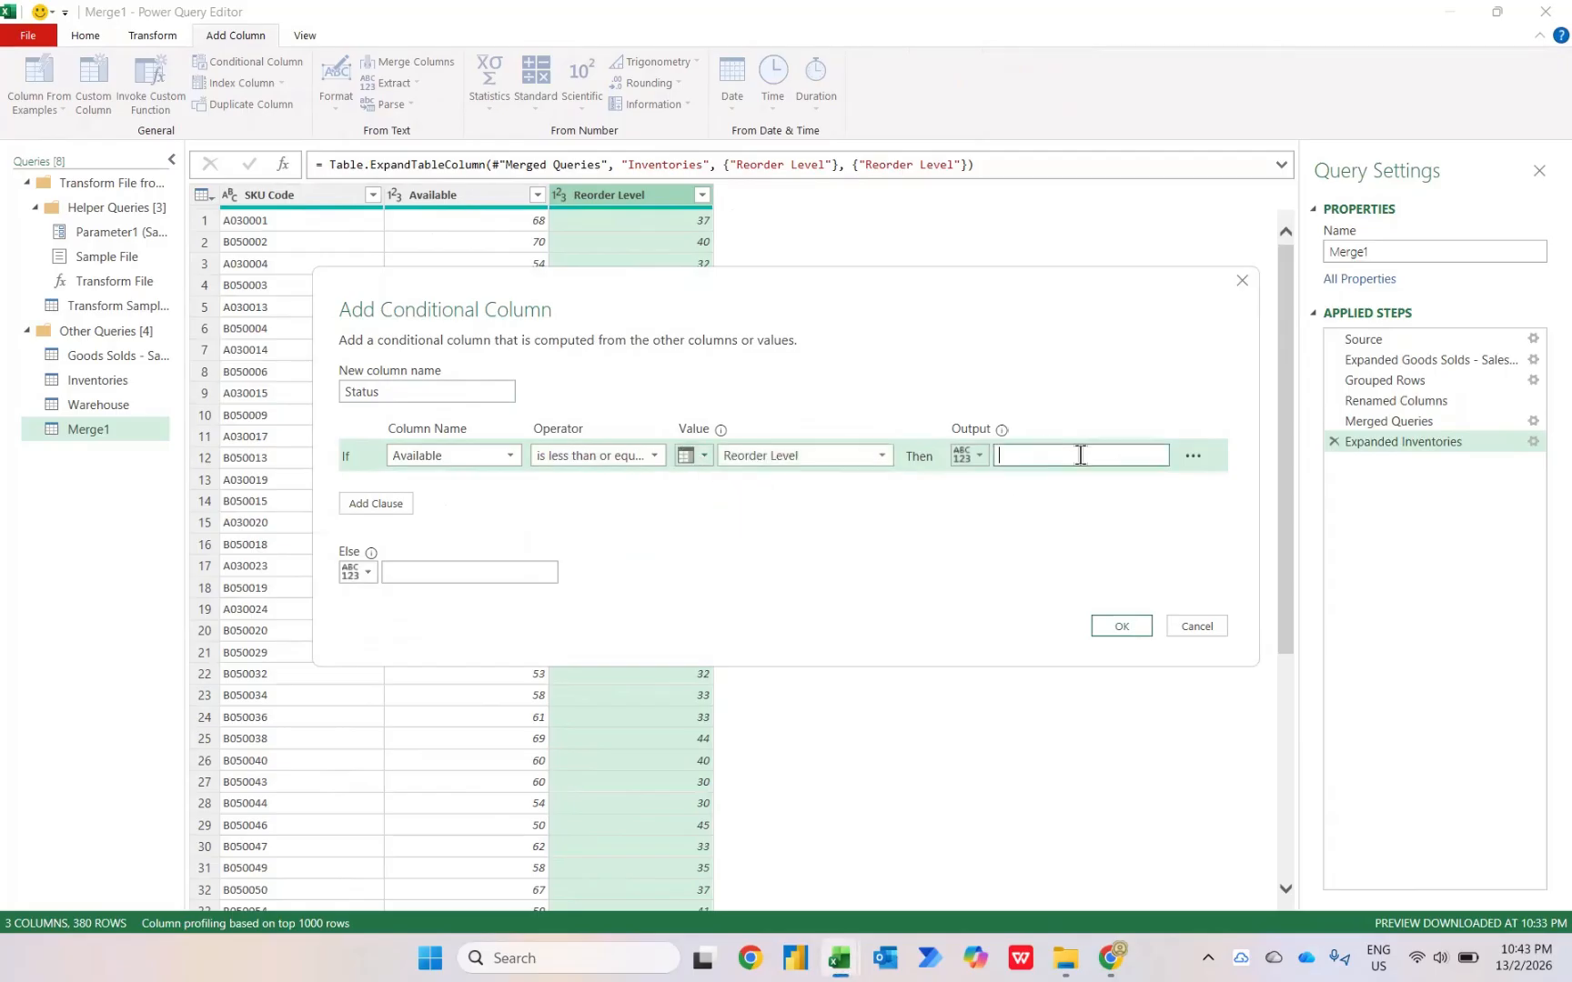
pyautogui.press('capslock')
pyautogui.write('S')
pyautogui.press('capslock')
pyautogui.write('tock Out')
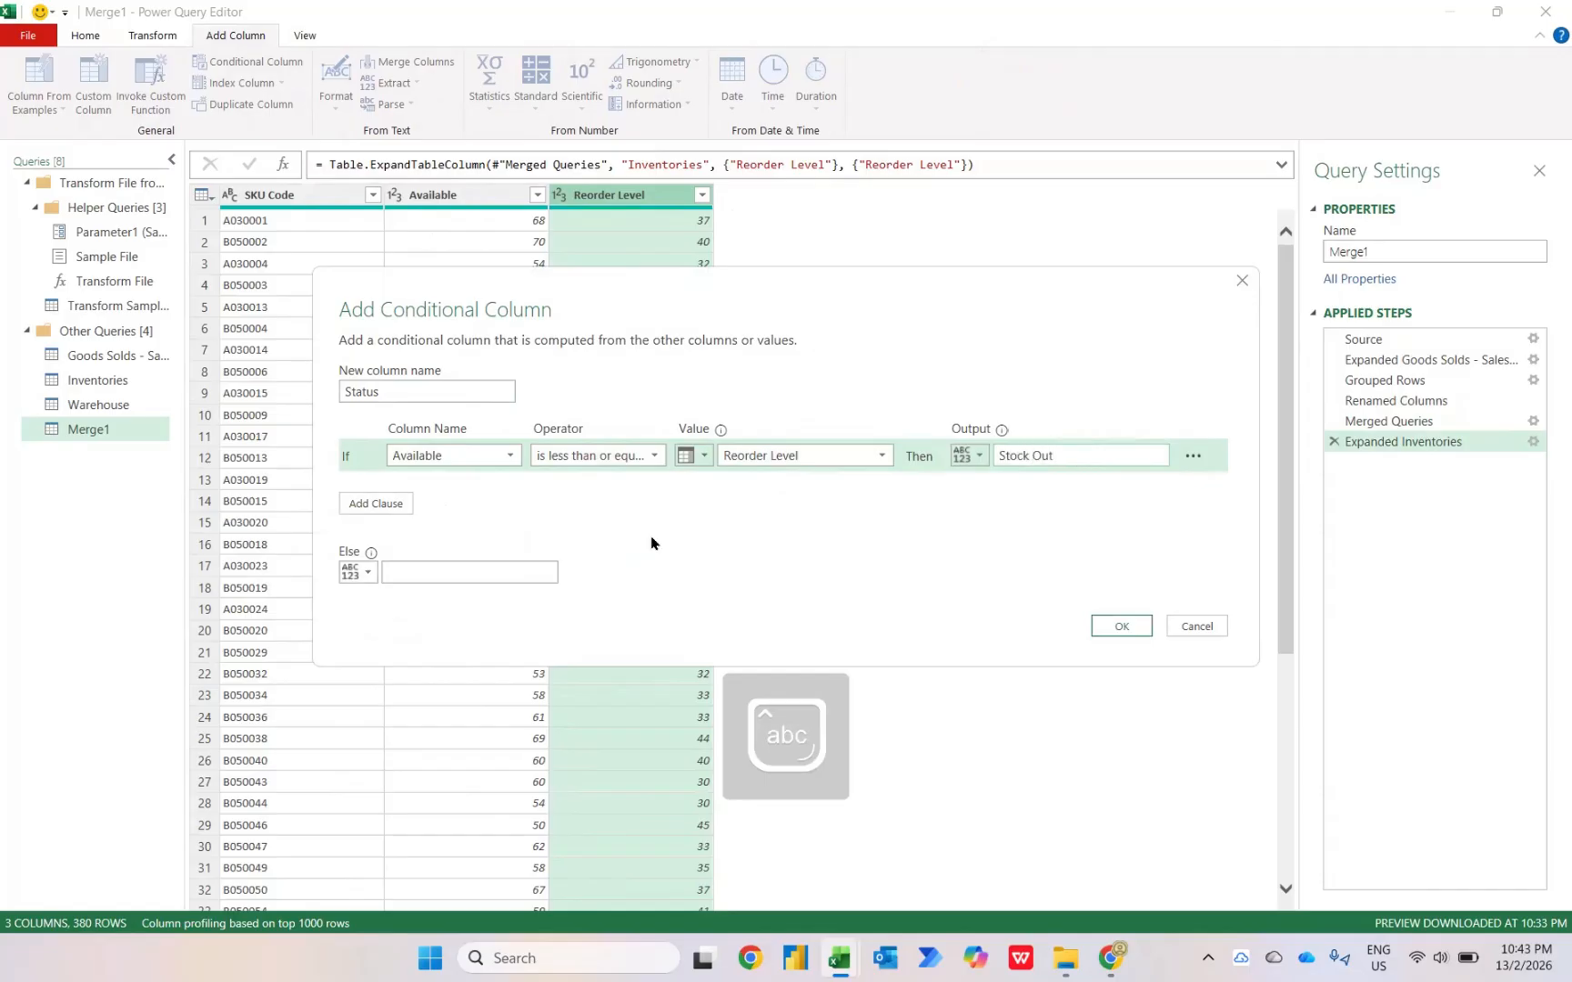
pyautogui.click(415, 579)
pyautogui.write('In')
pyautogui.press('capslock')
pyautogui.write('S')
pyautogui.press('capslock')
pyautogui.write('tock')
pyautogui.click(1112, 626)
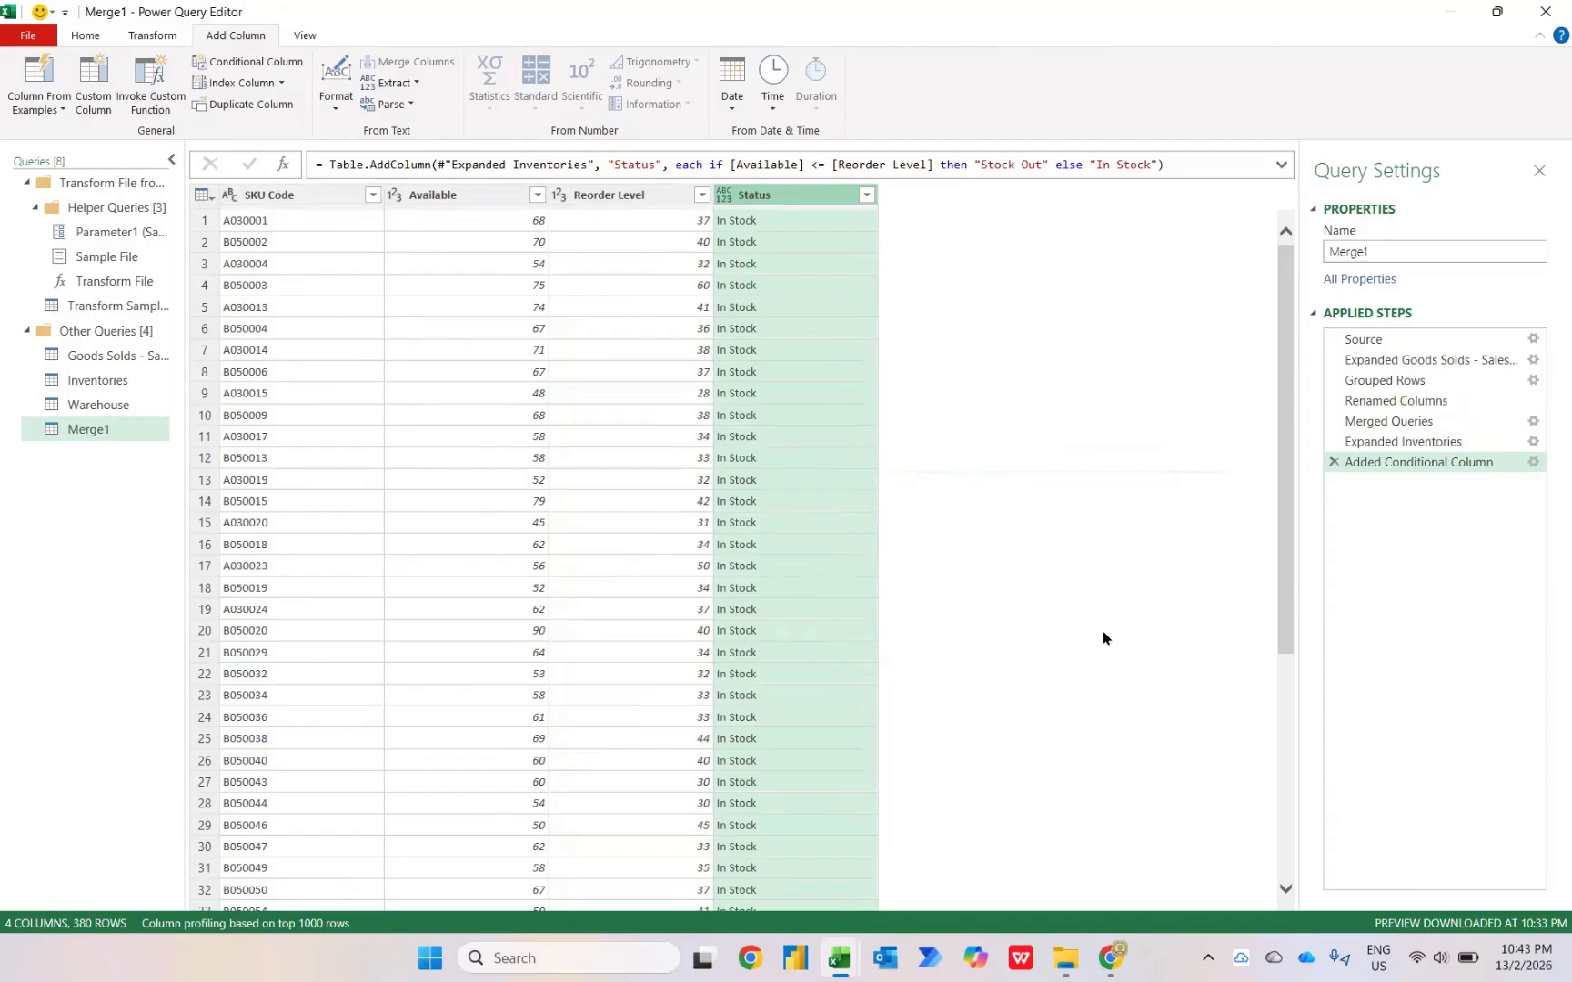
# Filter the Status column to Stock Out, check the matching SKU rows, and remove the Filtered Rows step.
pyautogui.click(866, 196)
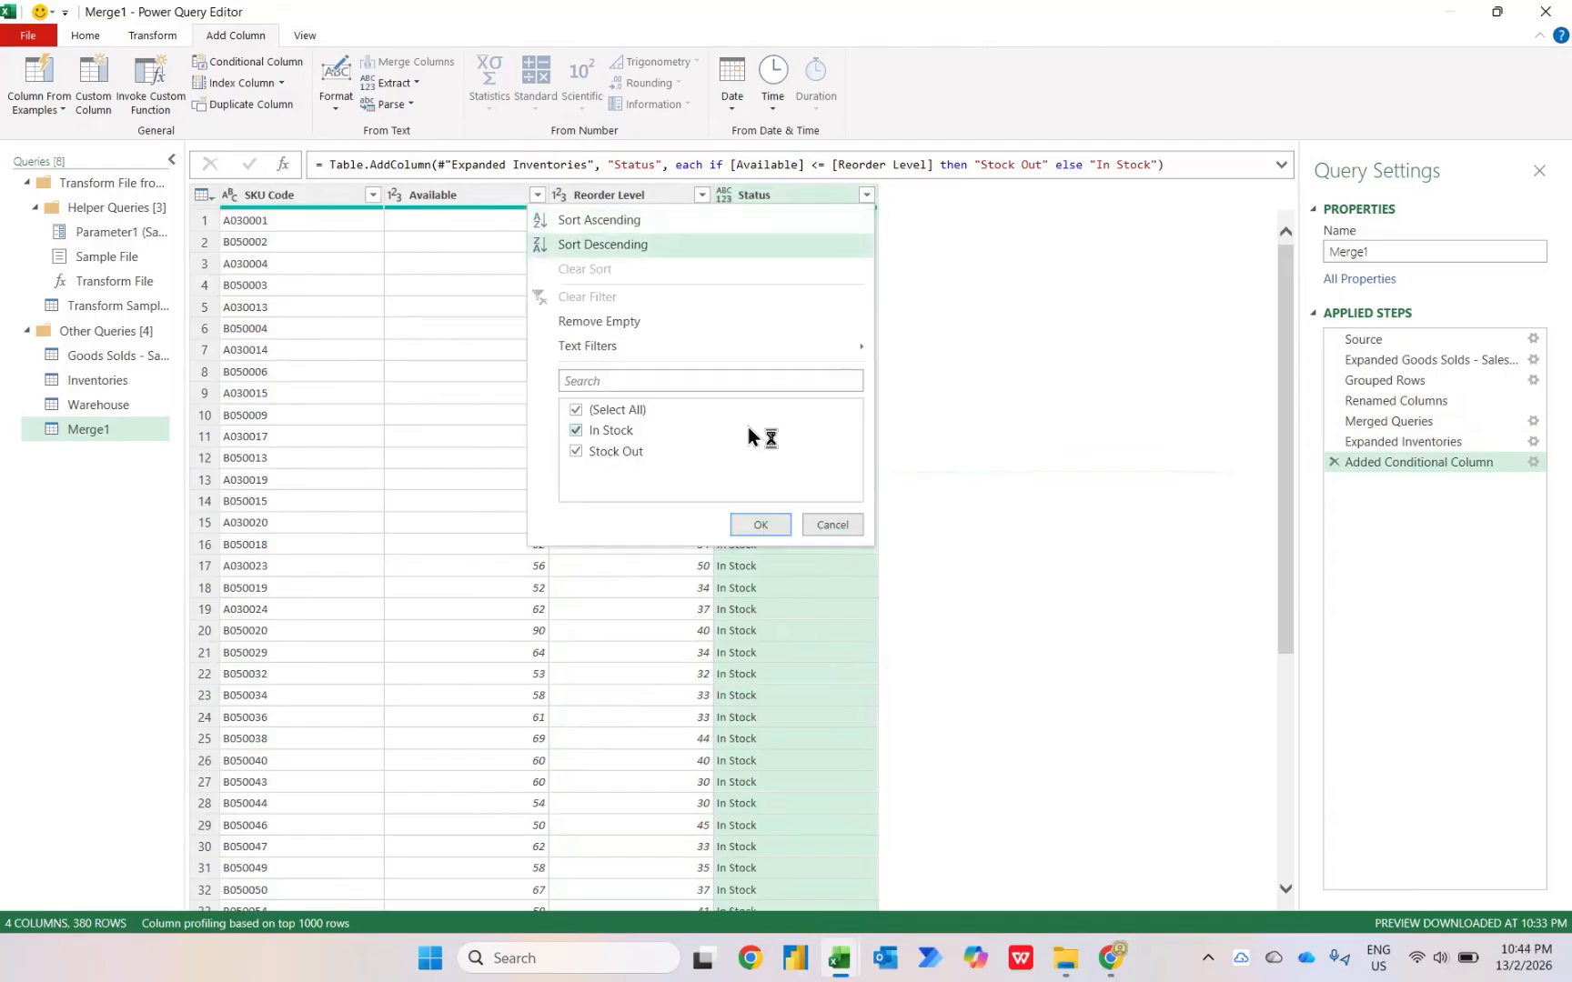
pyautogui.click(625, 411)
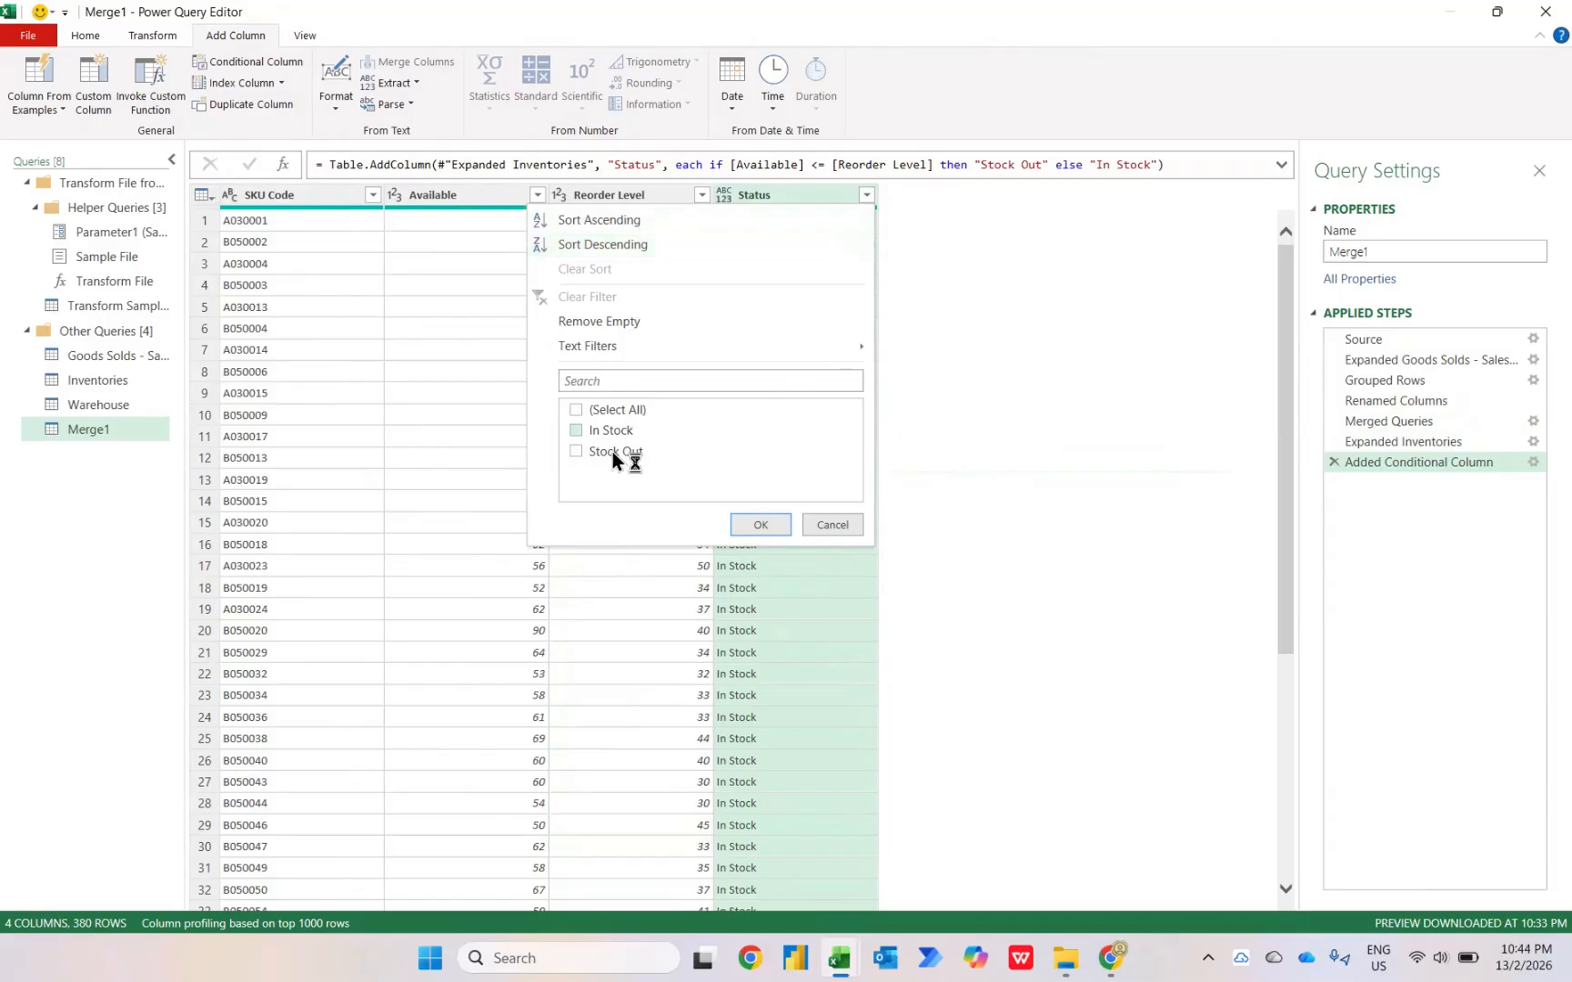
pyautogui.click(611, 454)
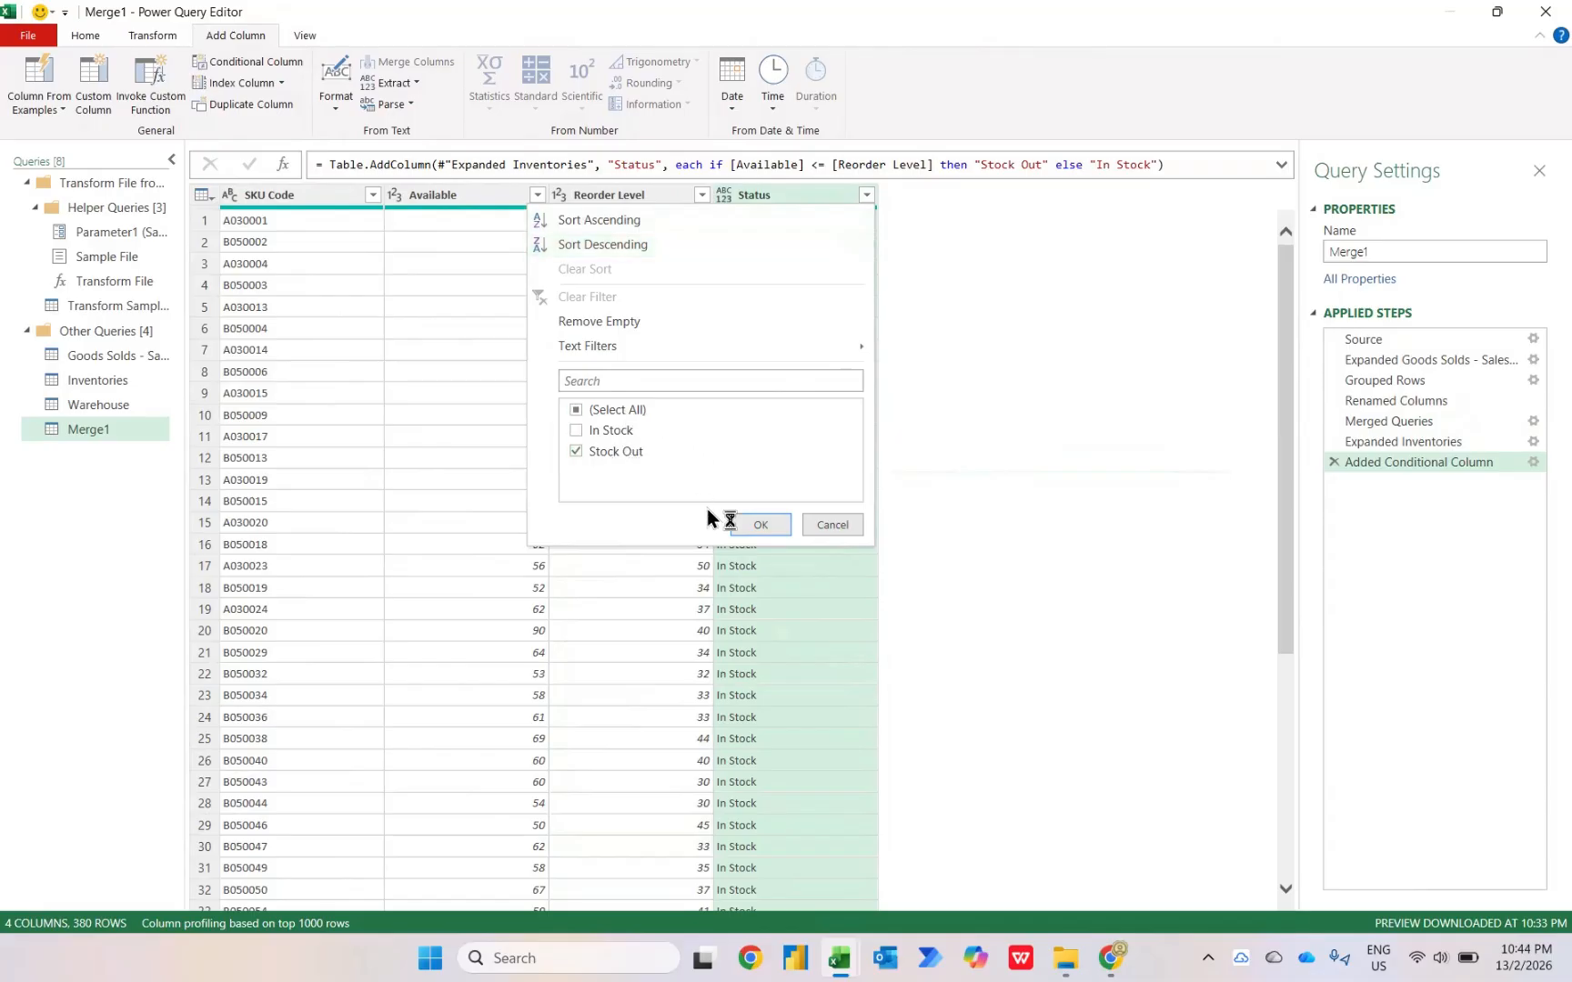
pyautogui.click(757, 526)
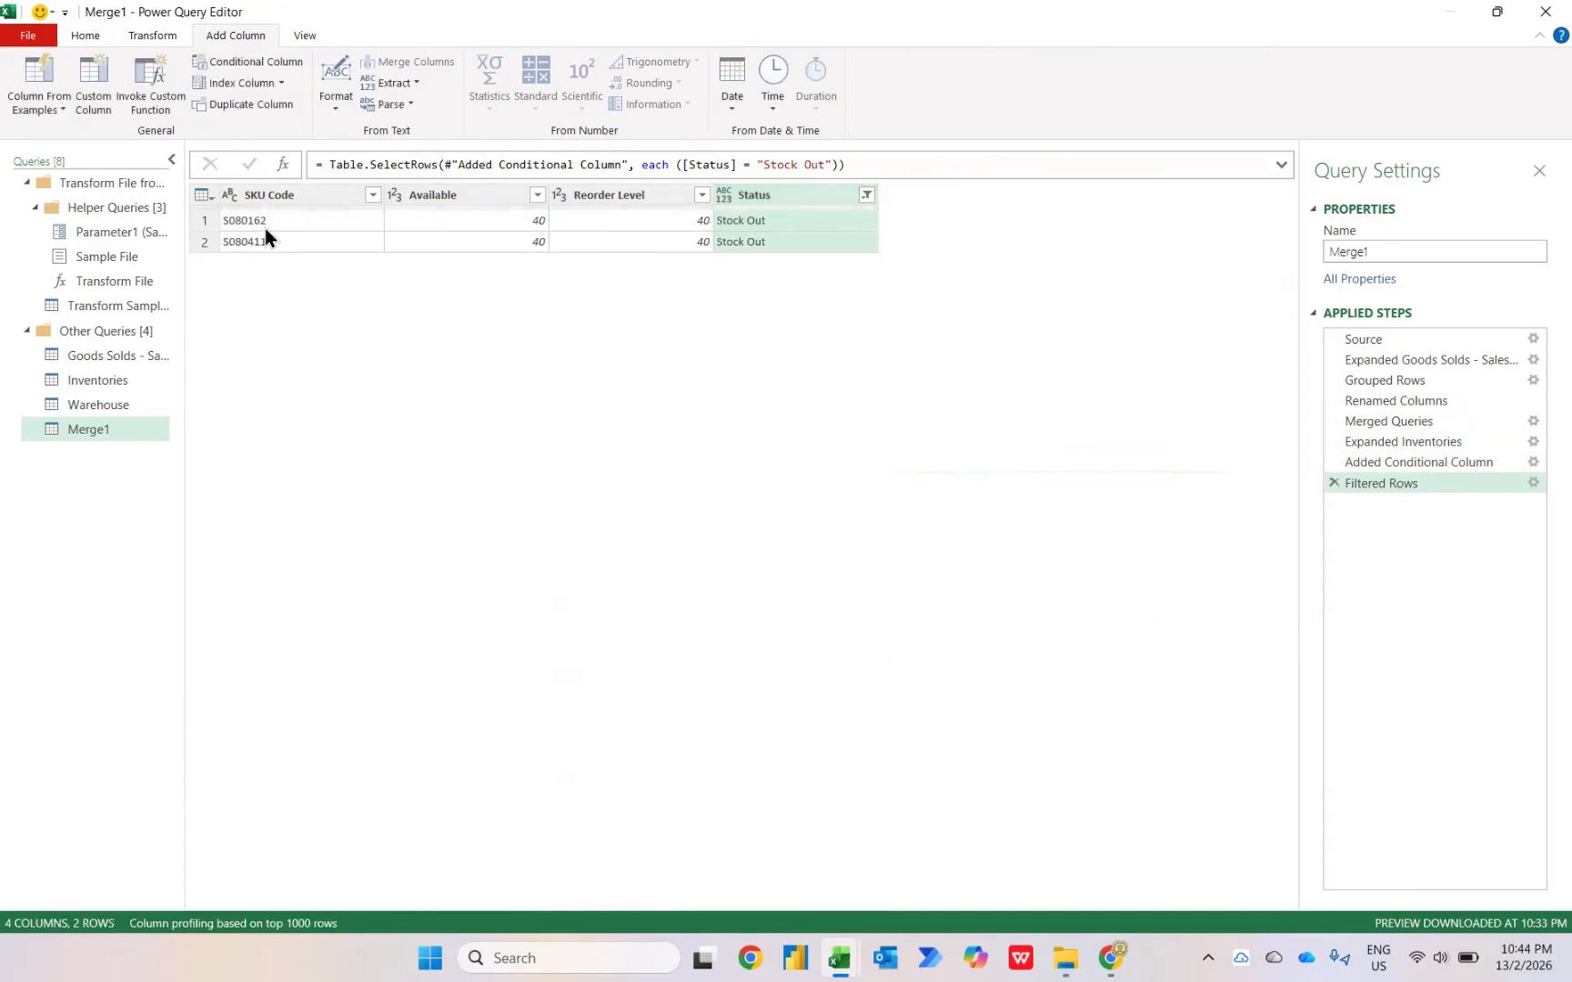
pyautogui.moveTo(241, 215)
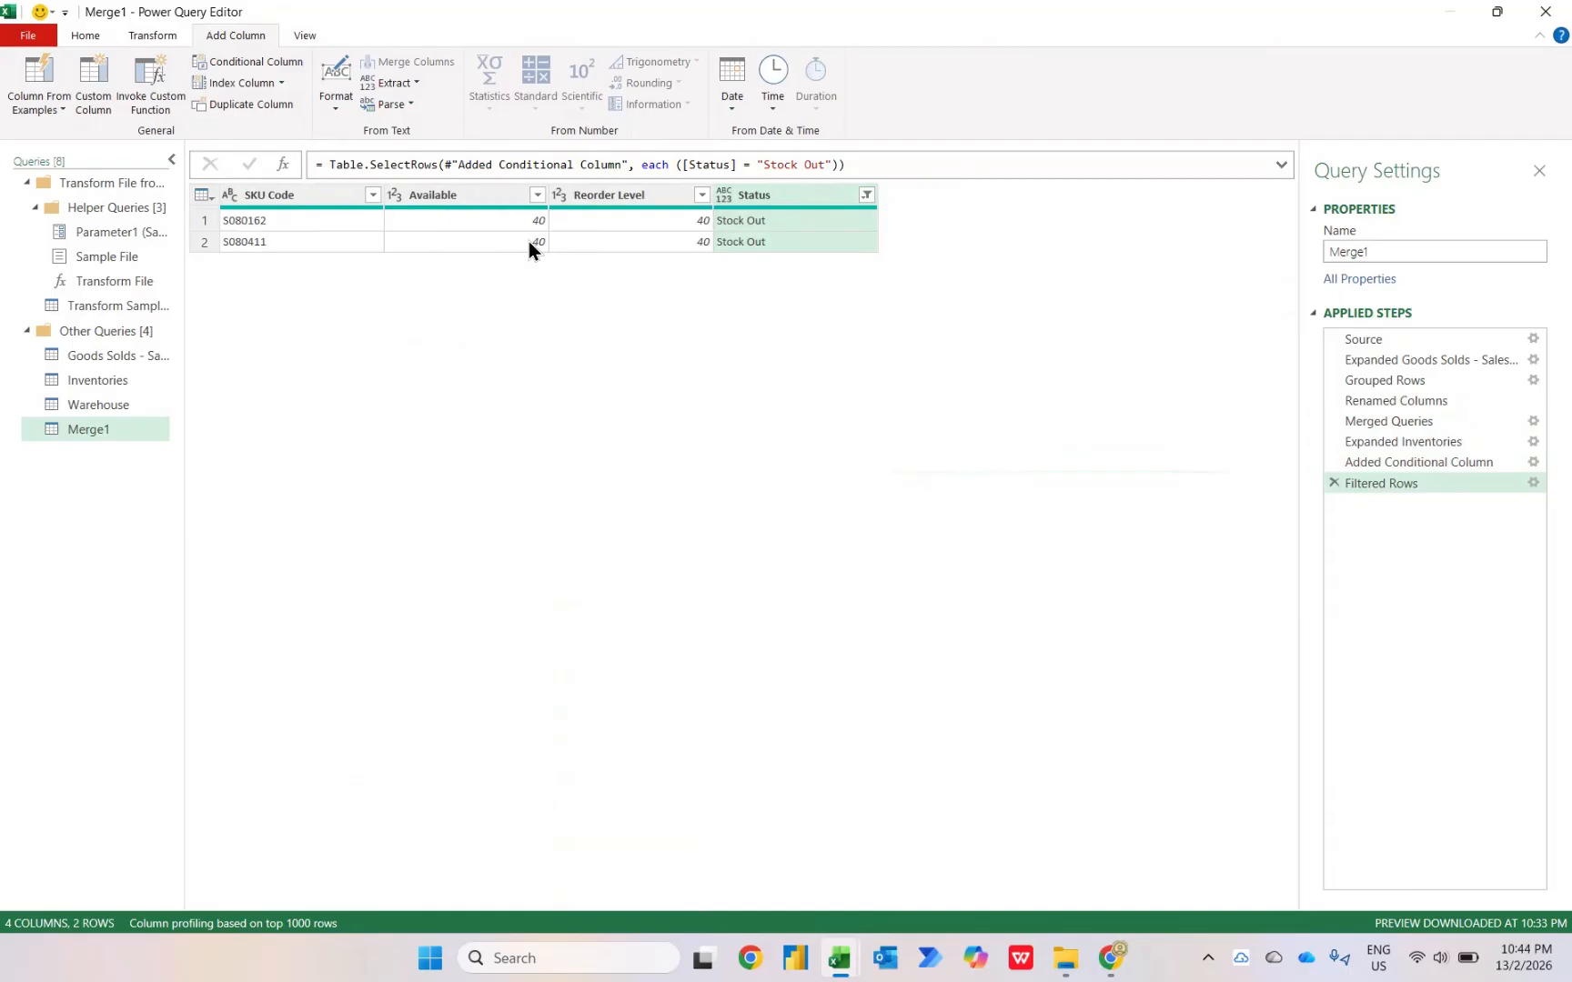
pyautogui.click(1333, 483)
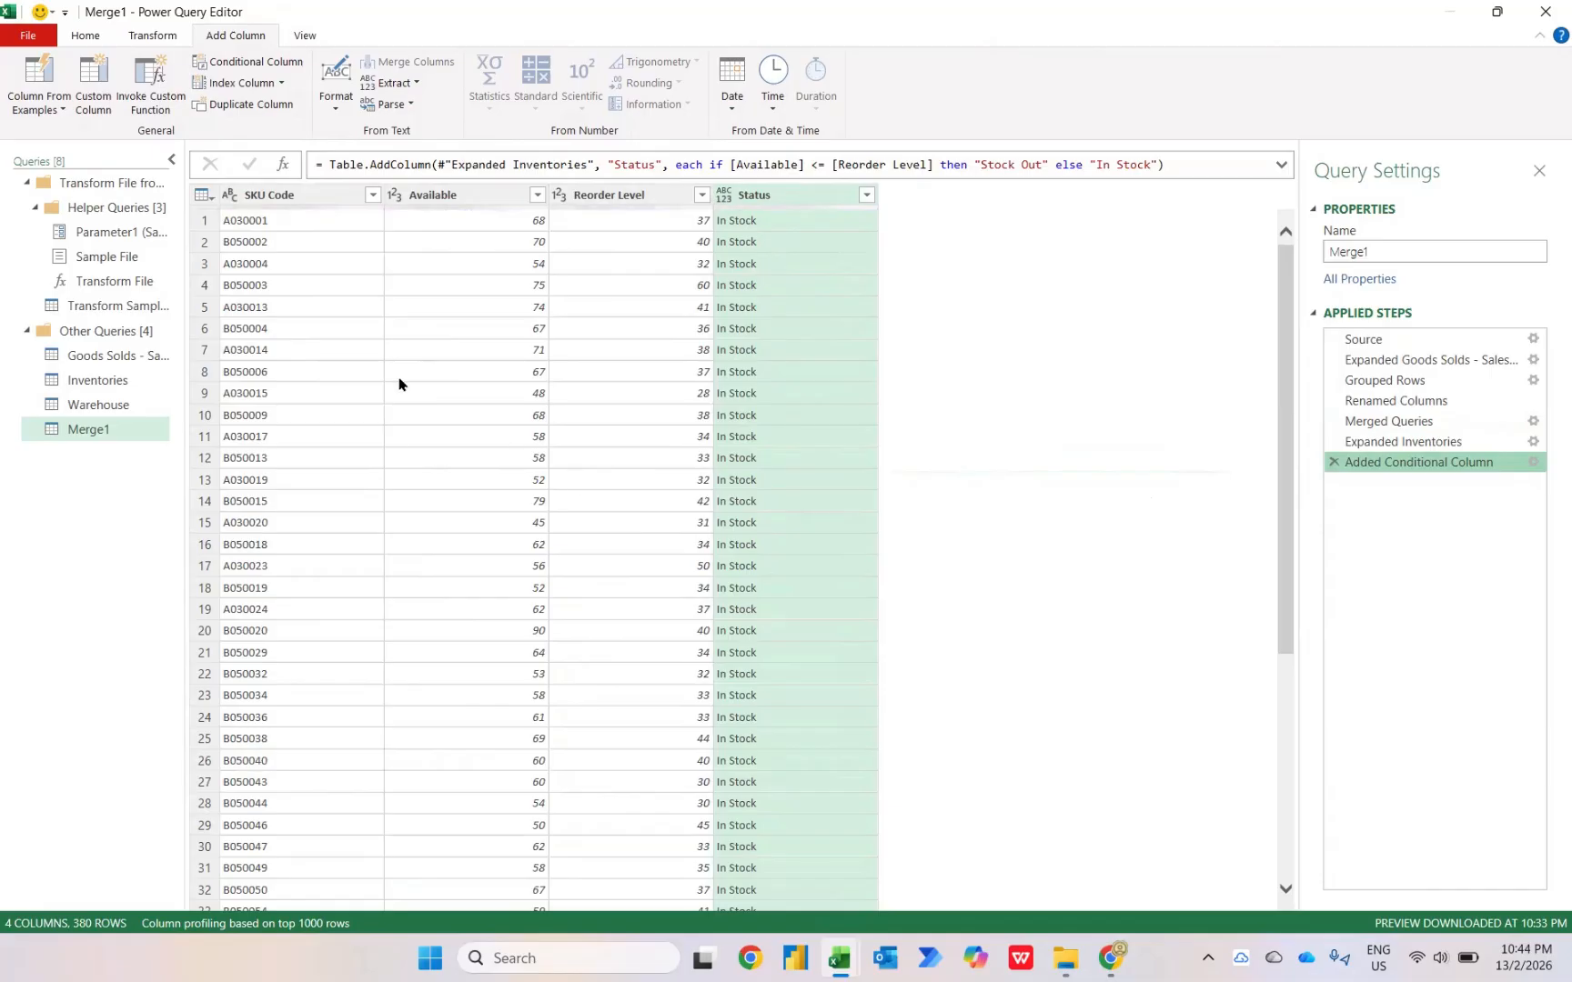
# Sort the Merge1 rows by Status in descending order.
pyautogui.click(865, 195)
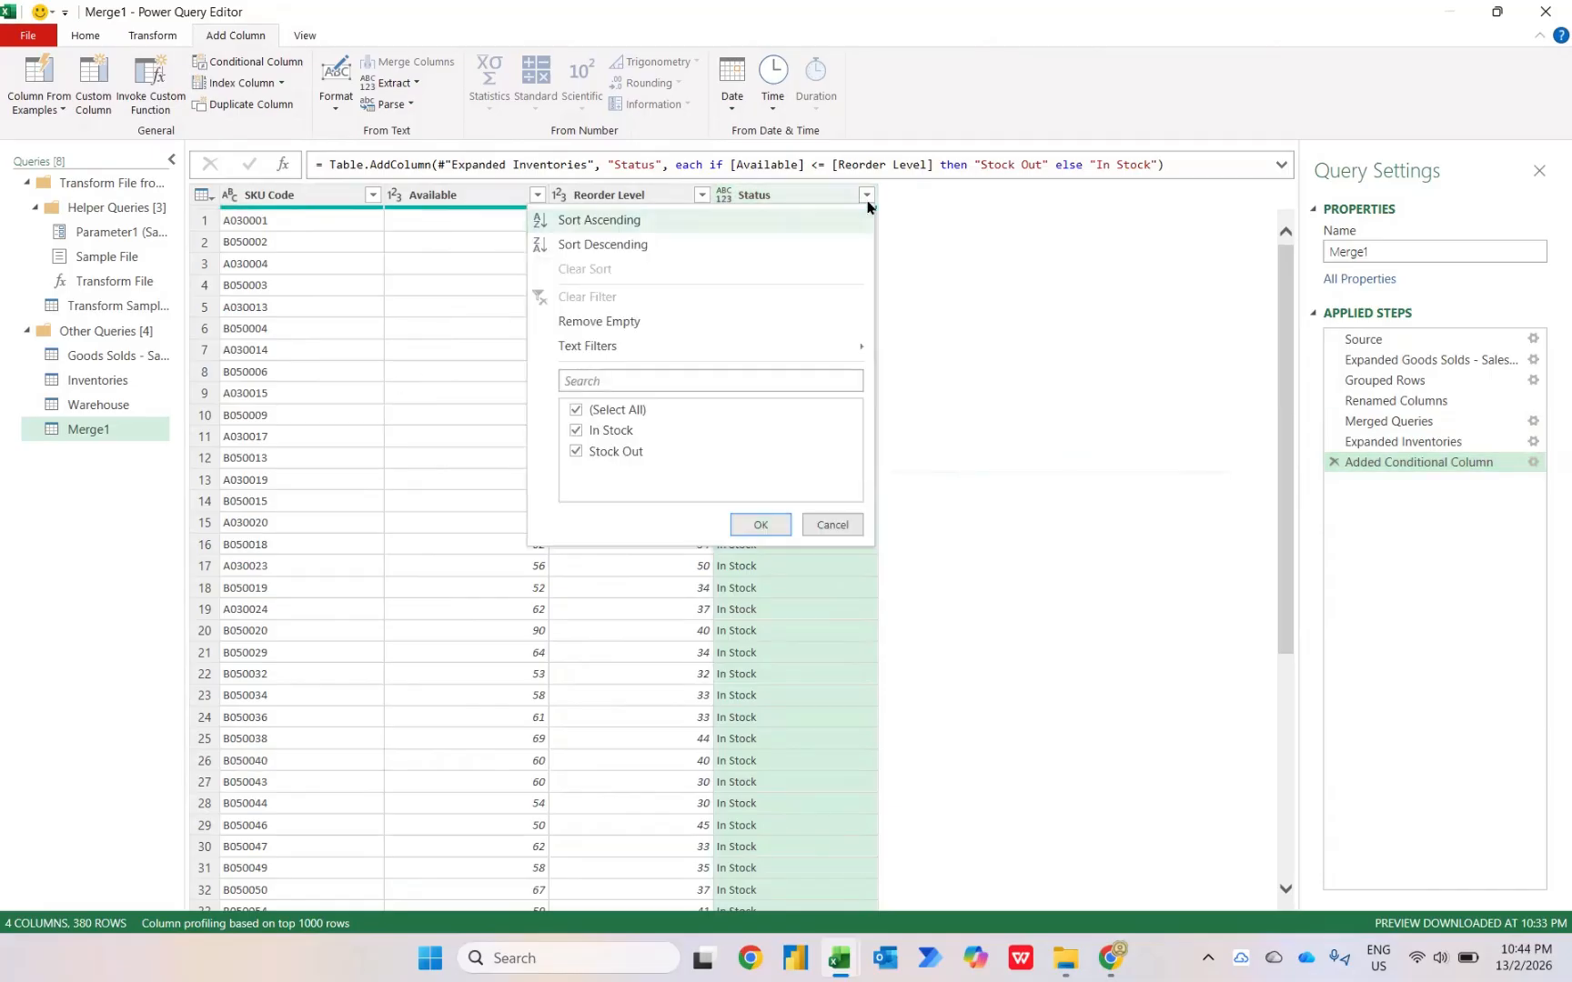
pyautogui.click(651, 246)
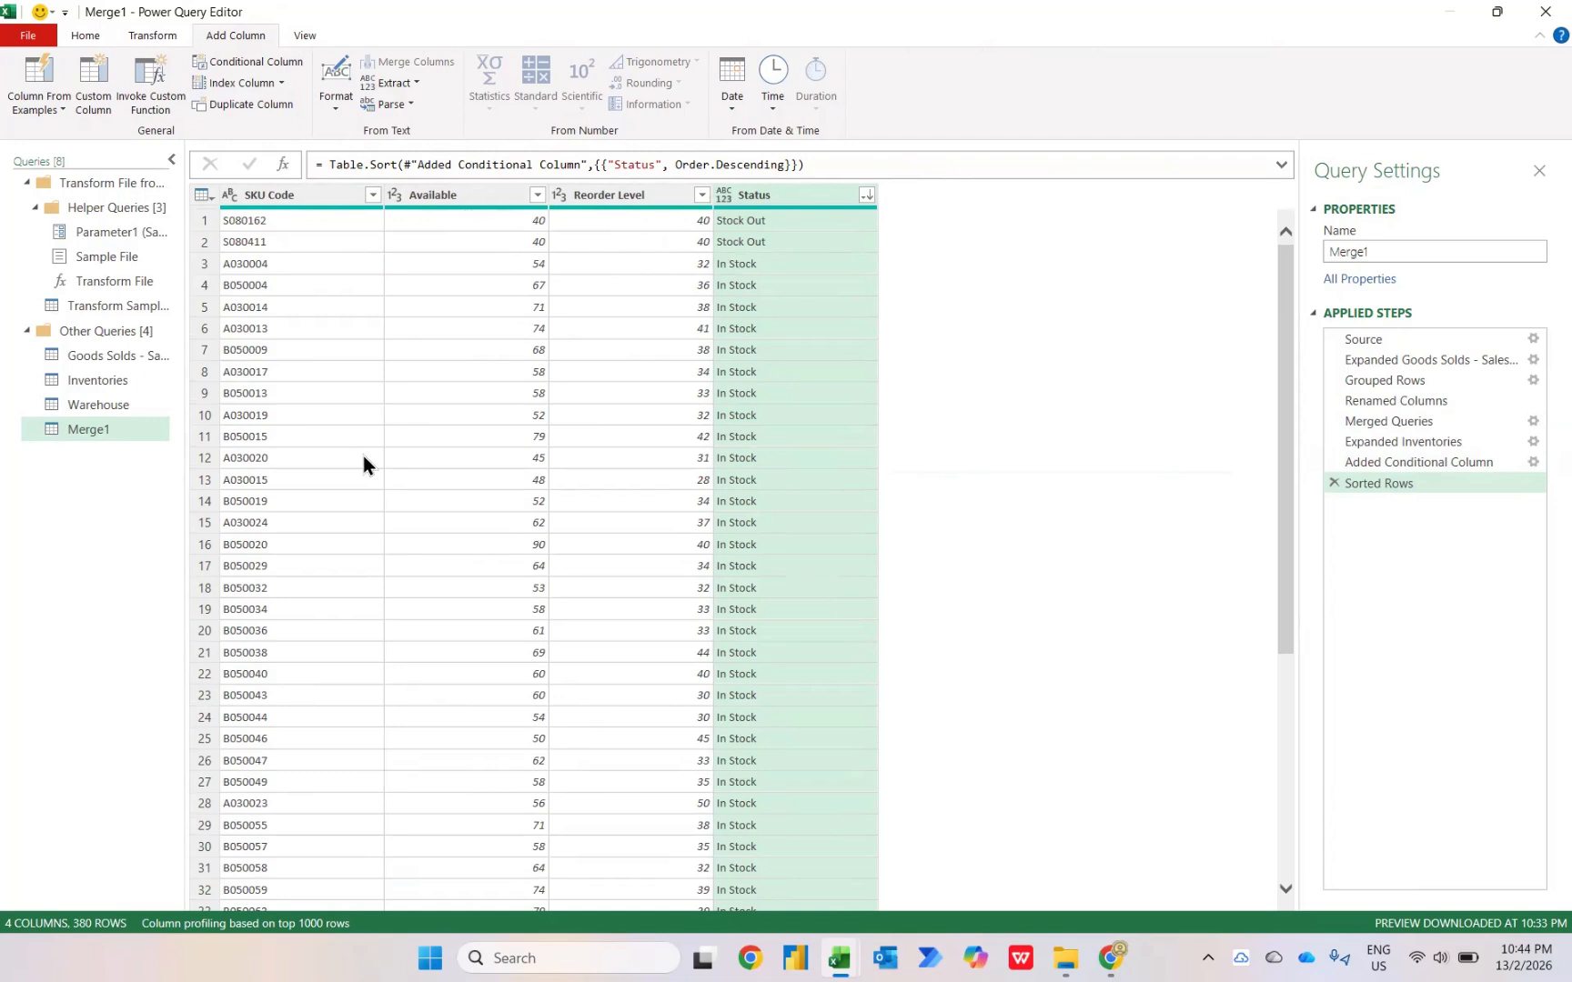
# Close the query editor and load the new queries with Only Create Connection.
pyautogui.click(84, 35)
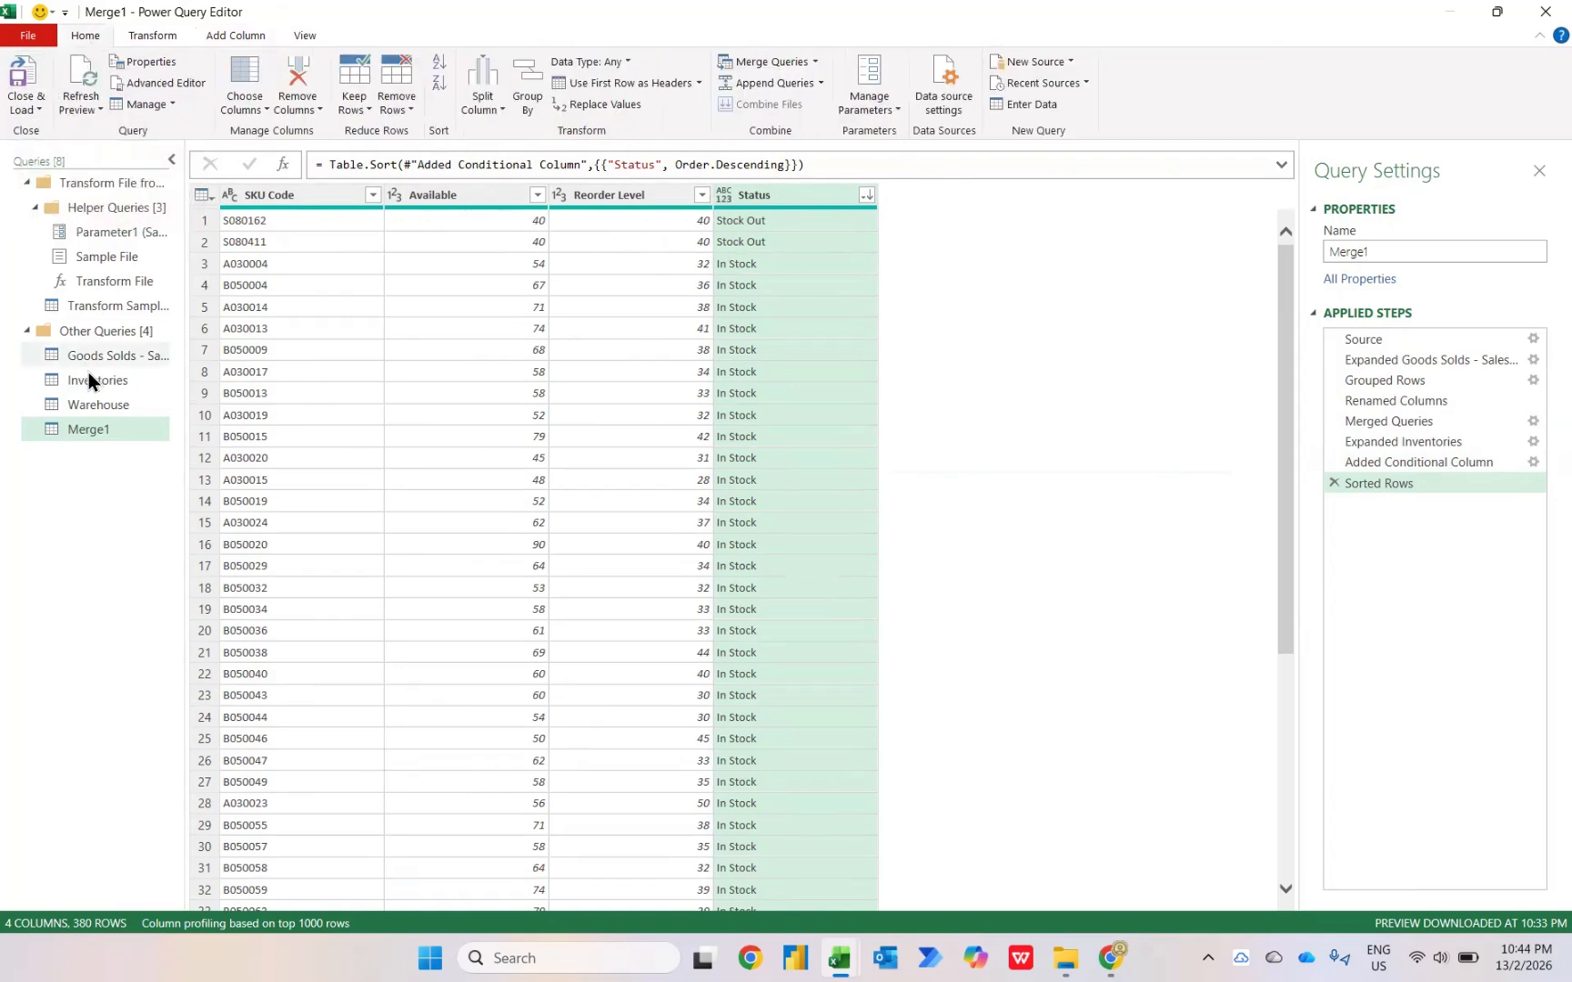
pyautogui.click(22, 110)
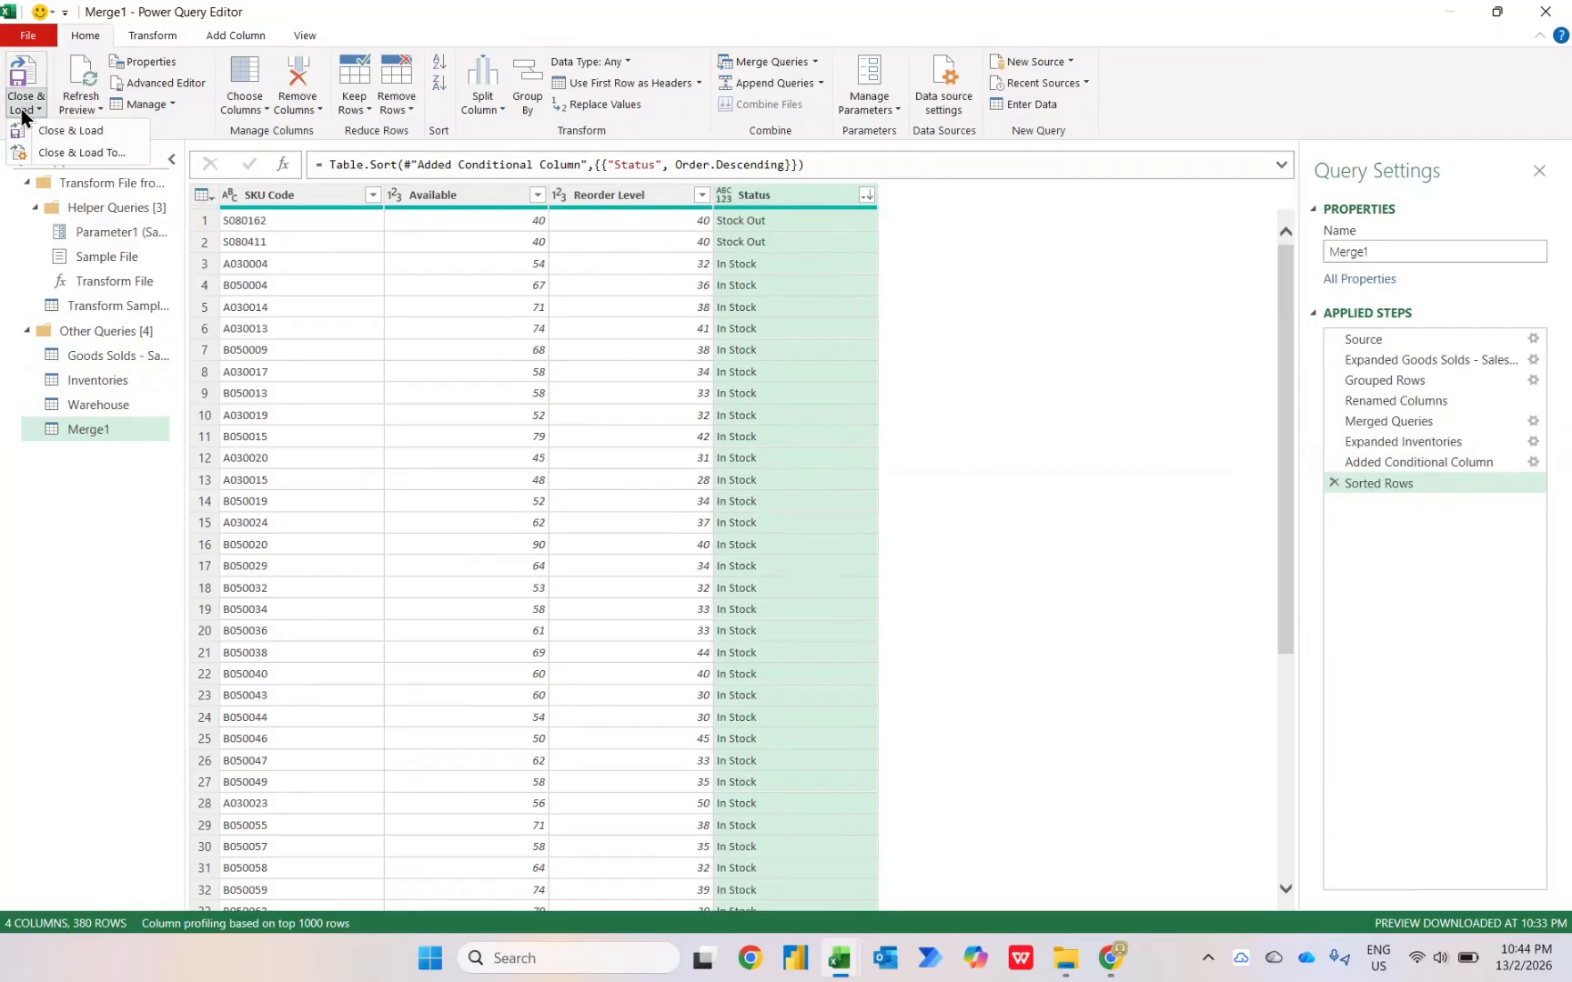
pyautogui.click(64, 155)
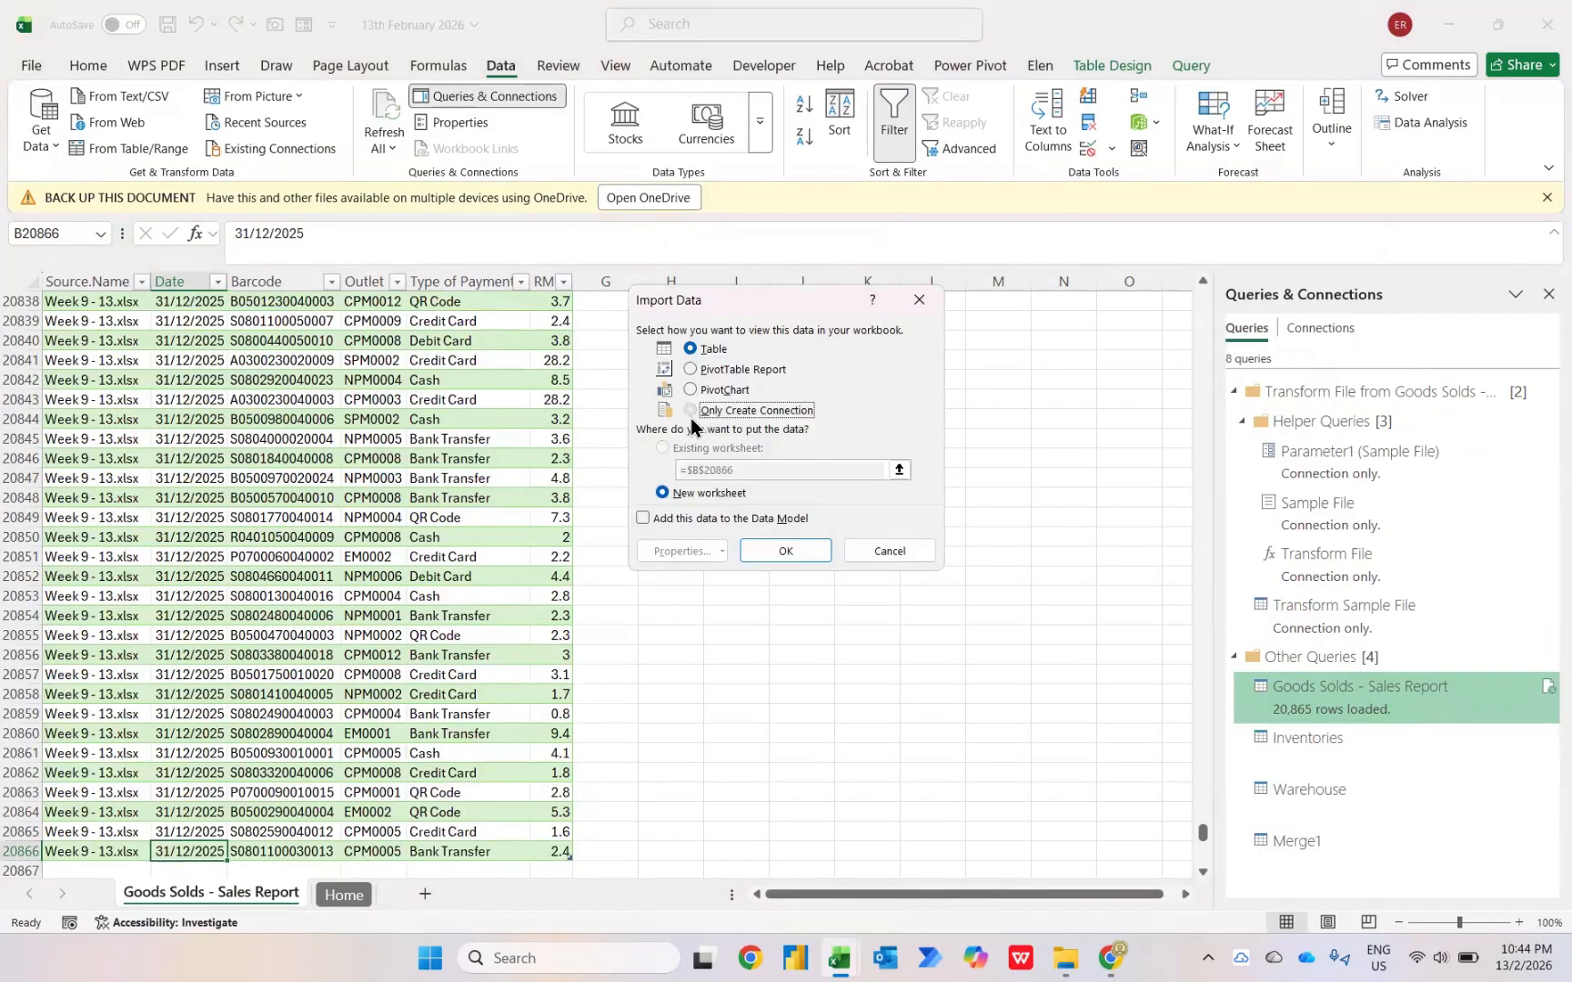
pyautogui.click(690, 411)
pyautogui.click(778, 559)
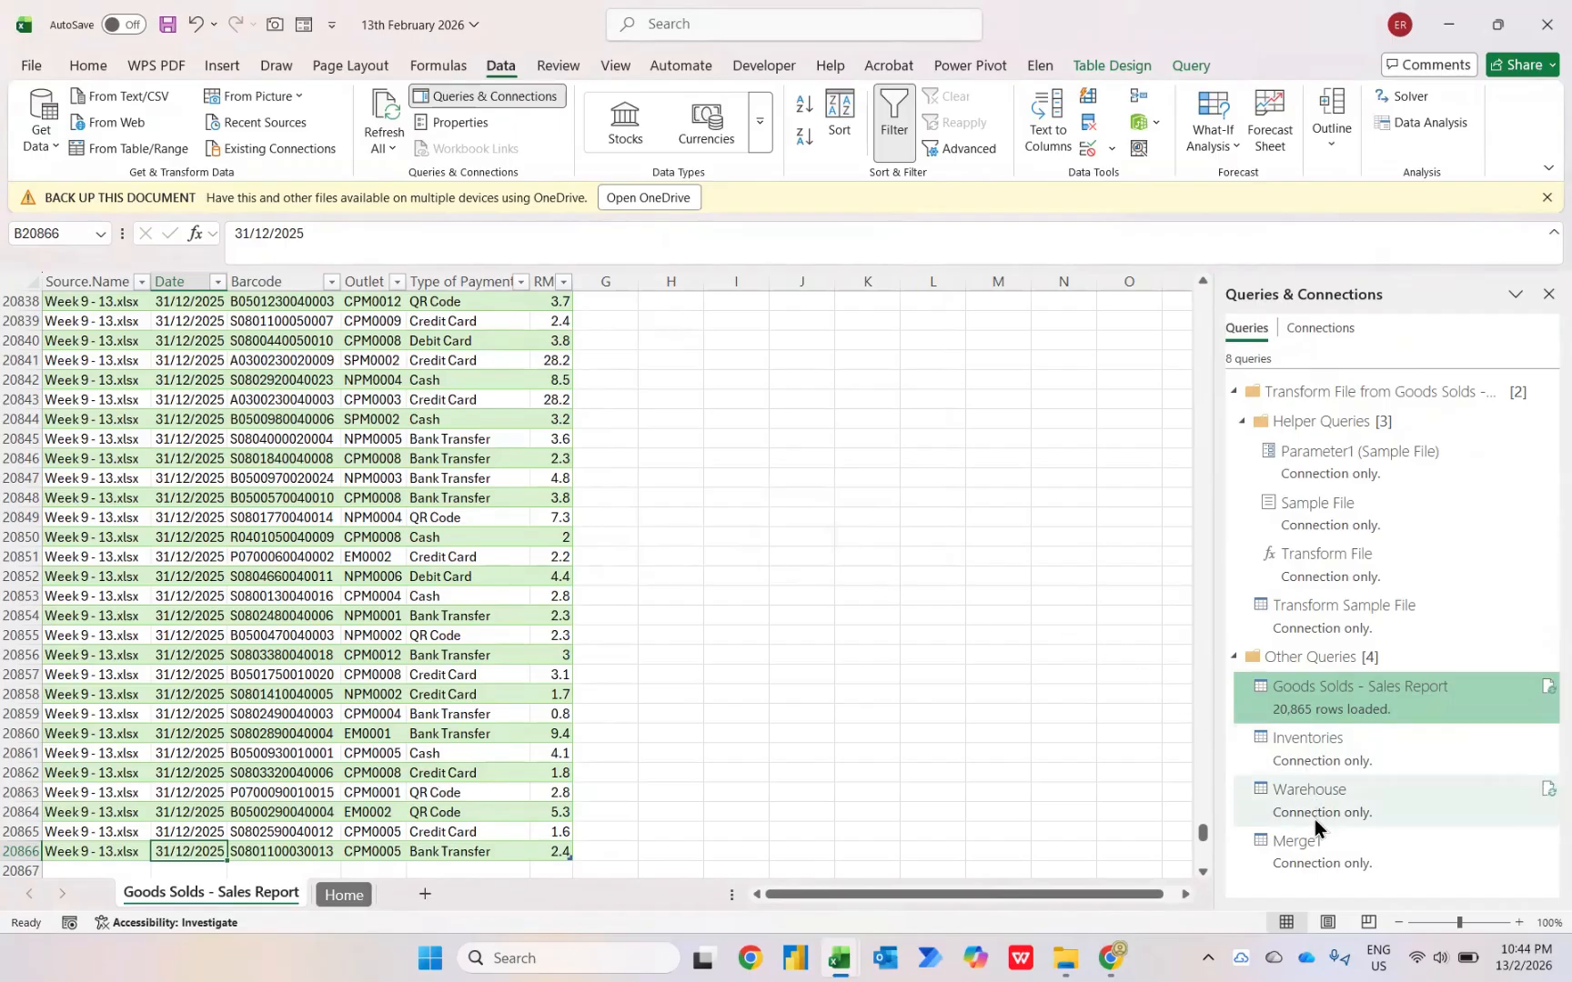
# Change the load destination of the Merge1 query to a table in a new worksheet.
pyautogui.moveTo(1315, 823)
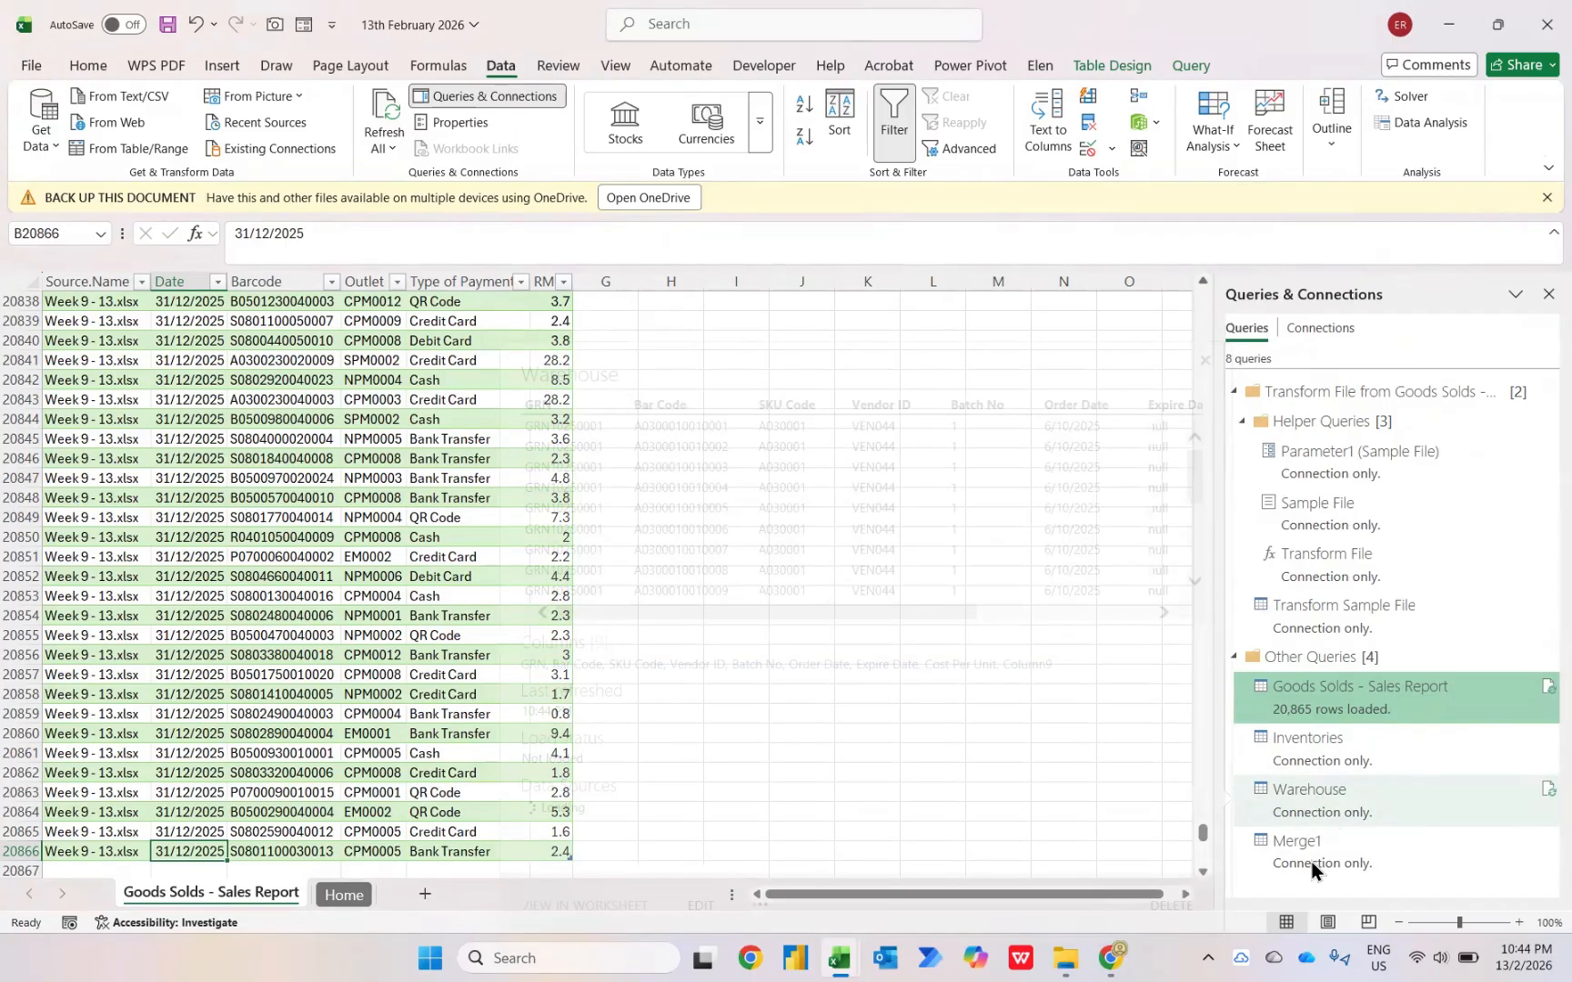
pyautogui.click(1312, 862)
pyautogui.rightClick(1311, 862)
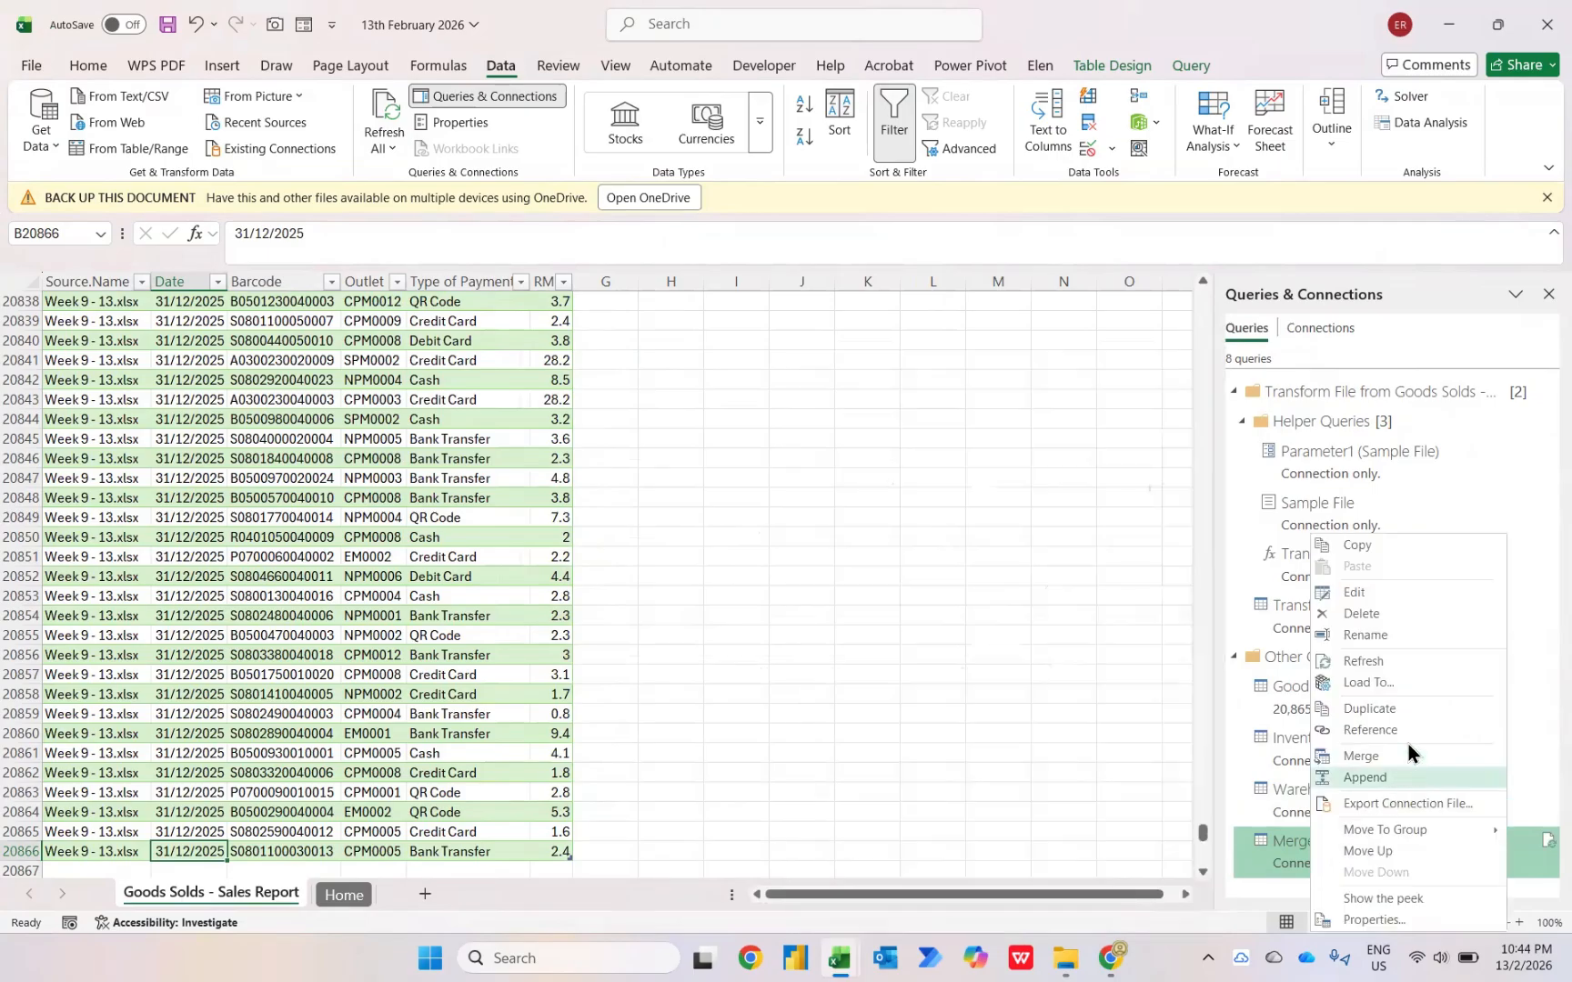
pyautogui.click(1378, 687)
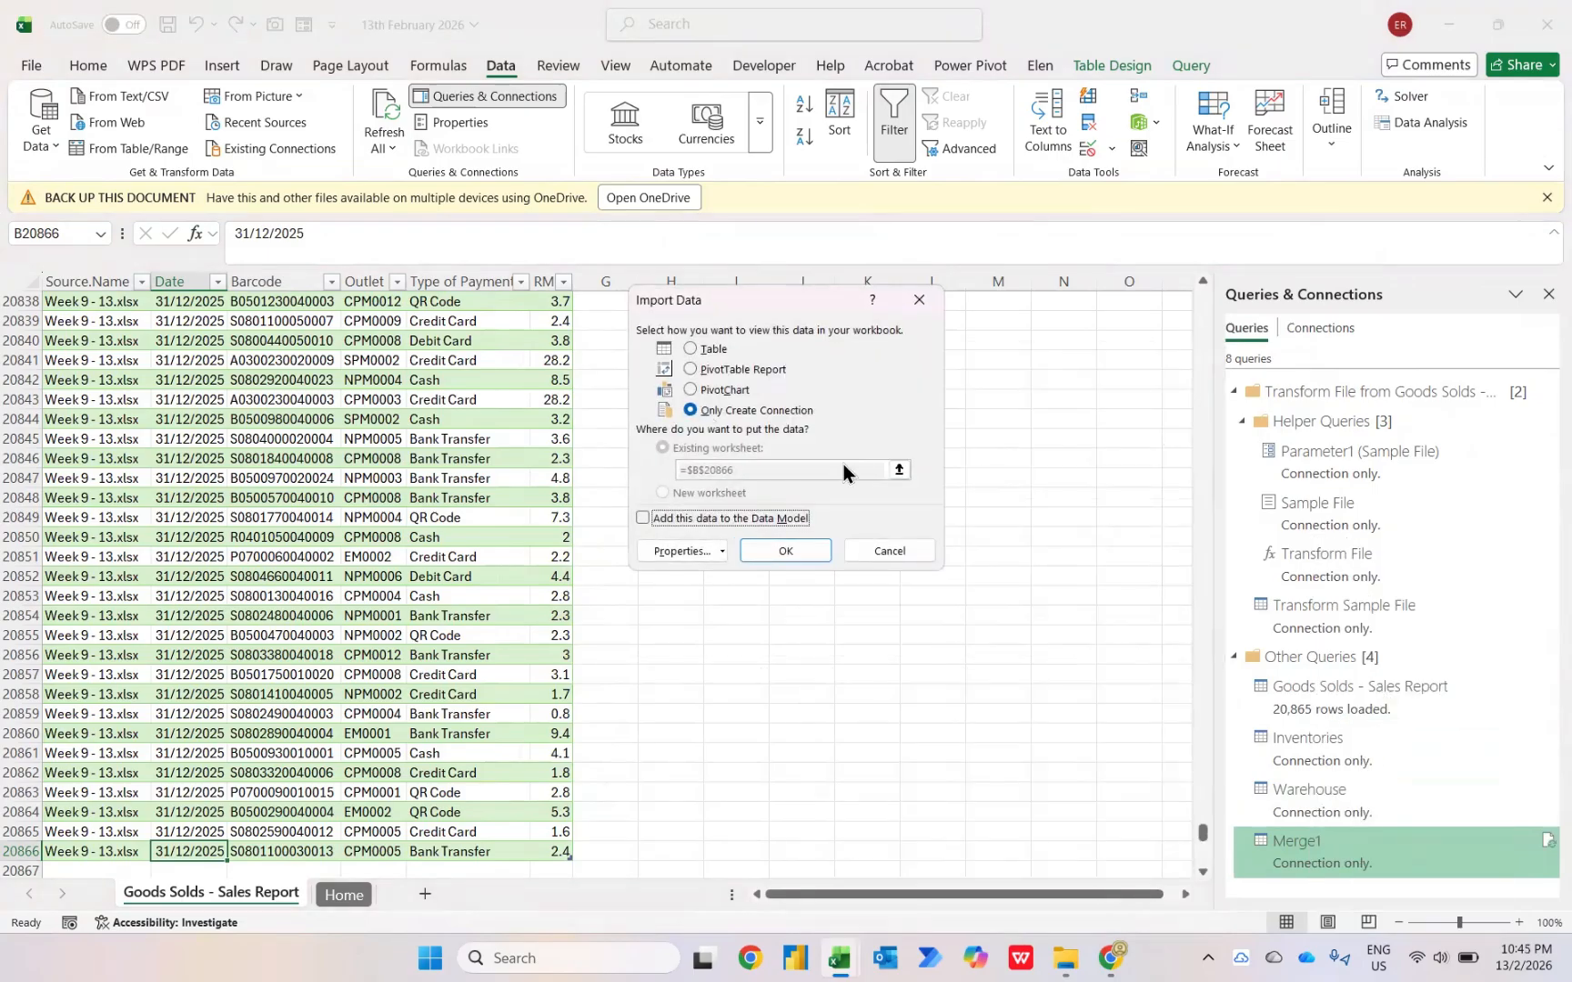
pyautogui.click(713, 352)
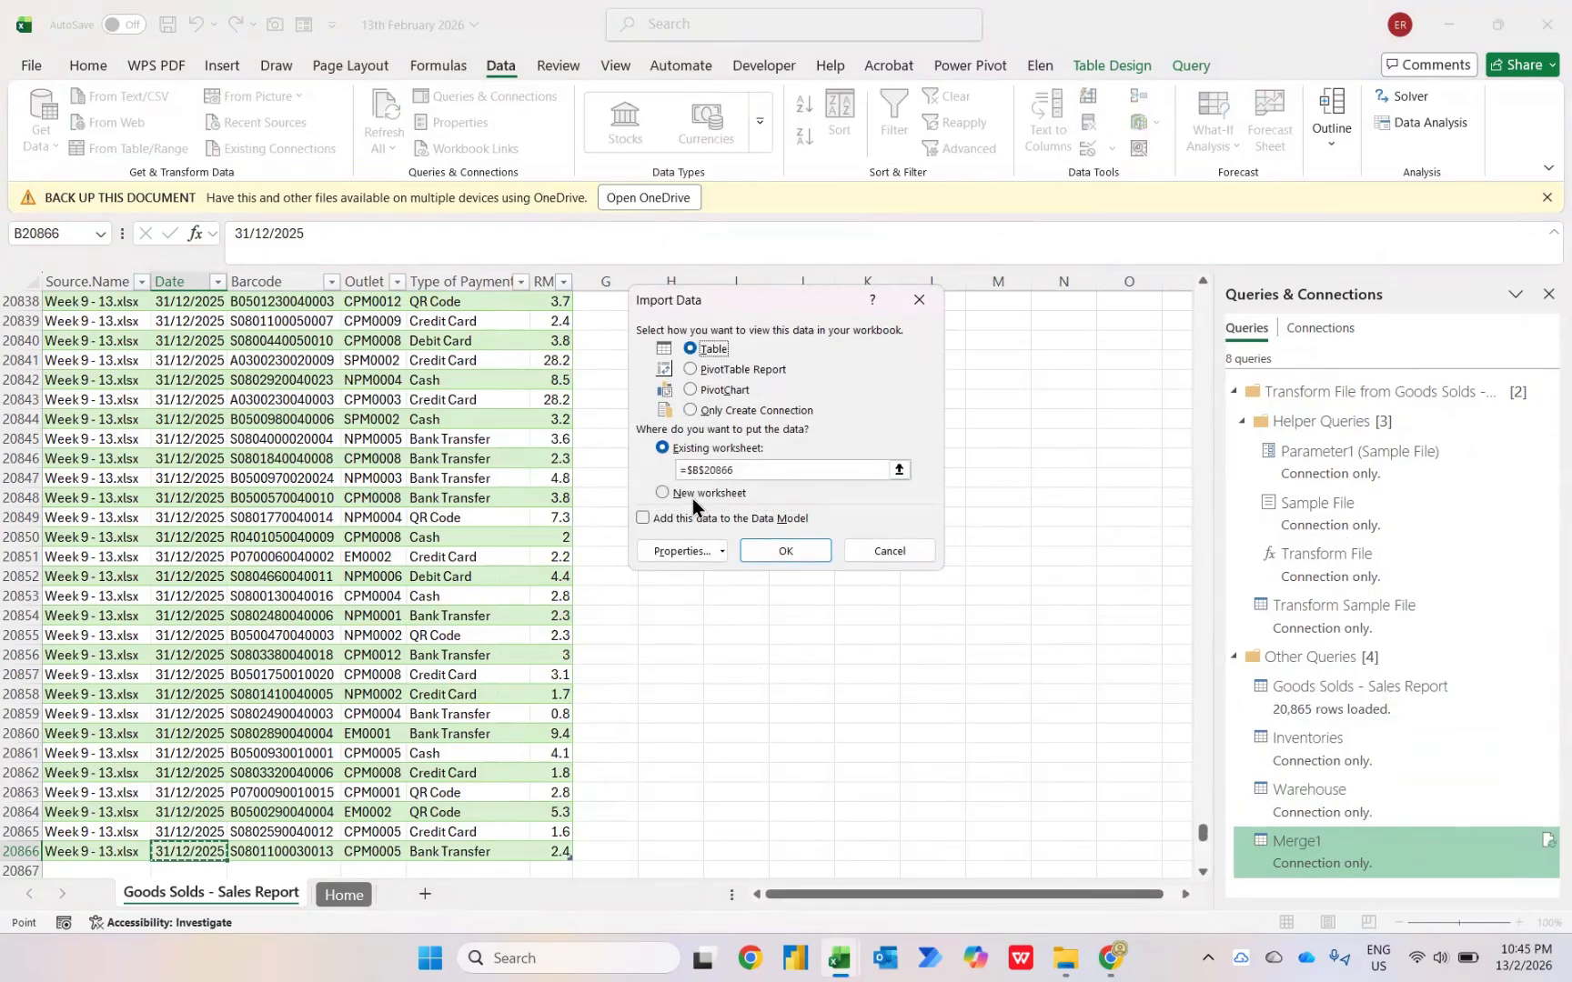
pyautogui.click(692, 495)
pyautogui.click(786, 551)
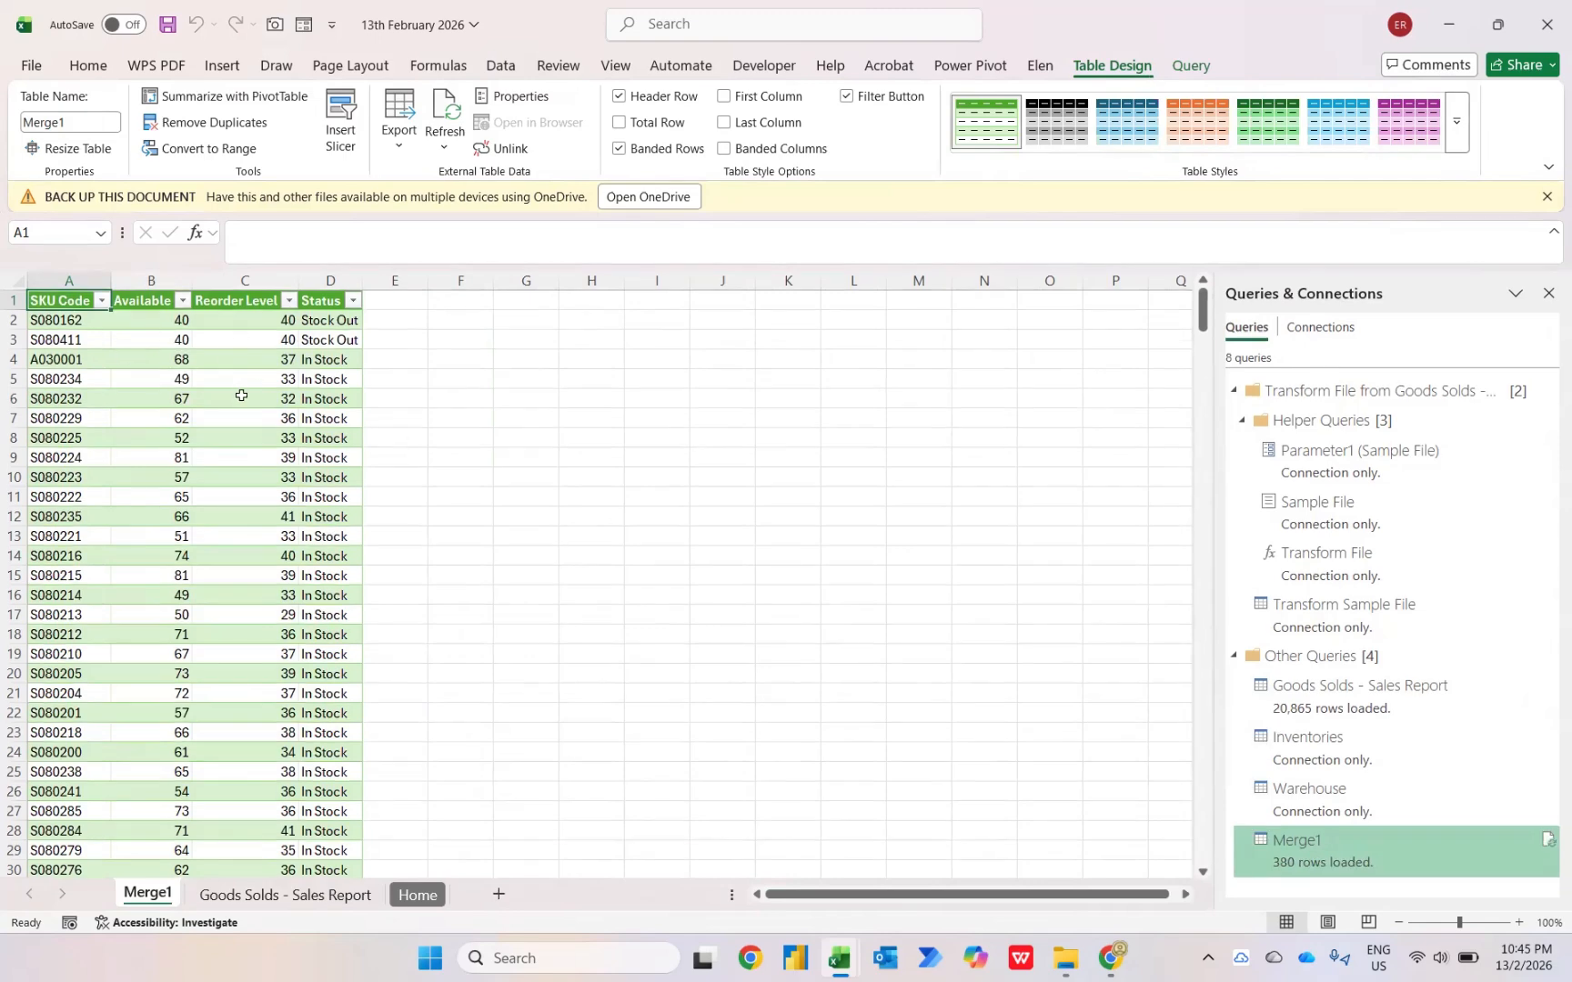
# Look at the Goods Solds - Sales Report sheet and return to the Merge1 sheet.
pyautogui.click(229, 895)
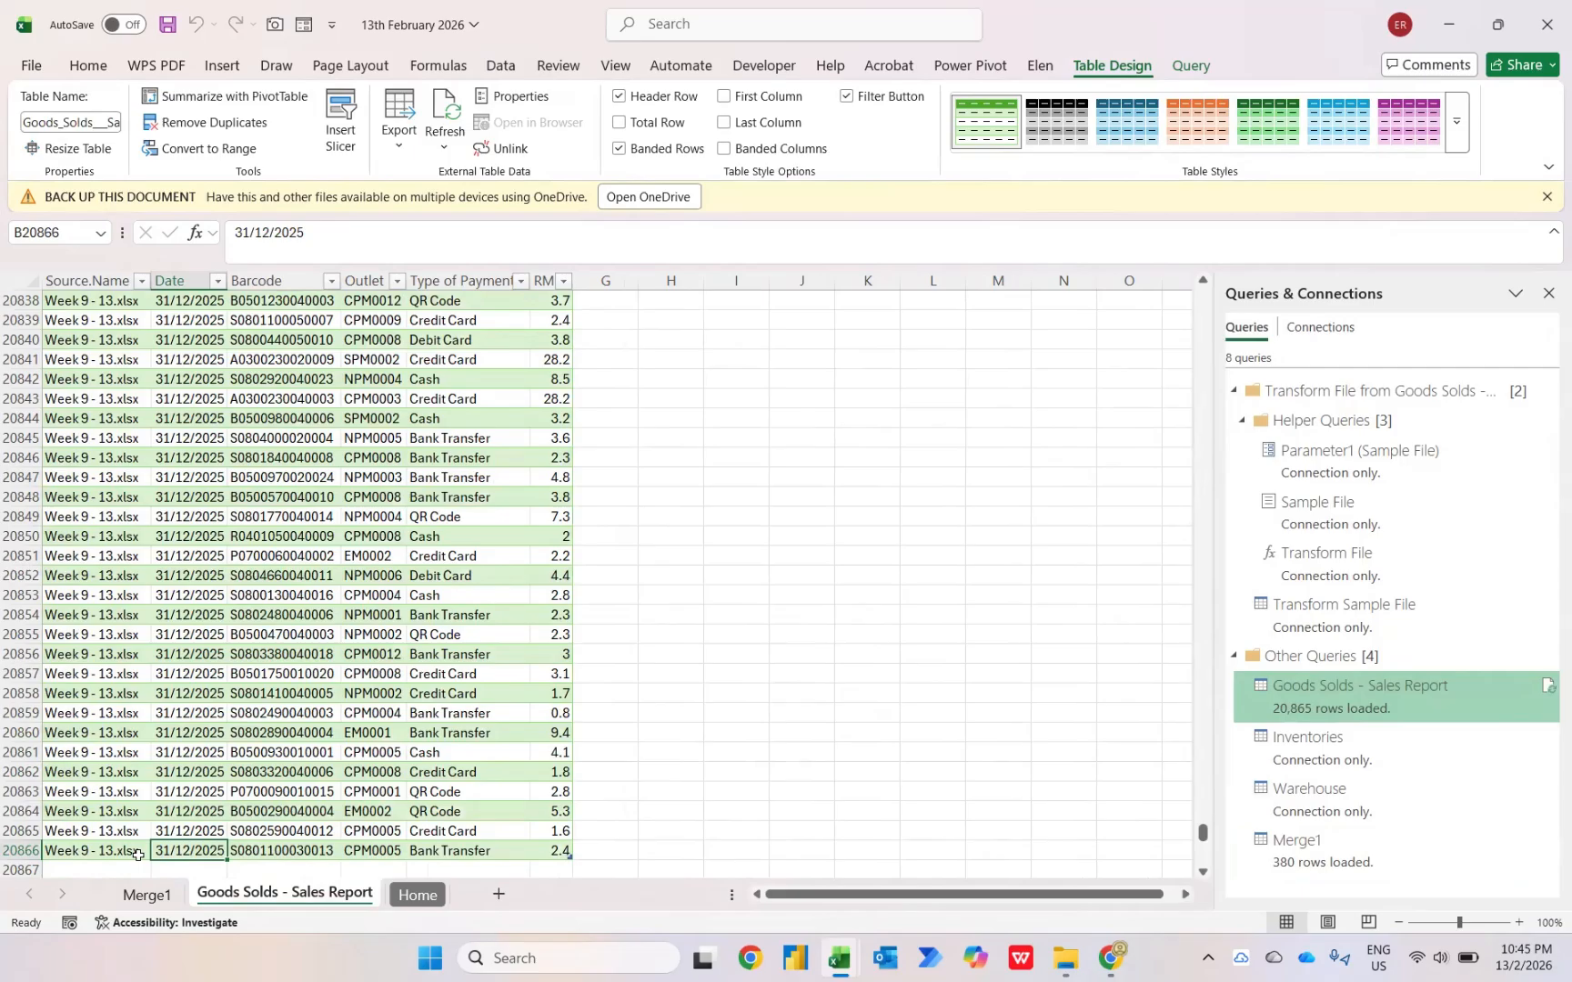
pyautogui.hotkey('ctrl', 'pageup')
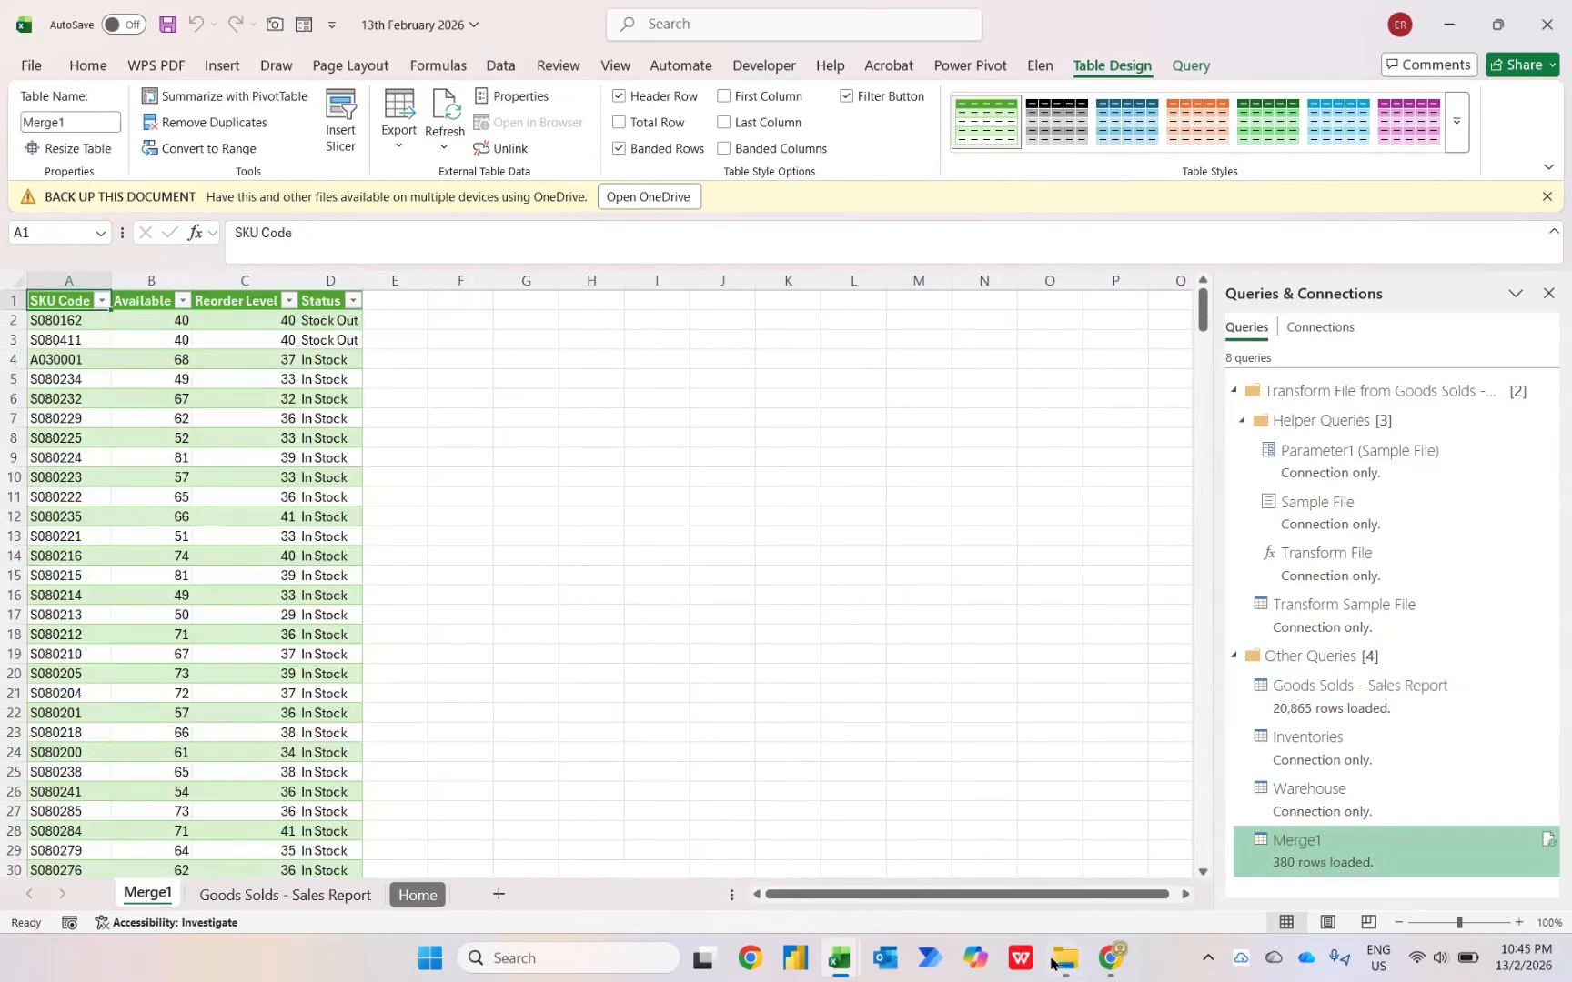
# Switch to File Explorer and move the Week 19 - 21 workbook into the Goods Solds - Sales Report folder.
pyautogui.moveTo(1062, 959)
pyautogui.click(1034, 895)
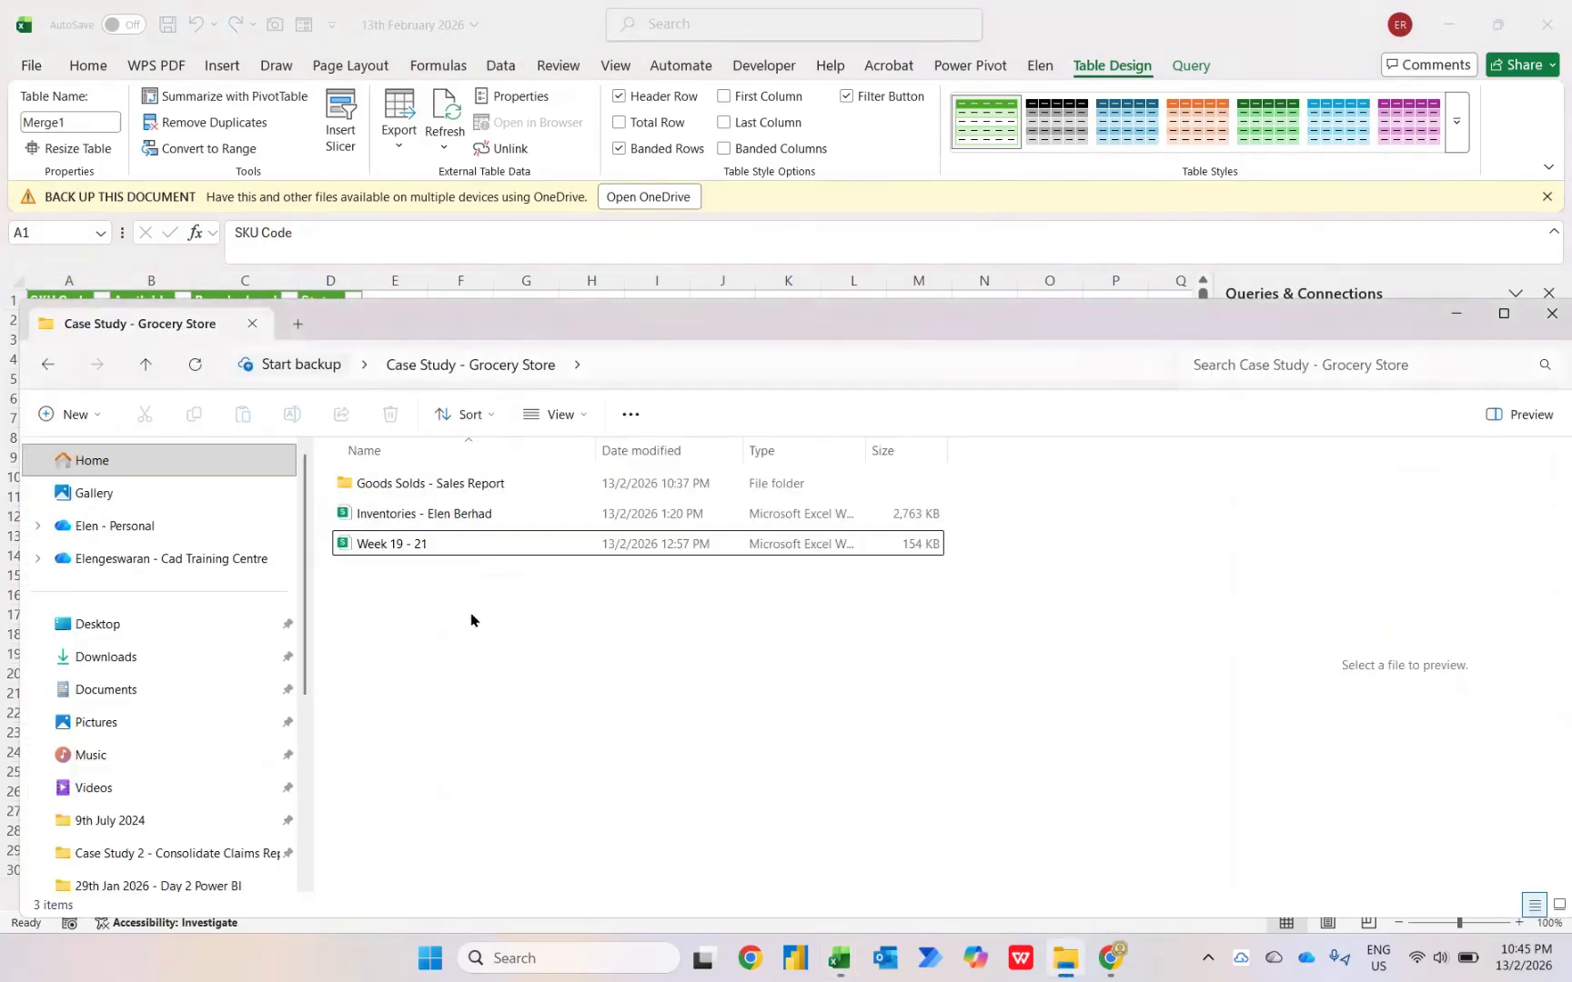
pyautogui.click(381, 546)
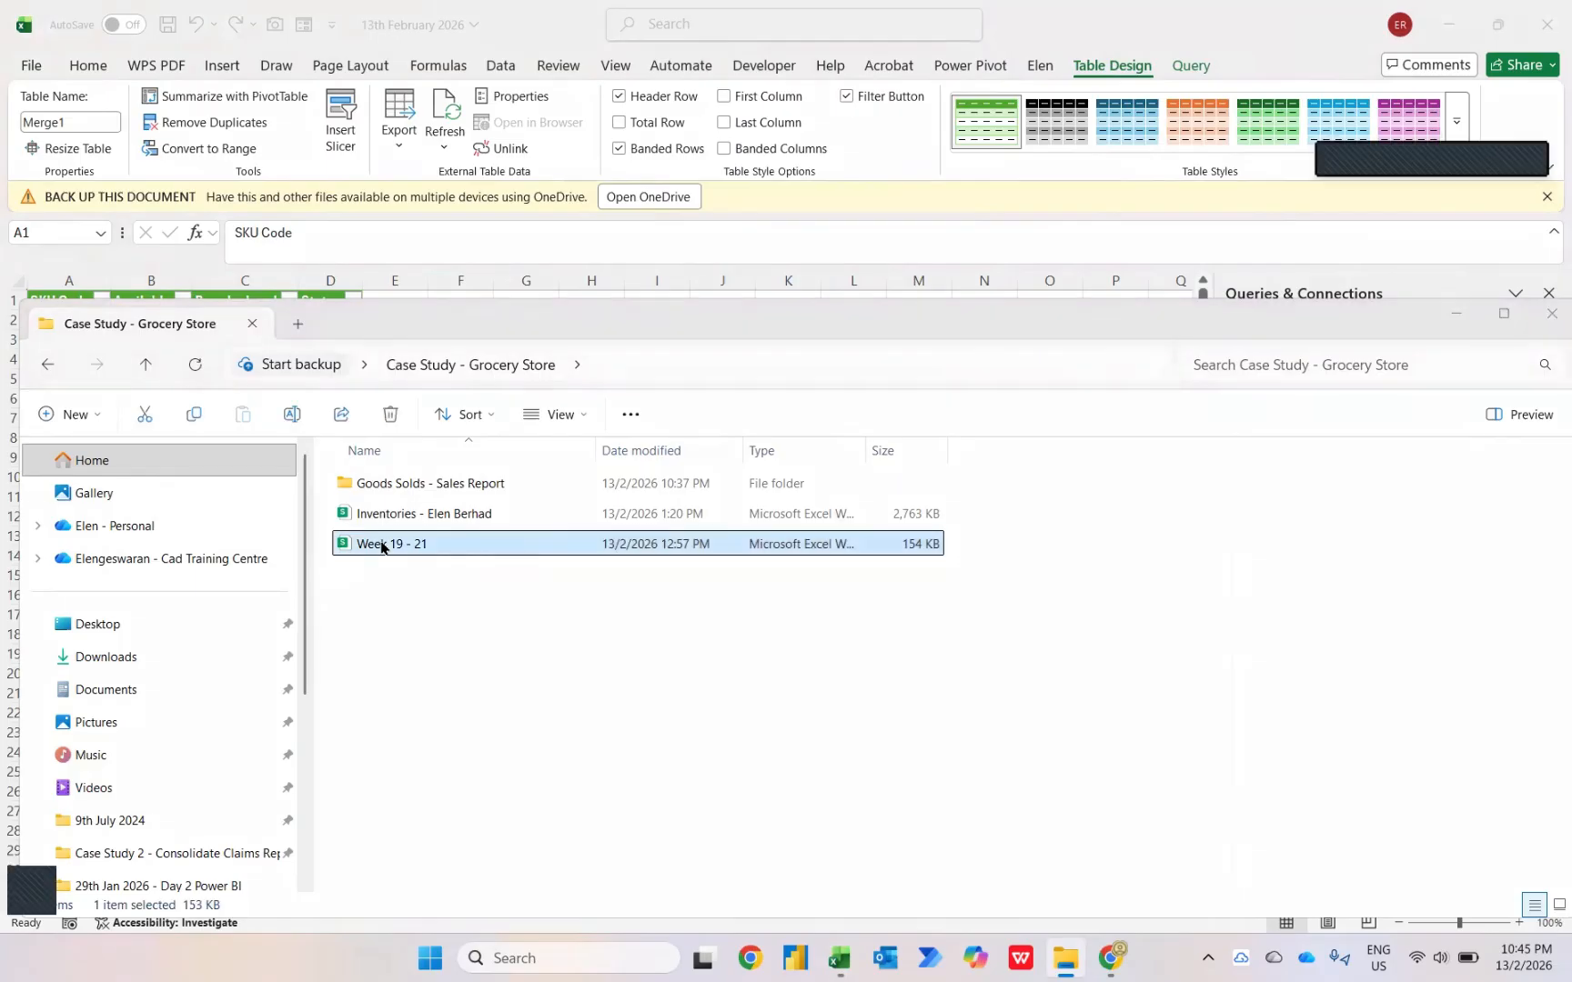
pyautogui.press('Delete')
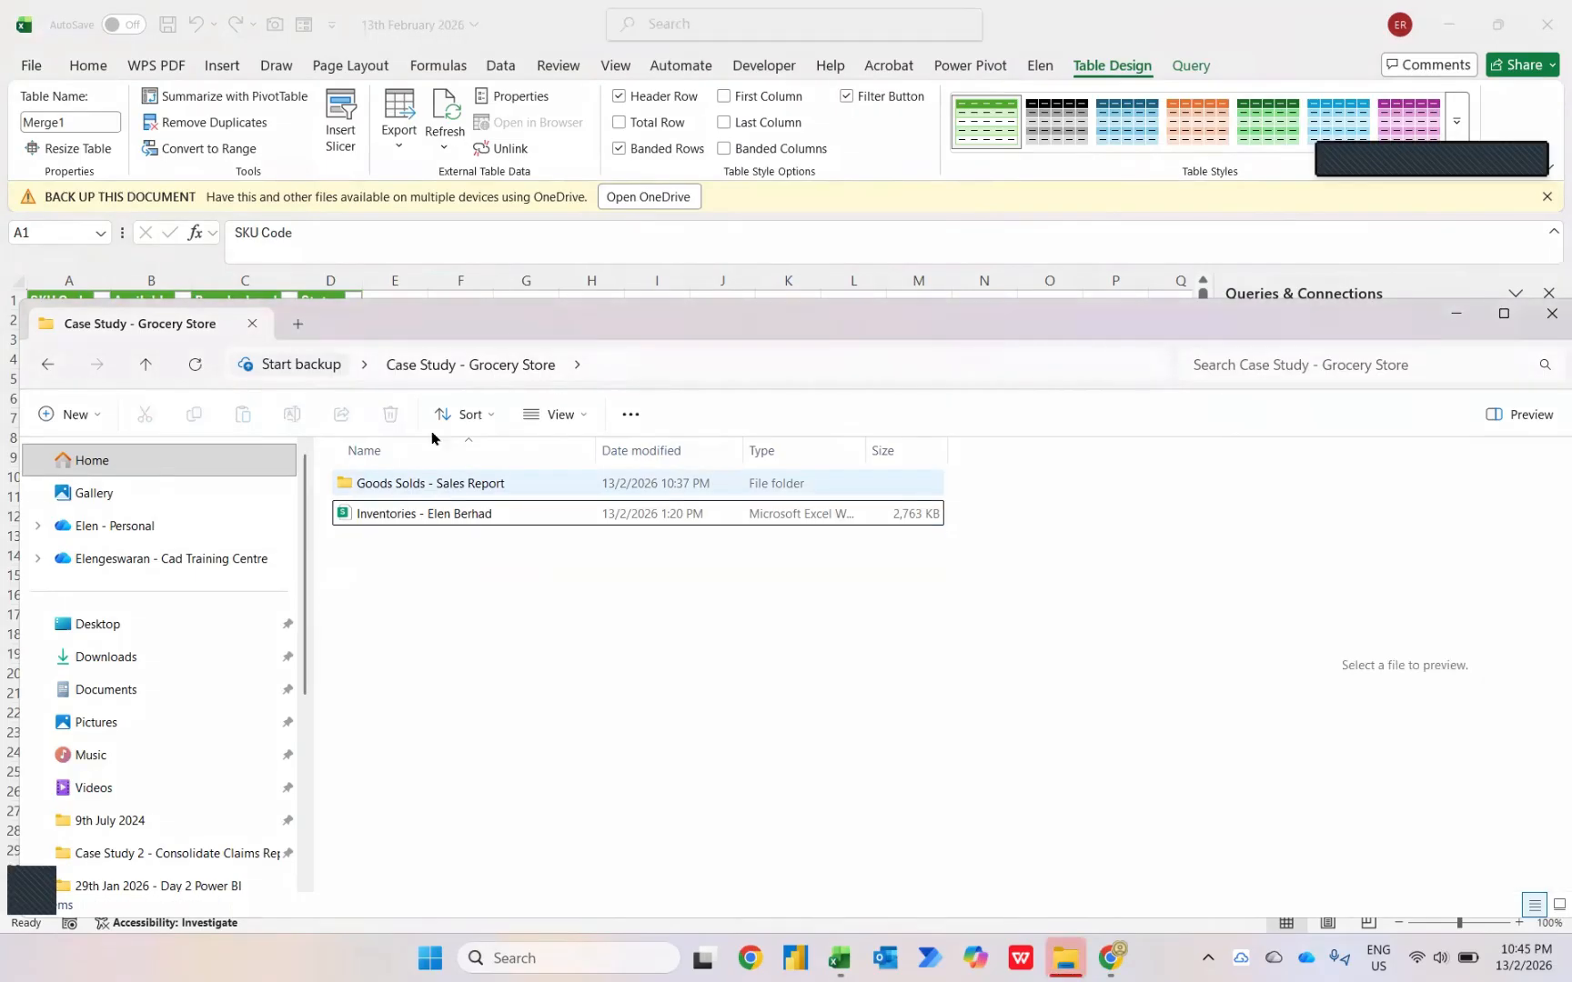
# Return to the Excel workbook and refresh the Merge1 table with the data from the added weekly file.
pyautogui.click(459, 22)
pyautogui.click(160, 634)
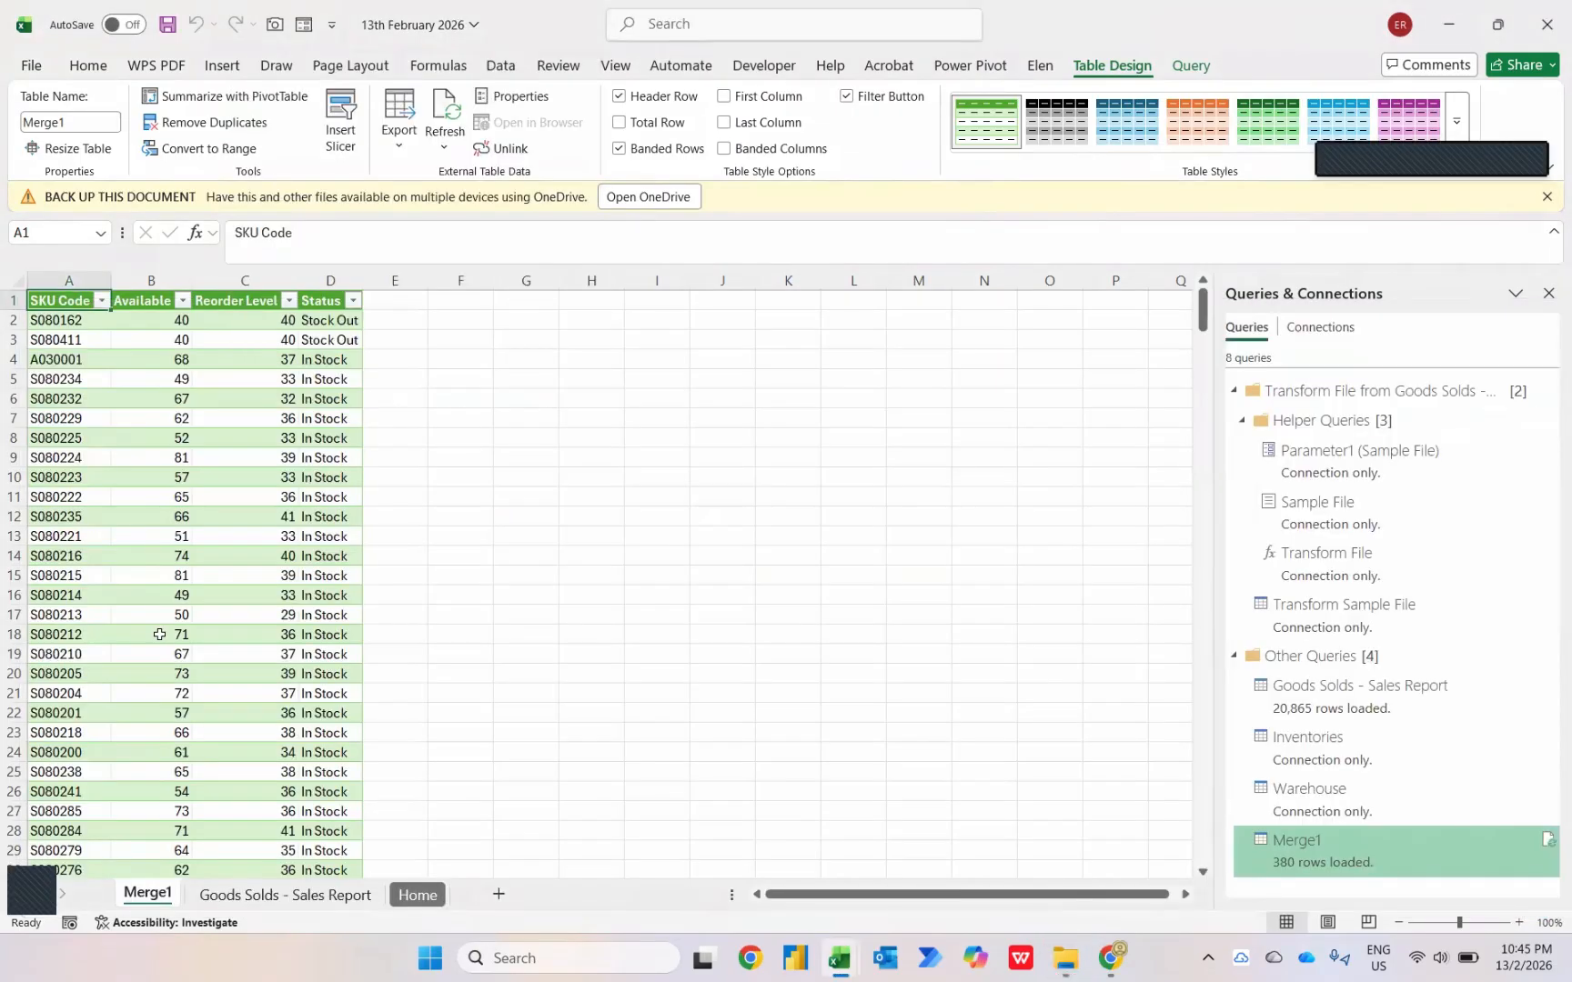
pyautogui.click(216, 553)
pyautogui.rightClick(217, 553)
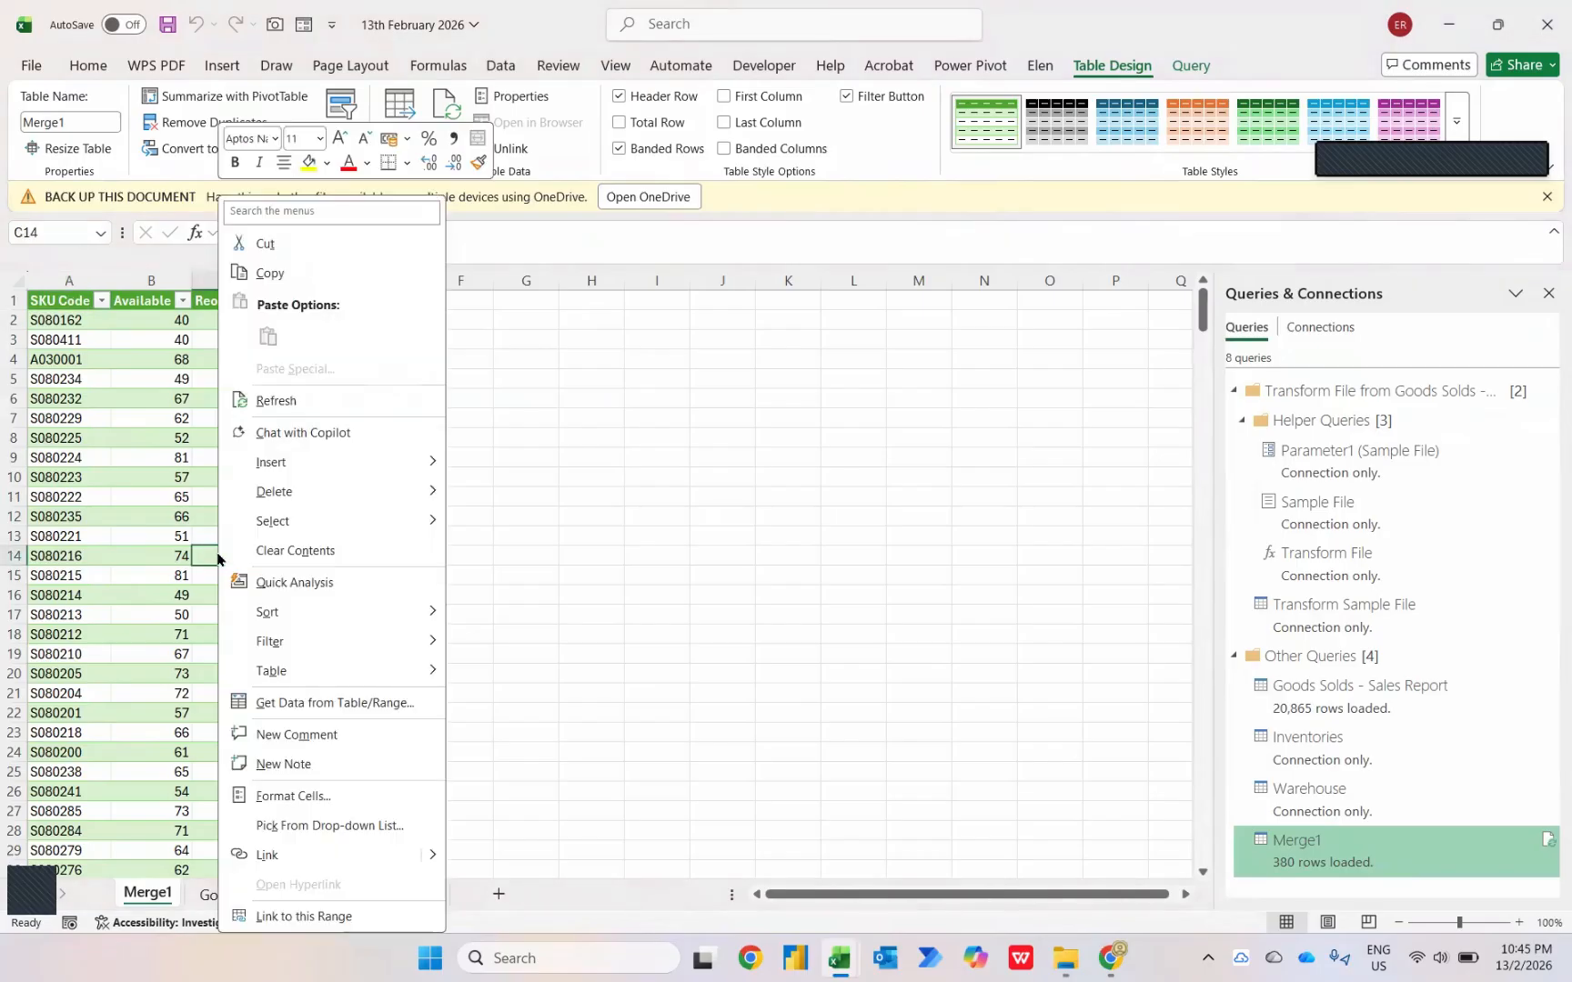
pyautogui.click(277, 403)
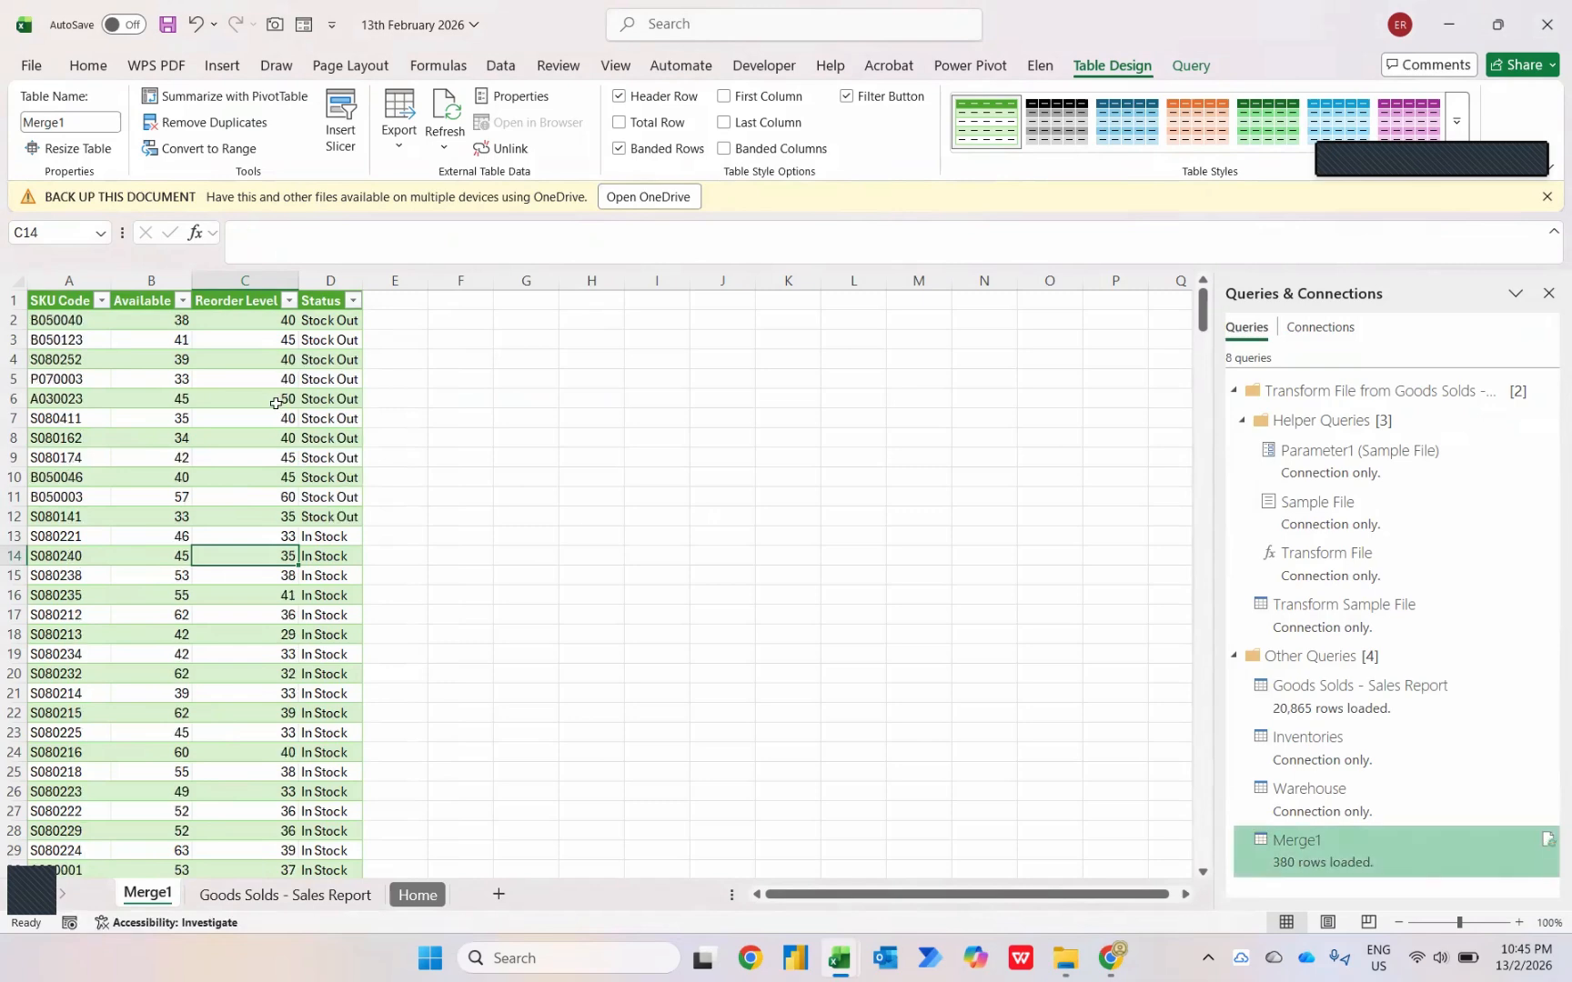
# Select the SKU codes of all Stock Out rows in the Merge1 table, cells A2 to A12.
pyautogui.press('Up')
pyautogui.press('Up')
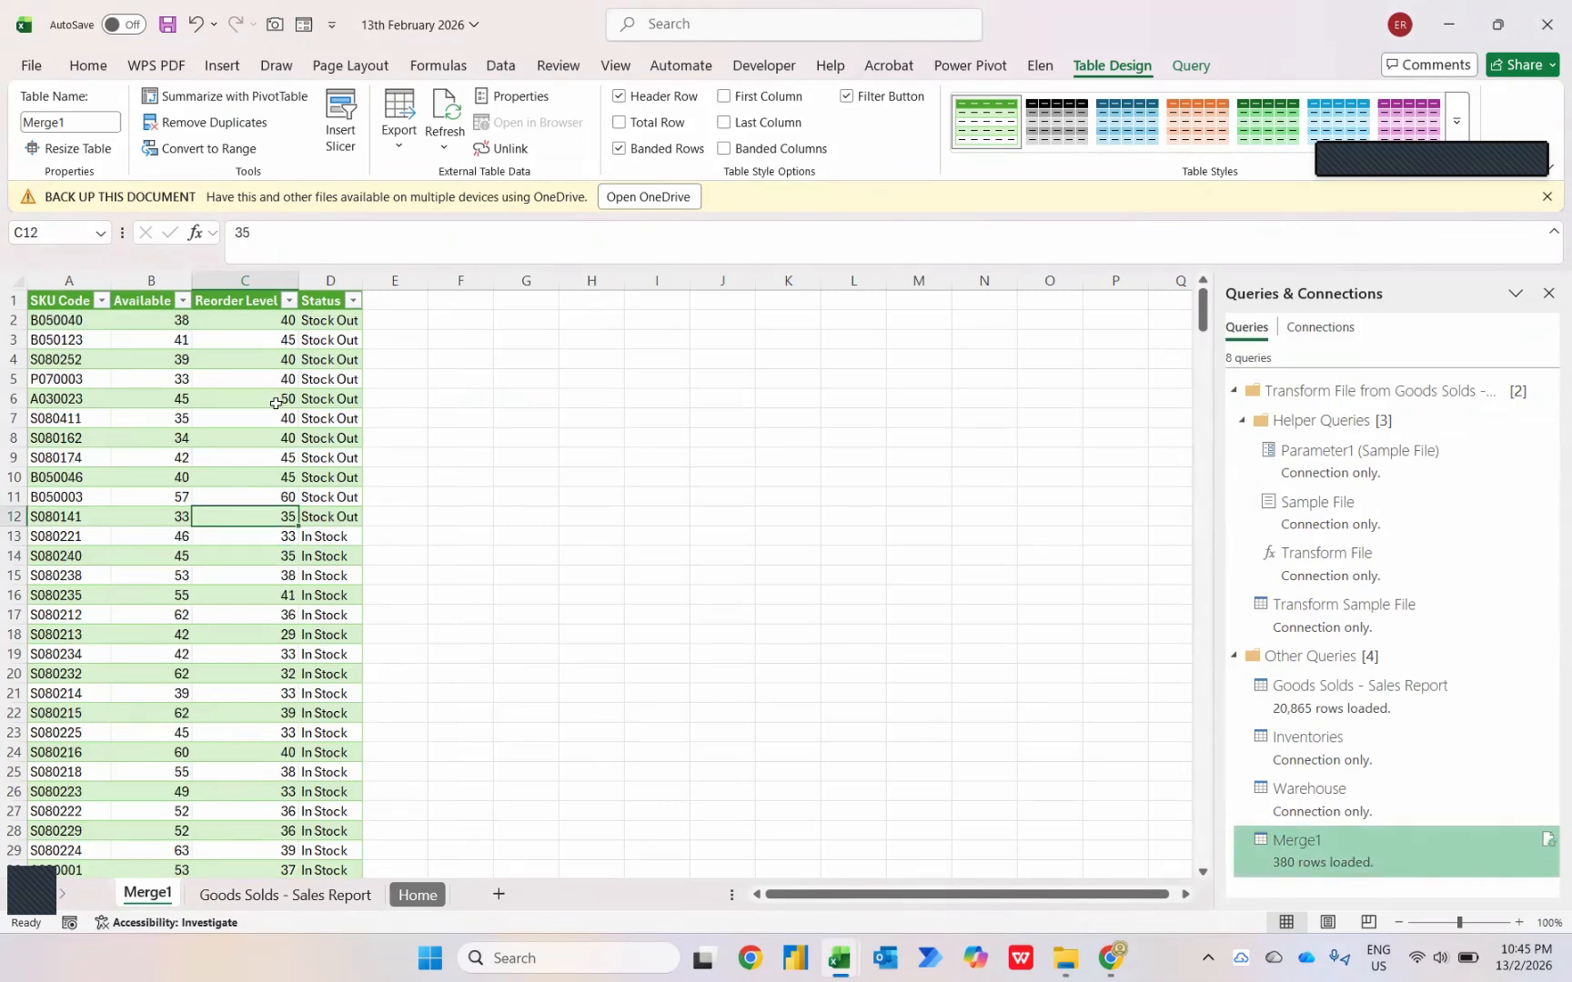
pyautogui.press('Left')
pyautogui.press('Left')
pyautogui.hotkey('ctrl', 'shift', 'Up')
pyautogui.hotkey('shift', 'Down')
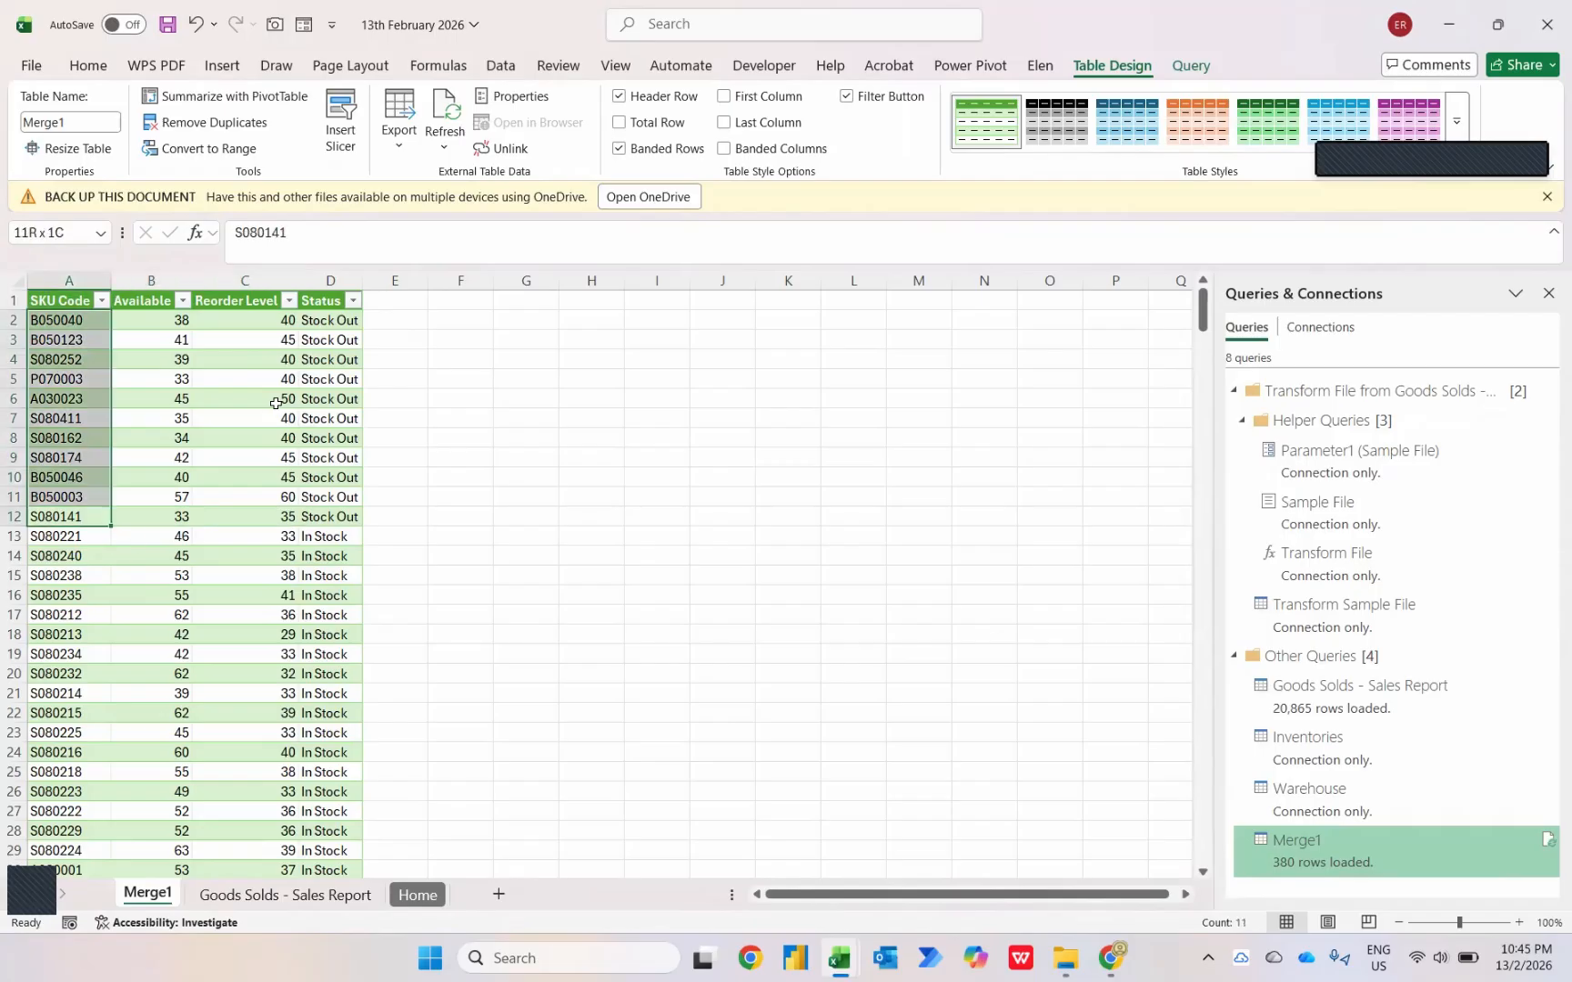